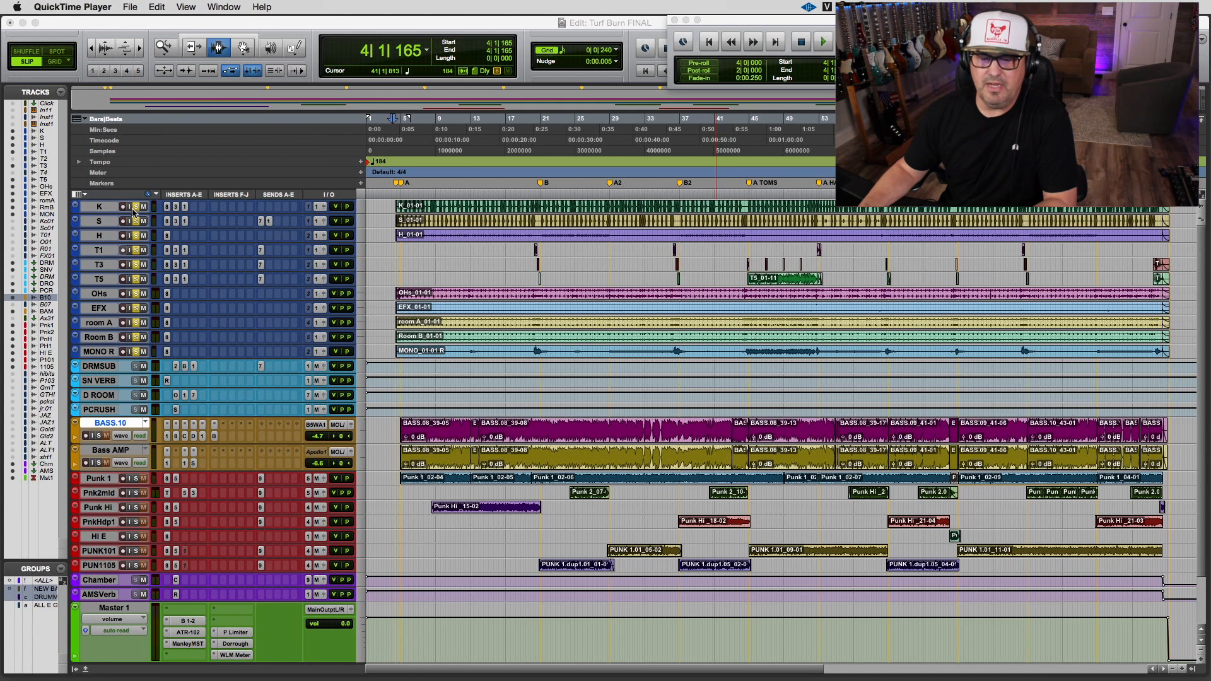
Step: Toggle the drum tracks' solo off and back on, and audition them from marker A
left_click(134, 209)
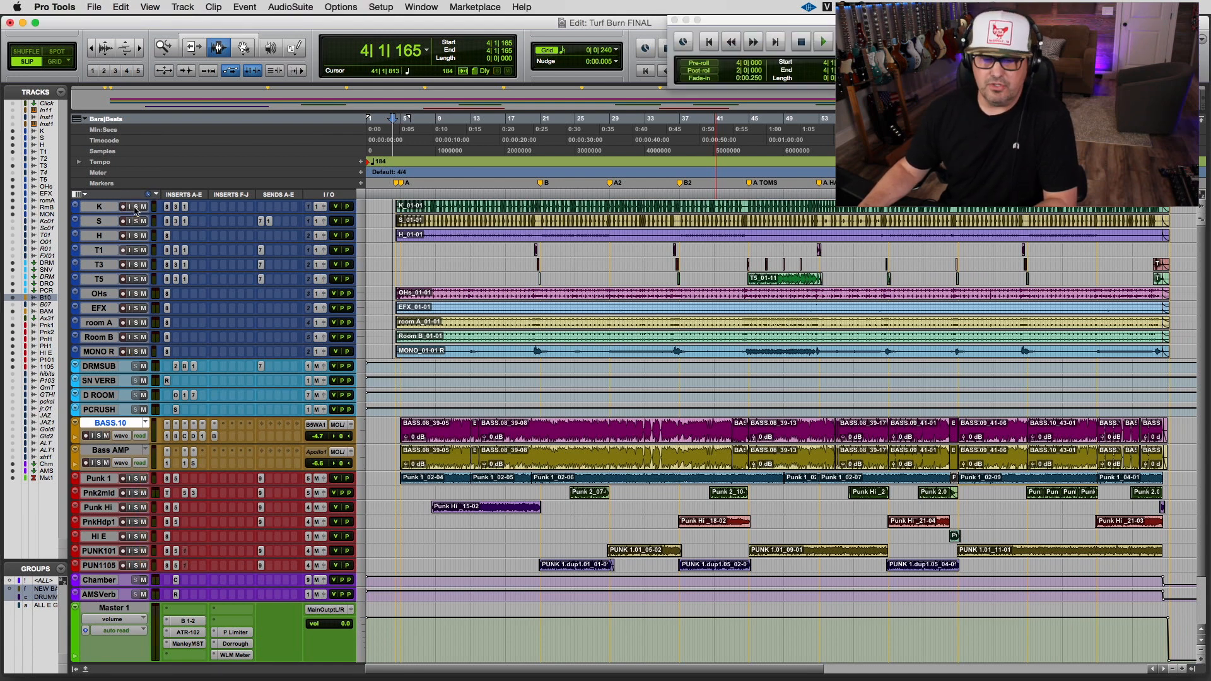
left_click(135, 209)
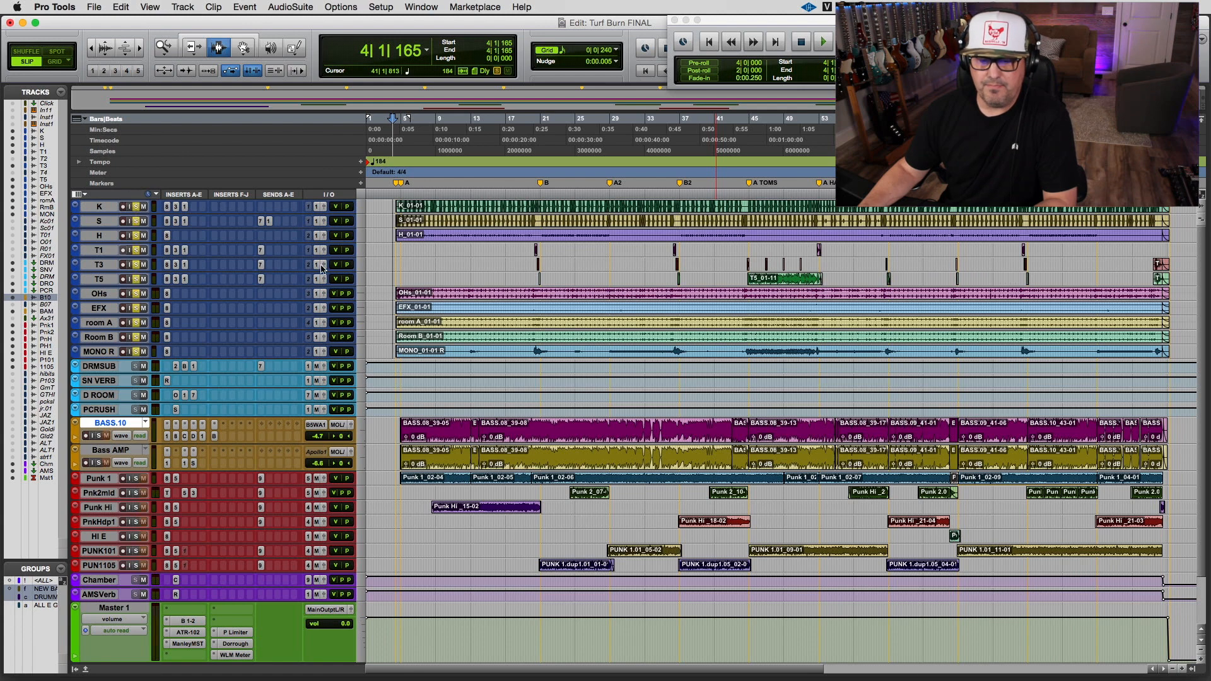
left_click(398, 184)
key("space")
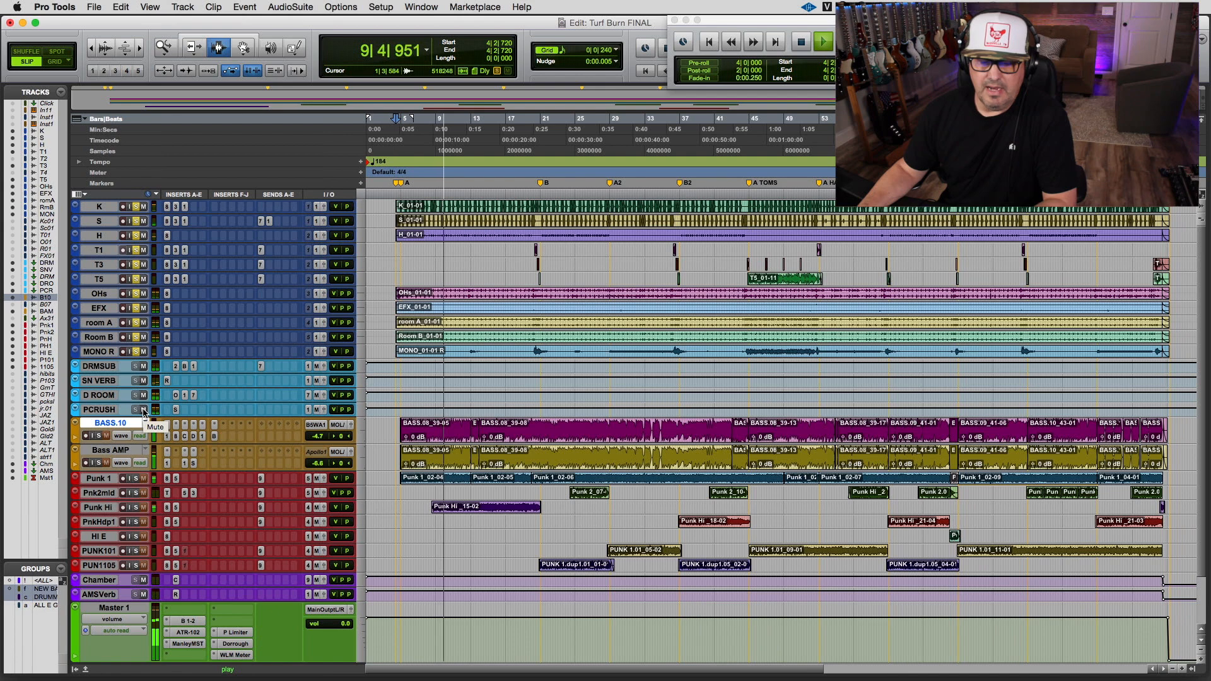
key("space")
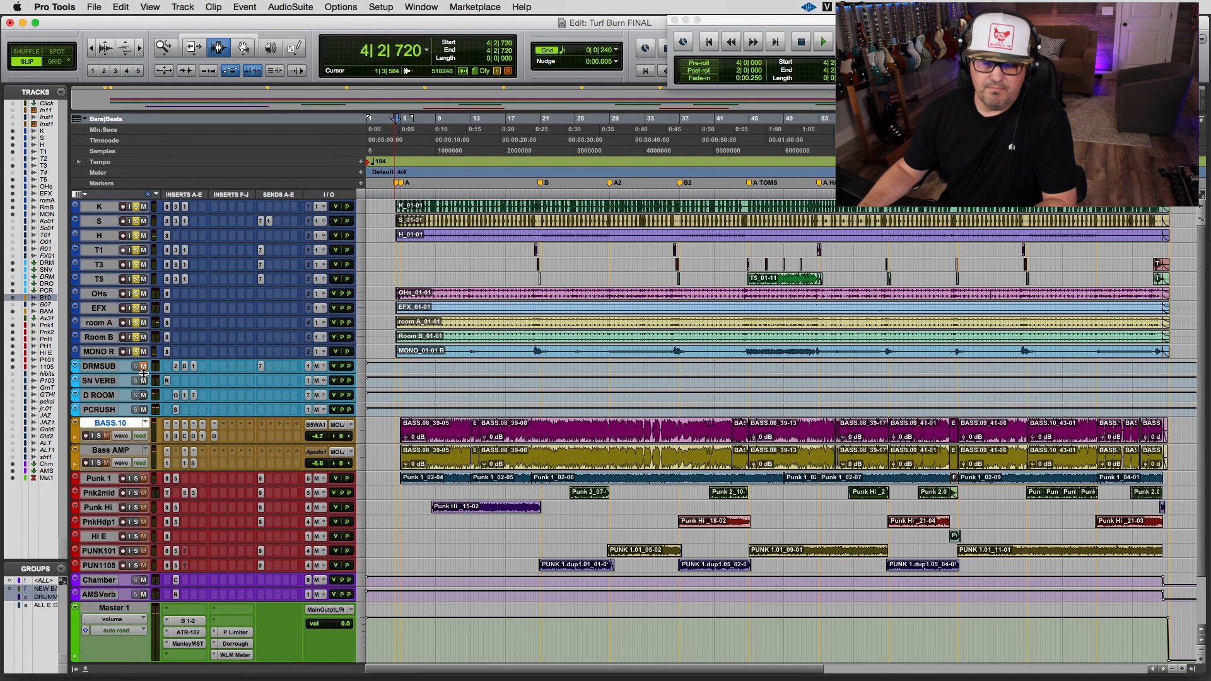
Step: Audition the drums while toggling mutes on the drum aux tracks, and inspect the SSL G bus compressor on PCRUSH
key("space")
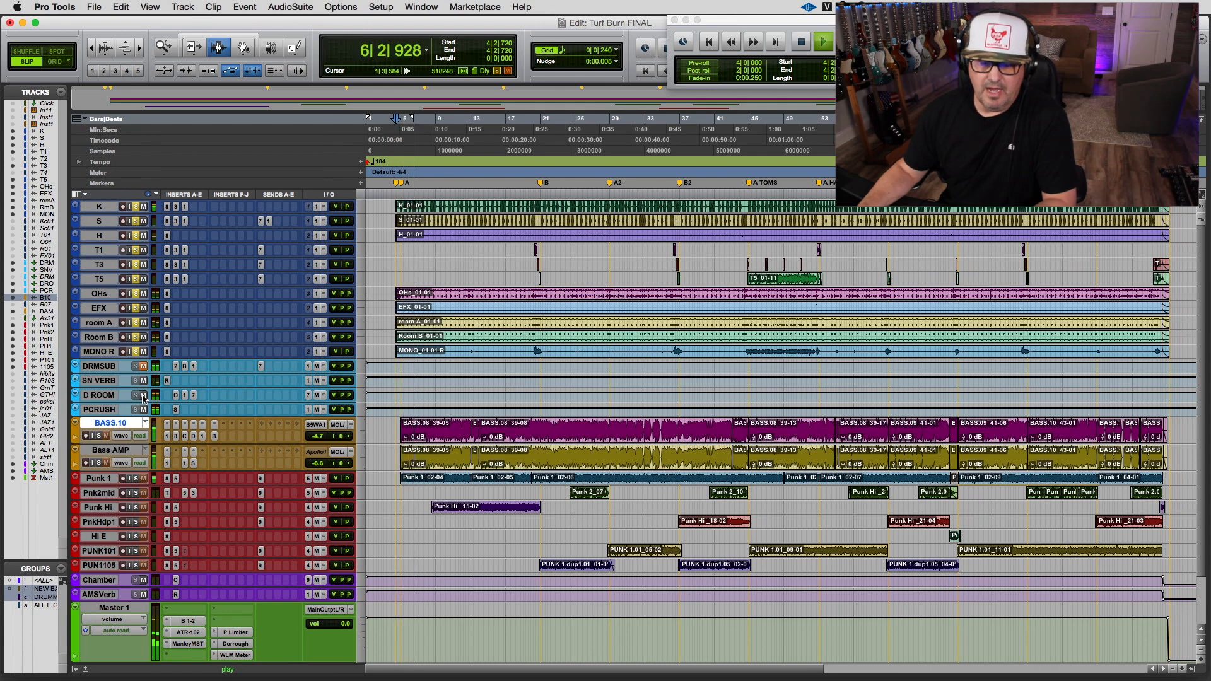
left_click(132, 411)
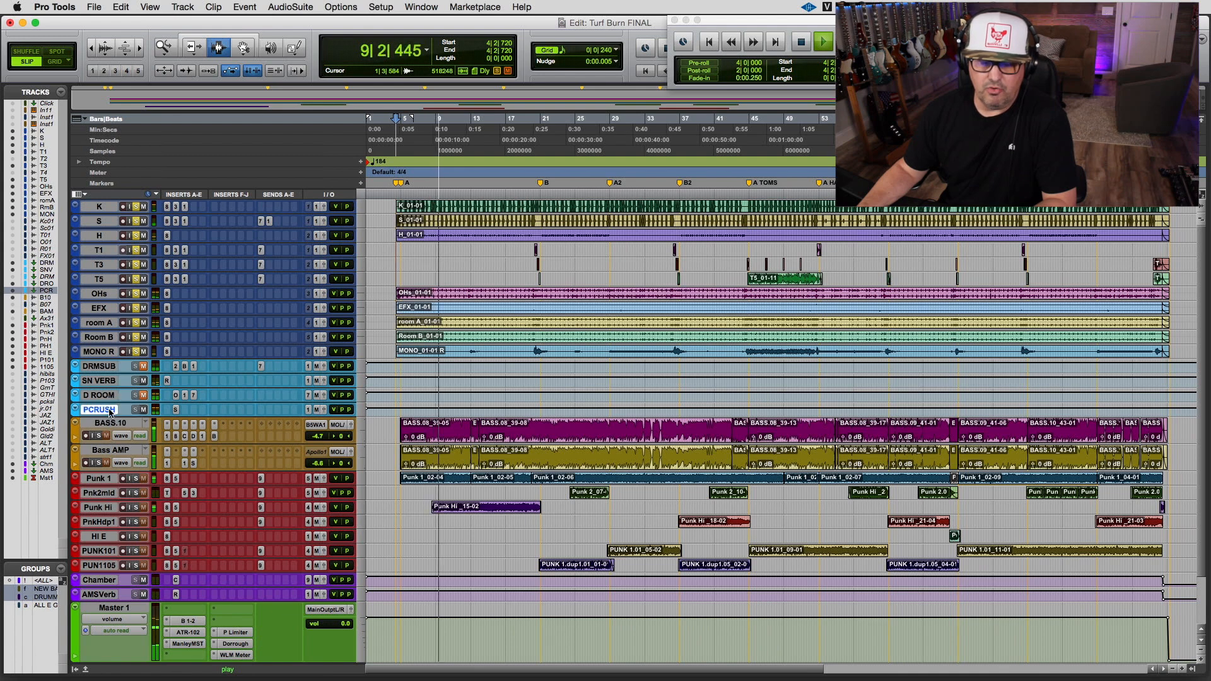
left_click(175, 410)
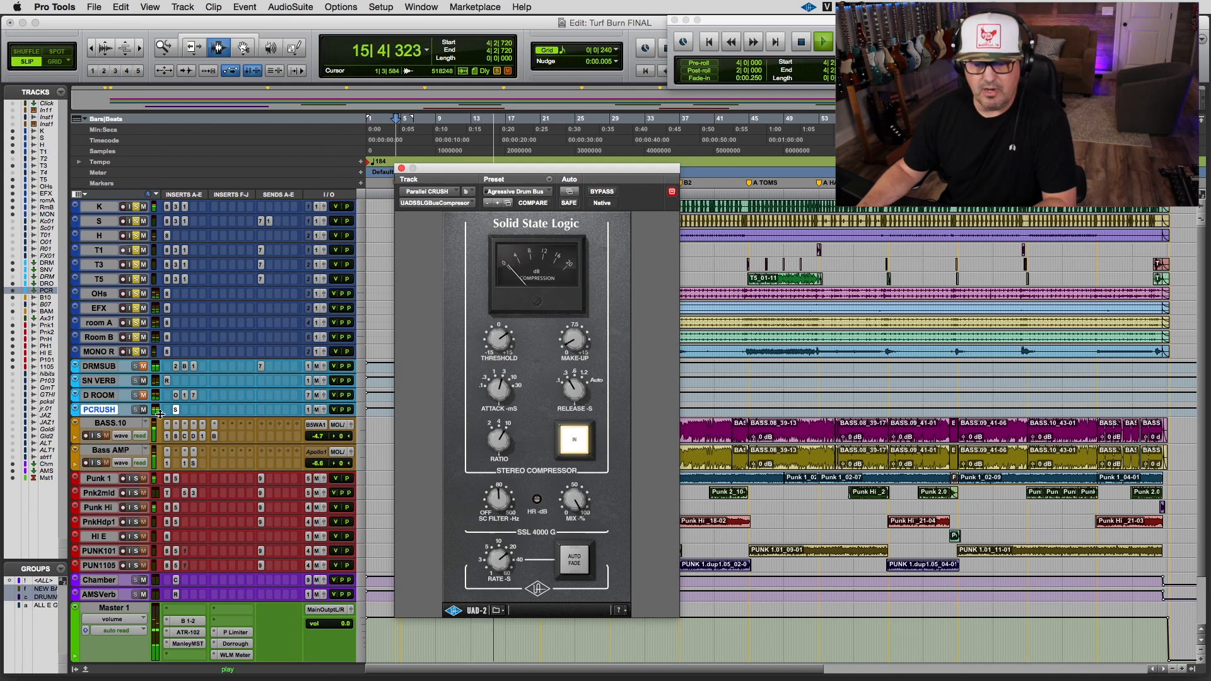
left_click(143, 399)
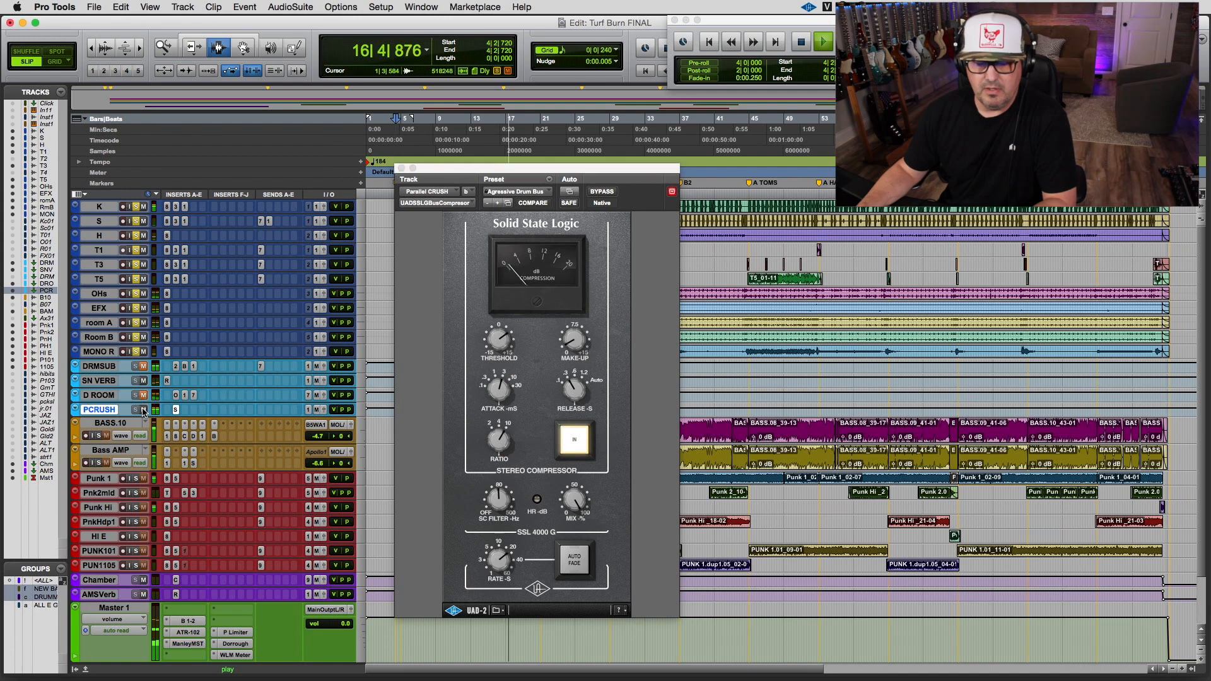
Step: Examine the Ocean Way Studios, Neve 1081 and 1176LN Rev E inserts on D ROOM during playback
left_click(175, 395)
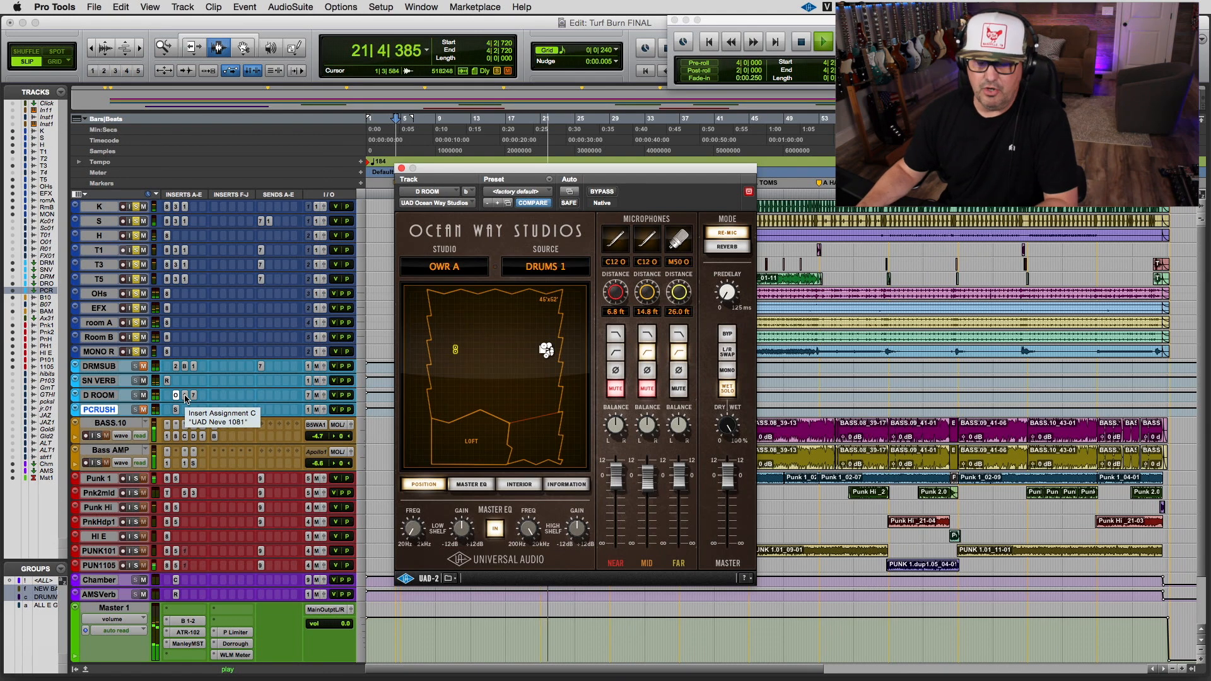
left_click(185, 397)
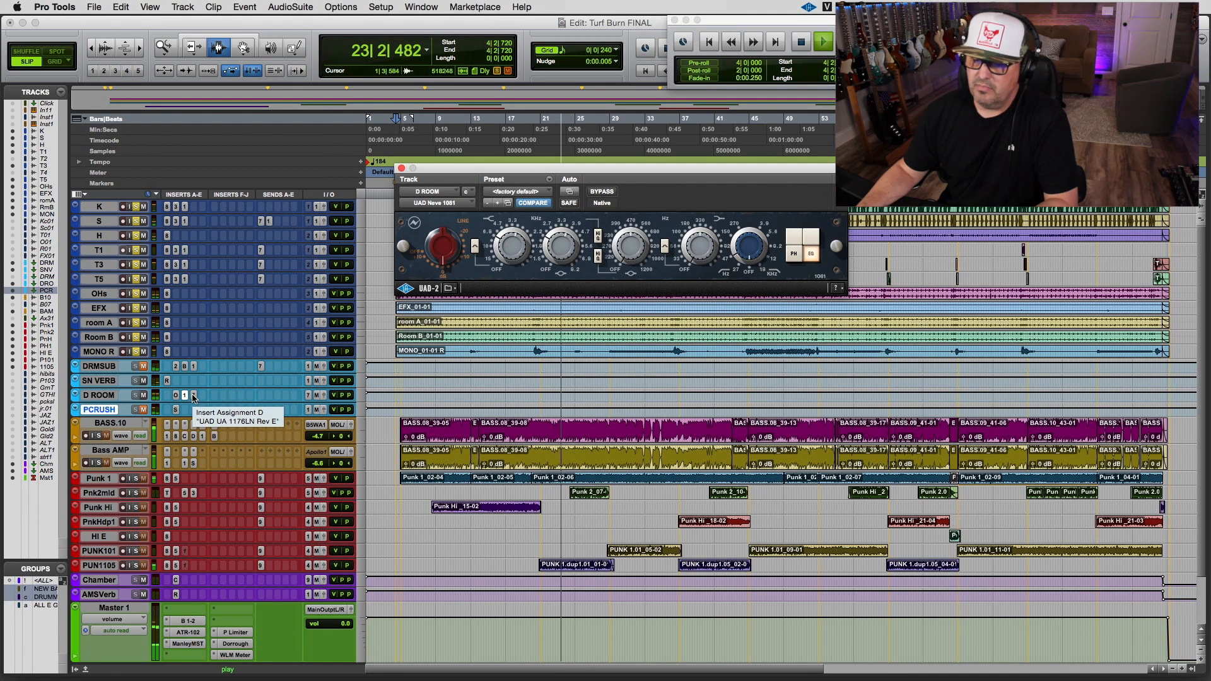
left_click(193, 396)
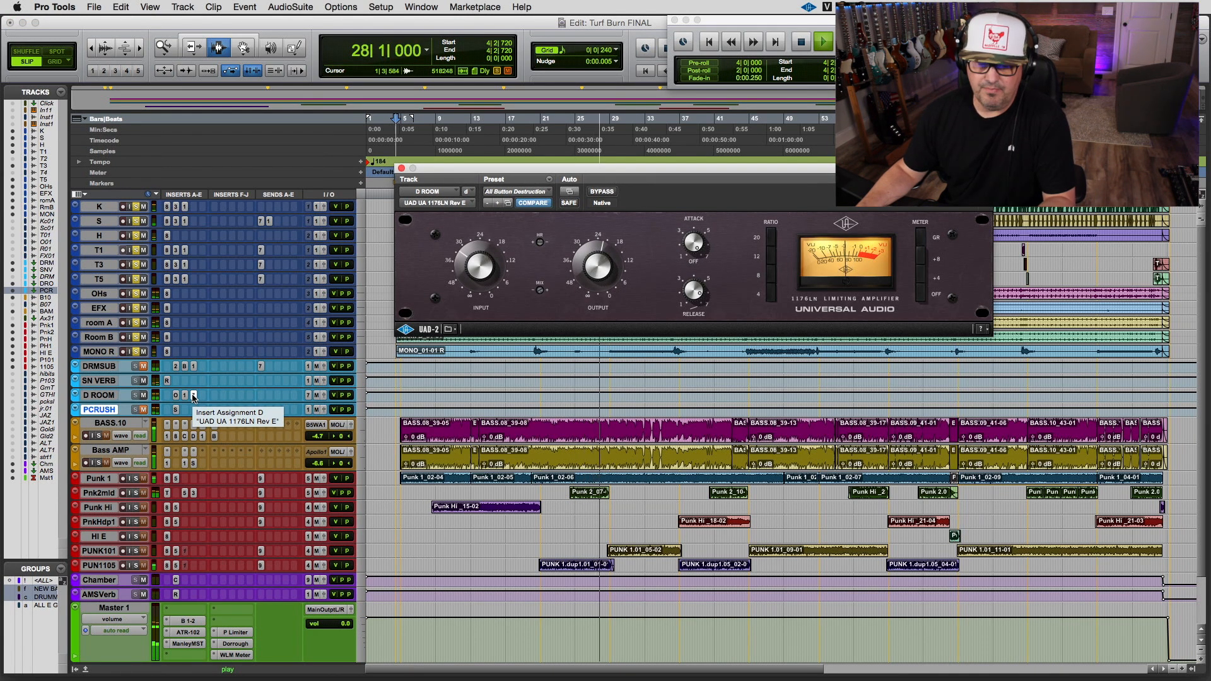
Step: Compare D ROOM with its 1176LN Rev E bypassed and active, and close the plugin window
left_click(178, 398, "super")
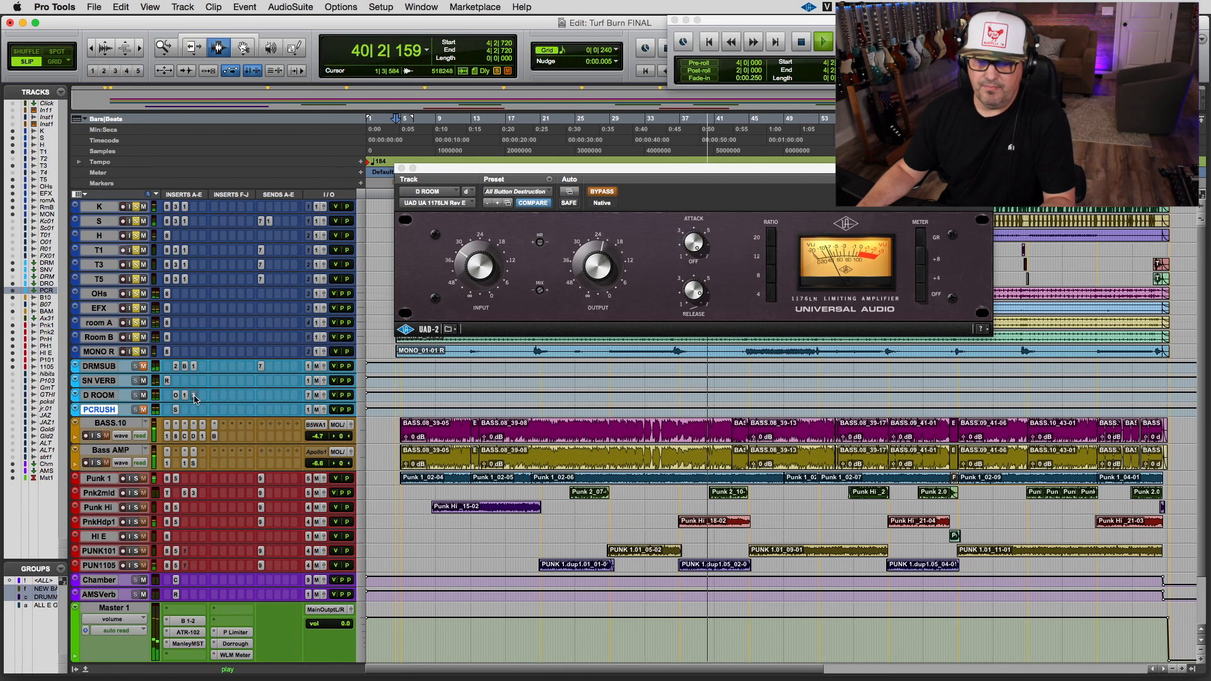
left_click(194, 396, "super")
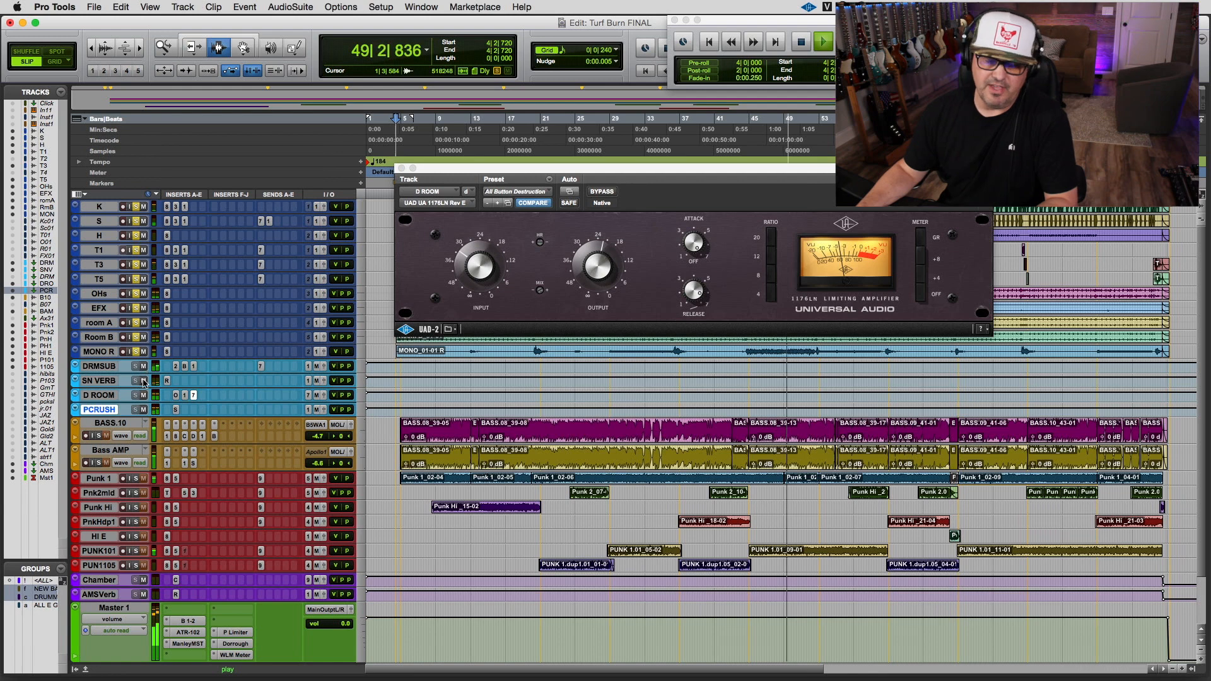
left_click(401, 169)
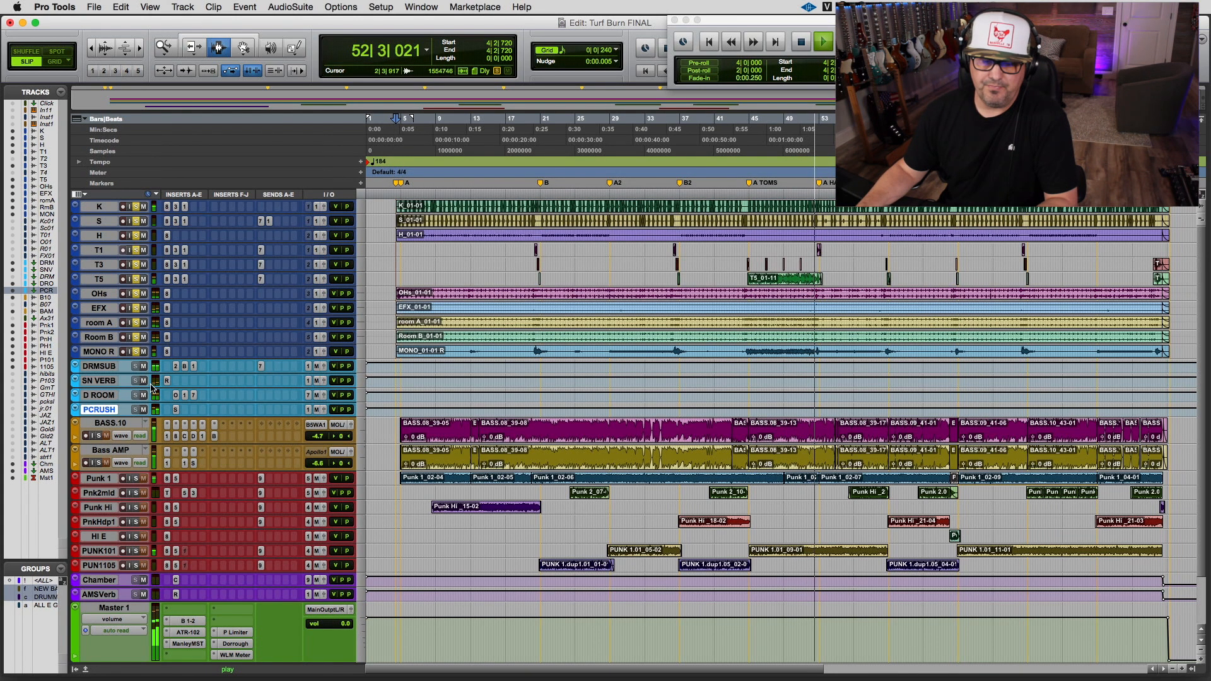
Step: Compare the drum mix with the SN VERB, D ROOM and PCRUSH tracks muted and unmuted, replaying from marker A
left_click(144, 381)
left_click(143, 396)
left_click(144, 410)
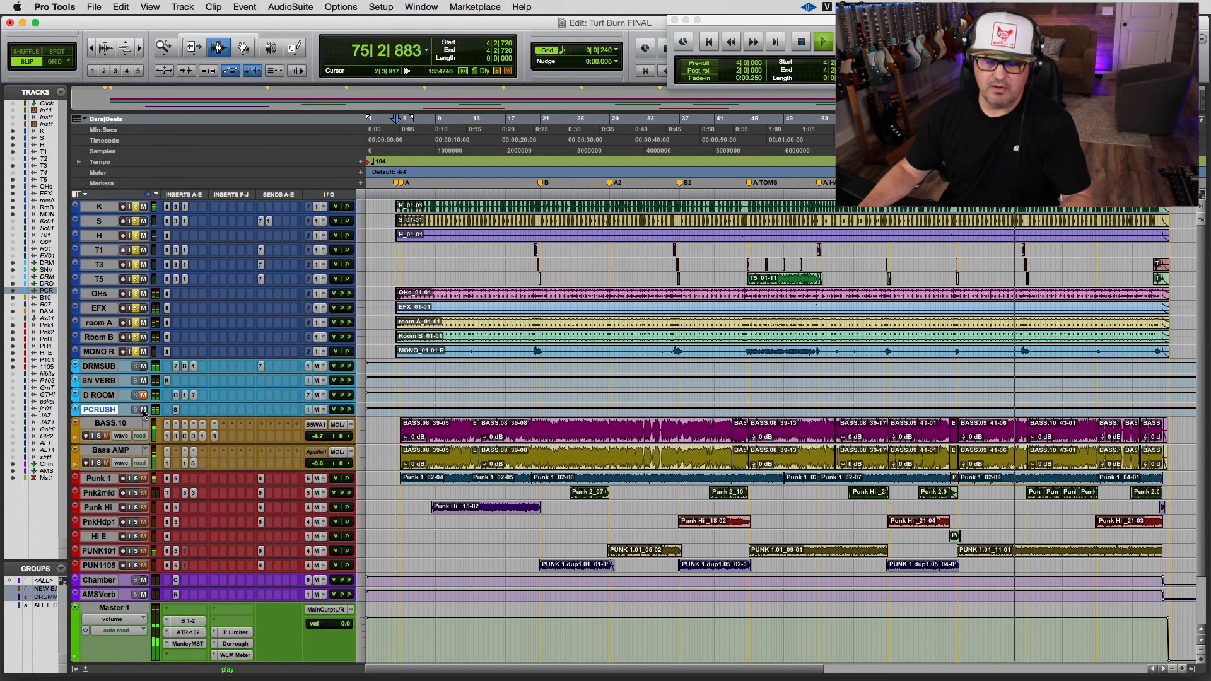
left_click(144, 411)
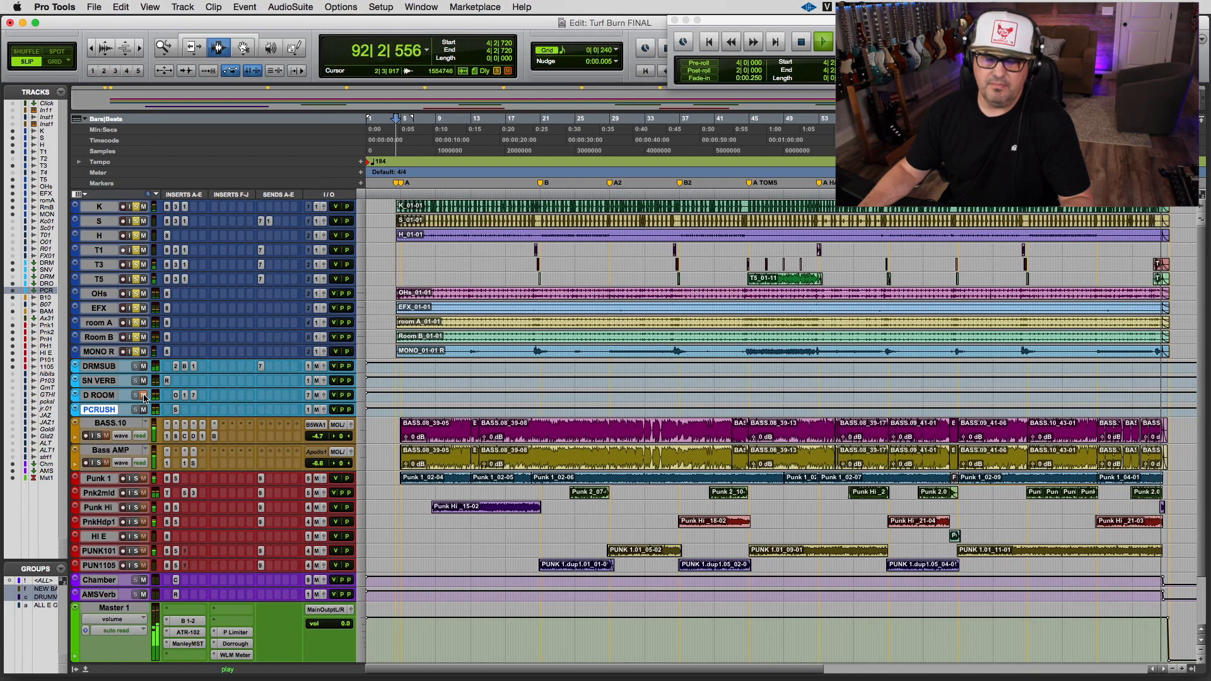
key("space")
key("space")
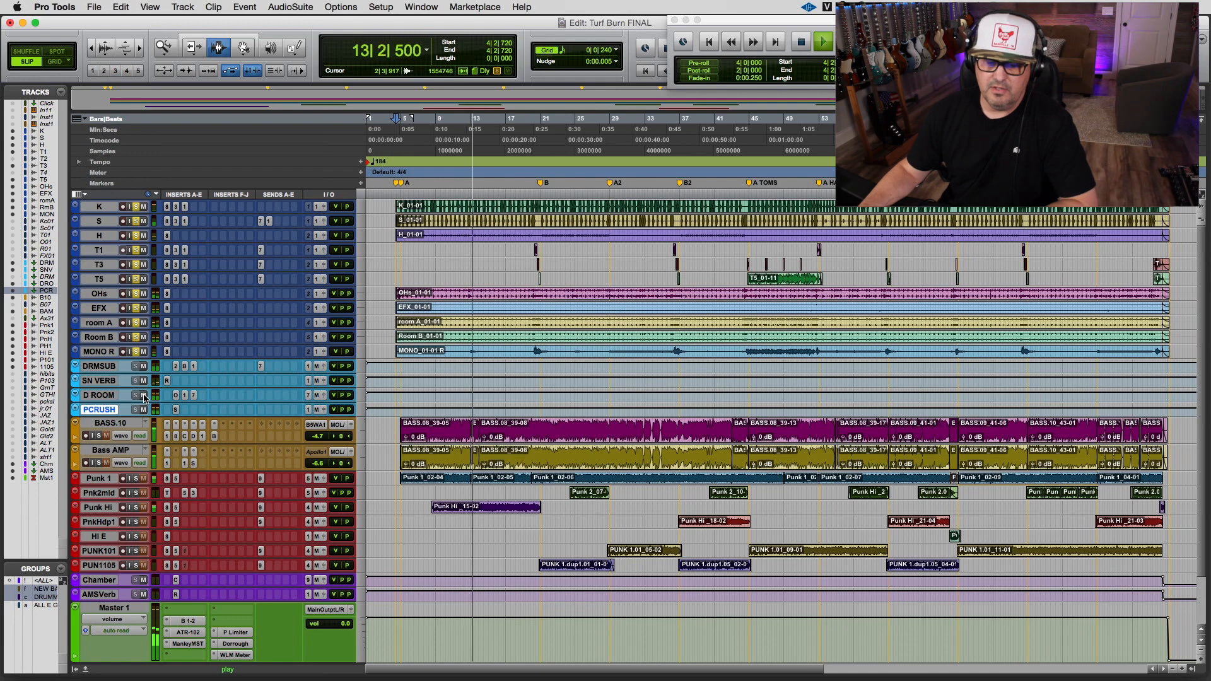
key("space")
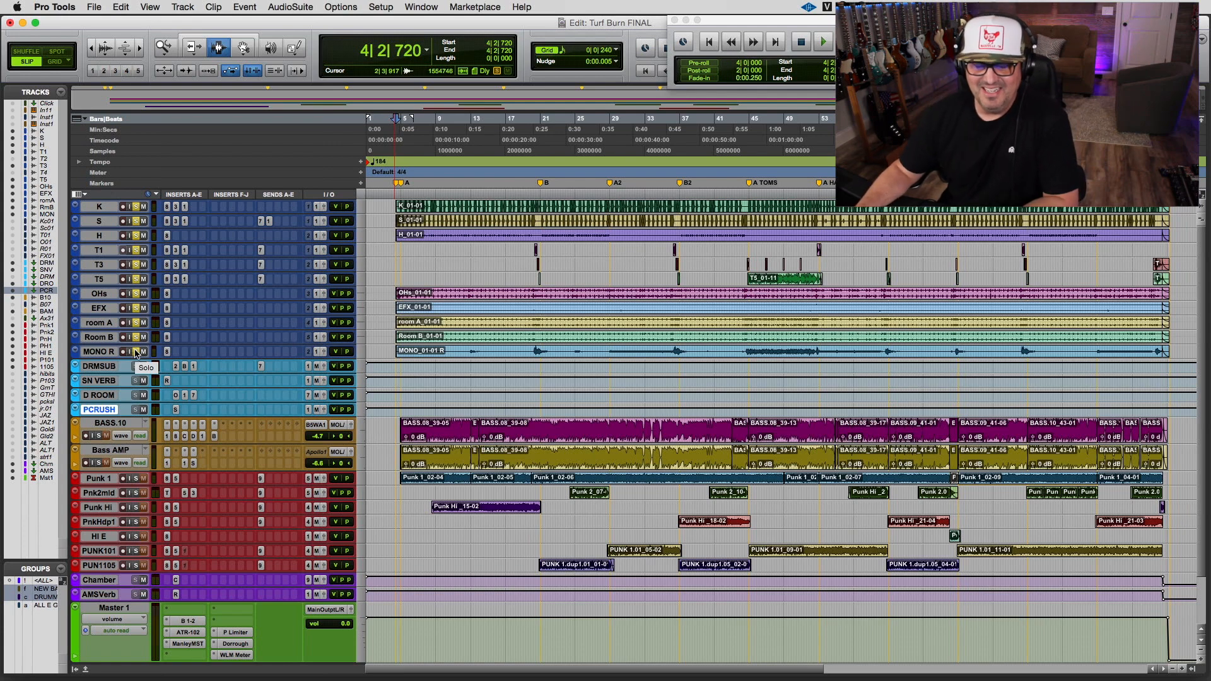
Step: Show the Studer A800 on kick track K, disable the drum group, and solo only the kick
left_click(167, 207)
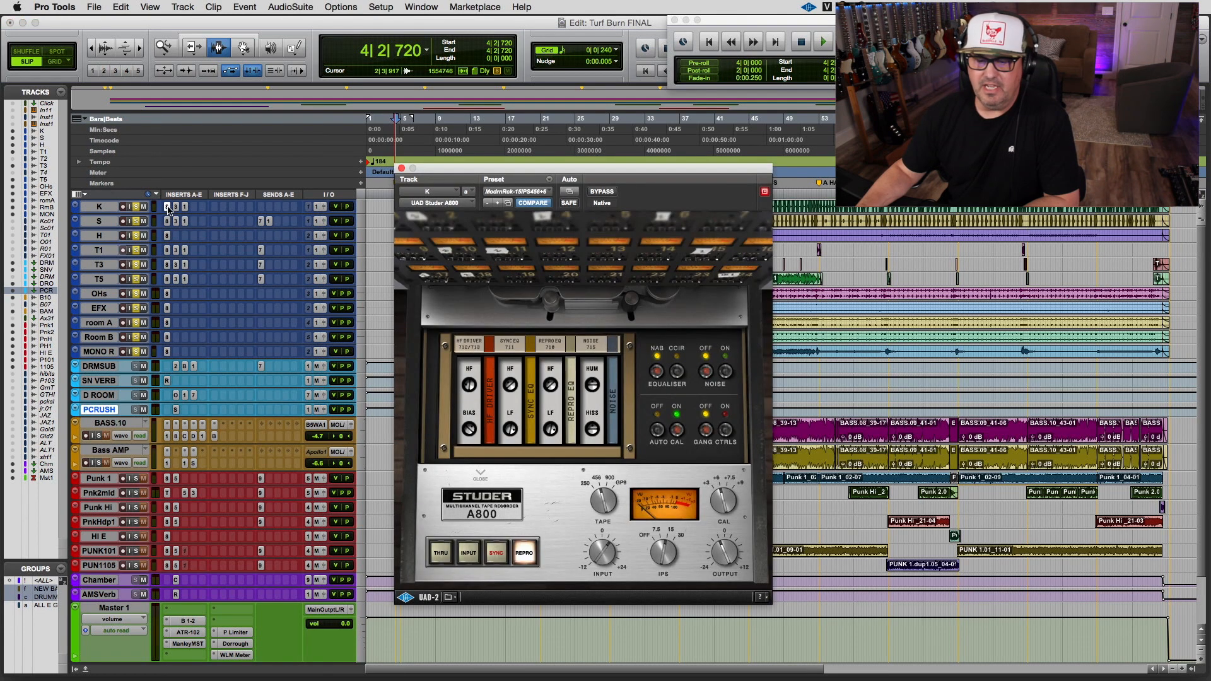
left_click(35, 595)
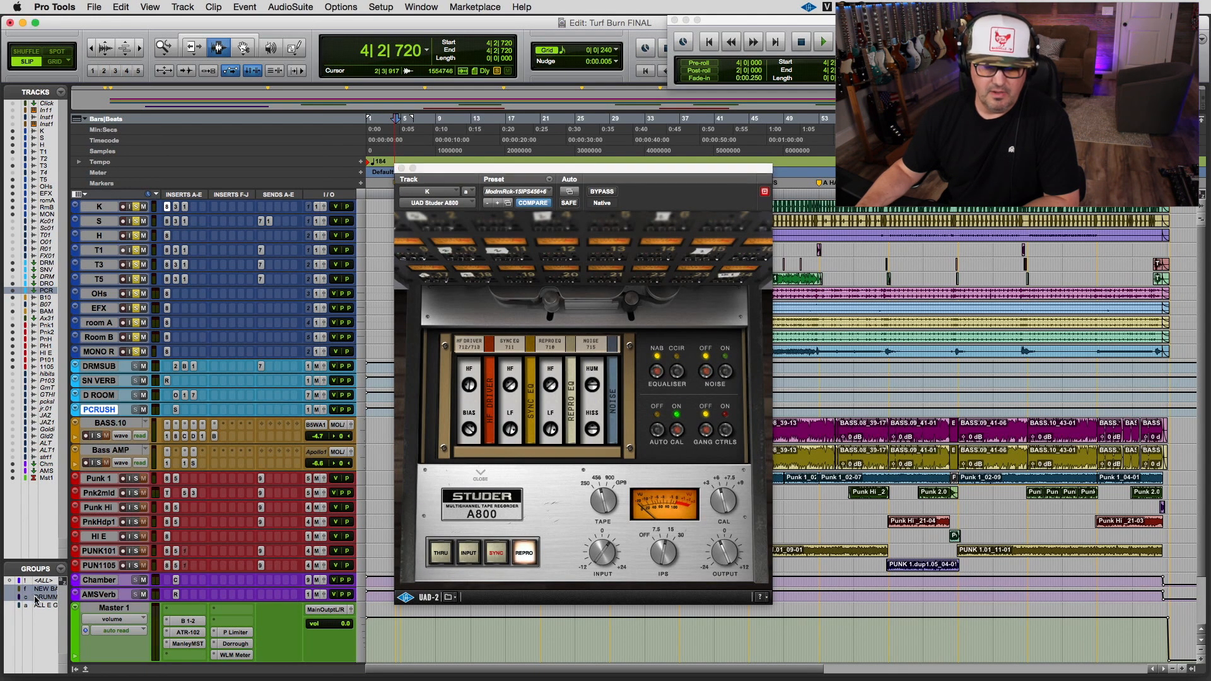
left_click(136, 222, "alt")
left_click(137, 207)
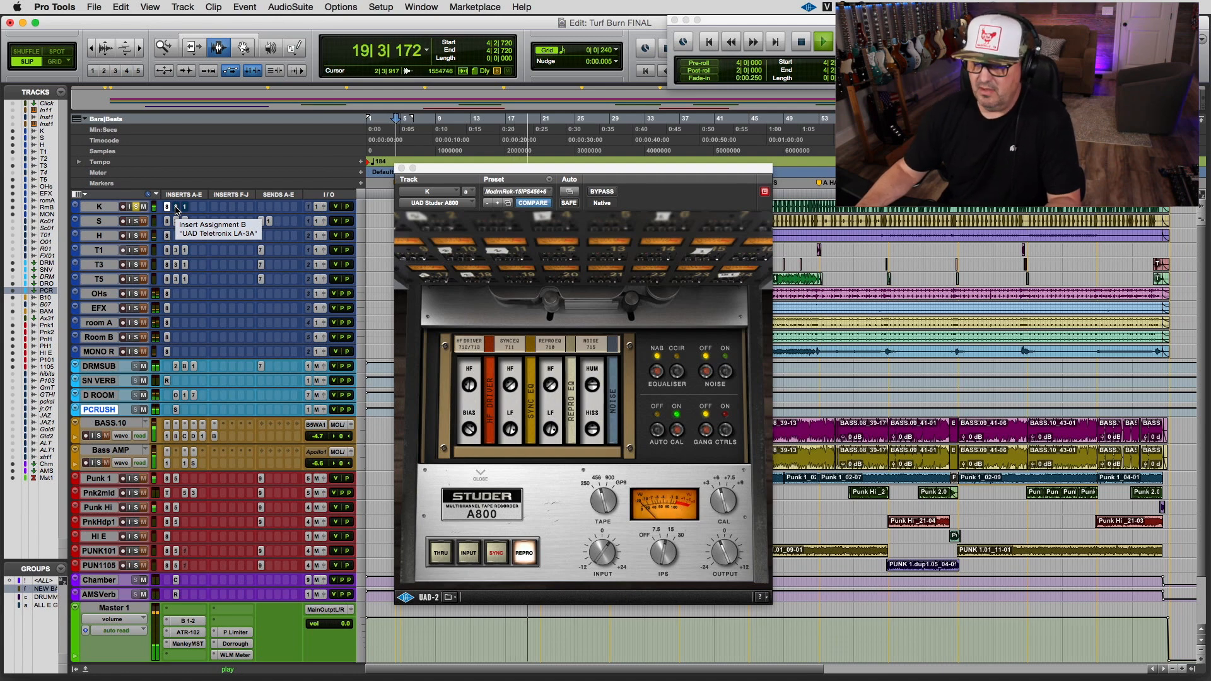
Step: Take the kick's Teletronix LA-3A out of bypass and show the Neve 1073 insert during playback
left_click(176, 208)
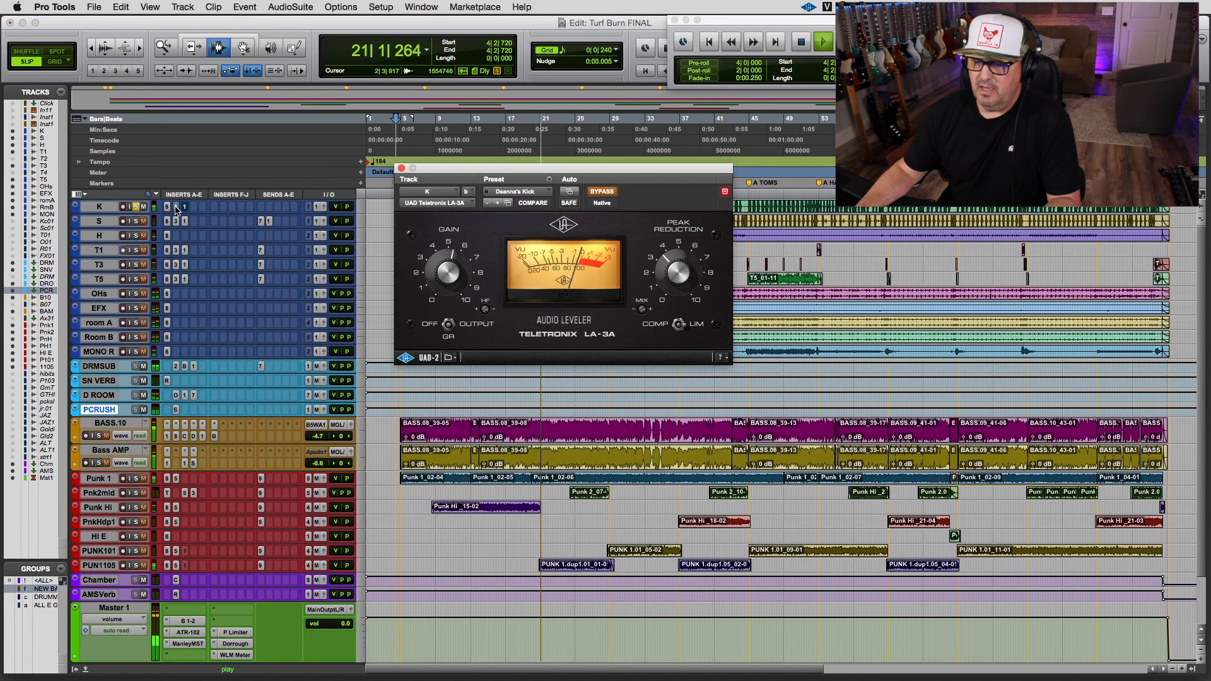
left_click(176, 208, "super")
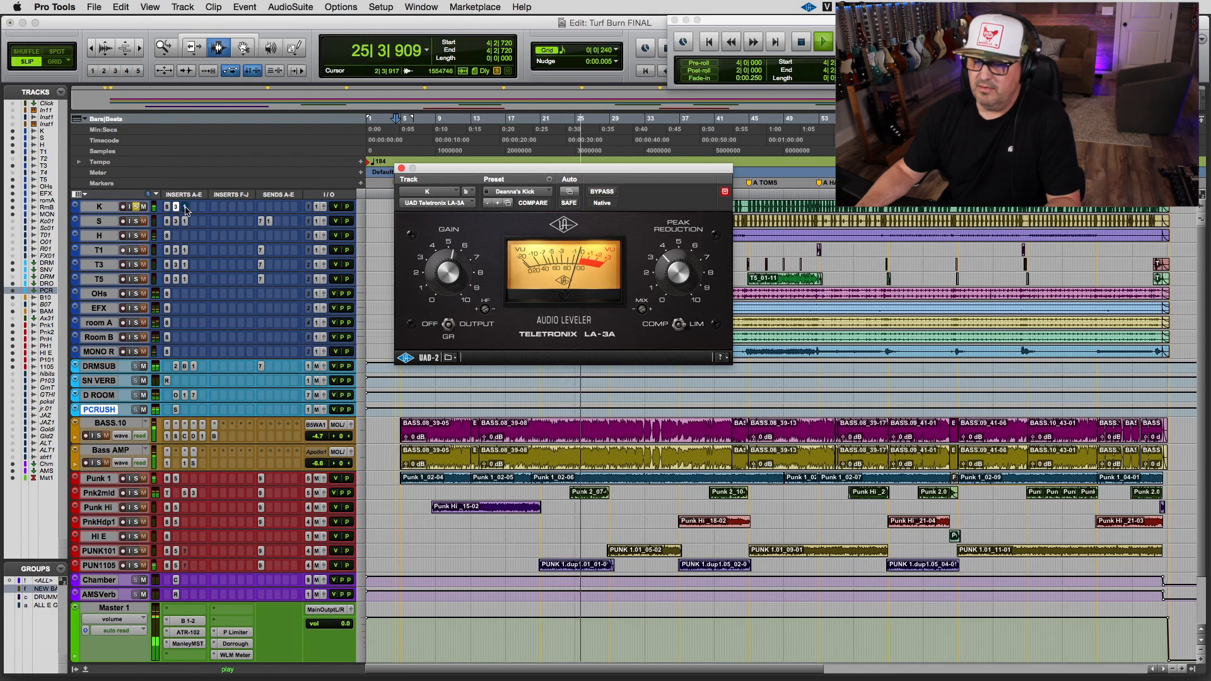
left_click(185, 208)
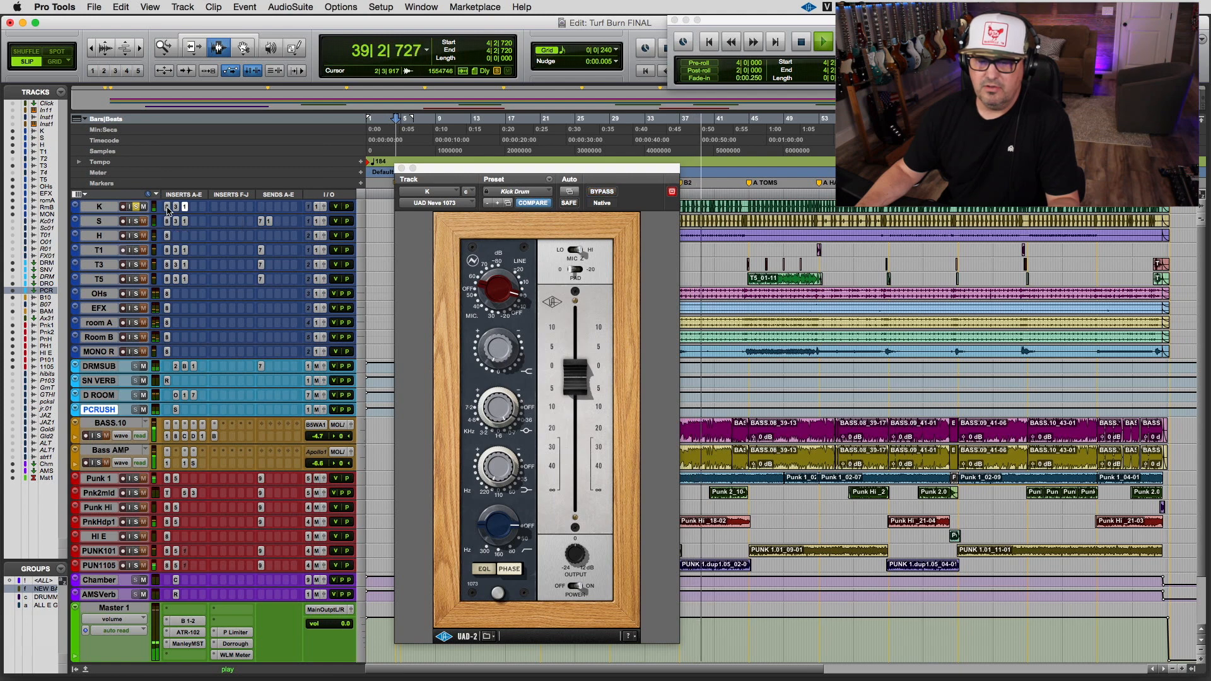
Step: Solo snare track S instead of the kick and audition it with its Studer A800 insert open
left_click(136, 221)
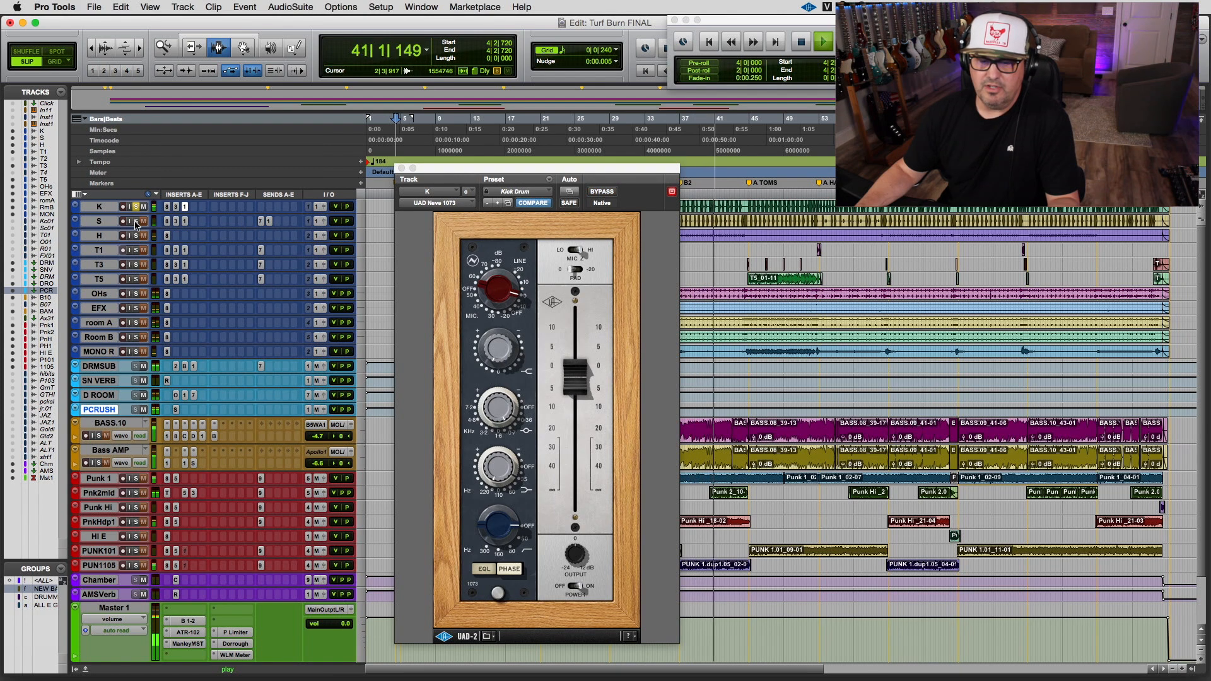
left_click(168, 221)
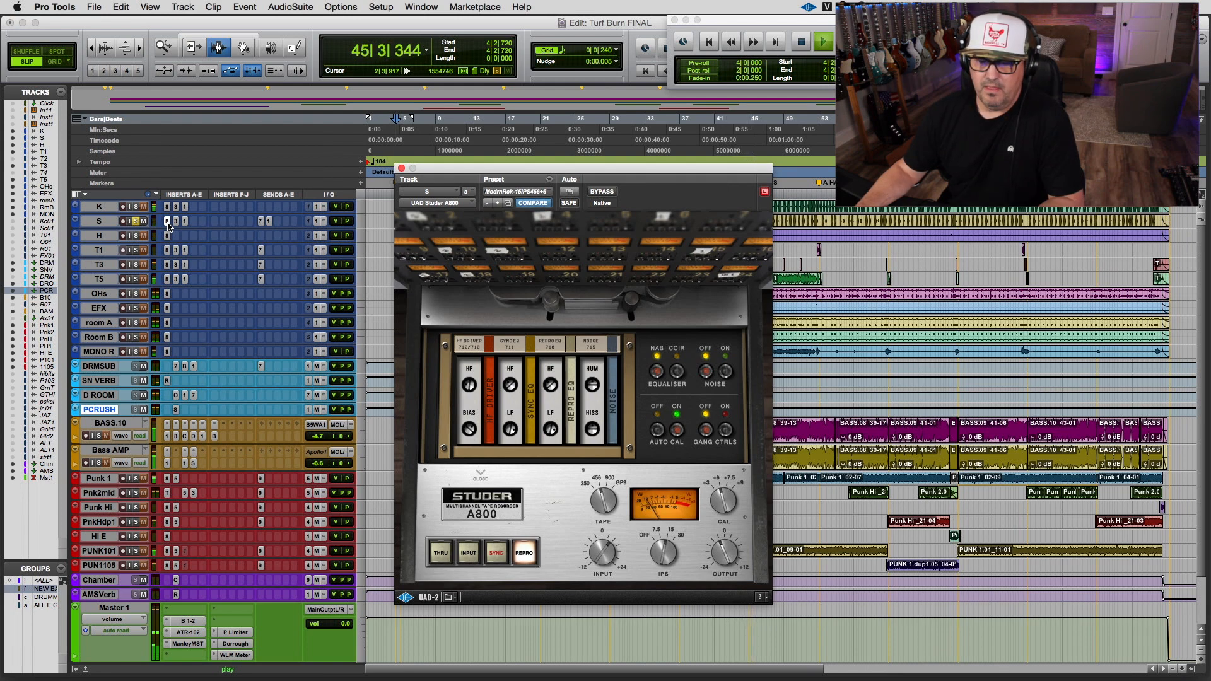
key("space")
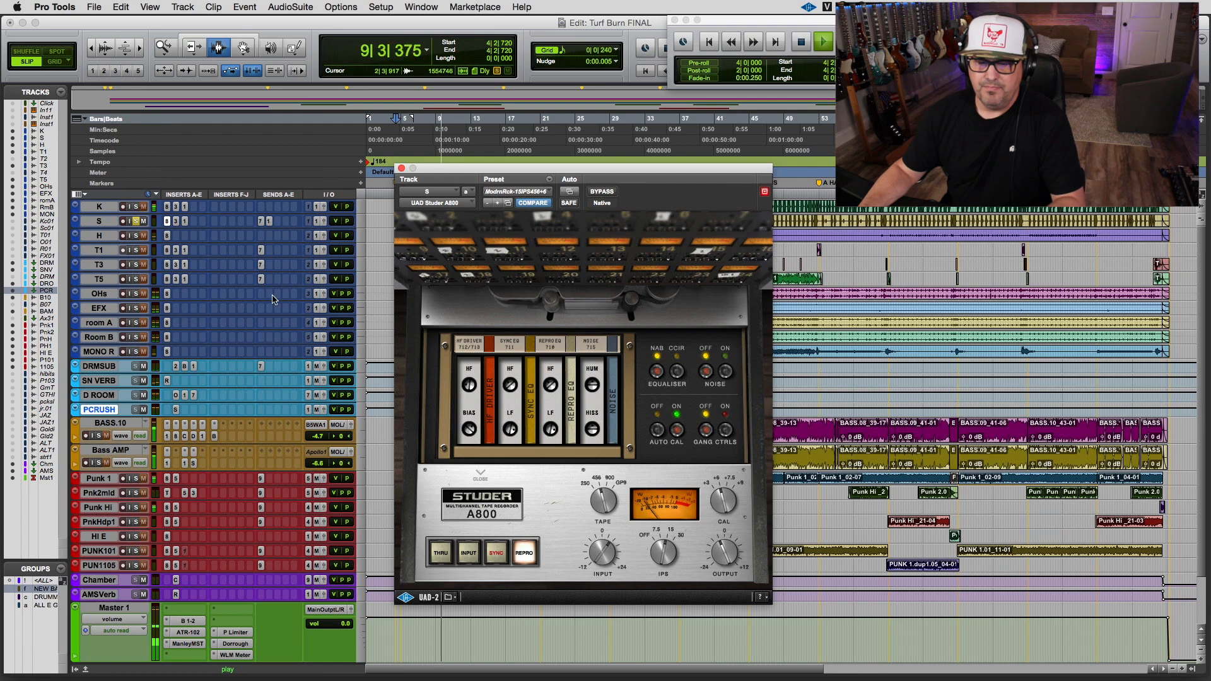
Step: Bypass the snare's second and third inserts and mute the SN VERB and D ROOM tracks
left_click(177, 222)
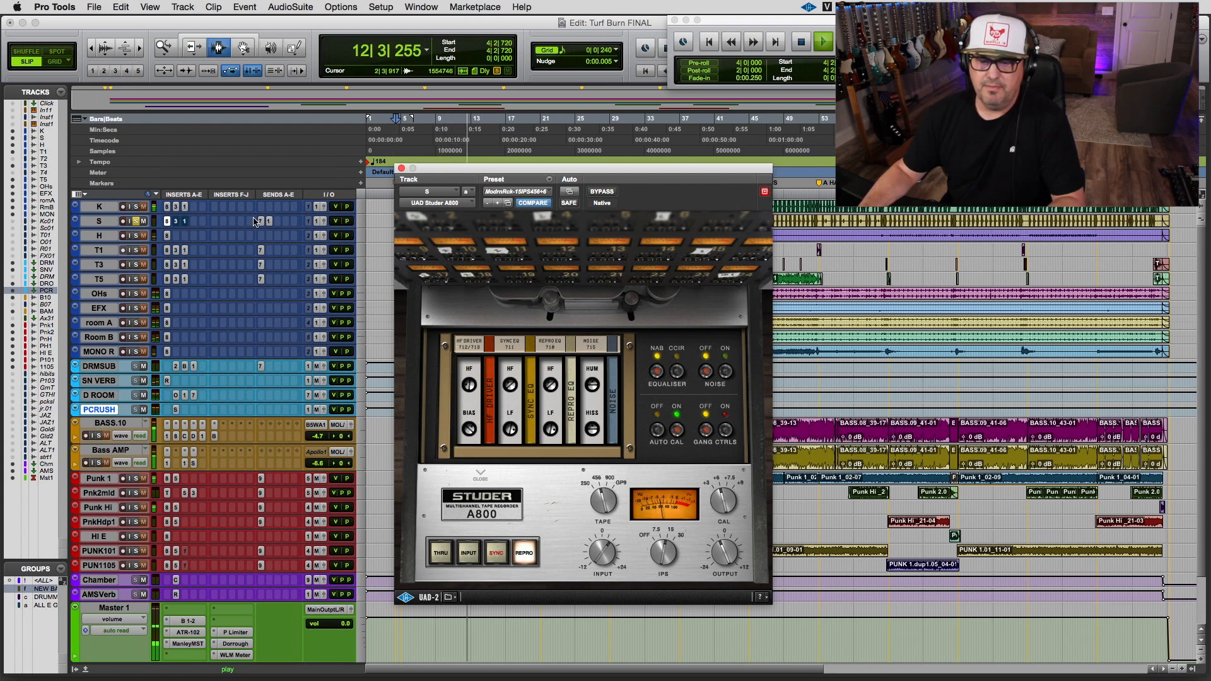
left_click(142, 381)
left_click(144, 395)
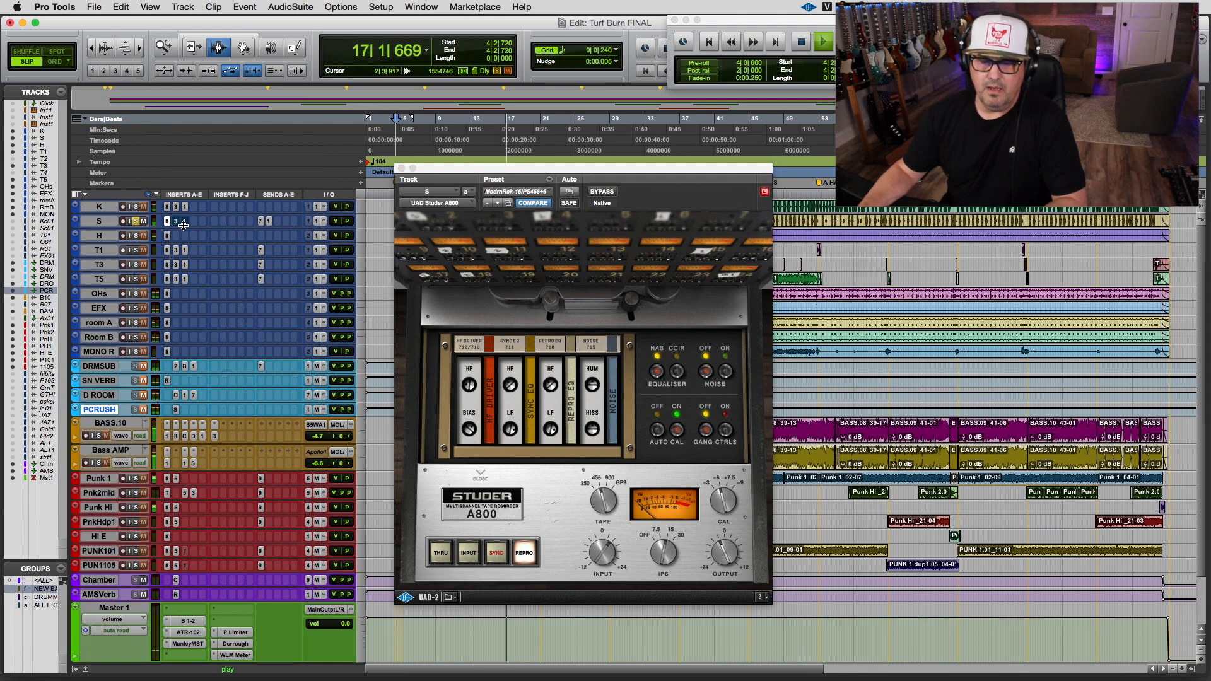
Step: Restart playback with kick track K soloed, close the Studer A800 window, and toggle the DRMSUB mute
key("space")
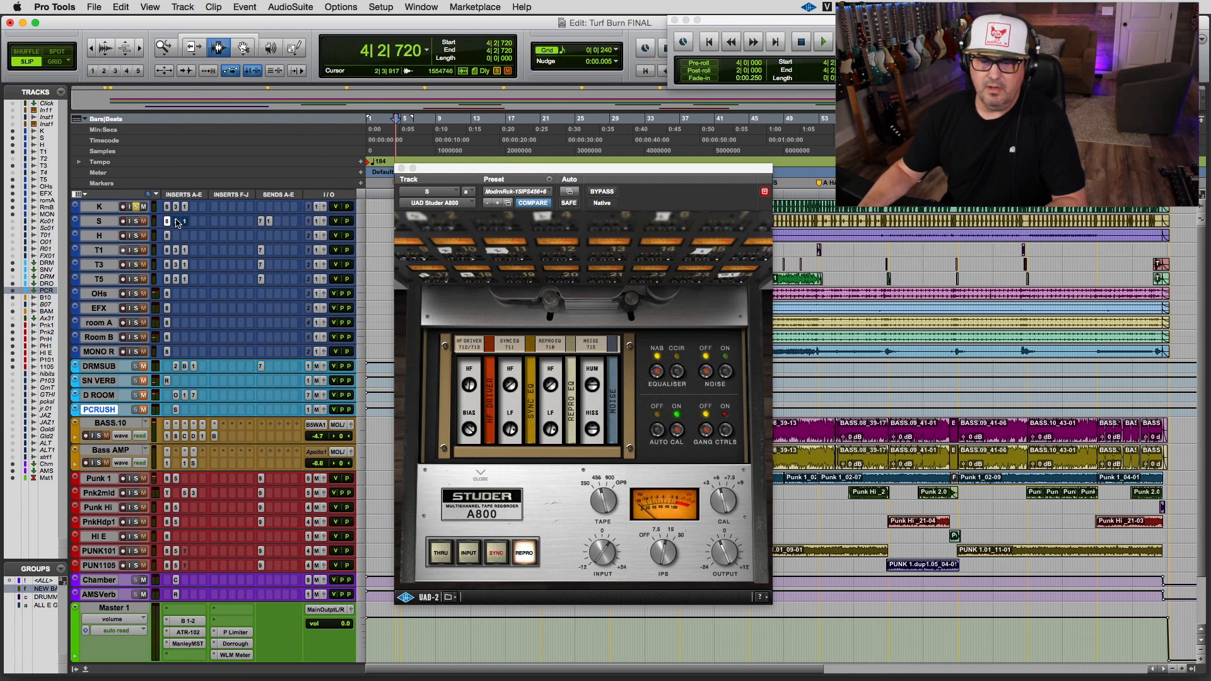
key("space")
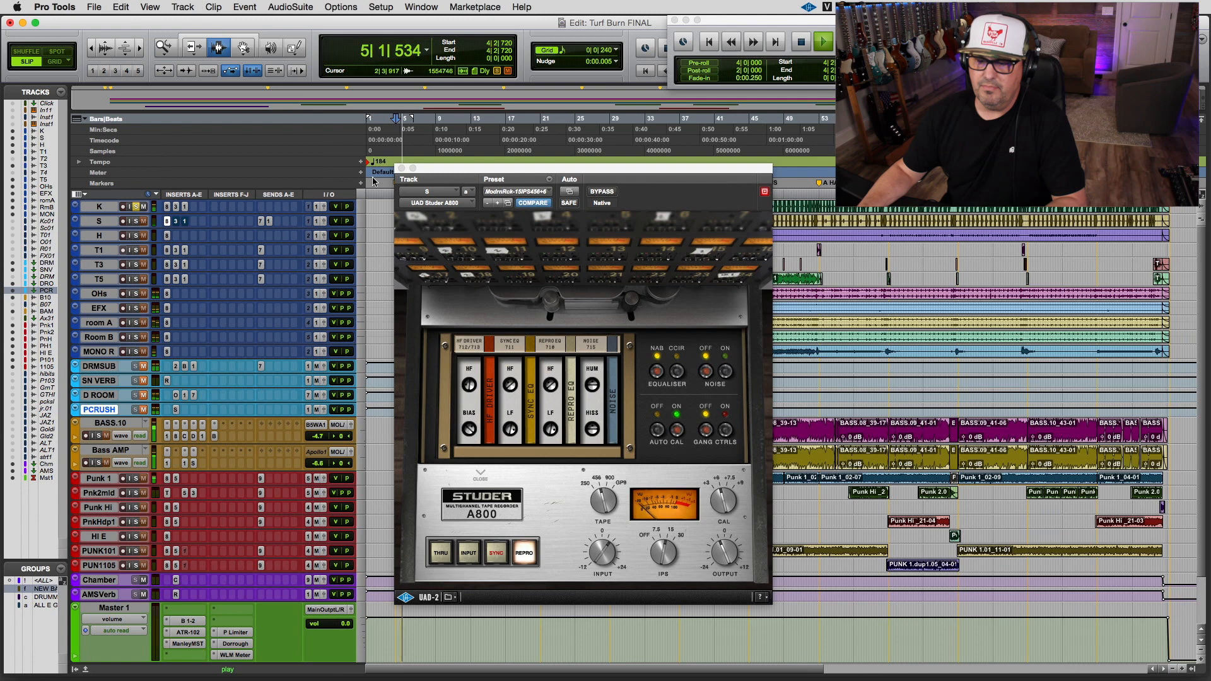
left_click(401, 168)
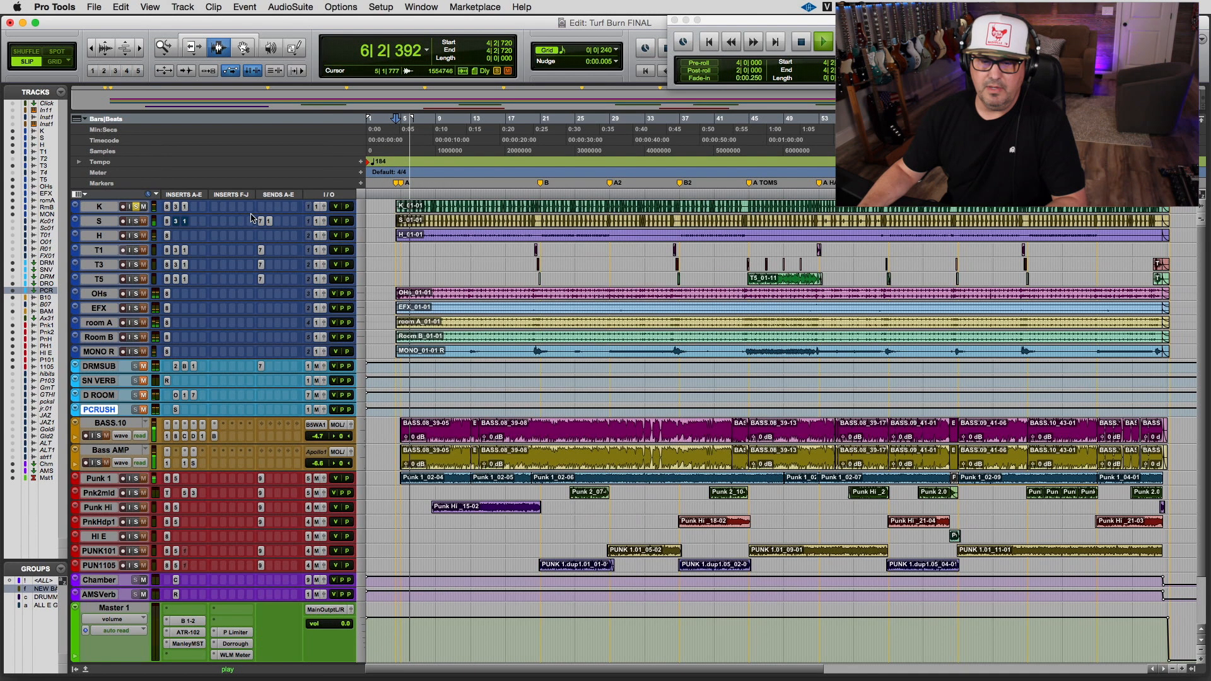
left_click(144, 366)
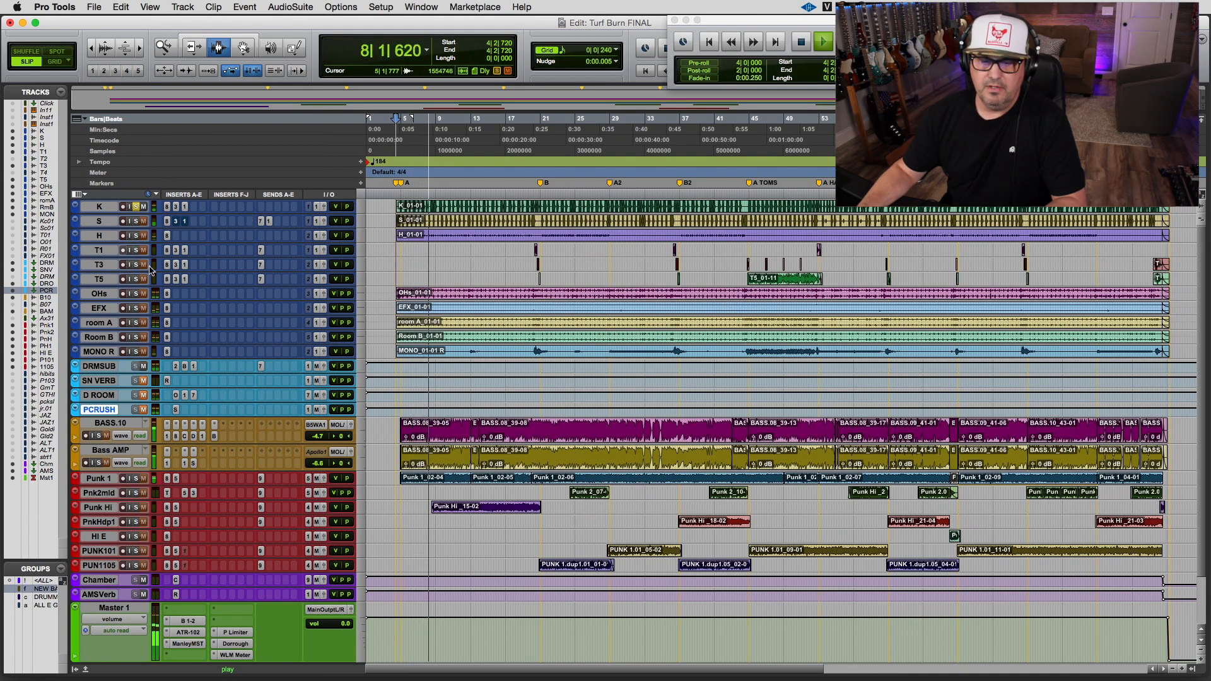
Step: Open the kick's Studer A800 and take it out of bypass
left_click(167, 207)
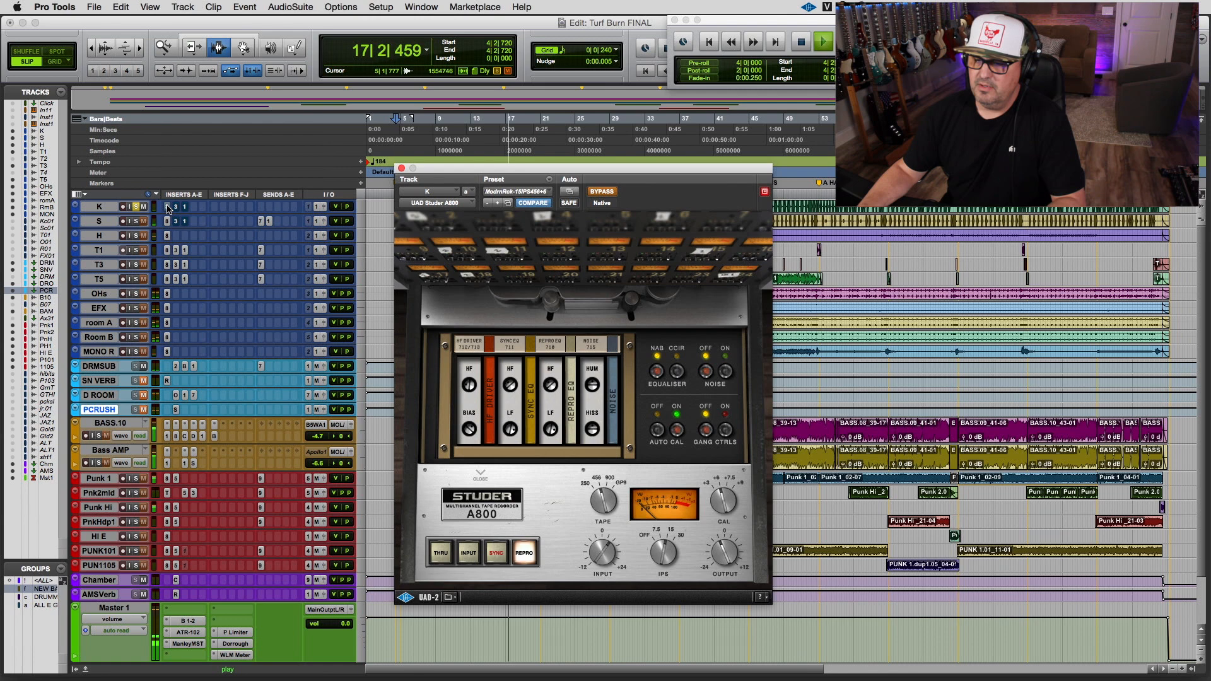
left_click(168, 207, "super")
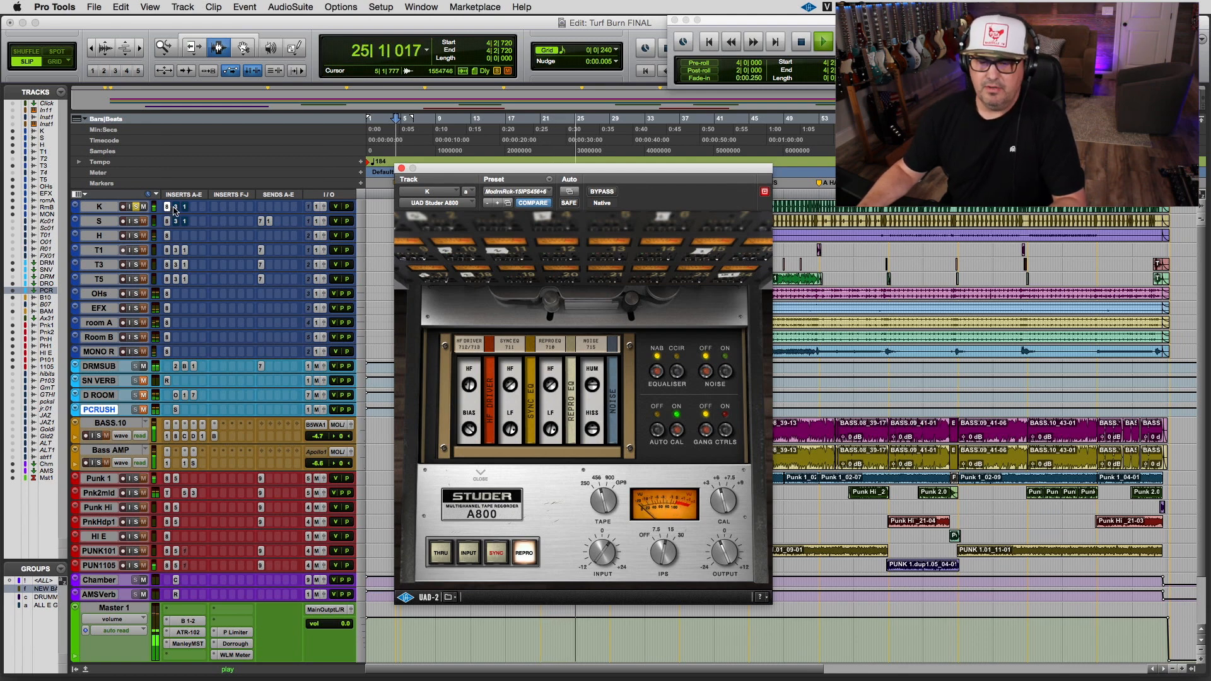
Step: Audition the kick's Teletronix LA-3A in and out of bypass, leaving it active, and enable the kick's Neve 1073
left_click(176, 207)
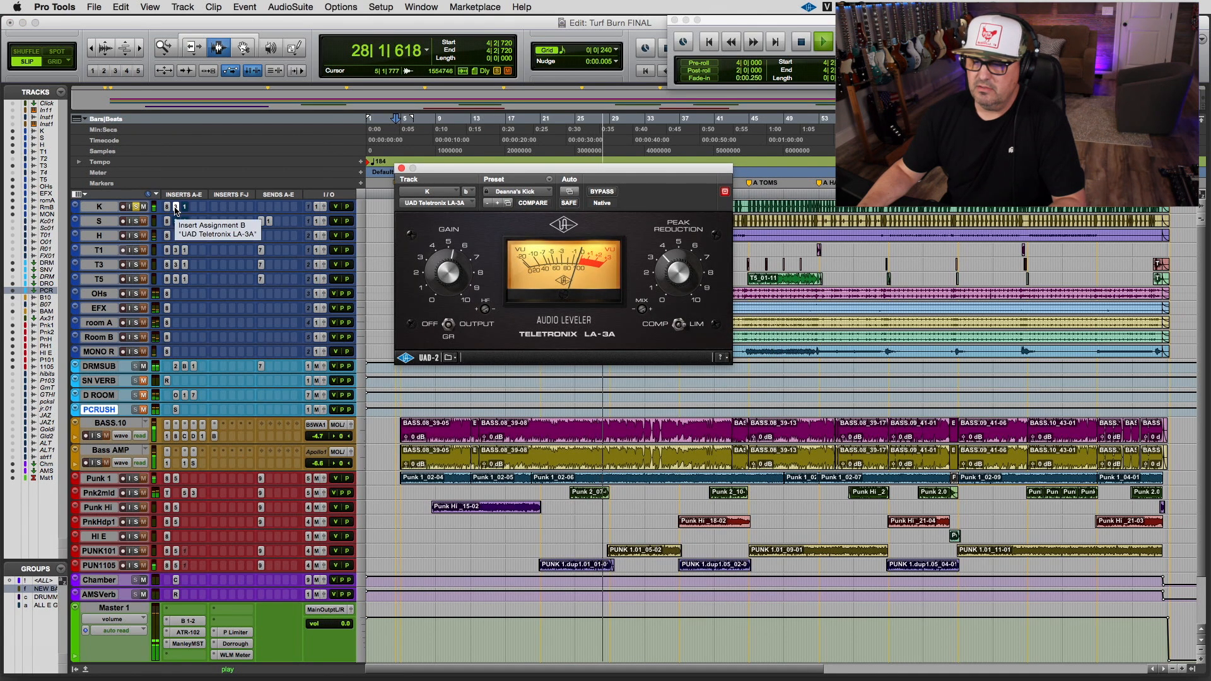
left_click(176, 209, "super")
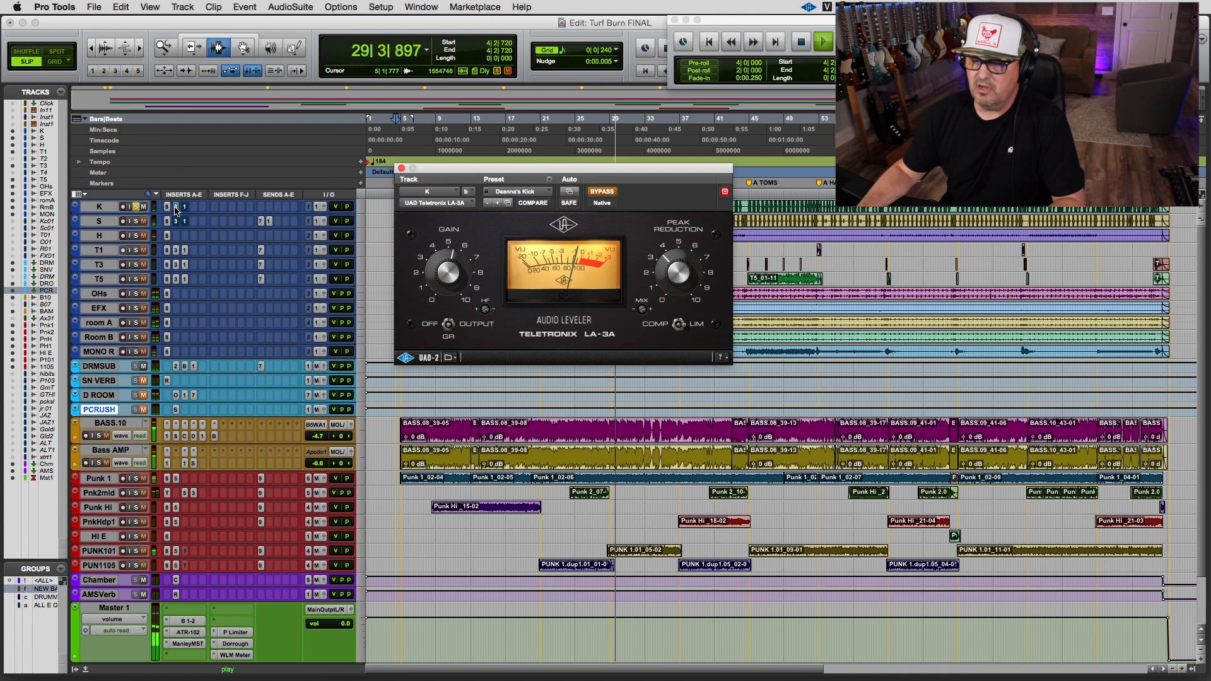
left_click(177, 209, "super")
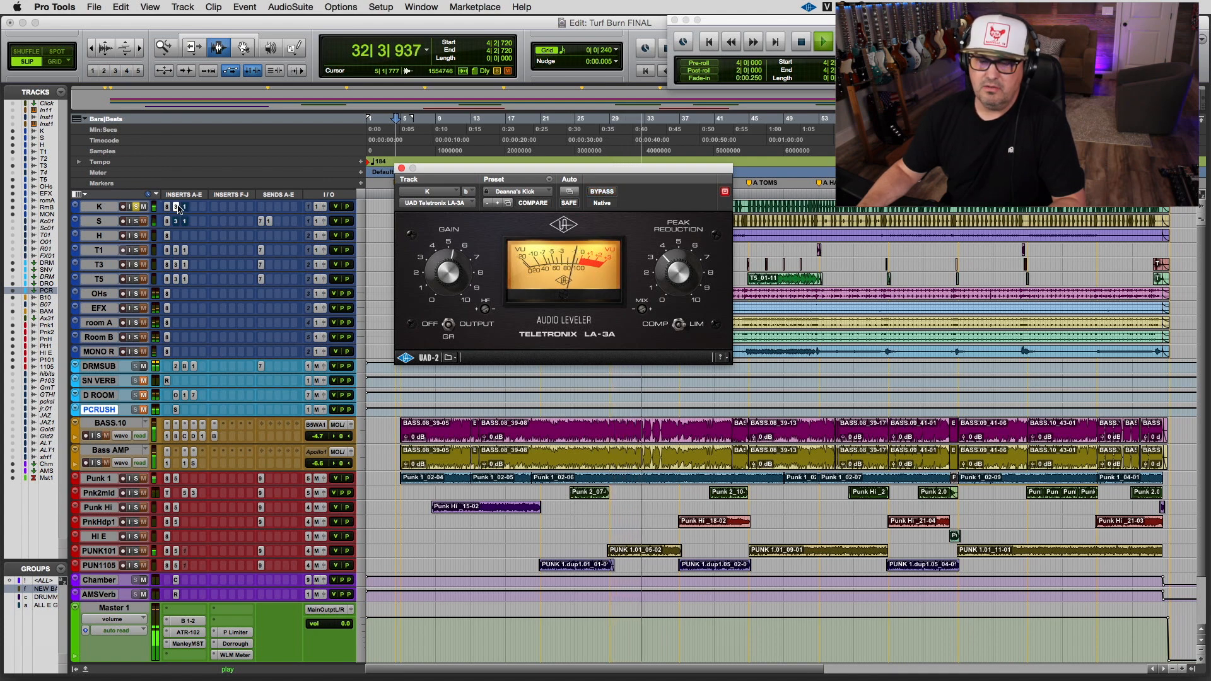
left_click(185, 208)
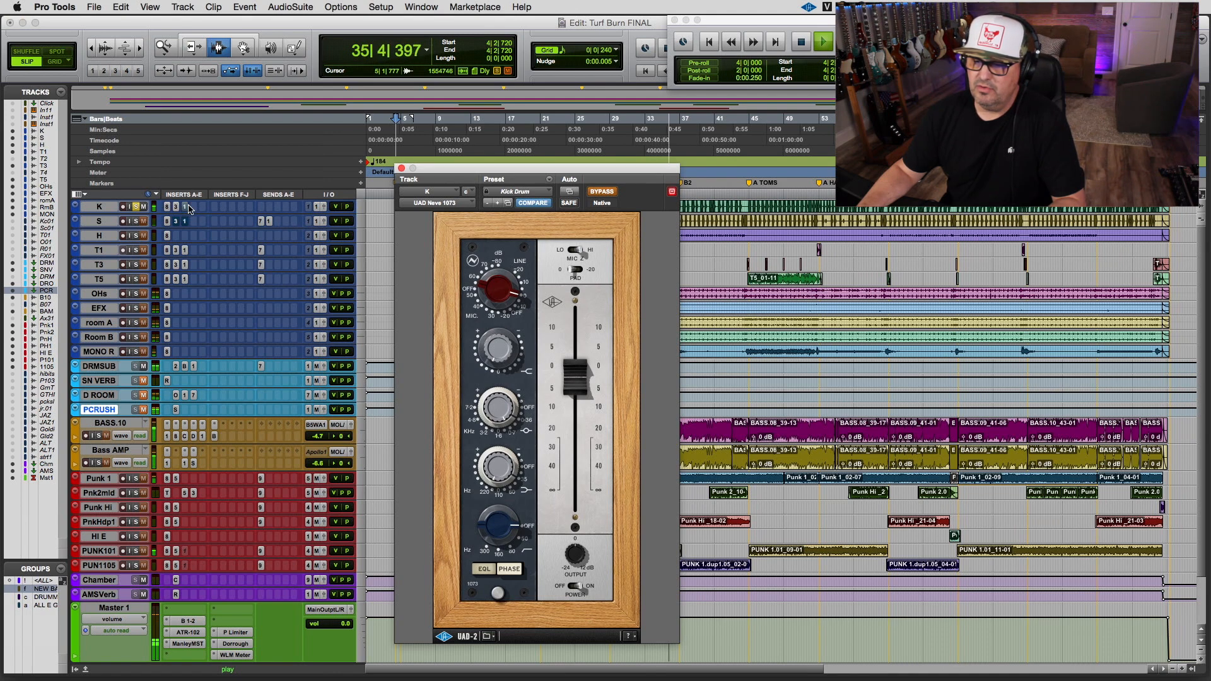
left_click(185, 207, "super")
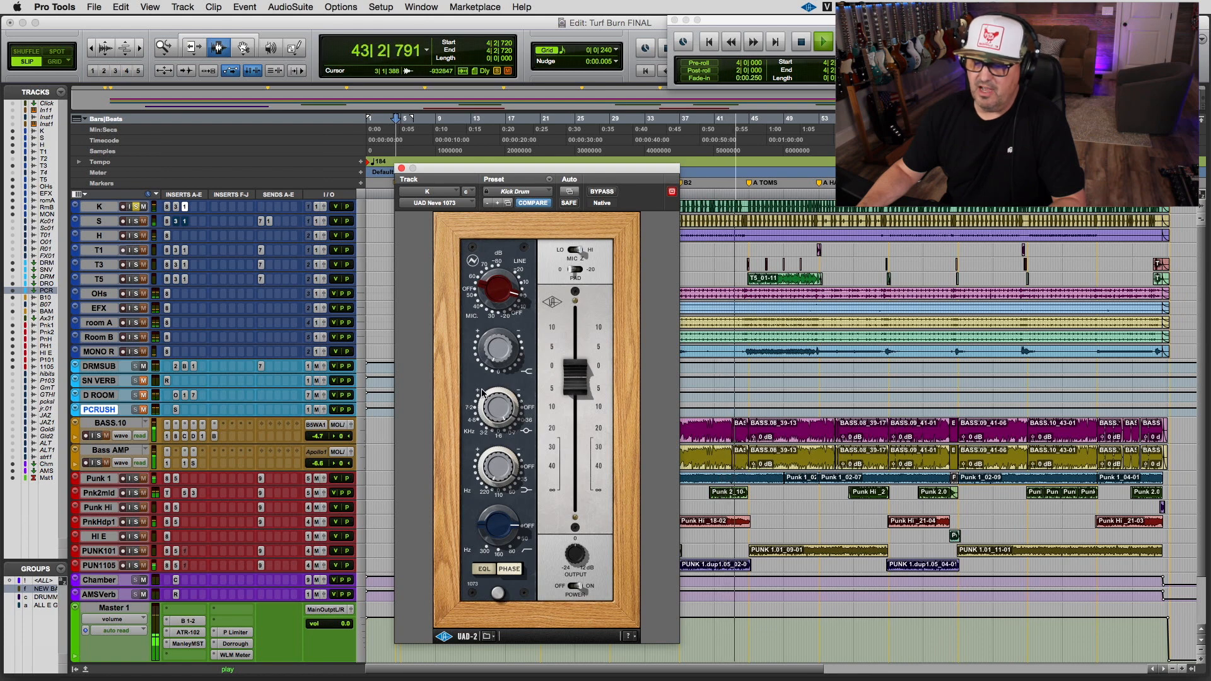
Step: Solo snare track S and compare its Studer A800 insert in and out of bypass, leaving it active
left_click(136, 220)
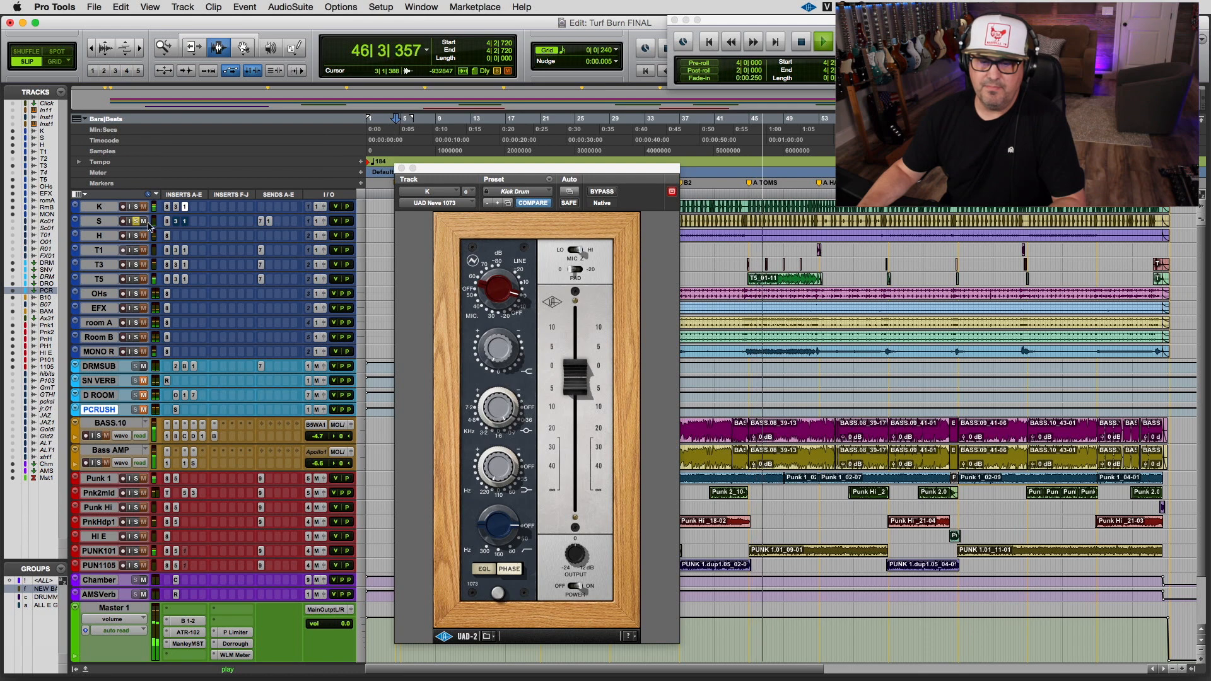
left_click(168, 221)
left_click(168, 222, "super")
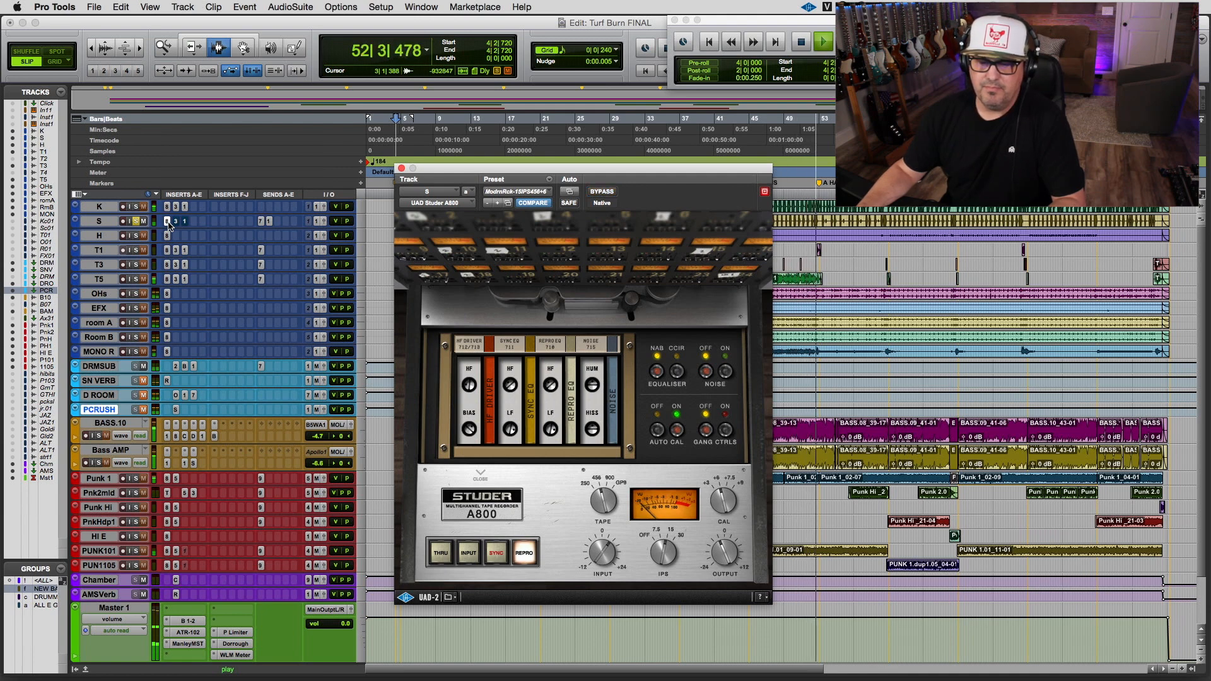
left_click(168, 221, "super")
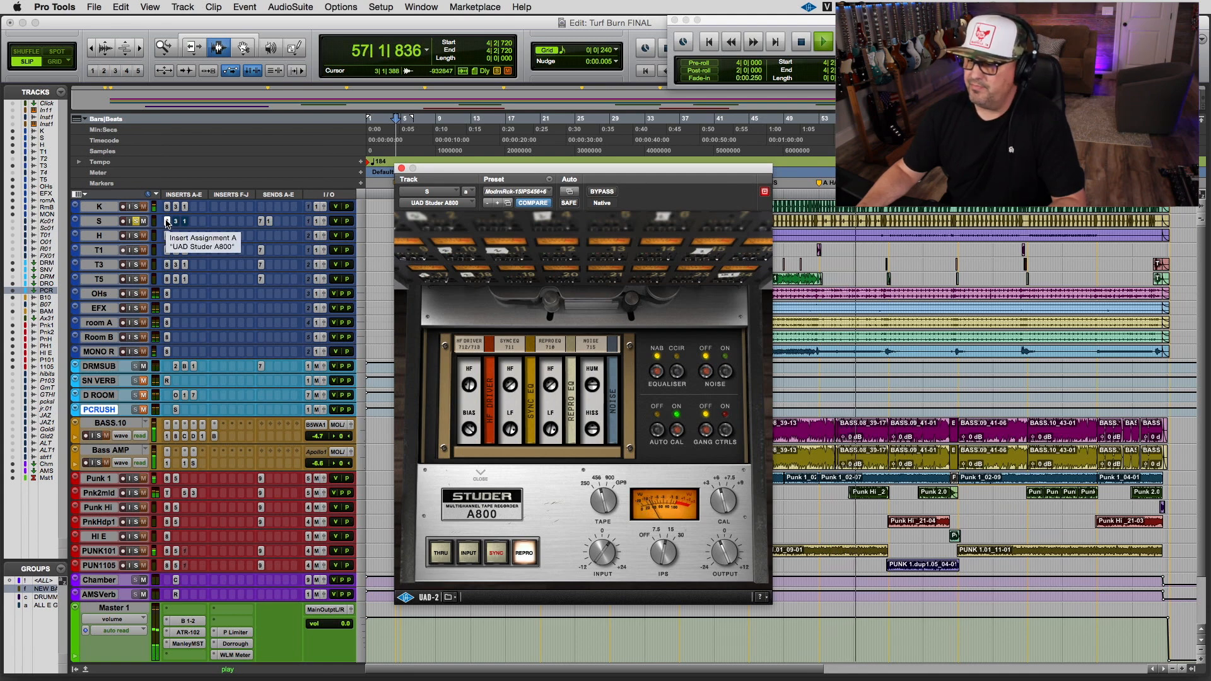
left_click(168, 221, "super")
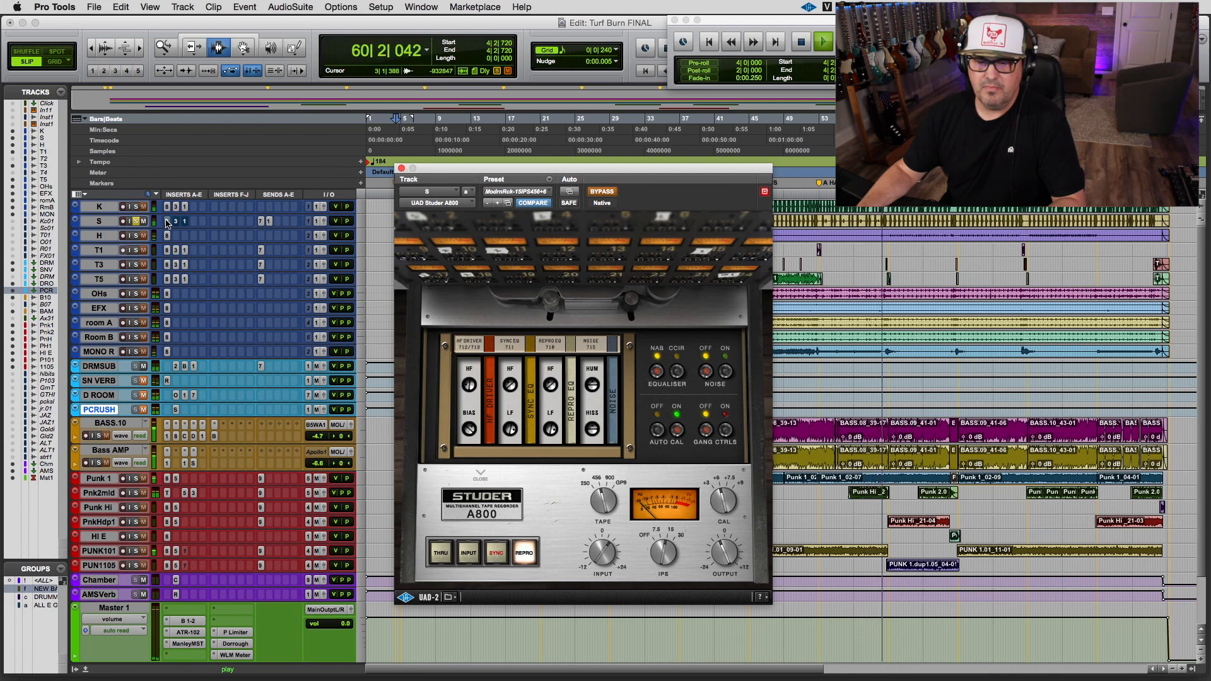
left_click(170, 222, "super")
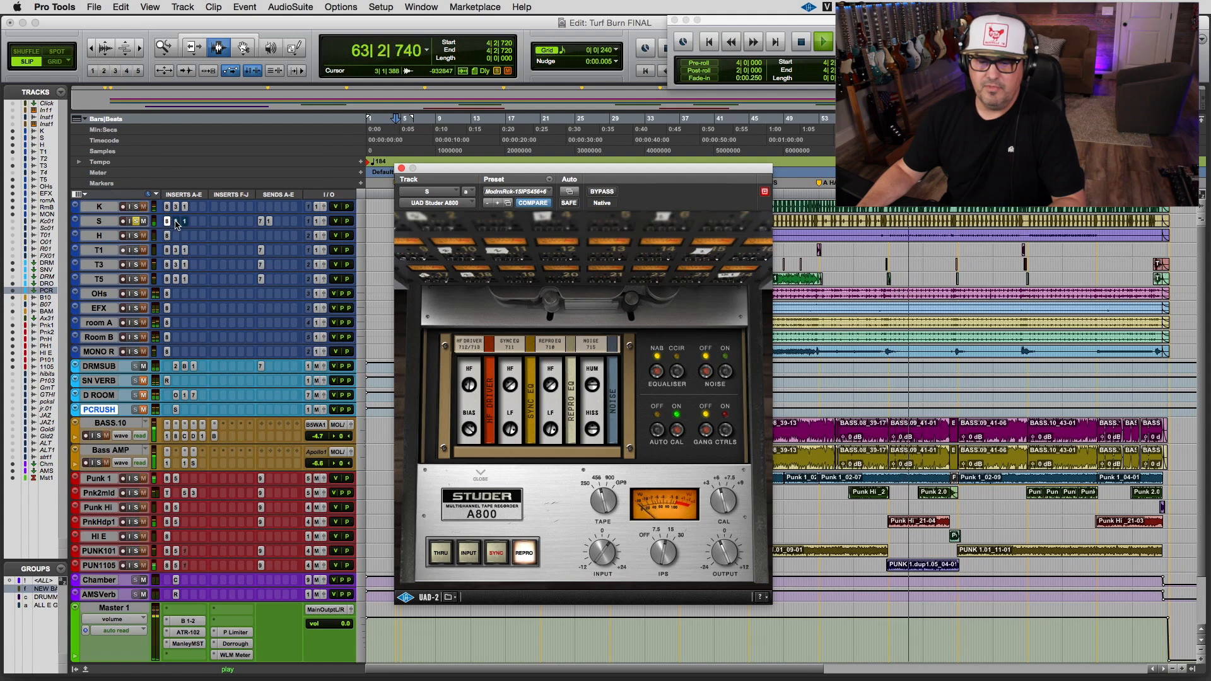
Step: Open the snare's Teletronix LA-3A and compare it in and out of bypass, leaving it active
left_click(176, 222)
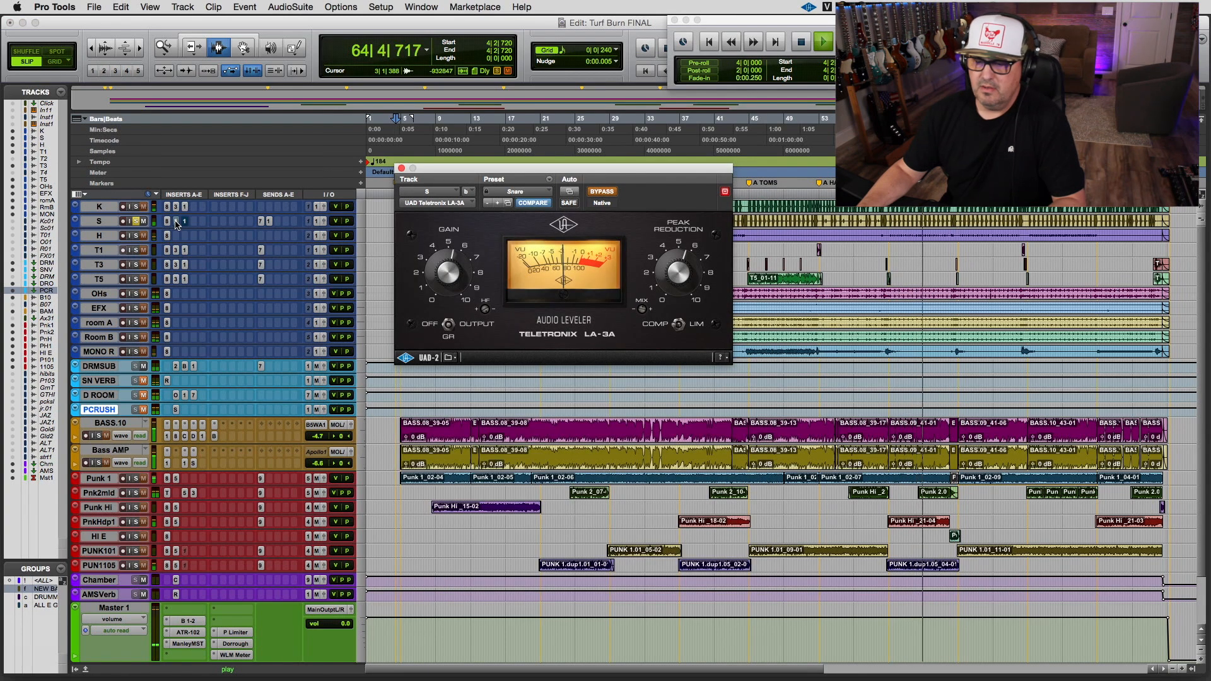
left_click(176, 221, "super")
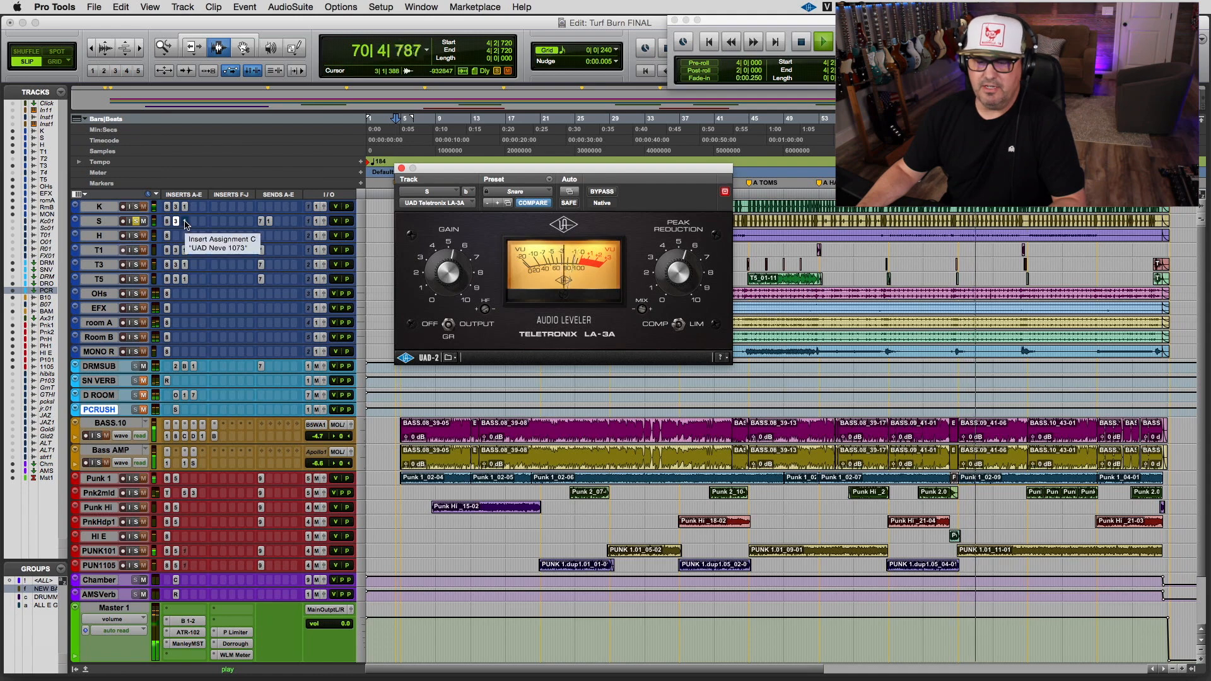
left_click(177, 222, "super")
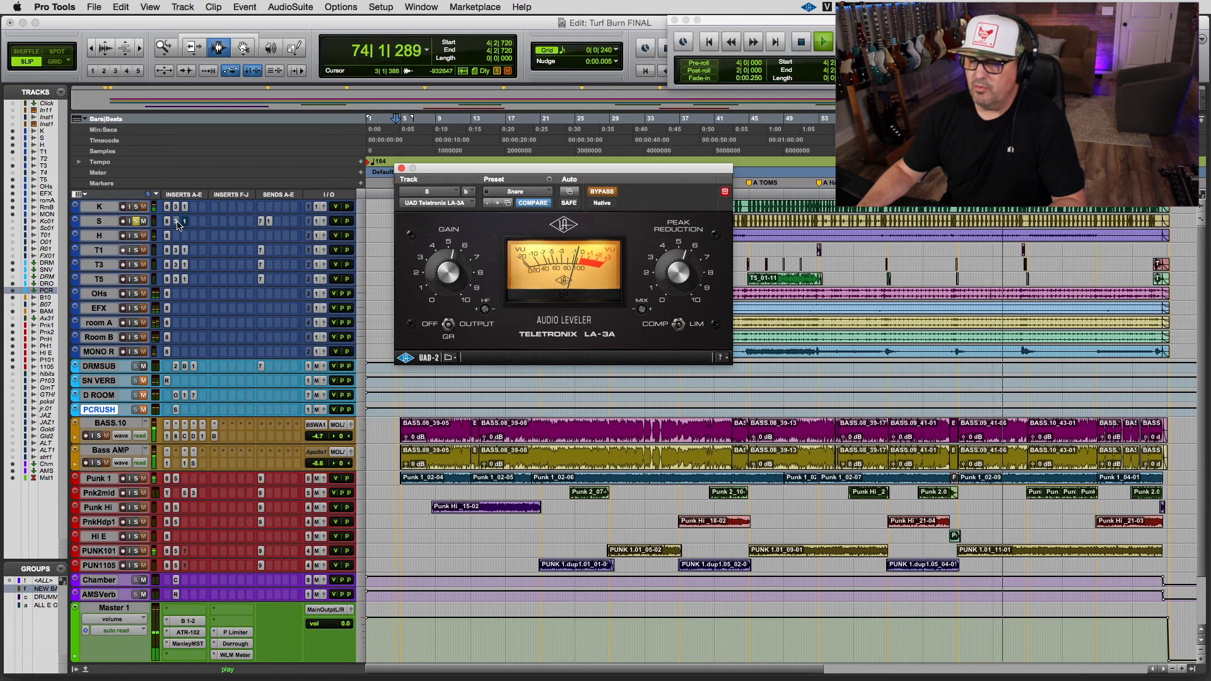
left_click(178, 222, "super")
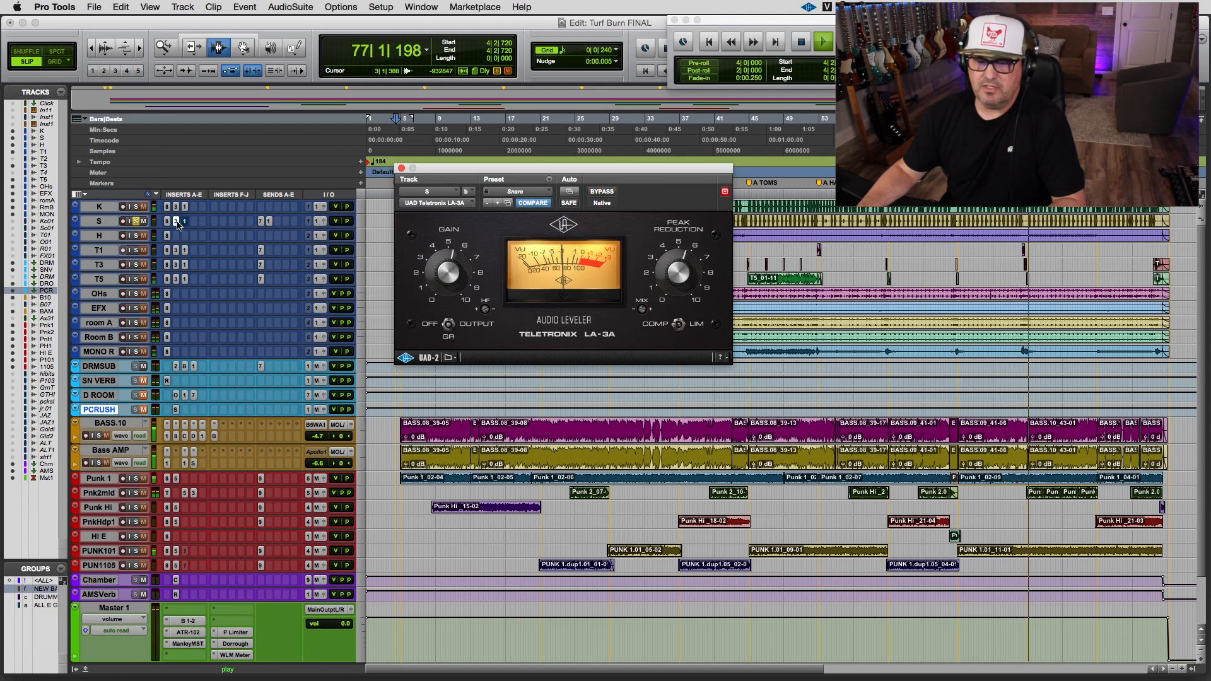
Step: Open the snare's Neve 1073, take it out of bypass, and stop playback
left_click(184, 224)
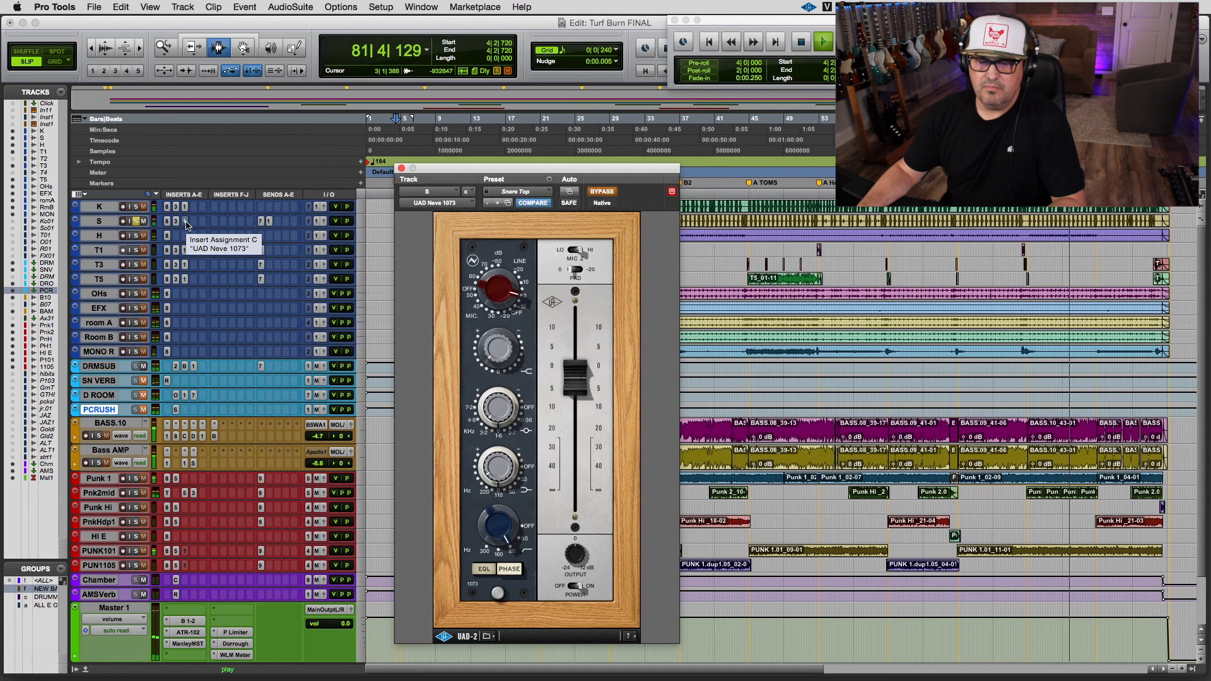
left_click(186, 221, "super")
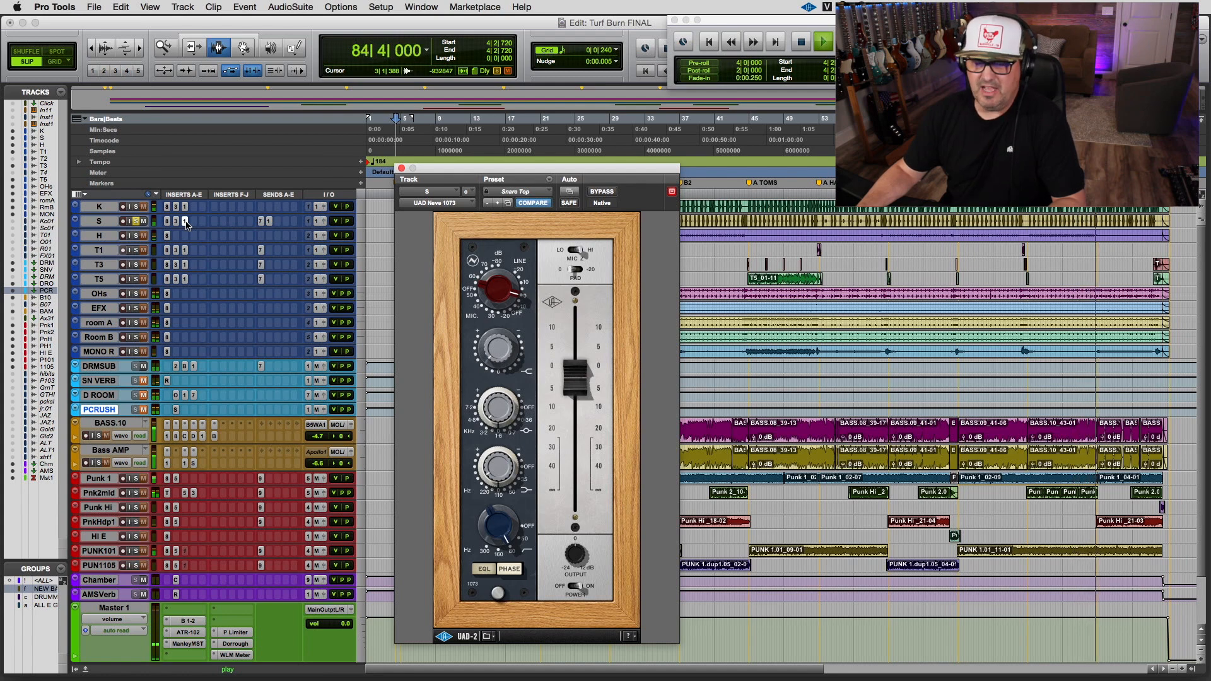
key("space")
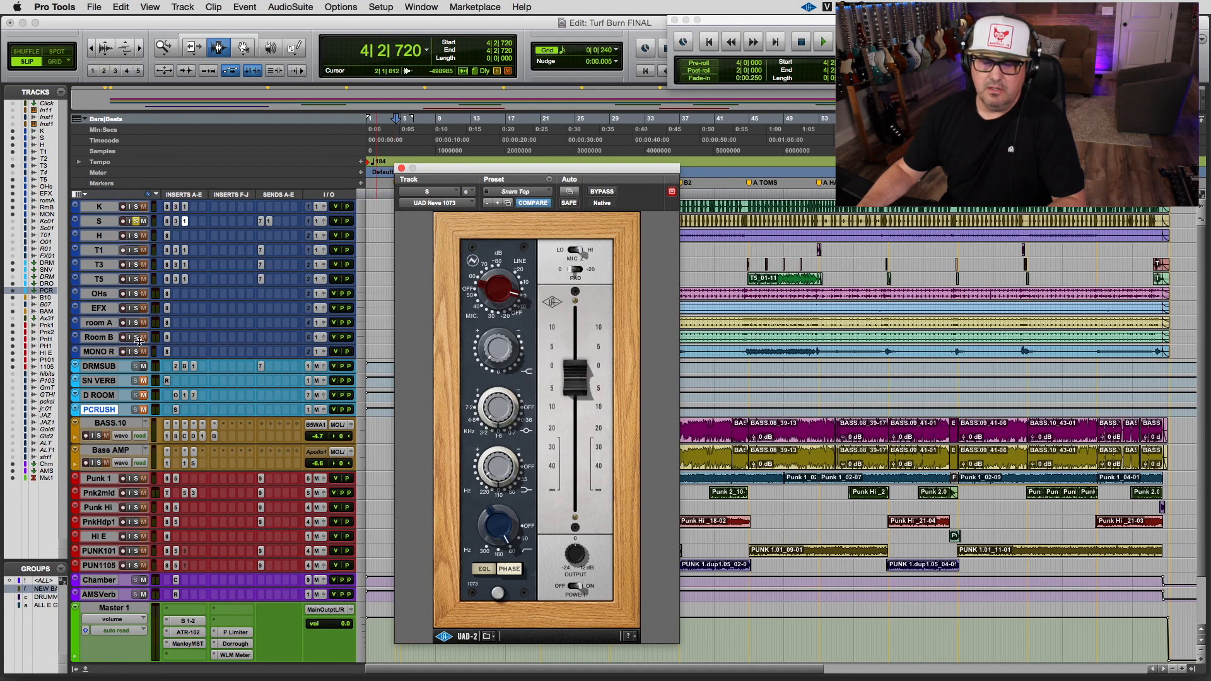
Step: Solo track H and play it while switching its Studer A800 into and out of bypass
left_click(136, 236)
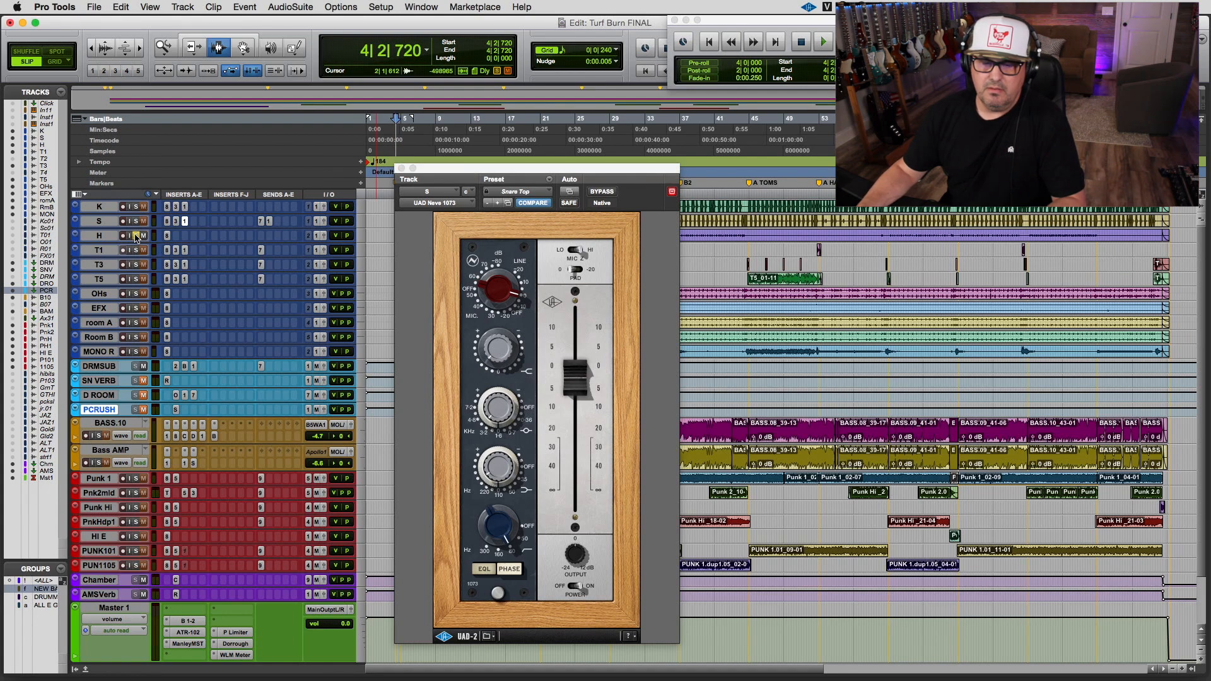
left_click(167, 236)
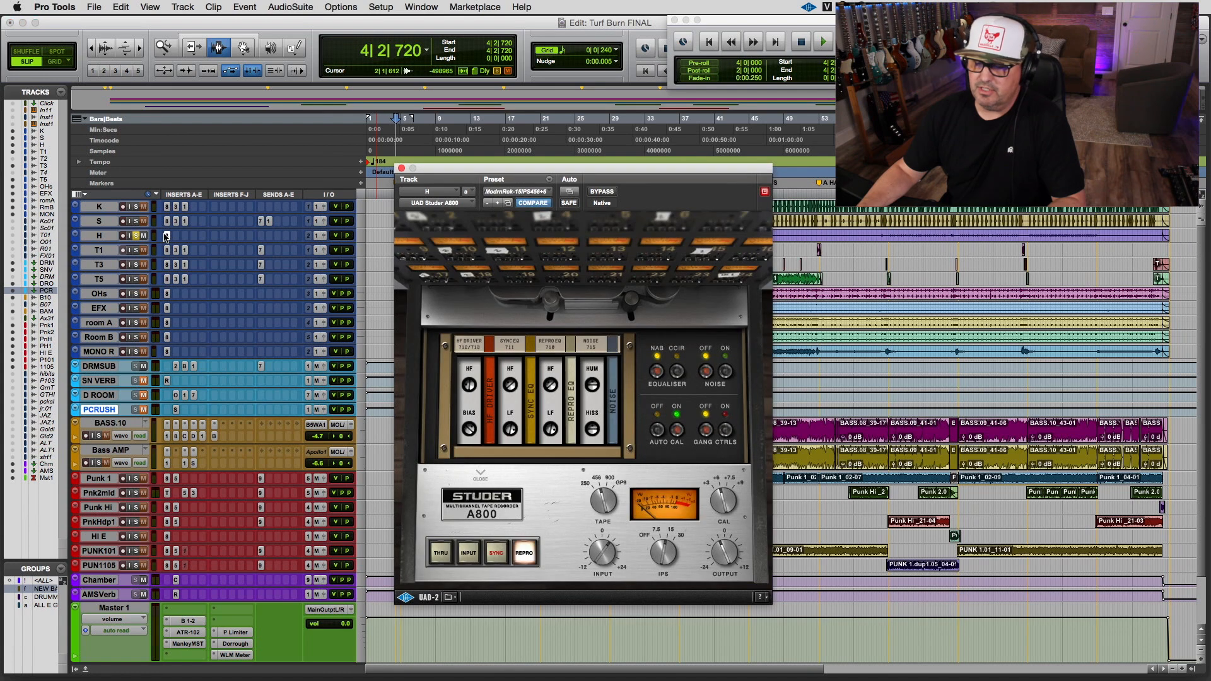
key("space")
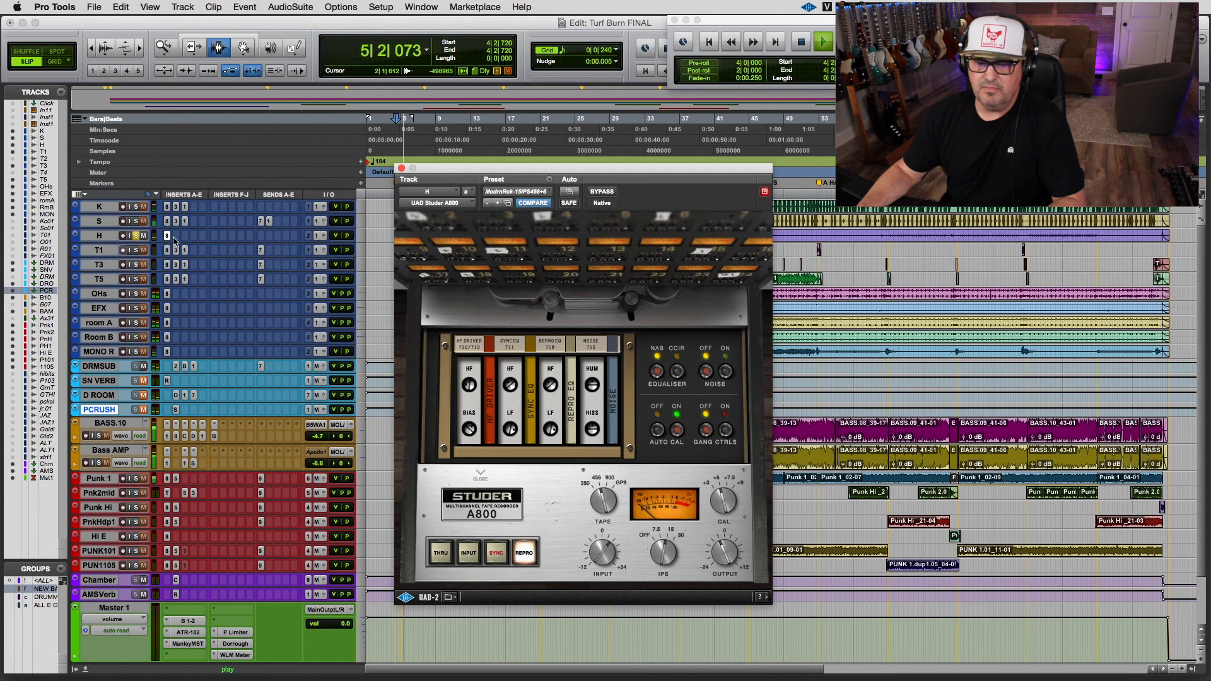
left_click(168, 237, "super")
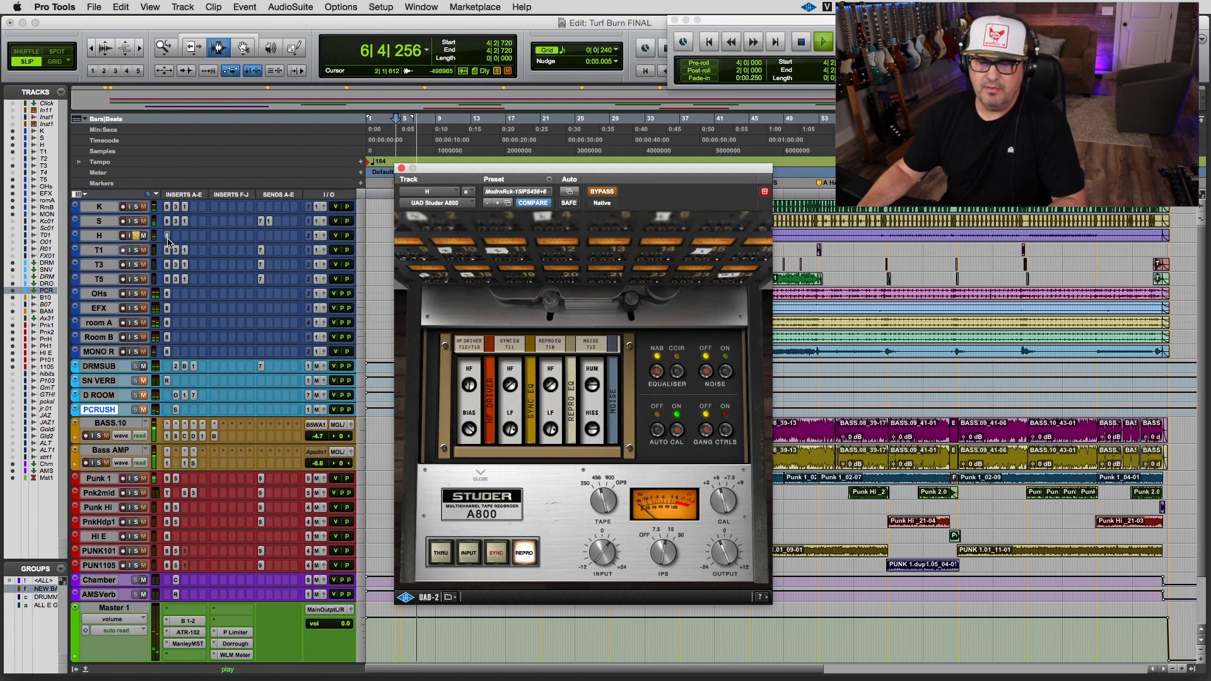
left_click(167, 238, "super")
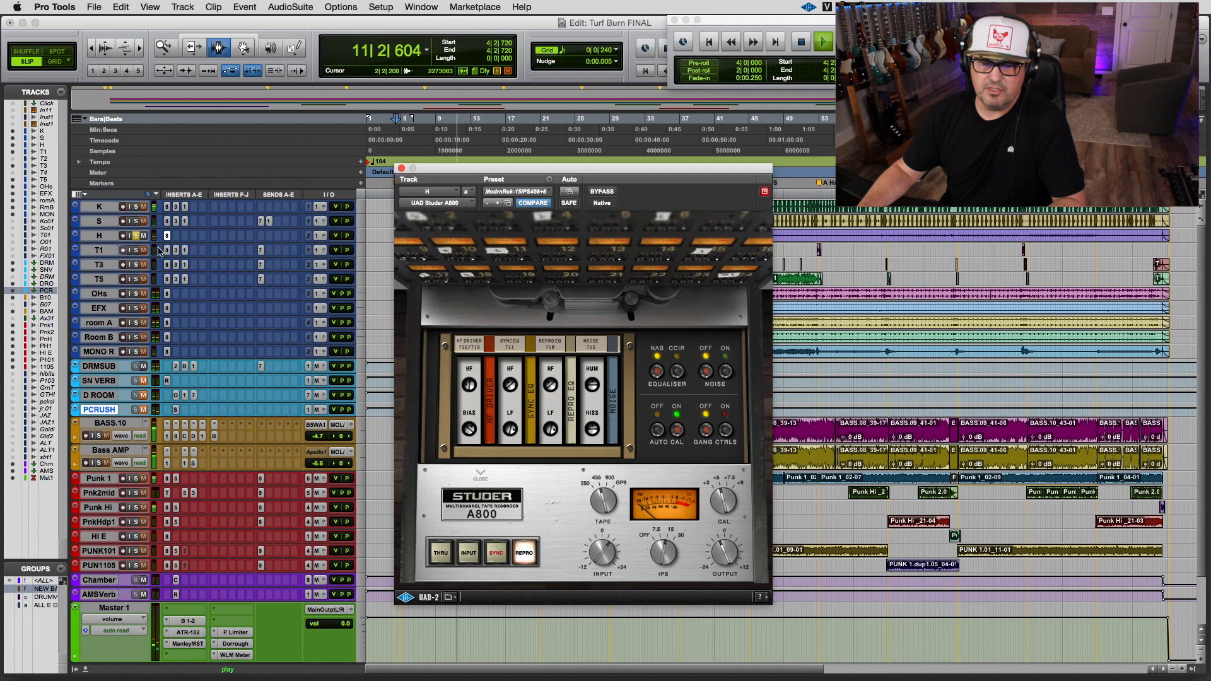
Step: Solo tom track T1, view its Studer A800 insert, close the plug-in window, and stop playback
left_click(135, 250)
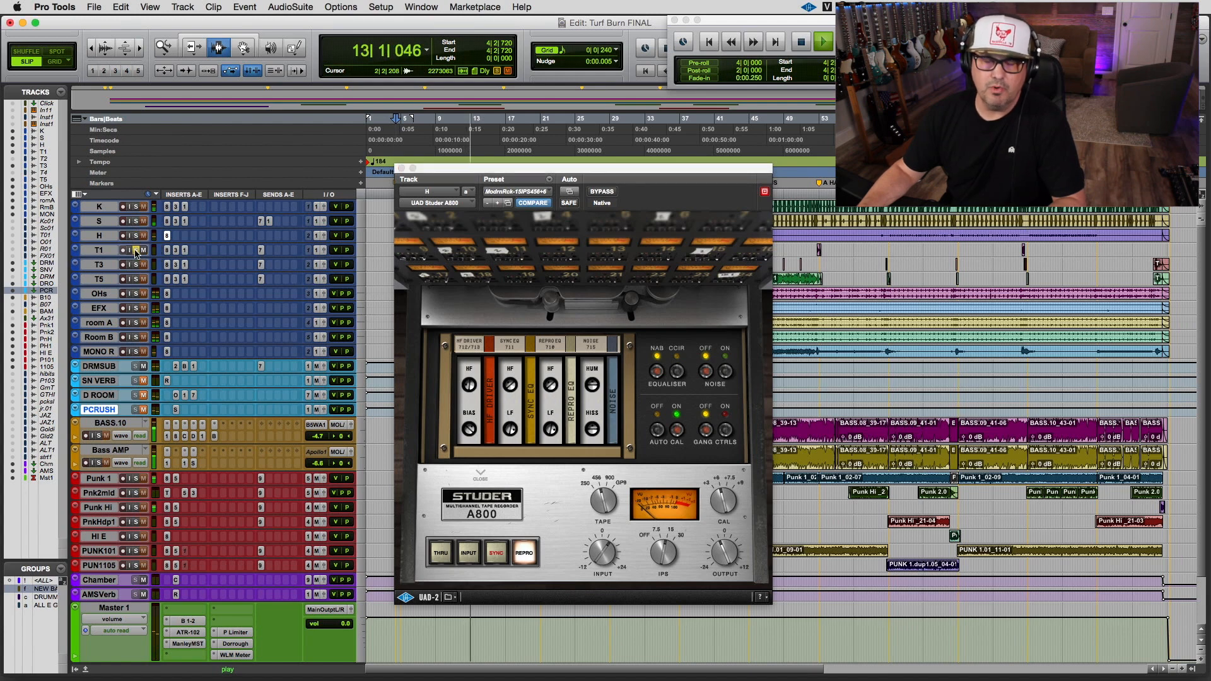
left_click(168, 251)
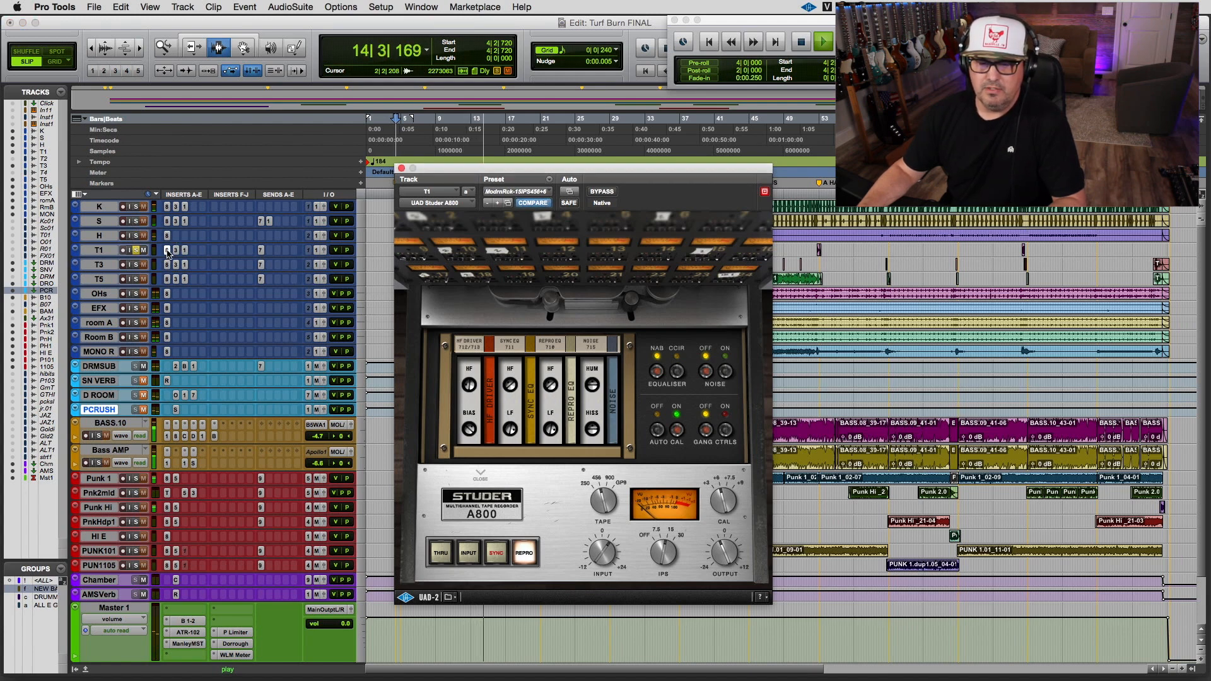
left_click(401, 168)
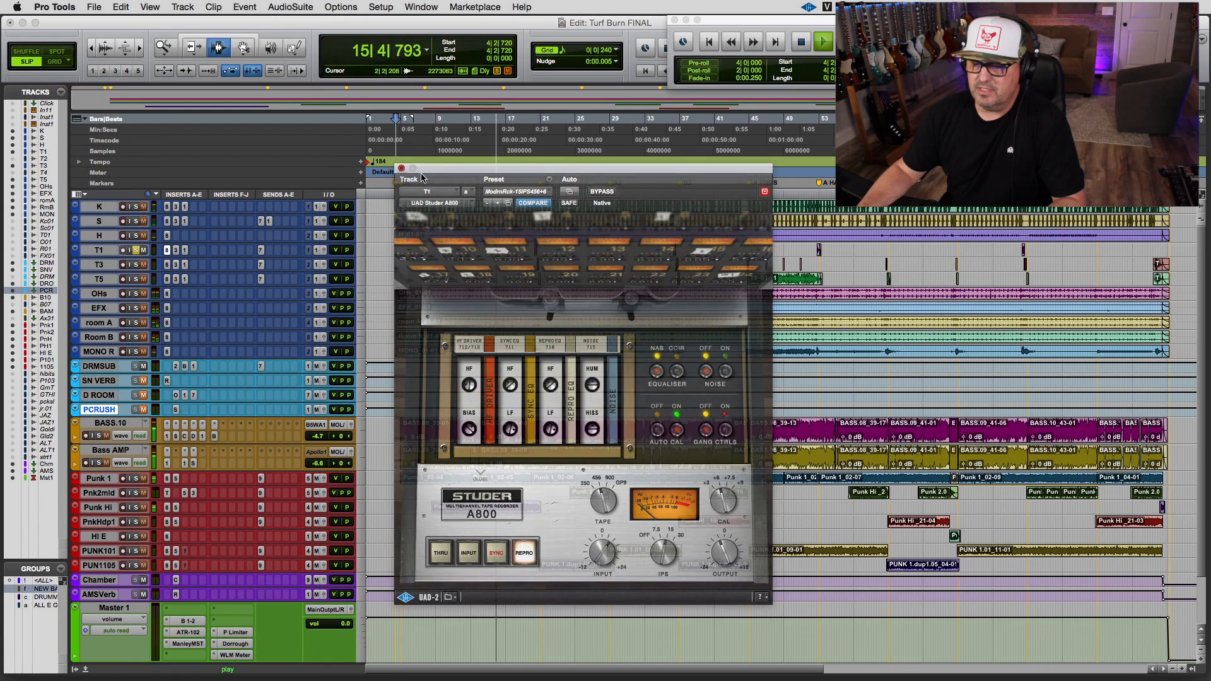
key("space")
Step: Play the soloed T1 track twice from 19|4|894, just before the first tom fill
left_click(538, 310)
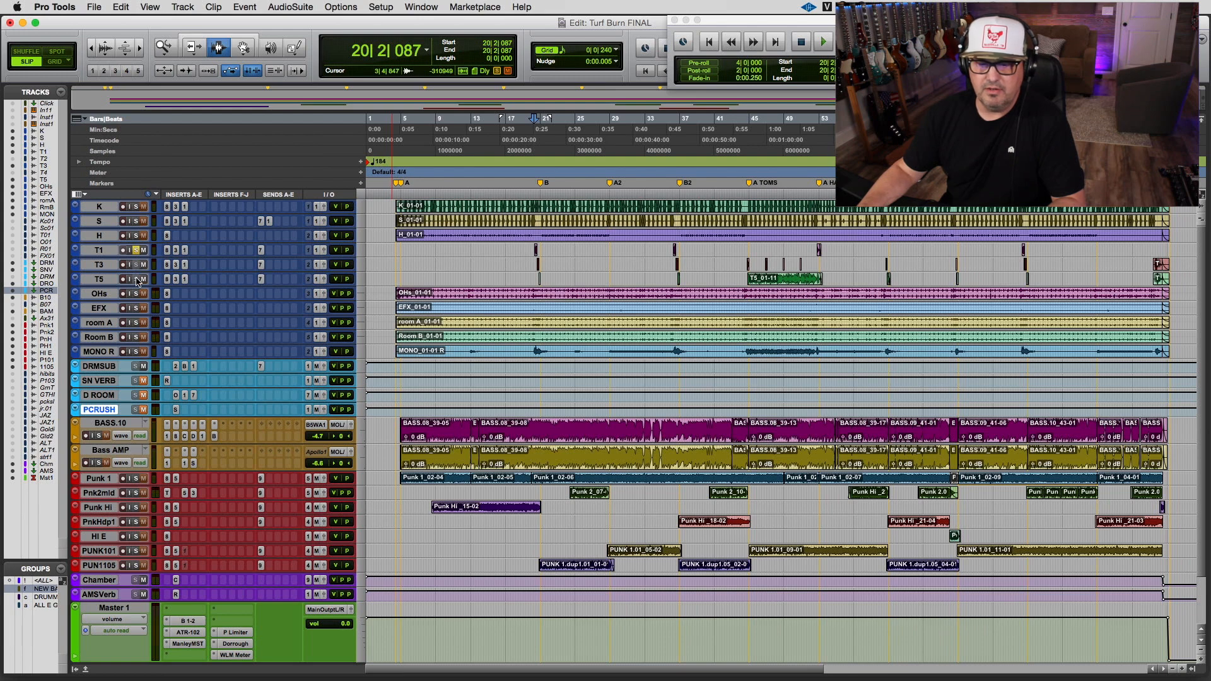
left_click(531, 254)
key("space")
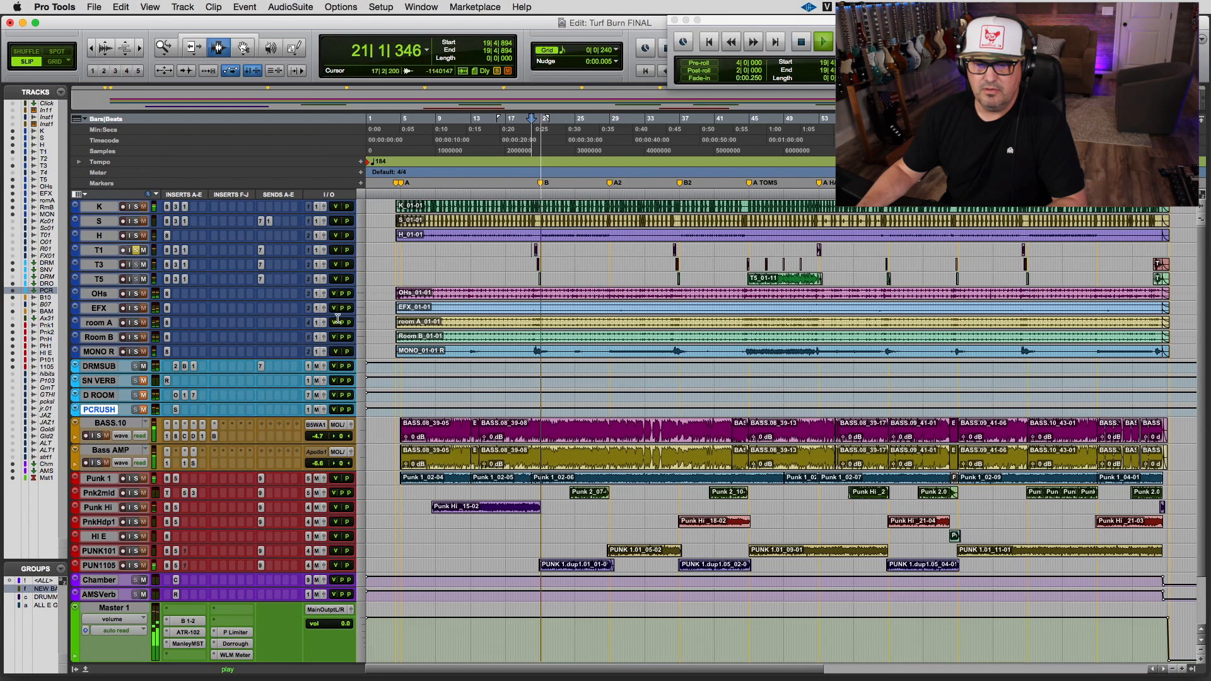
key("space")
key("space")
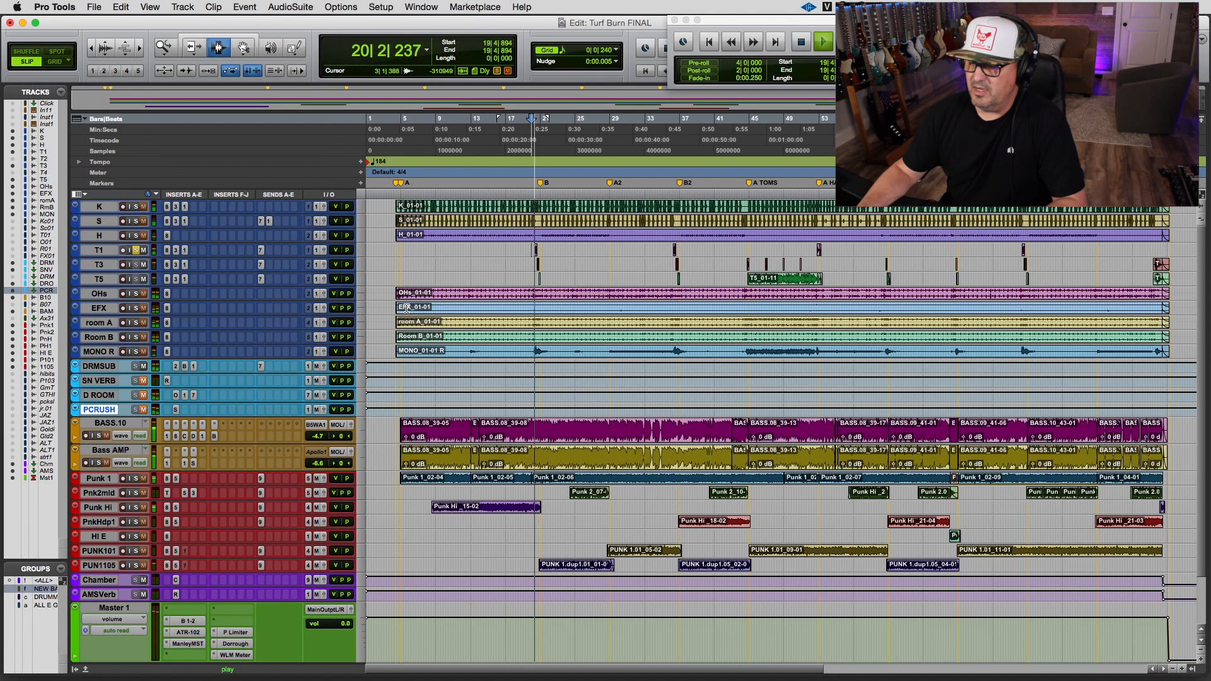
key("space")
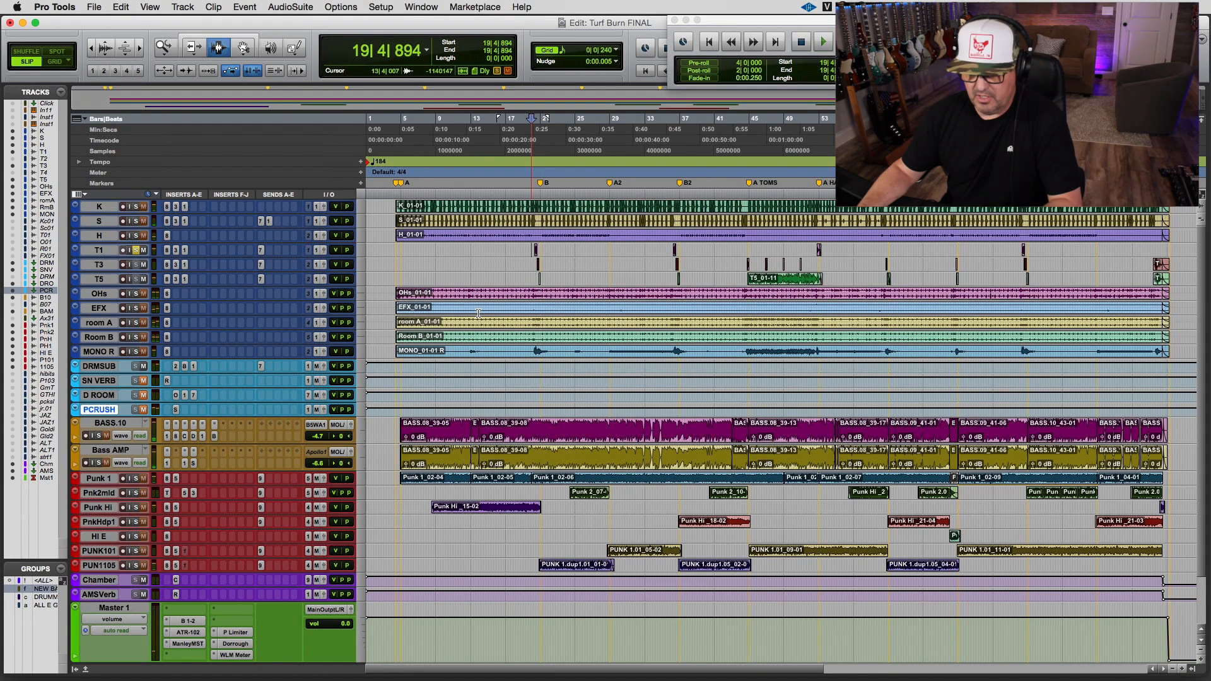
Step: Play the soloed T1 through the tom fill in bar 36, starting from 35|4|872
key("F5")
left_click_drag(527, 267, 721, 276)
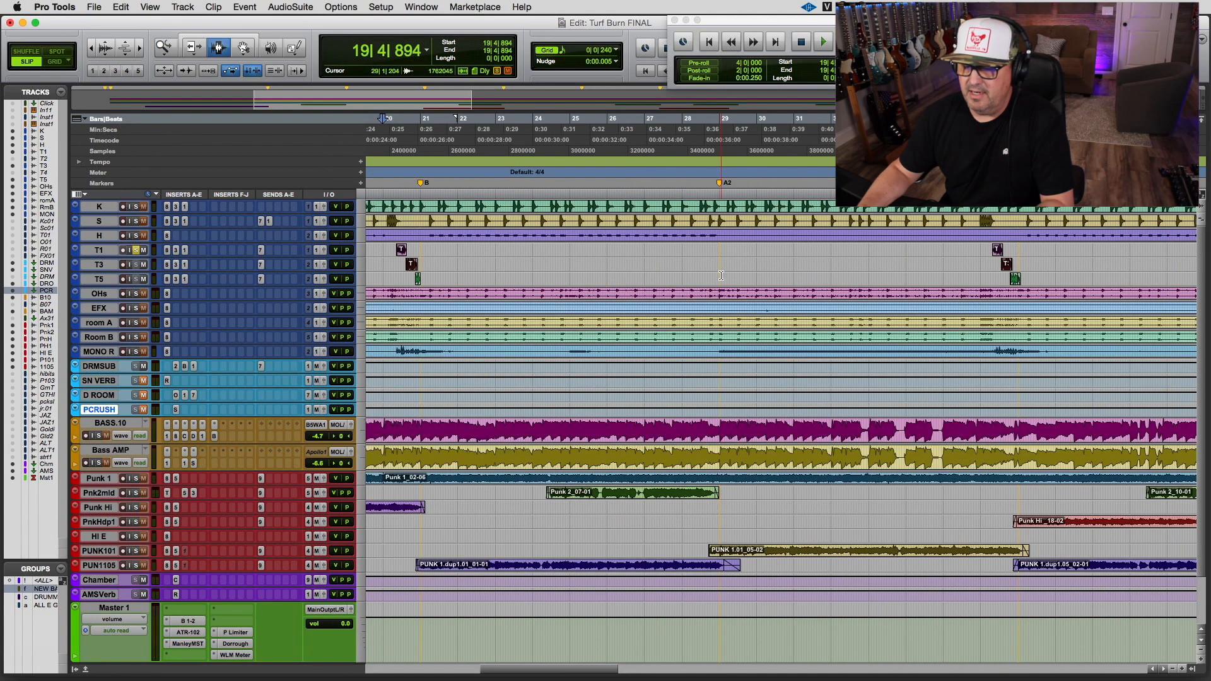
key("F5")
left_click_drag(978, 247, 1052, 257)
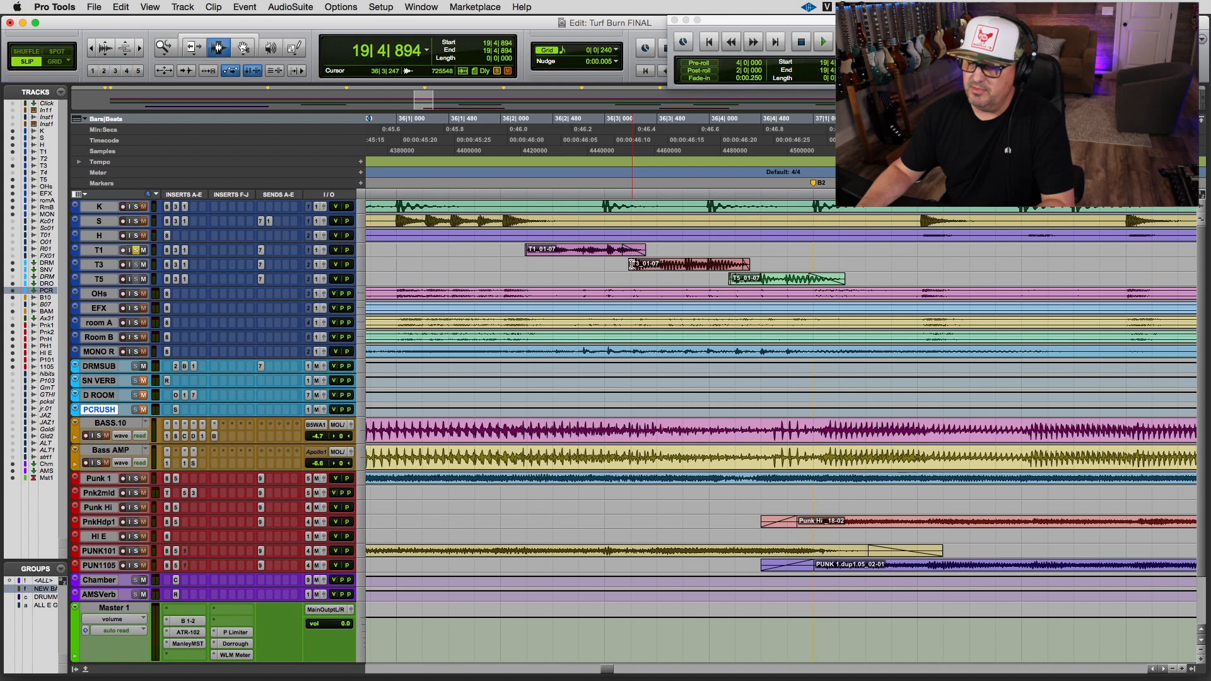
left_click(731, 276)
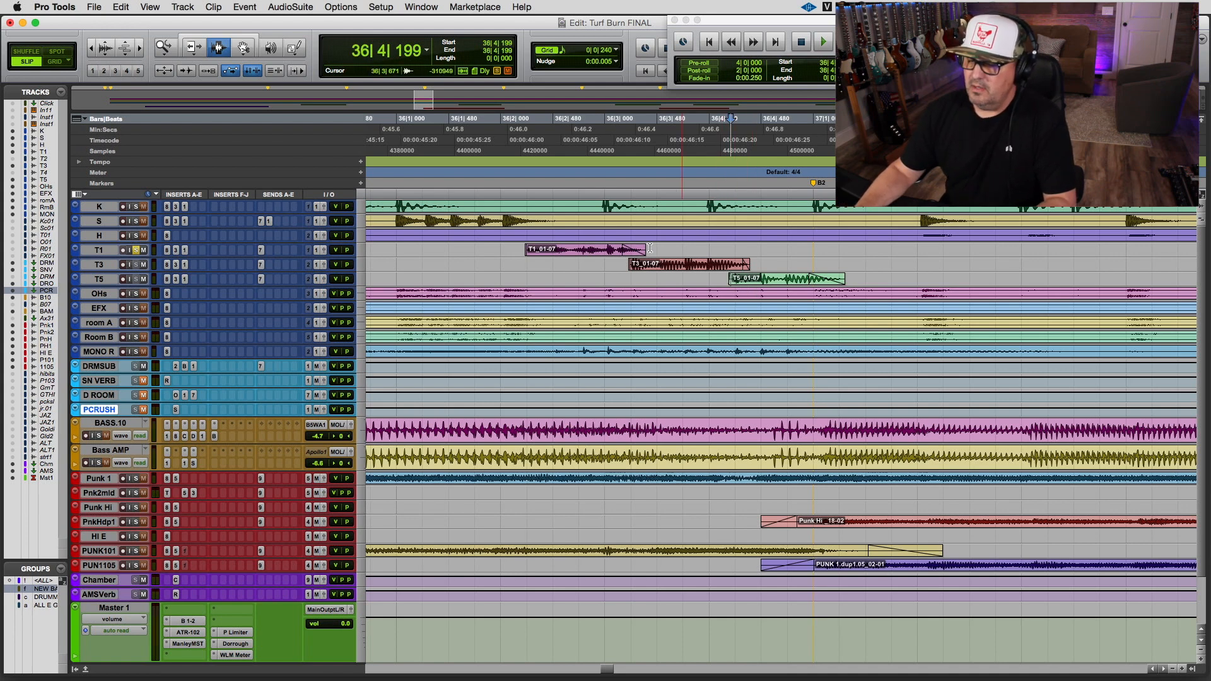
left_click(386, 261)
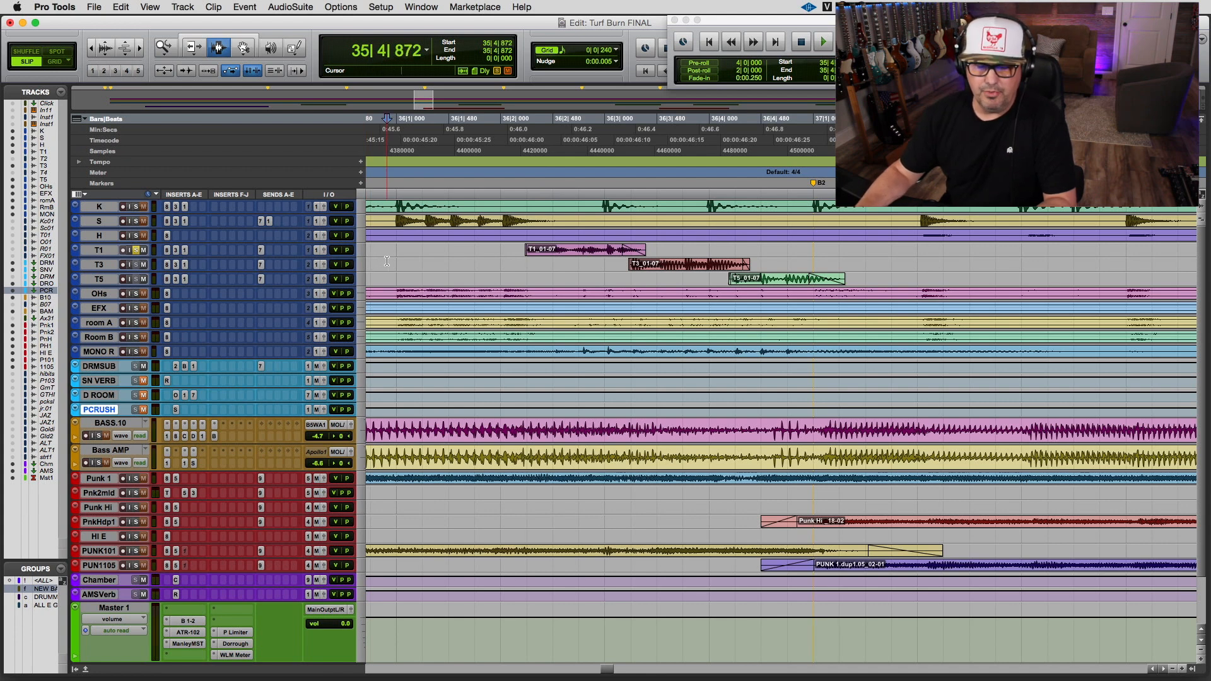
key("space")
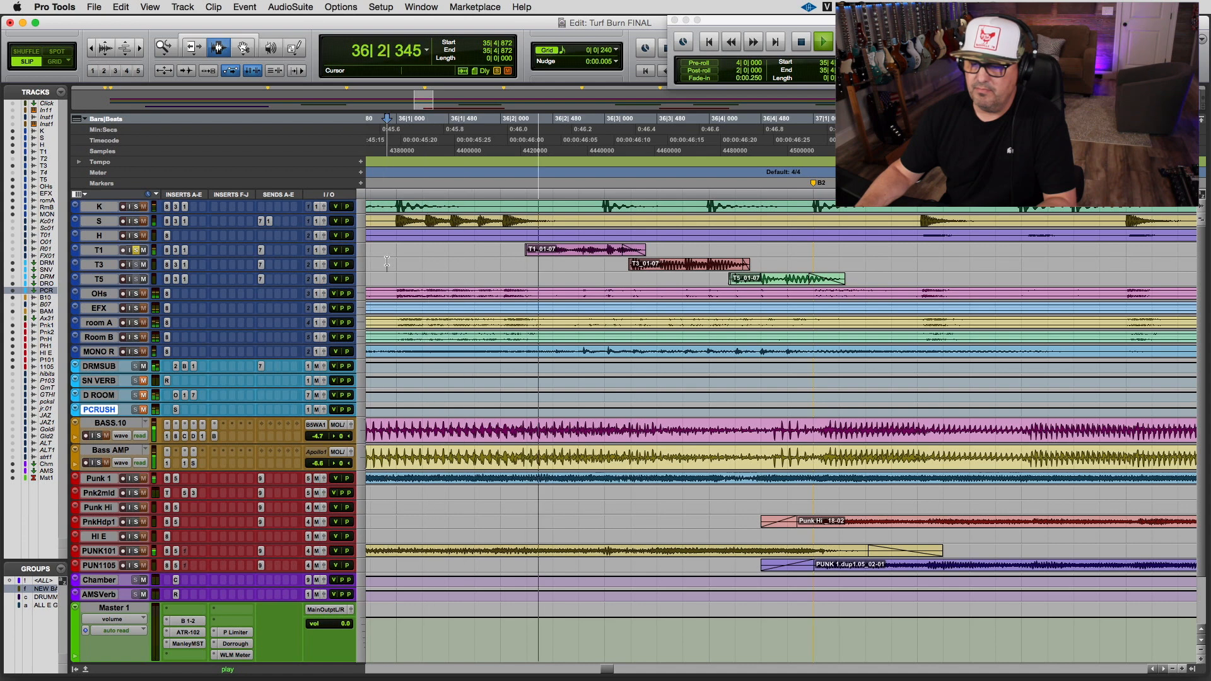
key("space")
Step: Unmute the SN VERB, D ROOM and PCRUSH aux tracks, replay the soloed T1 through its fill, and unsolo T1
left_click(143, 381)
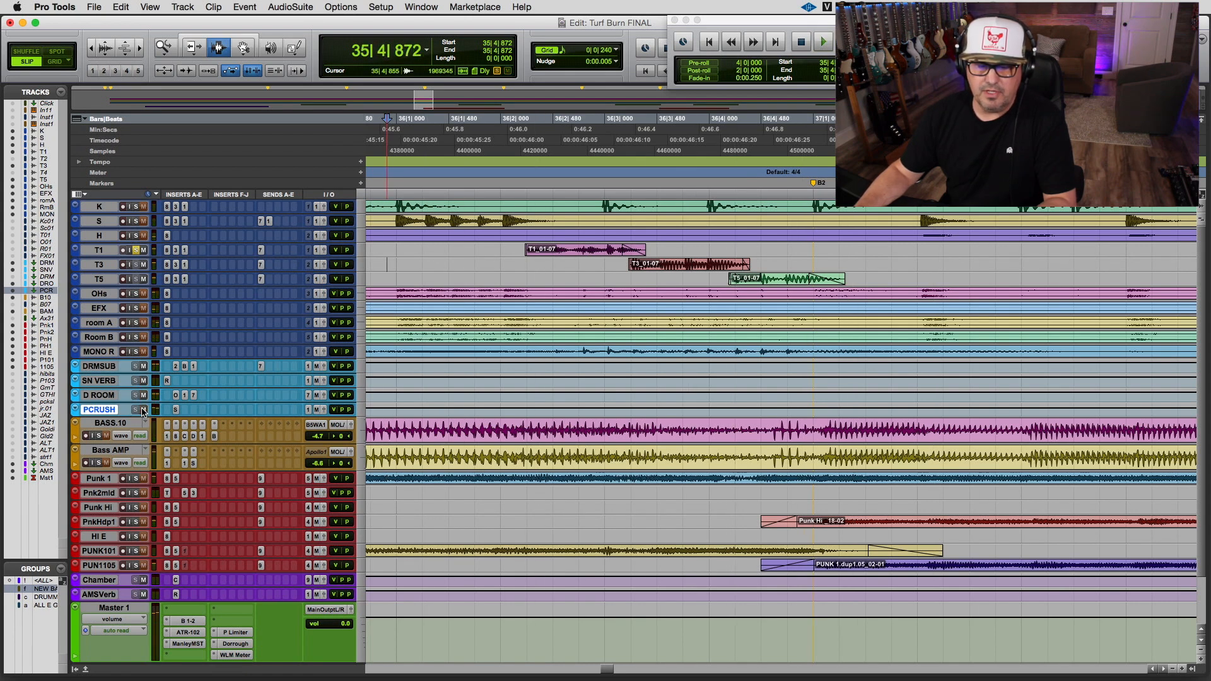
key("space")
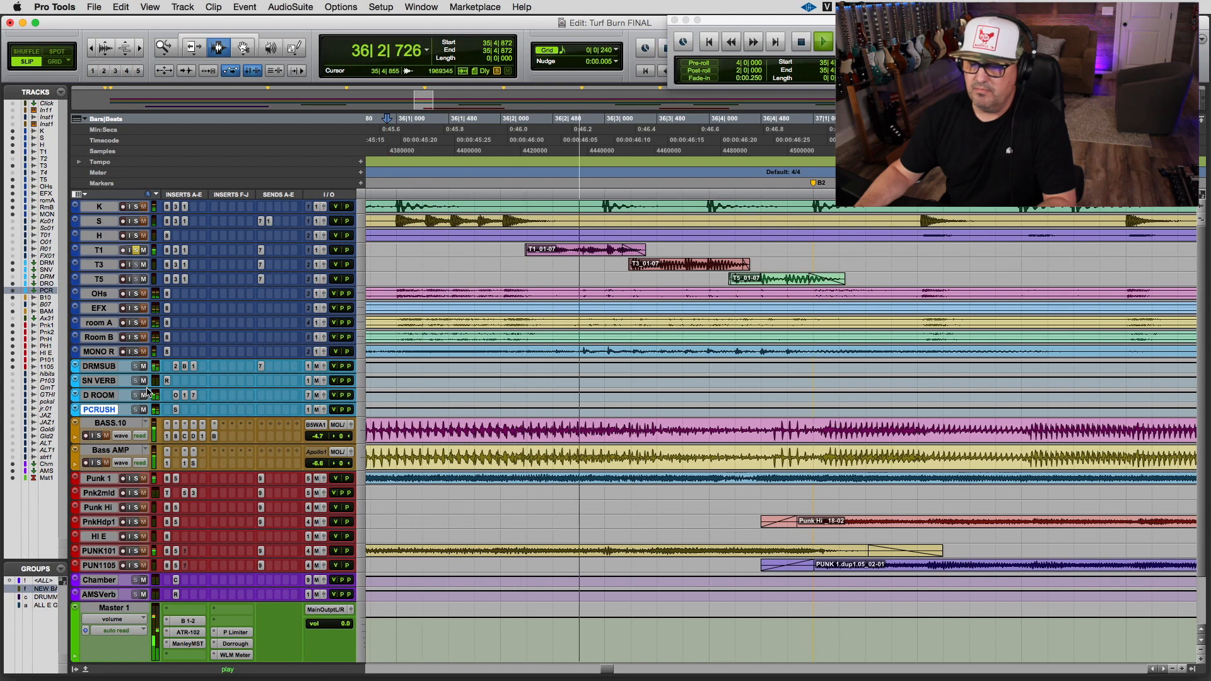
key("space")
left_click(136, 250)
left_click(135, 250)
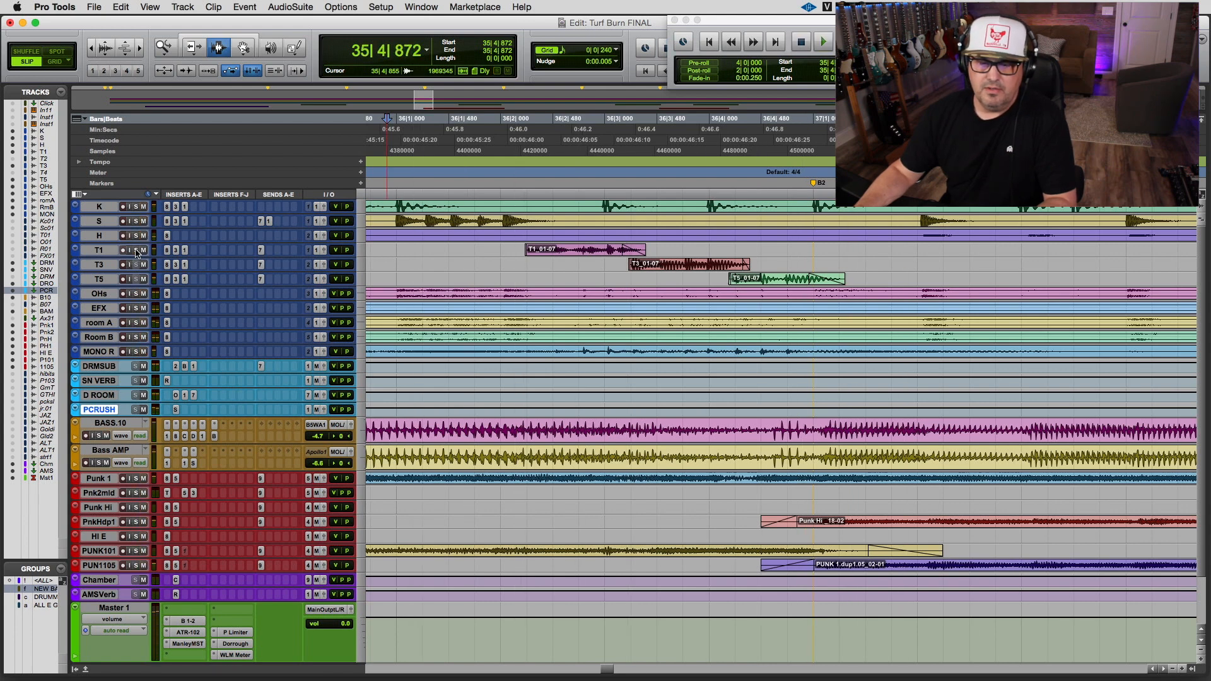
Step: Solo and play OHs with its Studer A800 insert open while switching the mutes on the SN VERB, D ROOM and PCRUSH aux tracks
left_click(136, 294)
key("minus")
key("space")
left_click(166, 294)
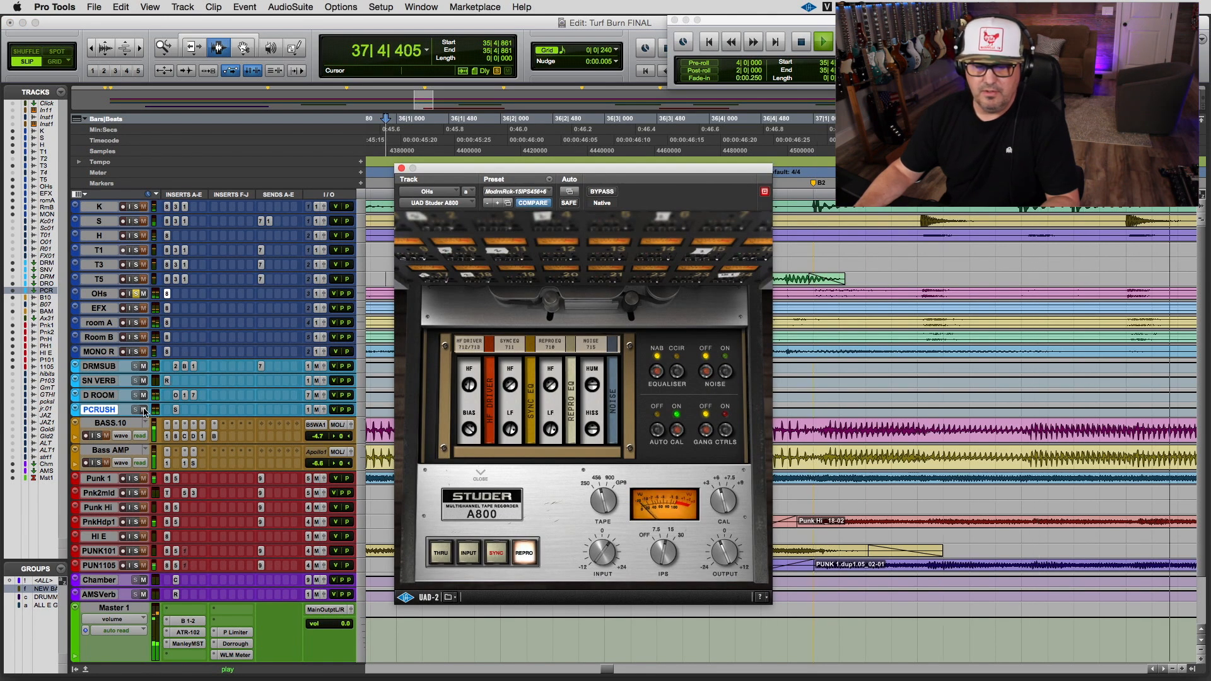
left_click(144, 381)
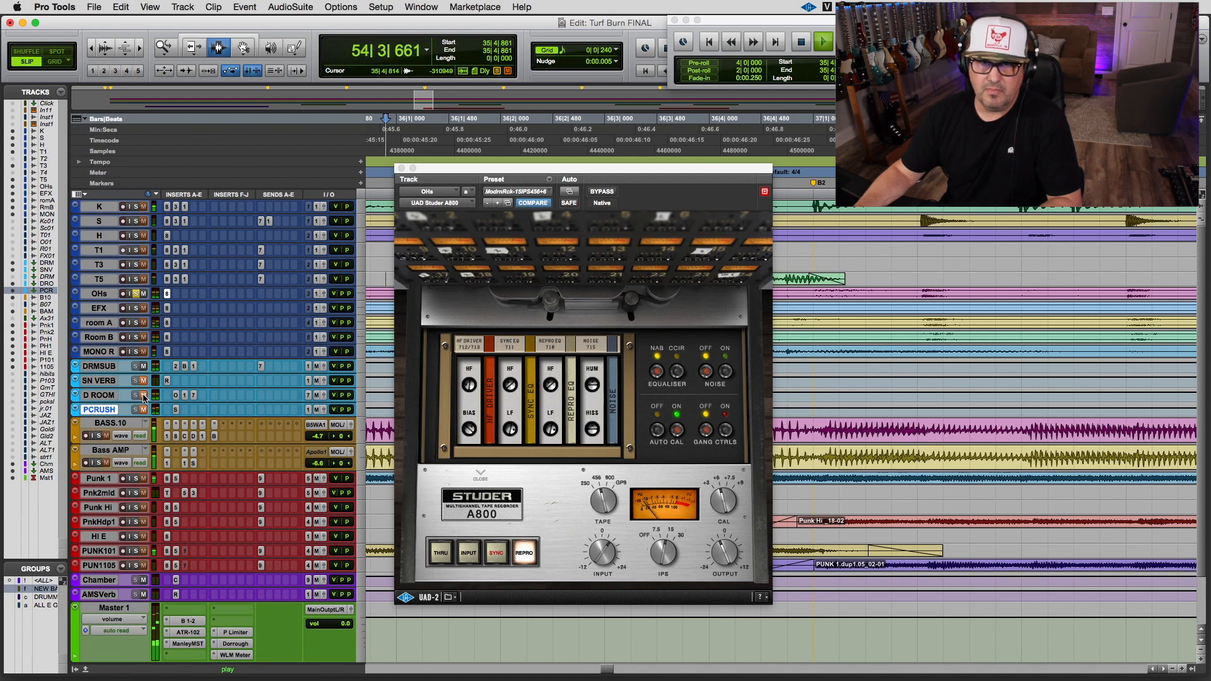
left_click(144, 396)
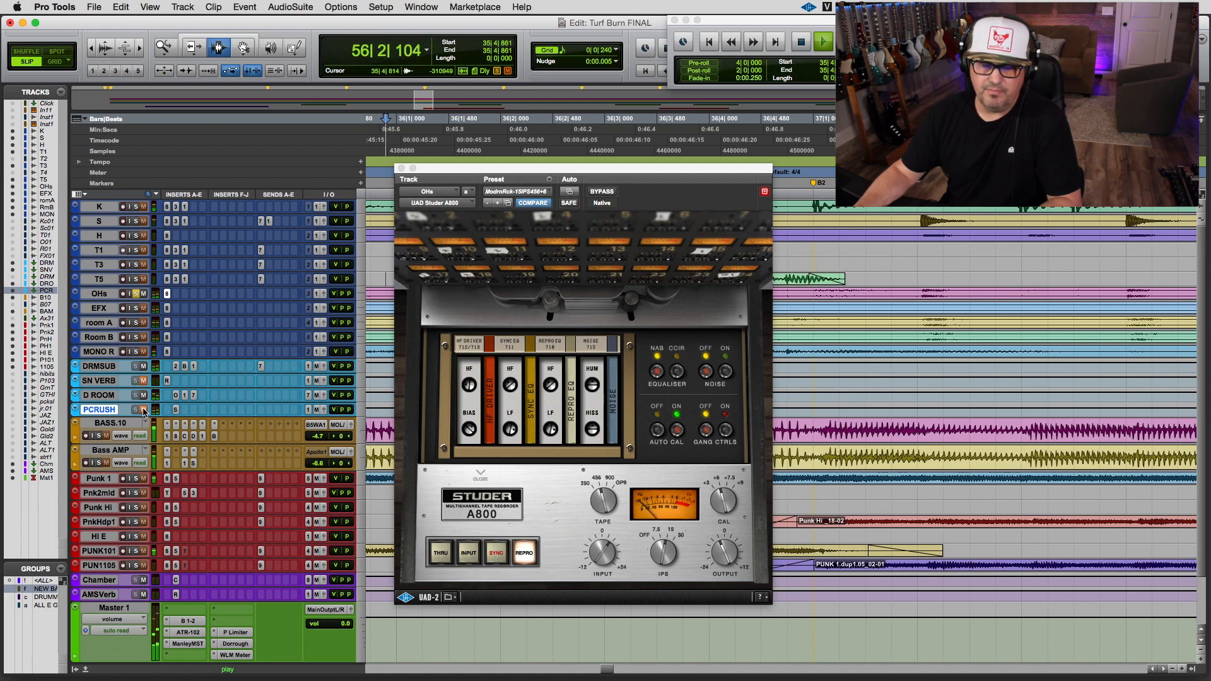
Step: Solo EFX during playback and close the overheads' plug-in window, then solo room A and view its Studer A800 insert
left_click(136, 309)
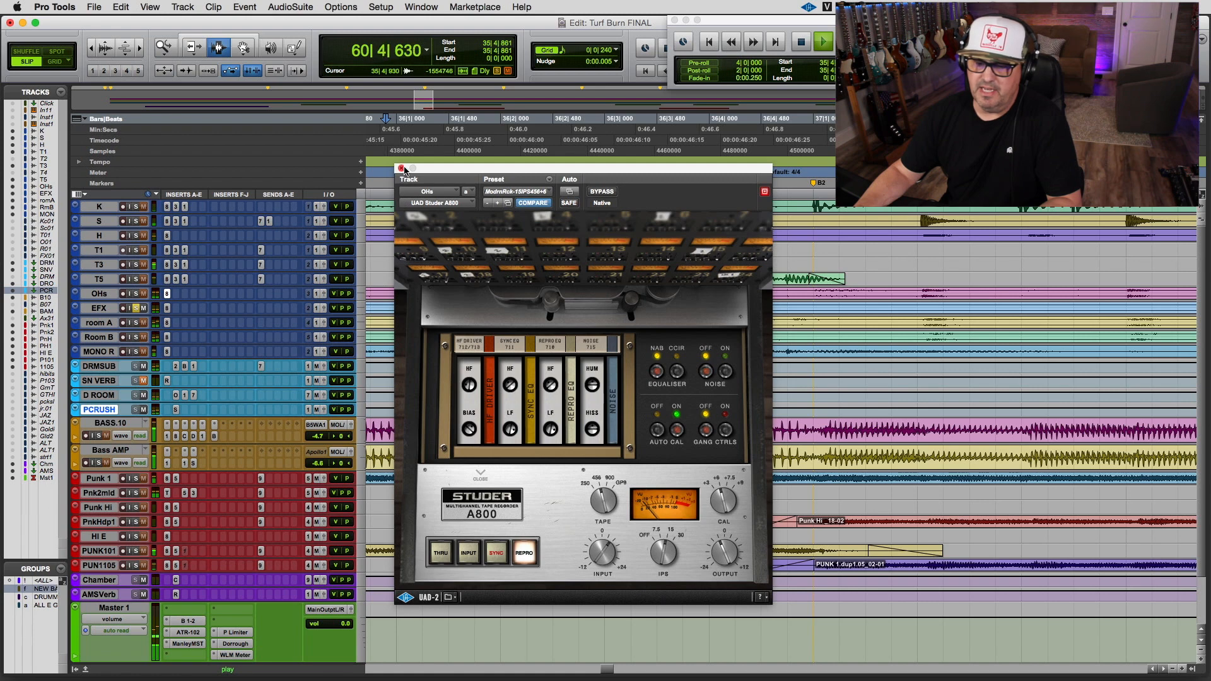
left_click(402, 169)
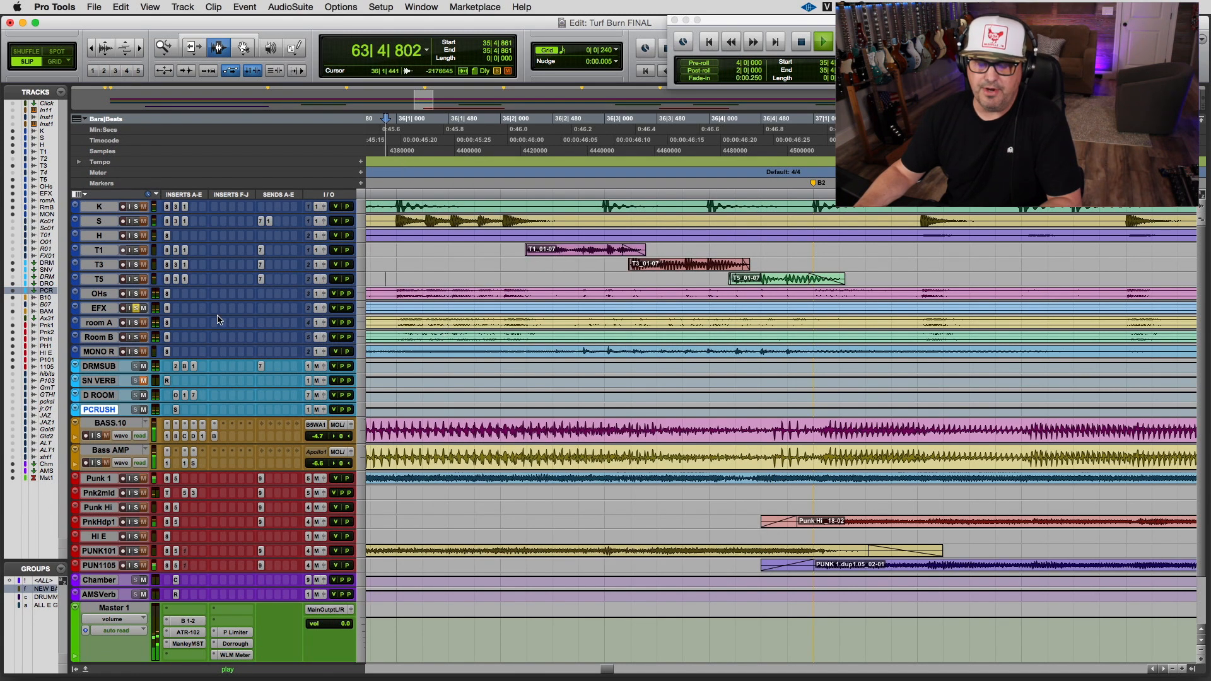
left_click(137, 323)
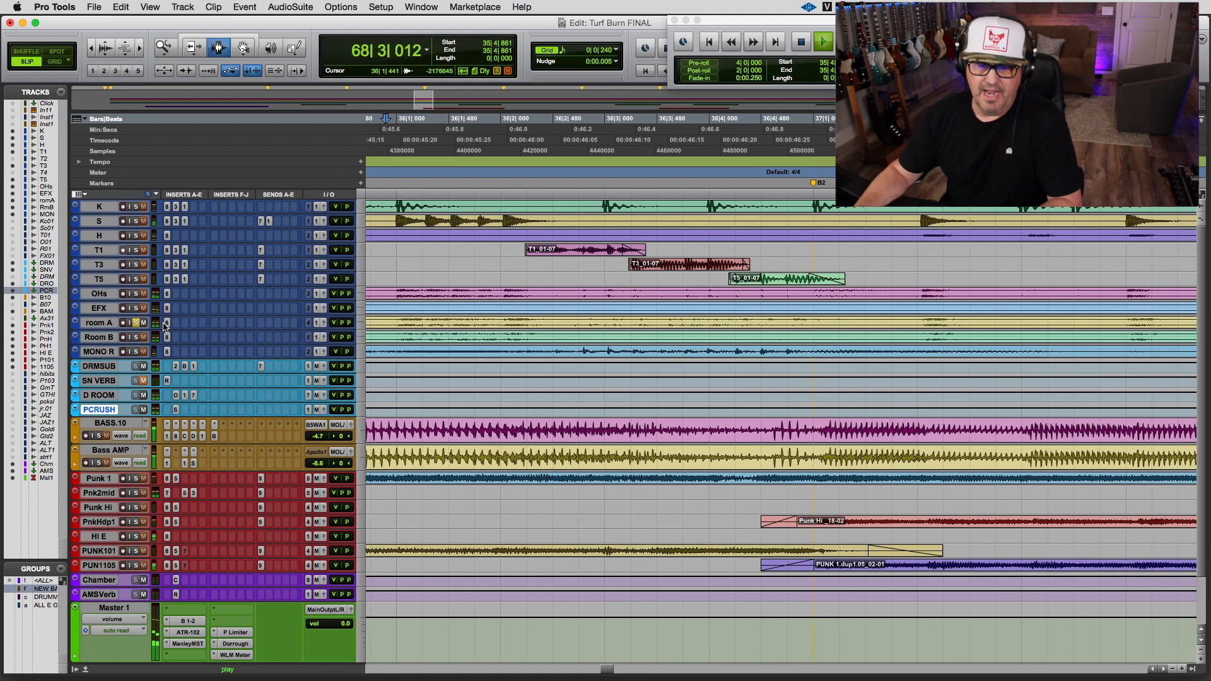
left_click(168, 323)
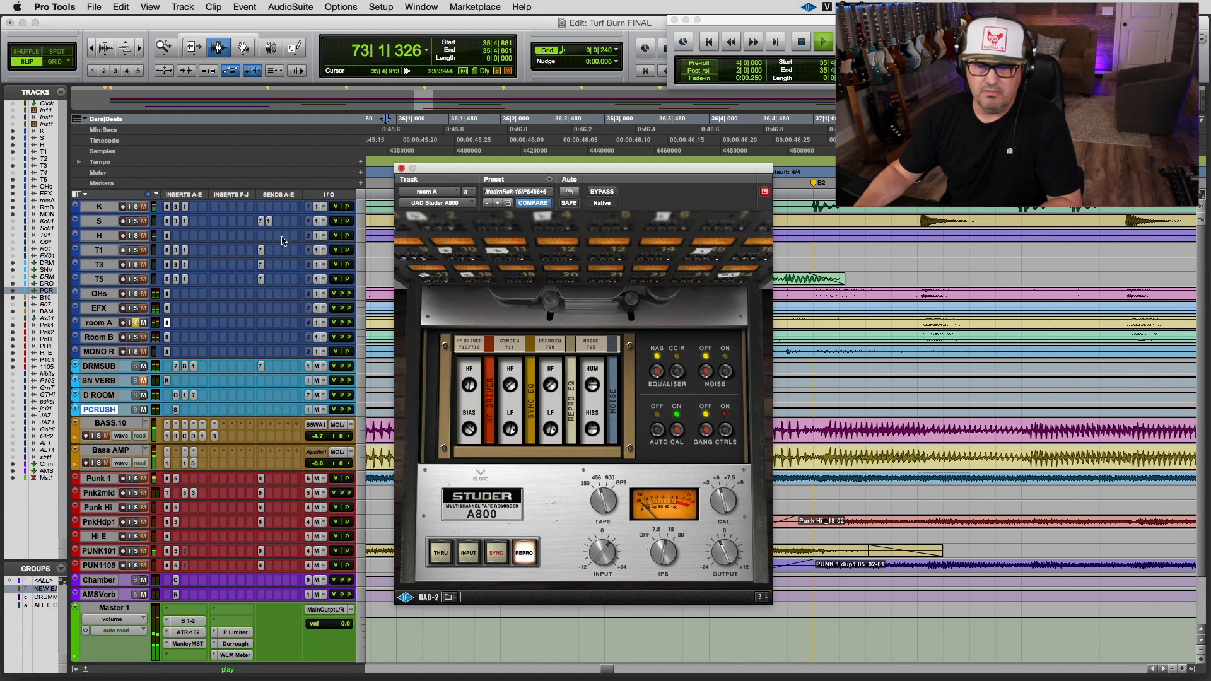
Step: Compare room A with Room B by alternating their solos during playback, then solo MONO R and close the plug-in window
left_click(136, 338)
left_click(137, 338)
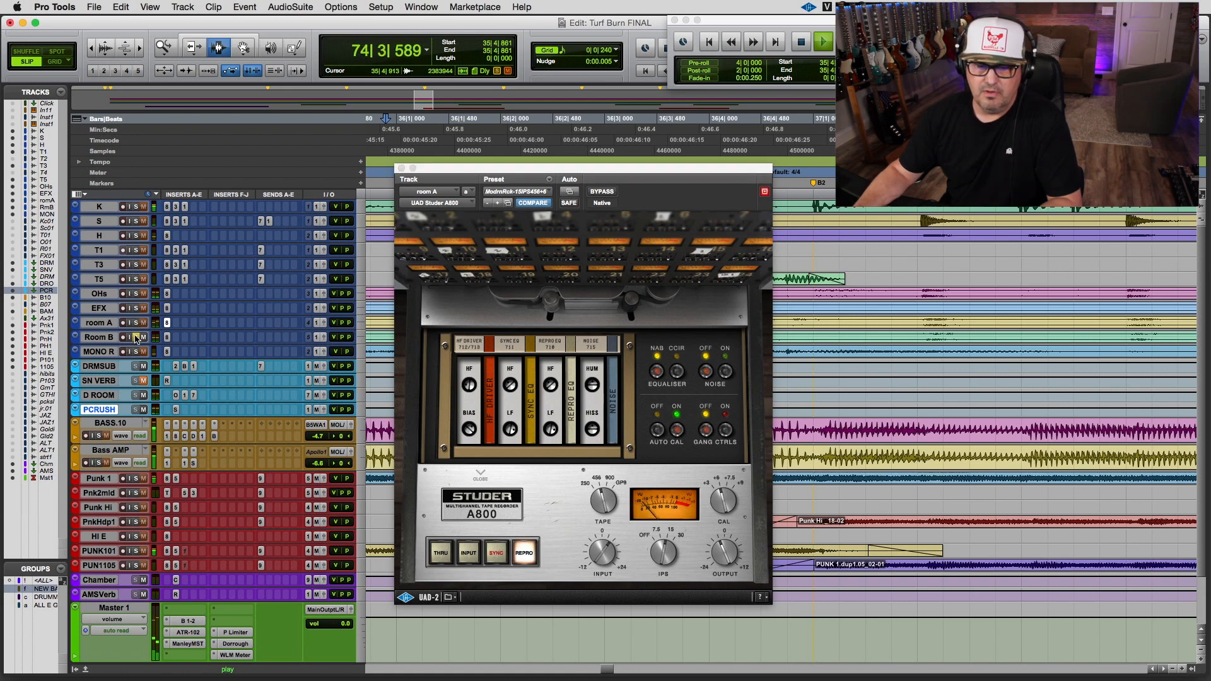
left_click(137, 323)
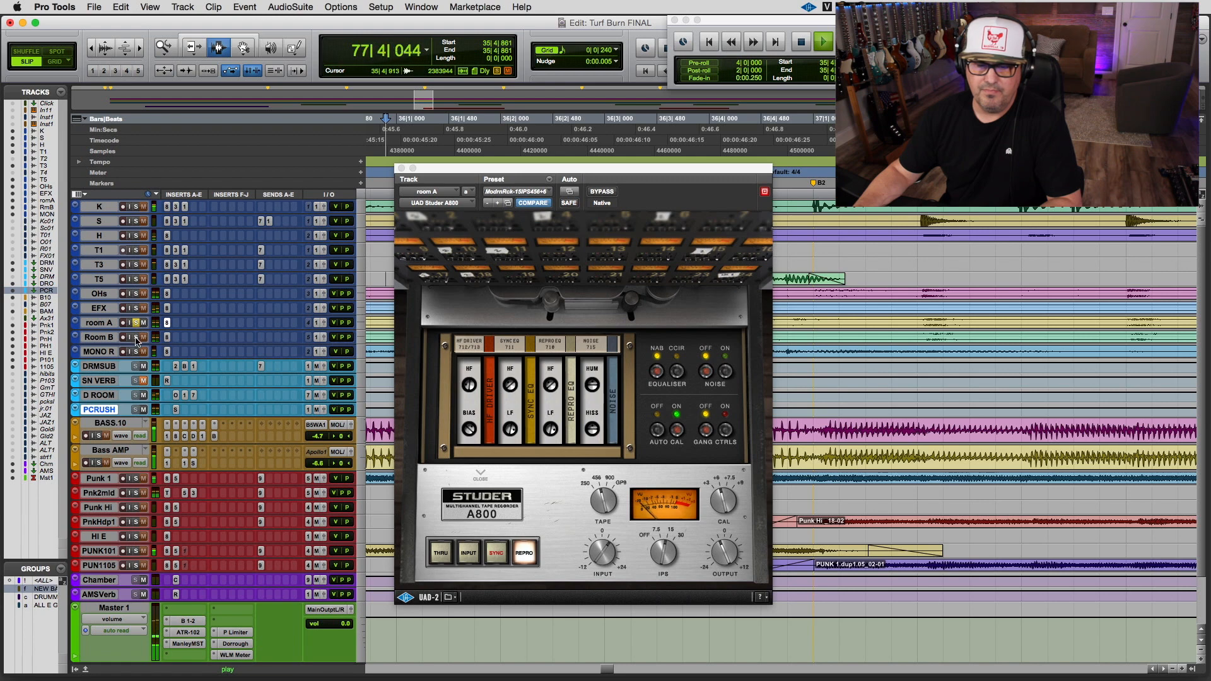
left_click(136, 338)
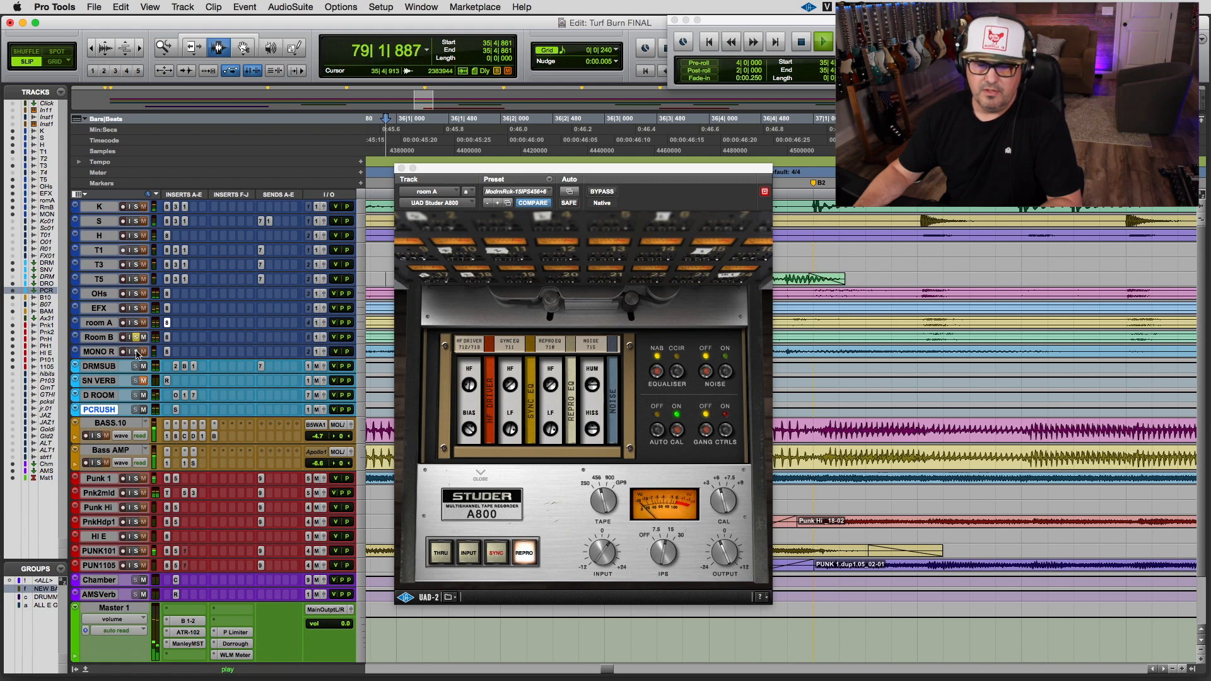
left_click(136, 352)
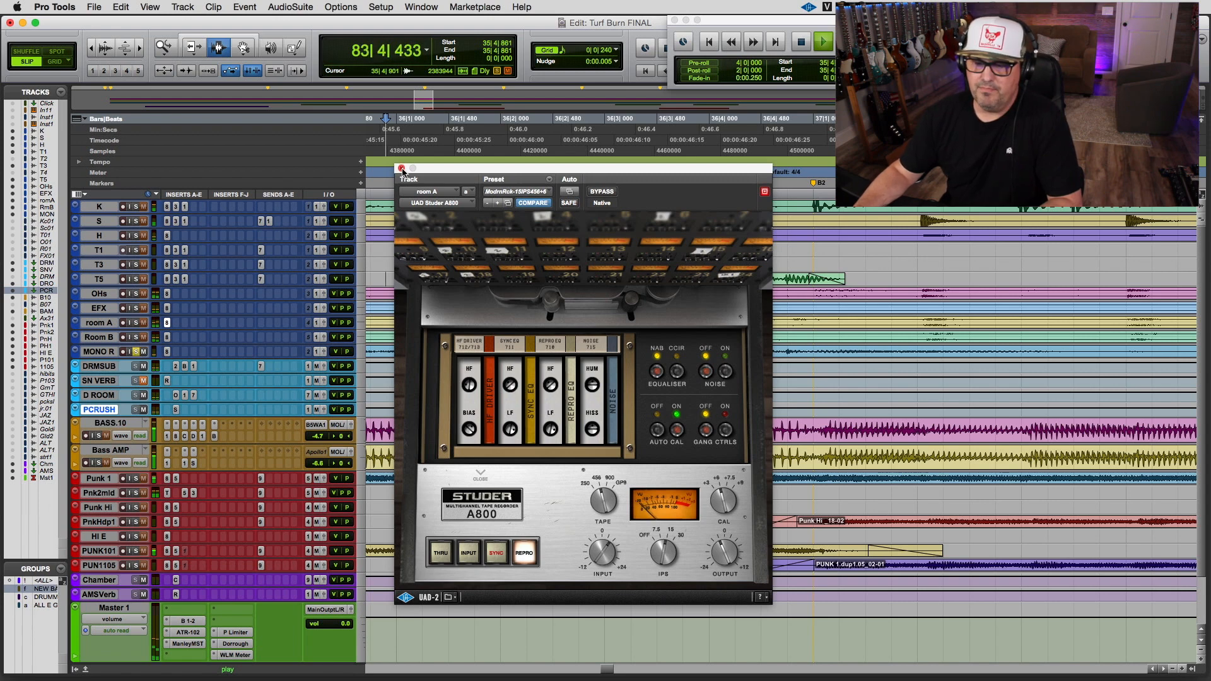
left_click(402, 168)
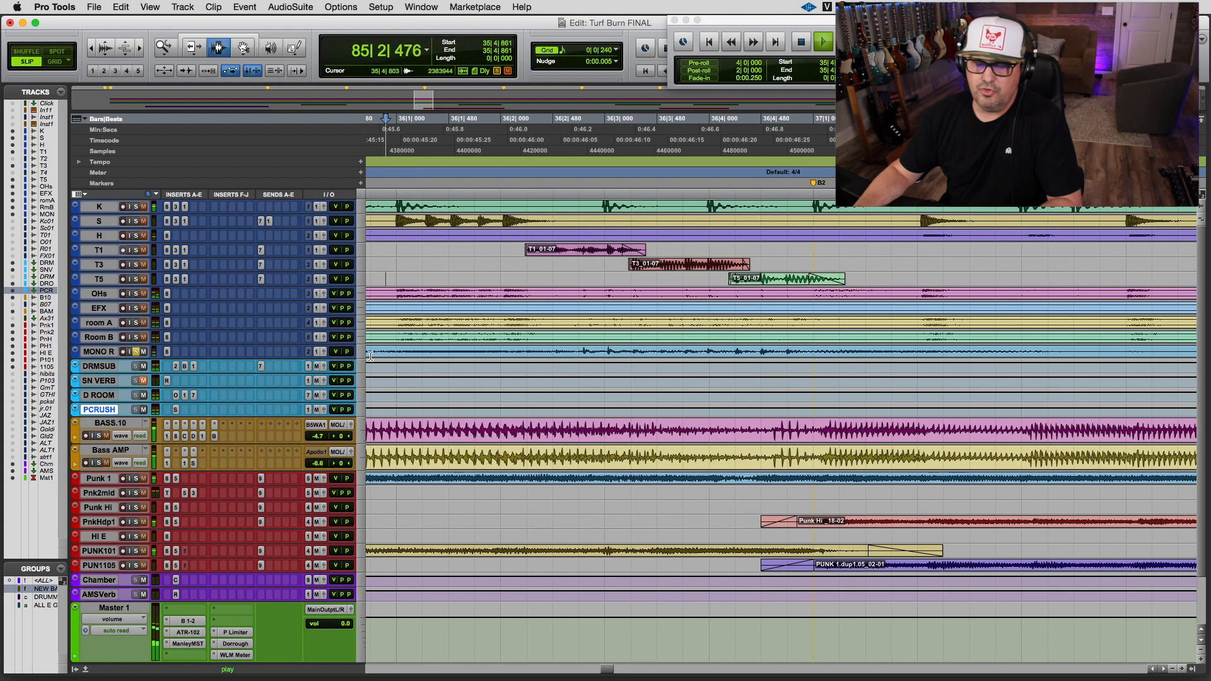
Step: Compare Room B with MONO R in solo, restarting playback from 35|4|901 just before the tom fill
left_click(136, 338)
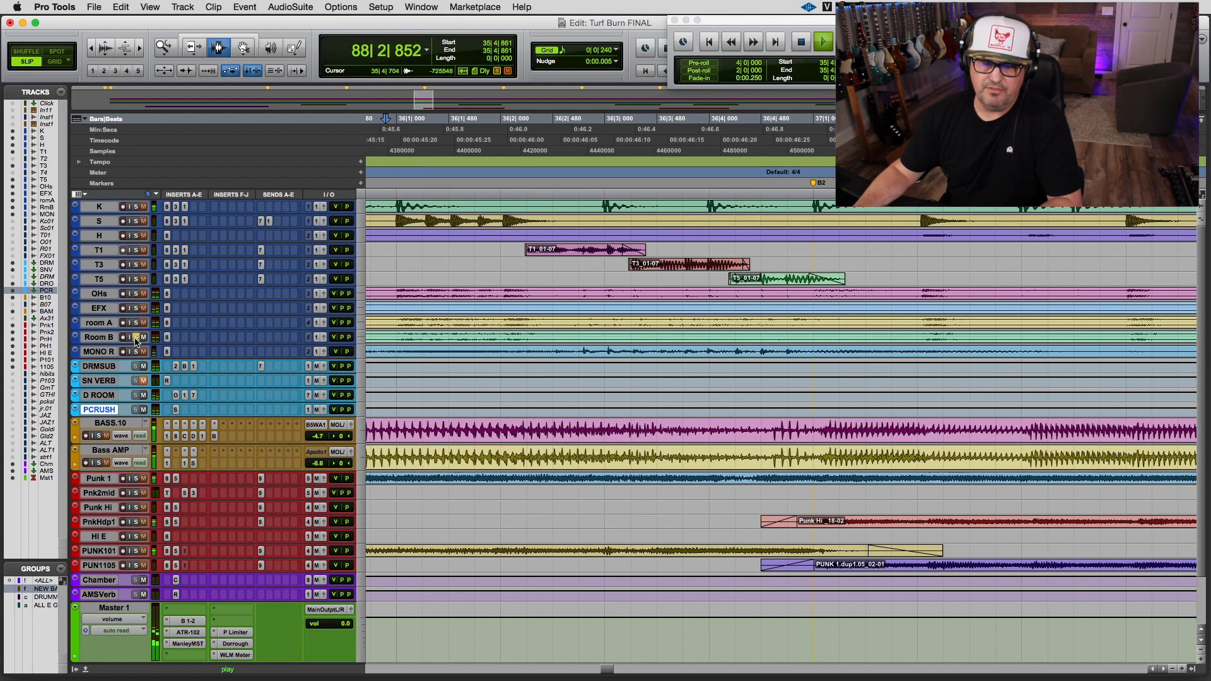
left_click(137, 352)
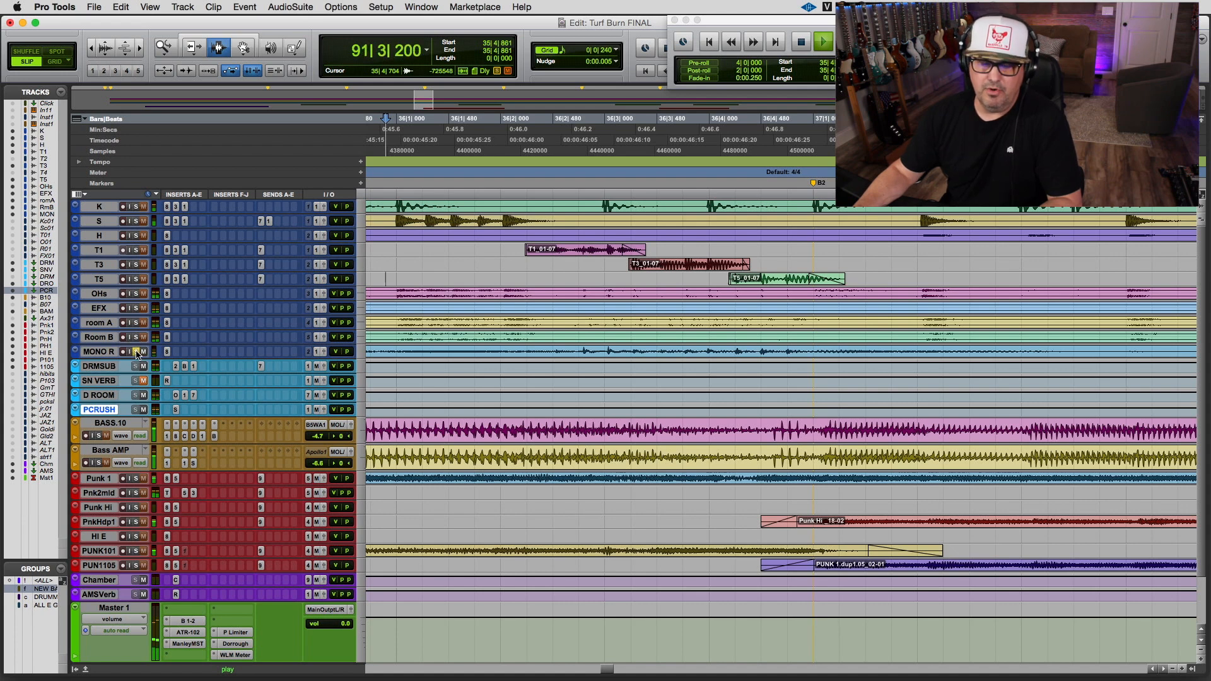
key("space")
left_click(390, 284)
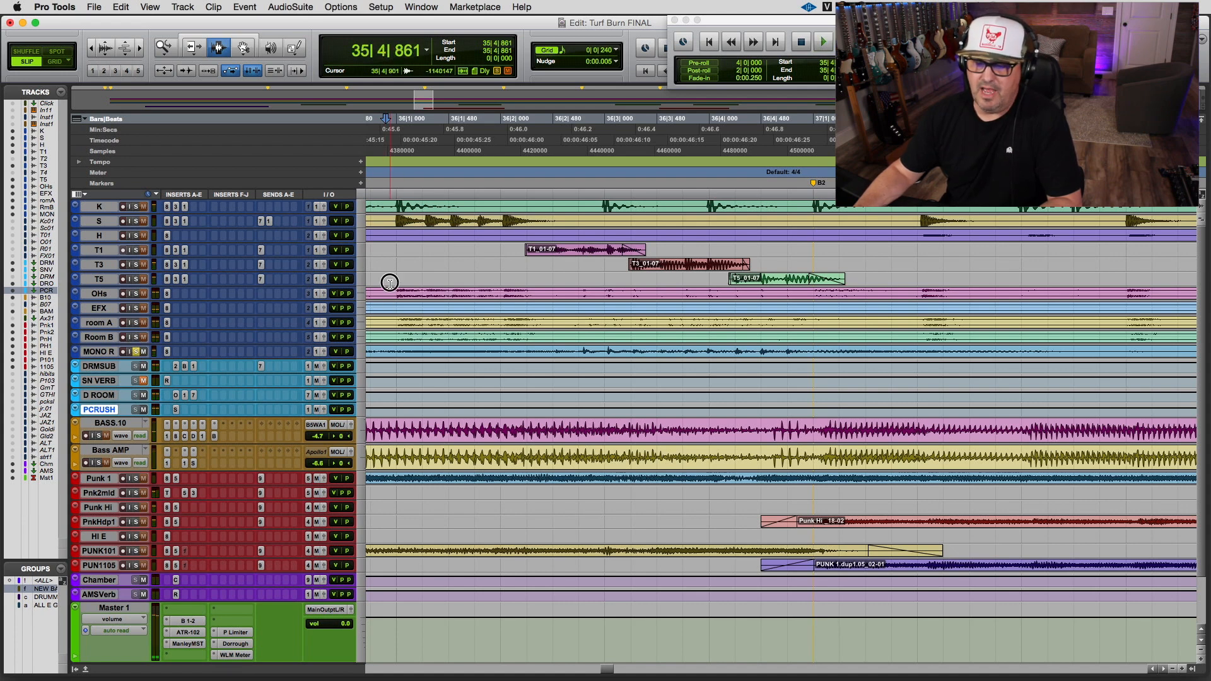
key("space")
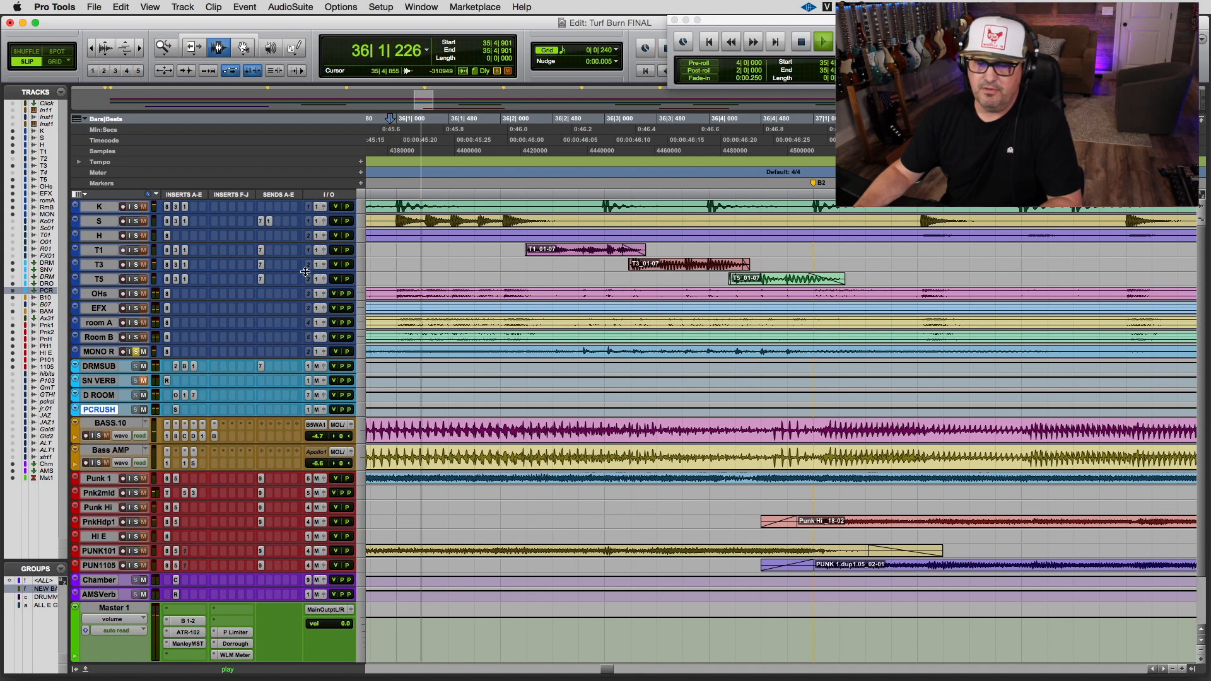
left_click(136, 337)
left_click(135, 352)
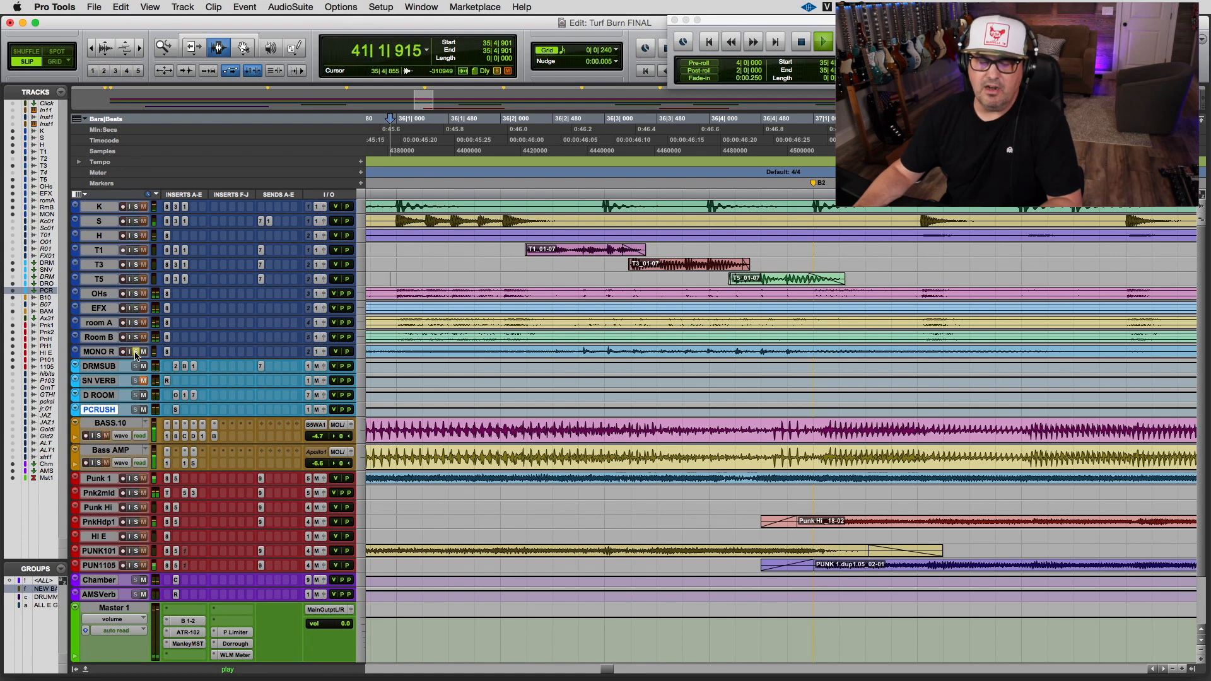
Step: Set the MONO R track height to medium, clear its solo, and unmute the SN VERB aux track
left_click(363, 355)
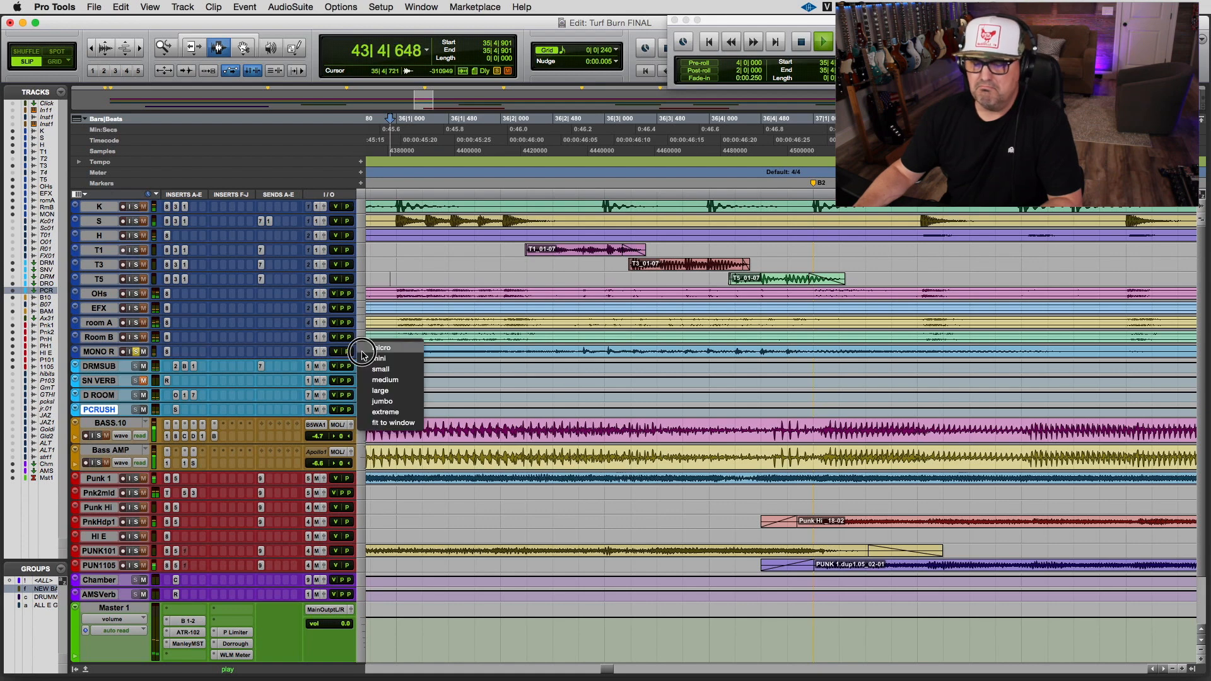
left_click(368, 384)
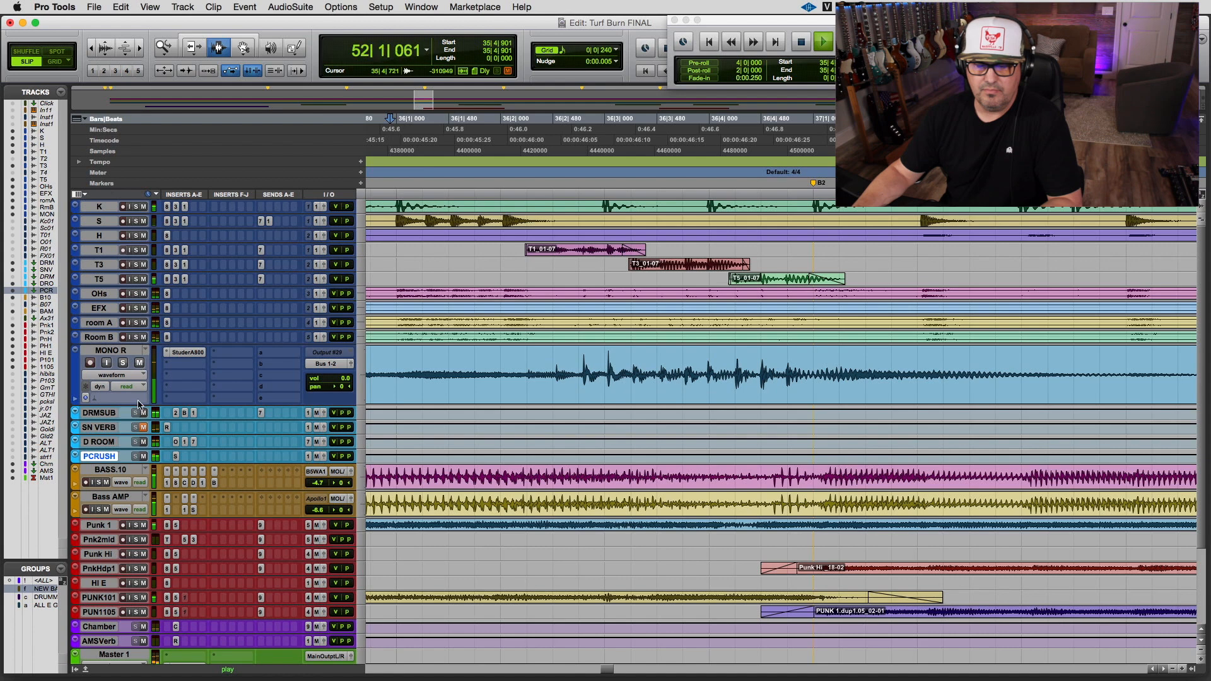
left_click(140, 429)
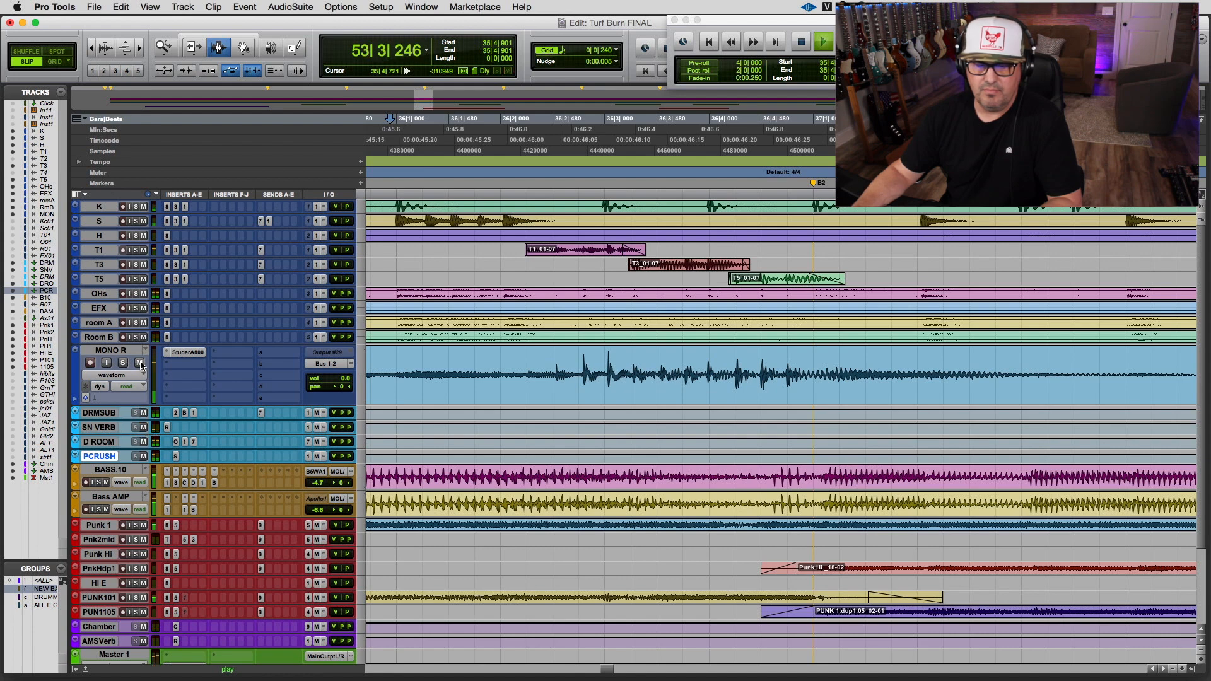
Step: Zoom out to the whole song, locate to marker B at 21|1|000, and mute MONO R
key("r")
key("r")
key("r")
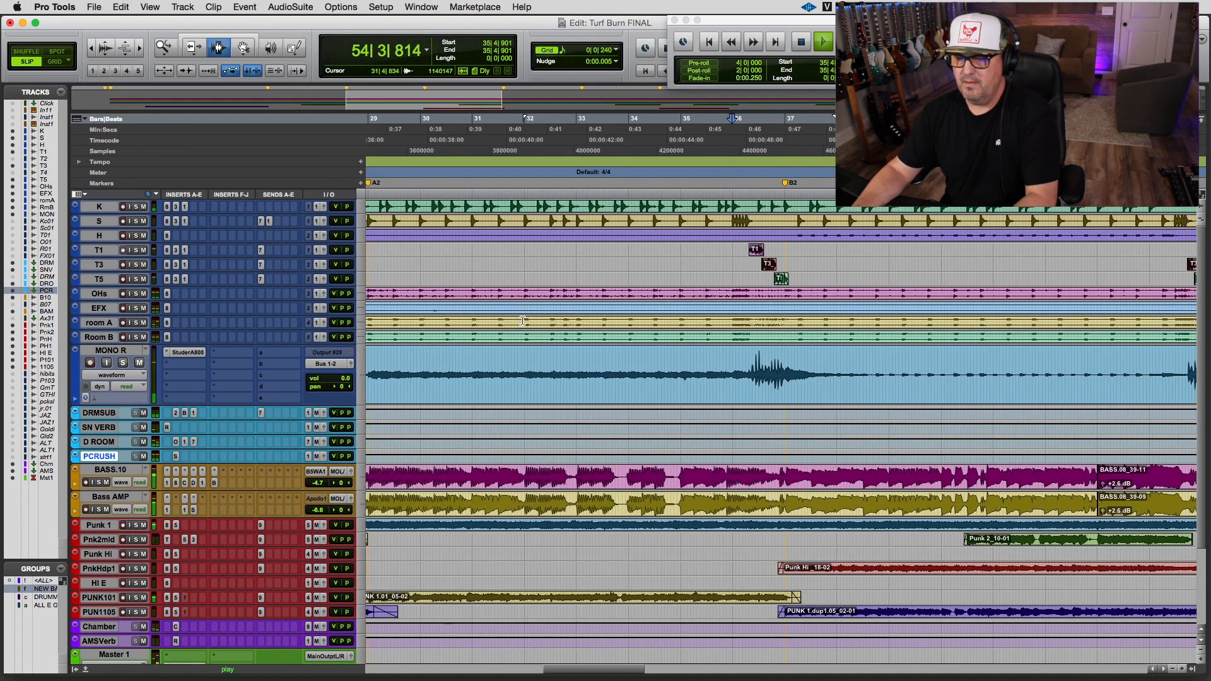
key("r")
key("r")
key("r")
left_click(498, 183)
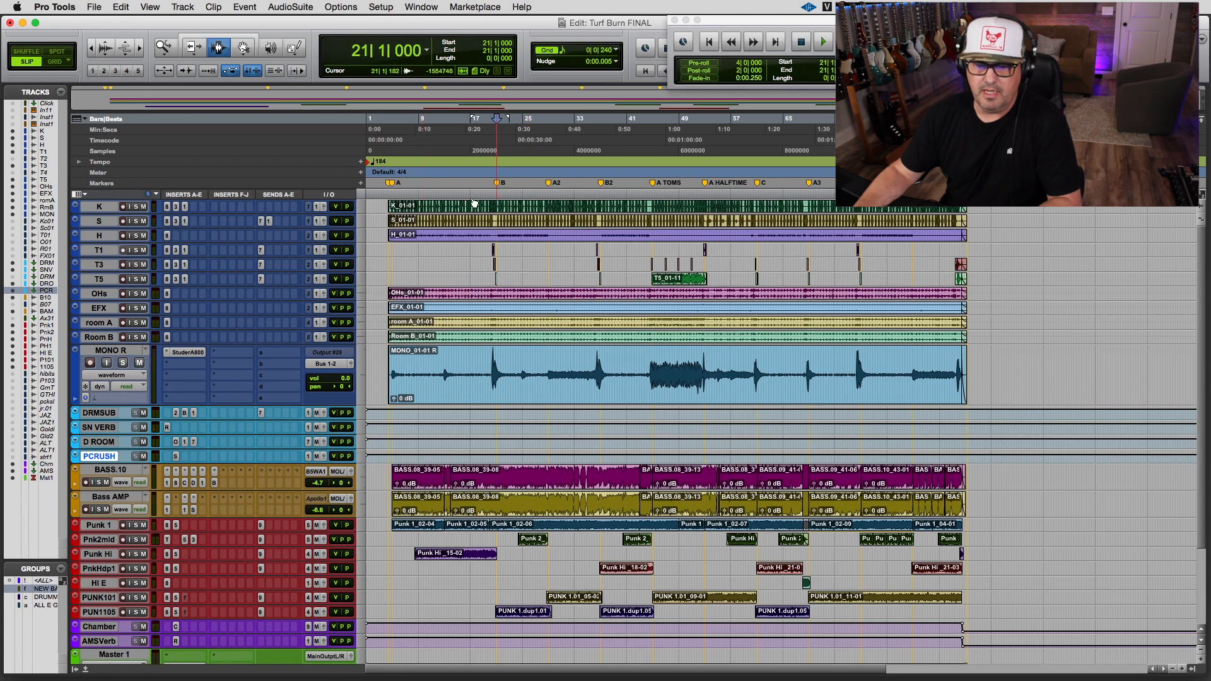
left_click(140, 364)
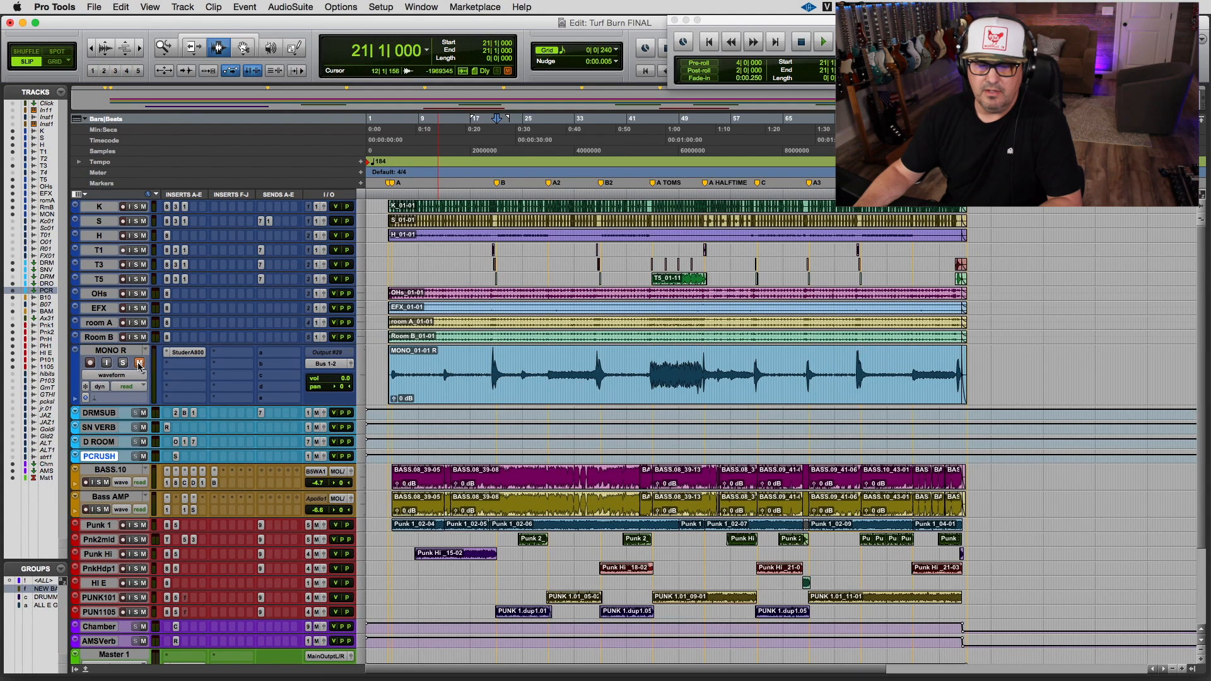
Step: Play the mix from marker B while repeatedly muting and unmuting MONO R to compare its contribution, then stop playback
key("space")
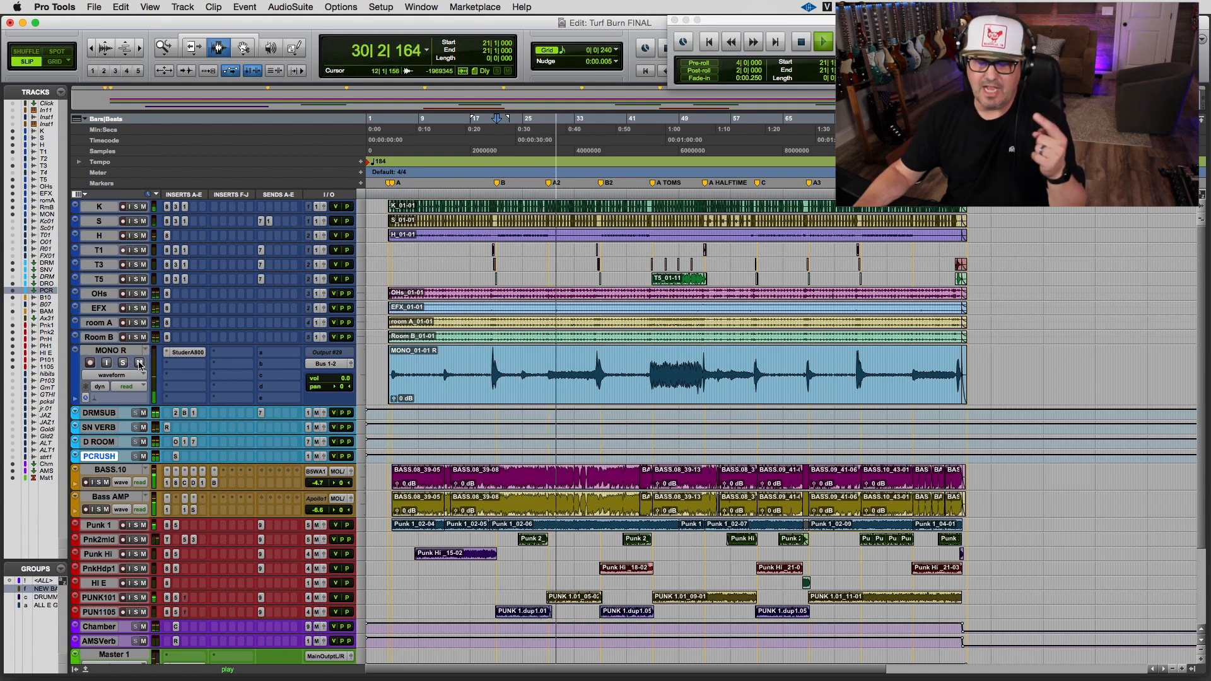
left_click(140, 363)
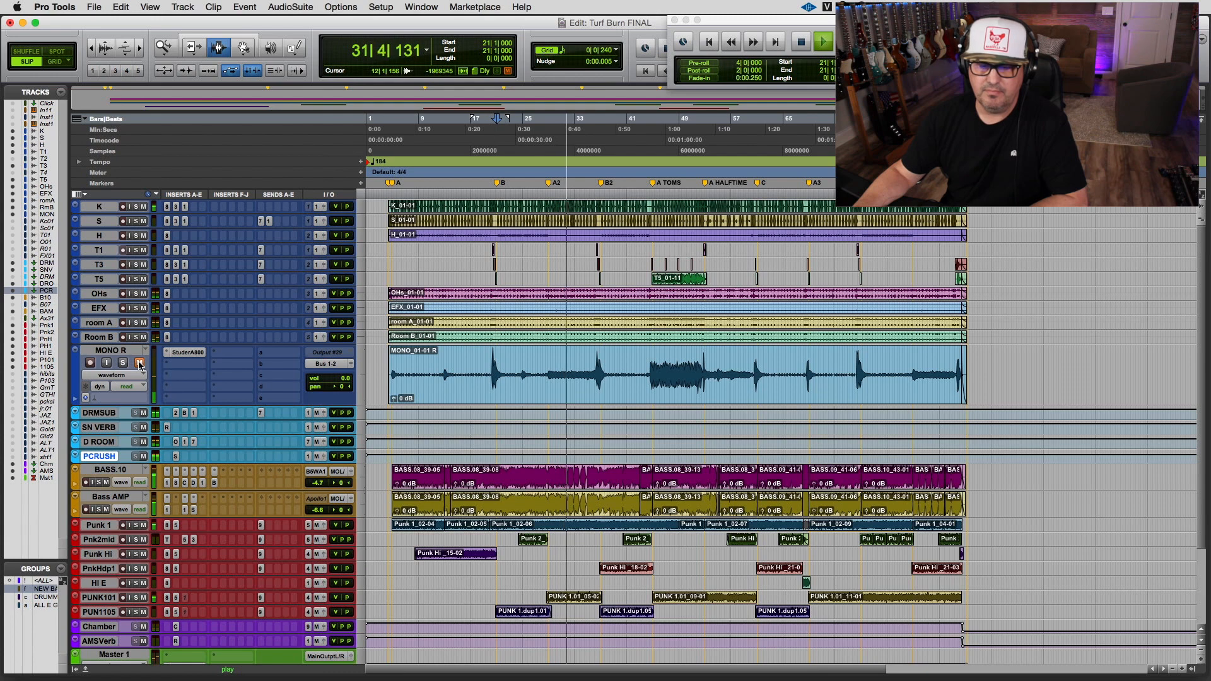
left_click(140, 364)
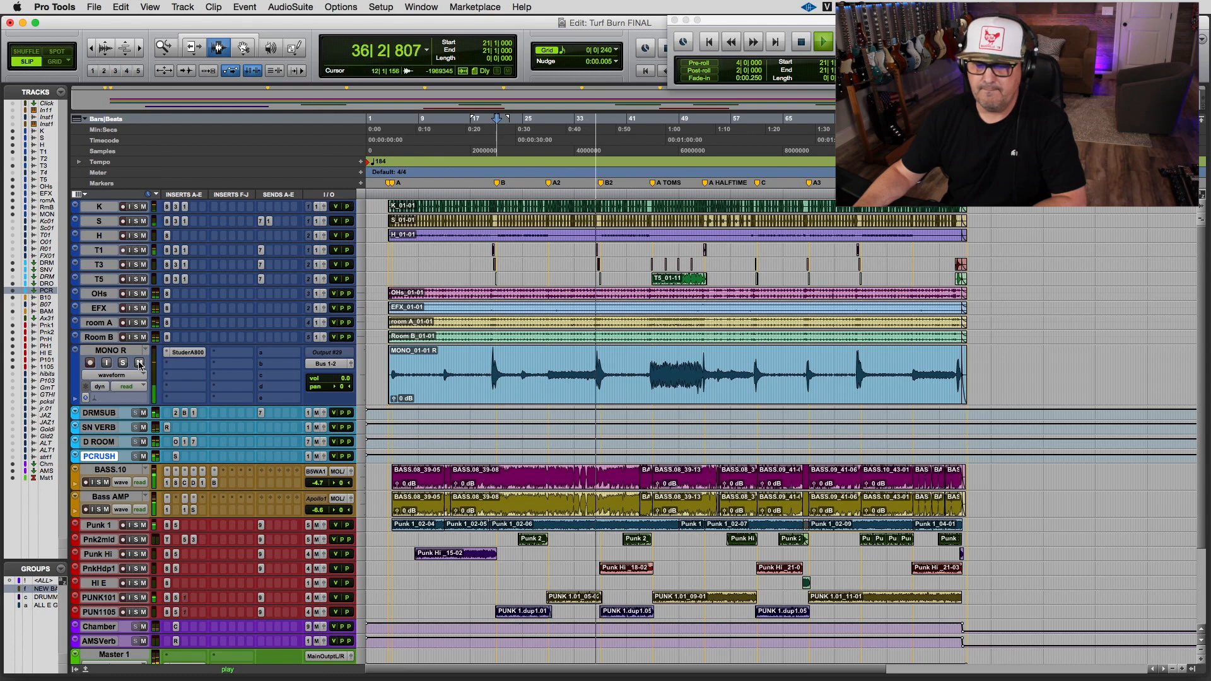
left_click(139, 363)
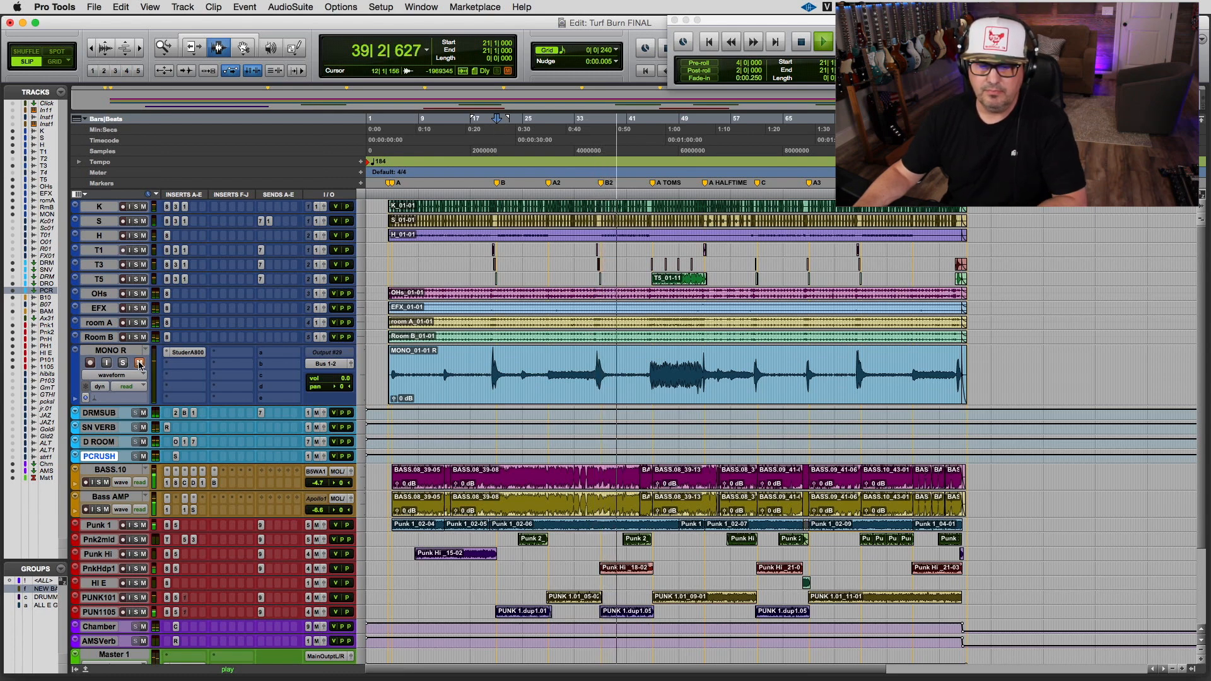
left_click(139, 363)
left_click(139, 363)
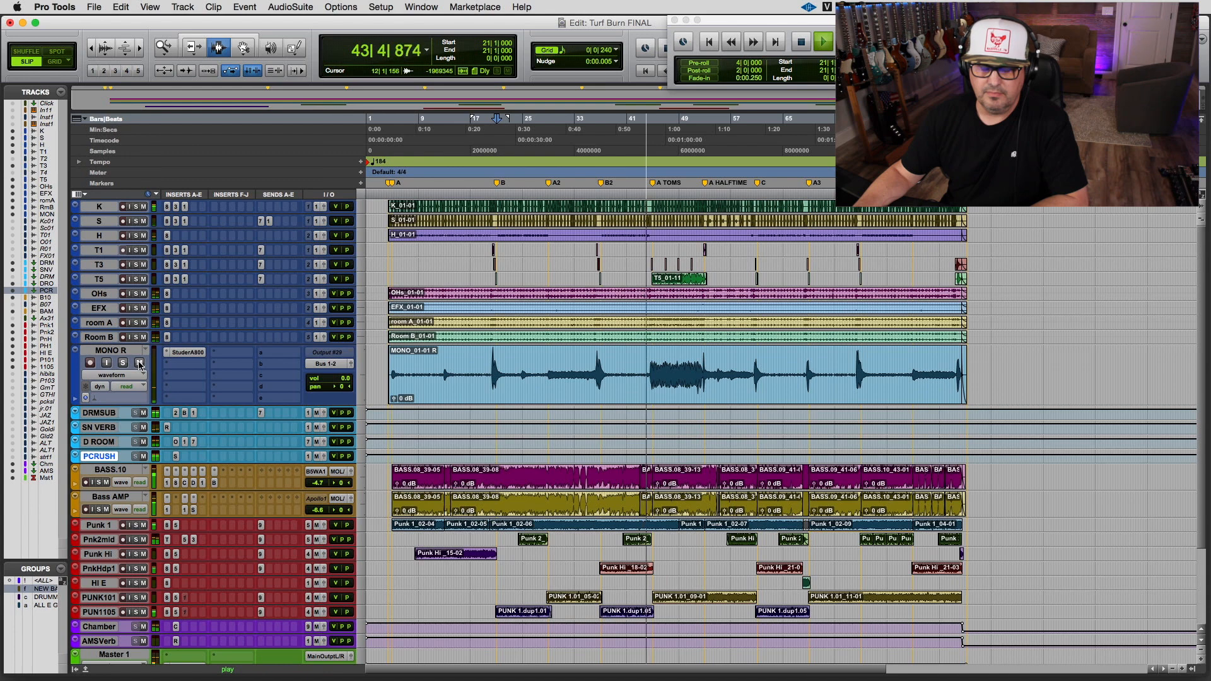
left_click(139, 364)
left_click(139, 363)
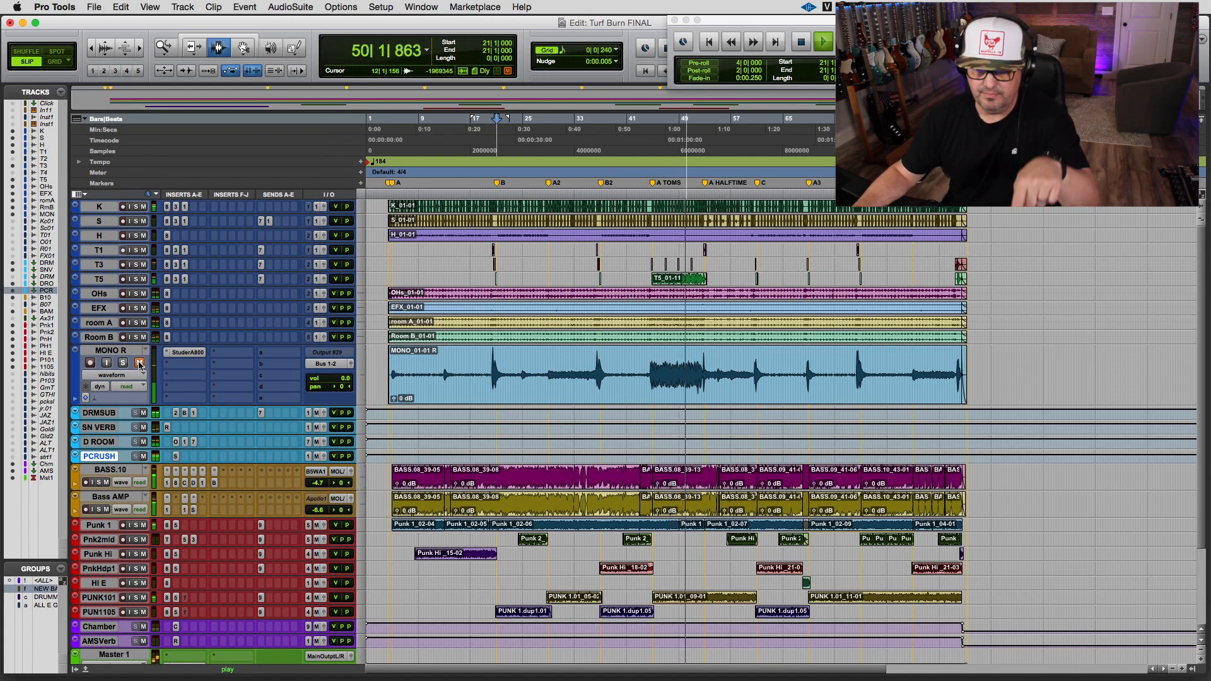
key("space")
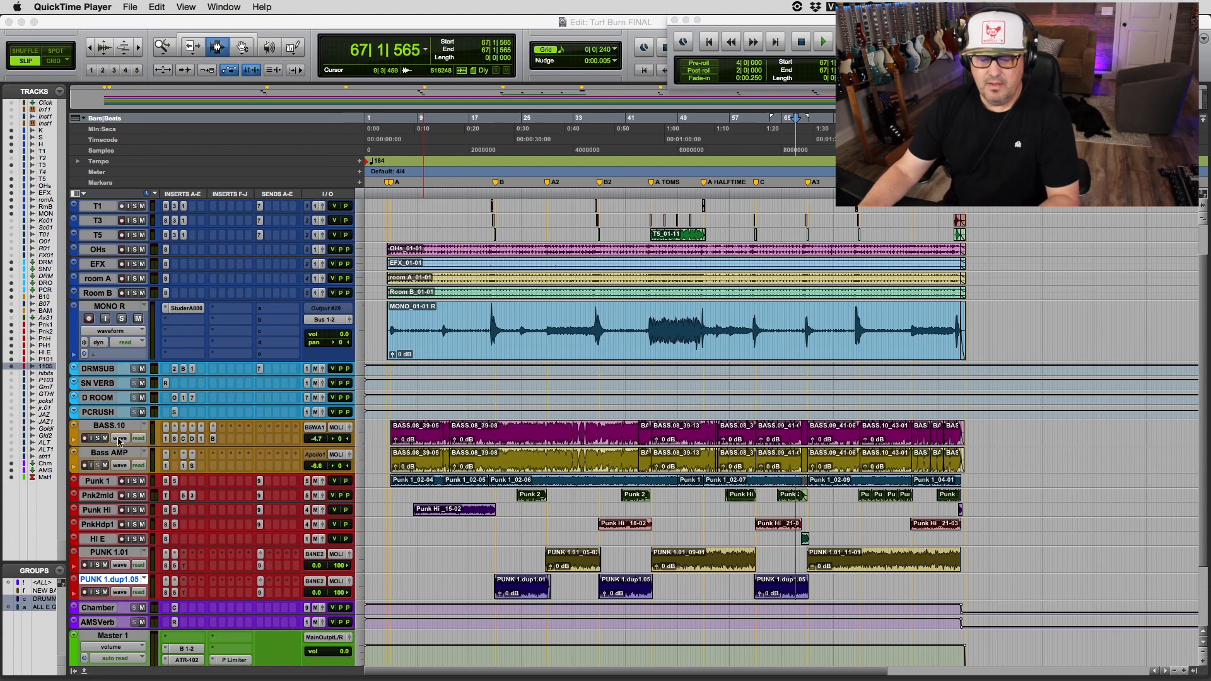
Step: Solo the BASS.10 track and view its UAD Ampeg B15N insert
left_click(96, 439)
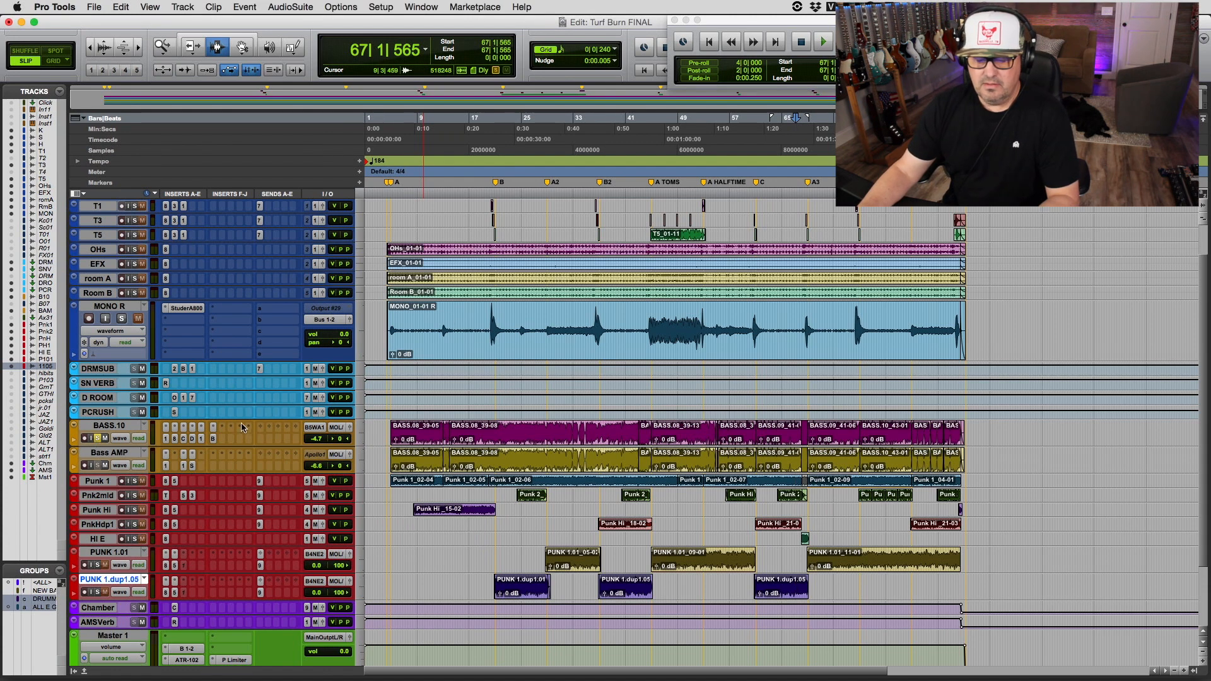
left_click(166, 439)
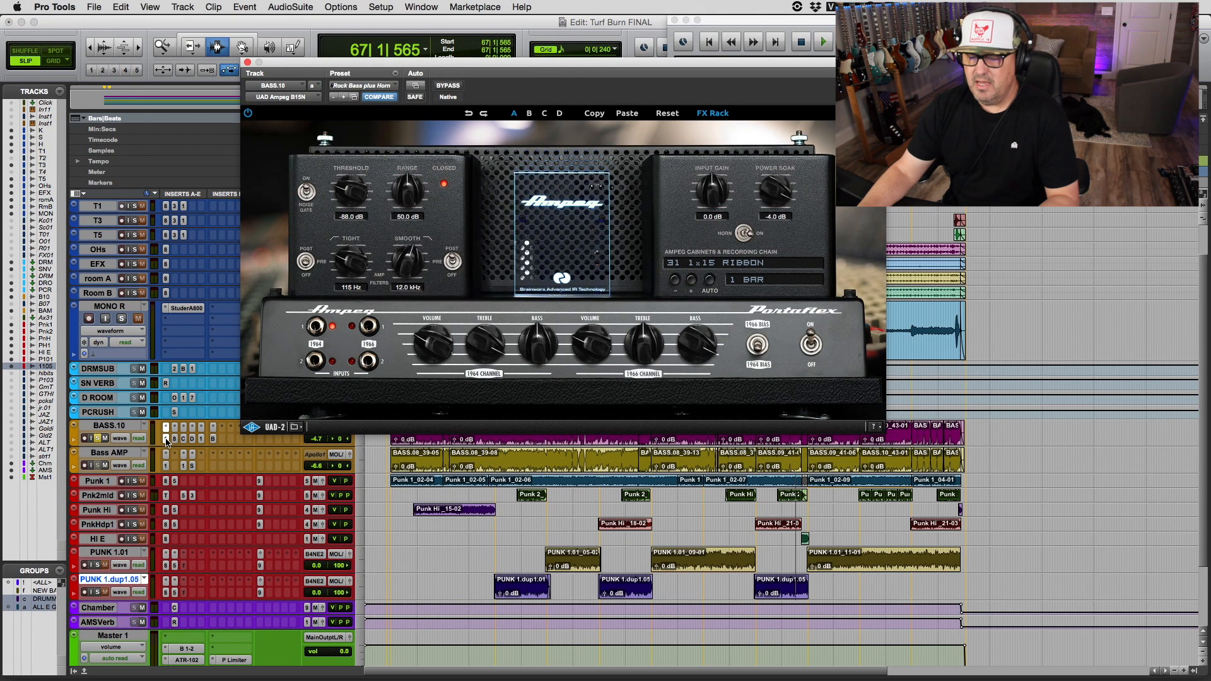
Step: Play the soloed BASS.10 from 4|4|104 with its inserts active, bypass all of them, and play the passage again dry for comparison
left_click(389, 452)
key("space")
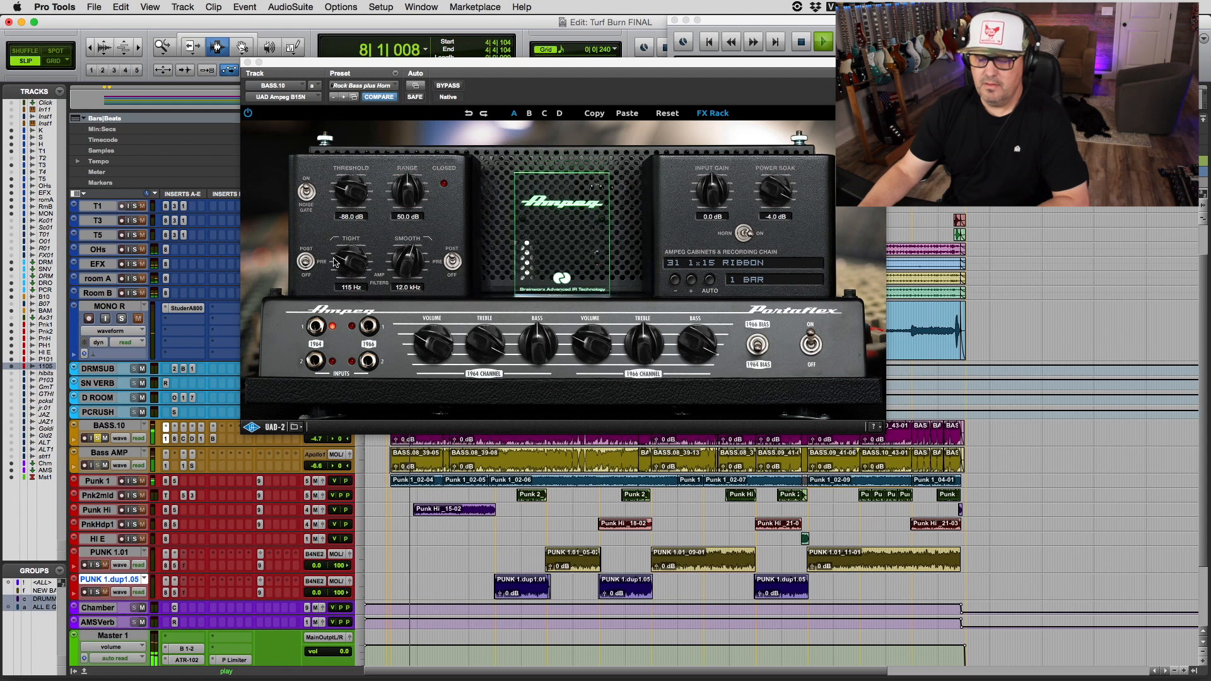
key("space")
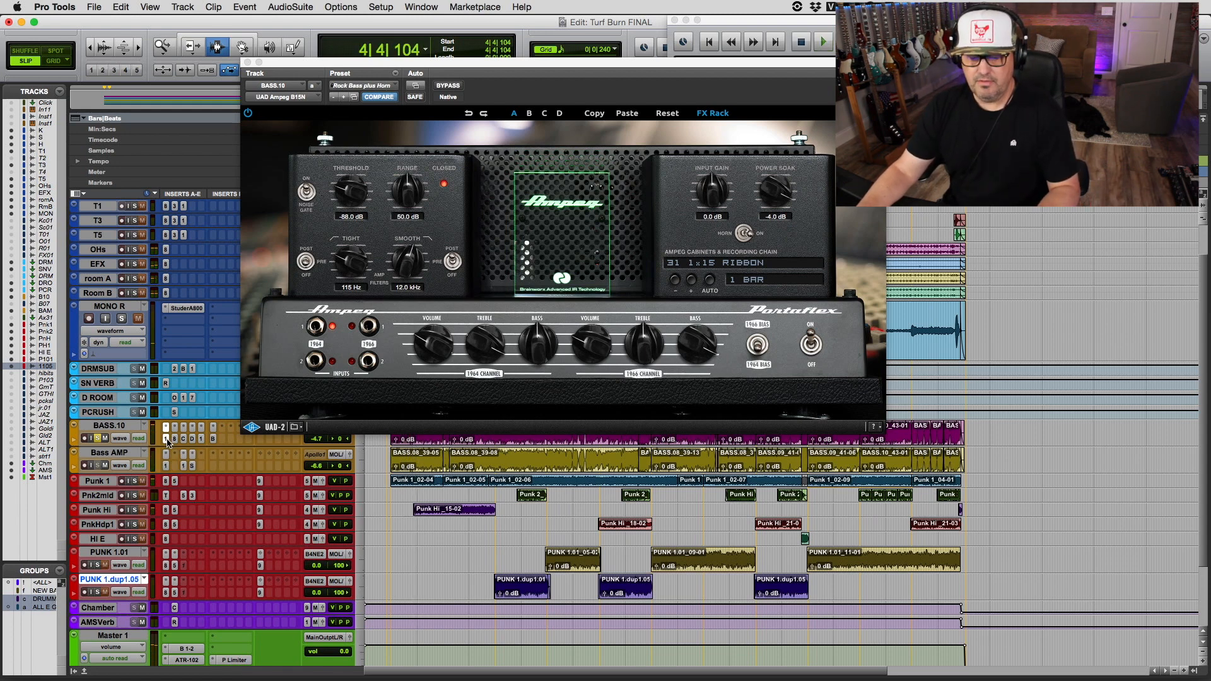
left_click(166, 439, "super")
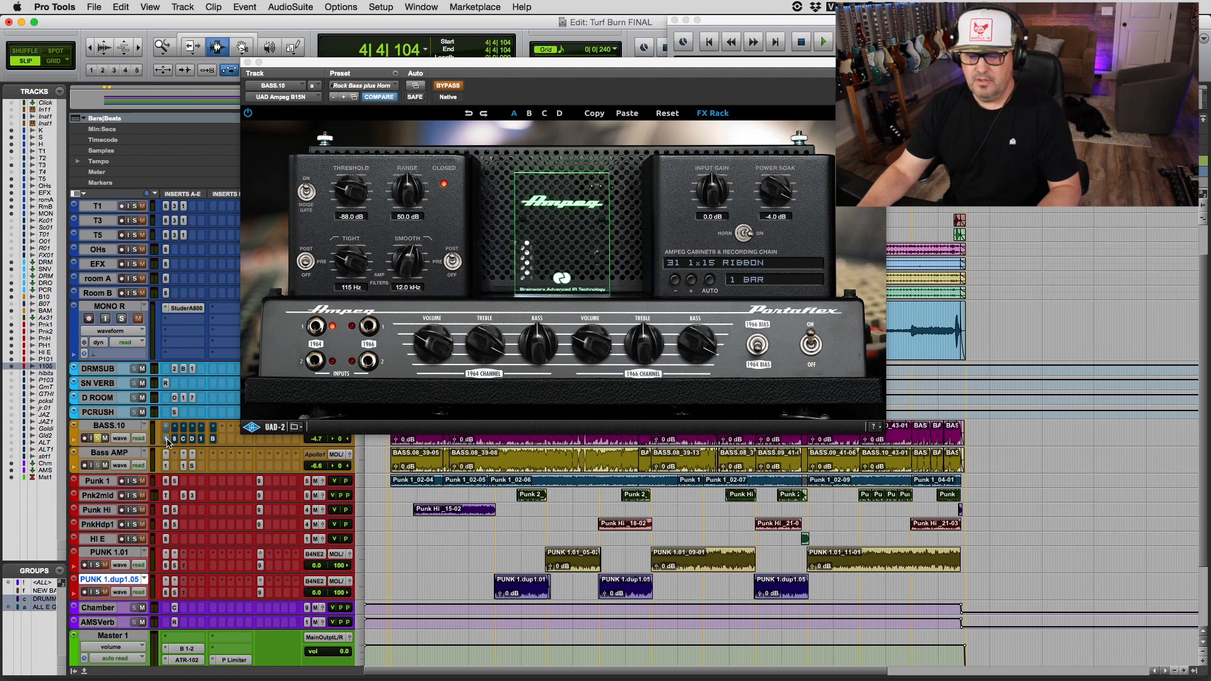
key("space")
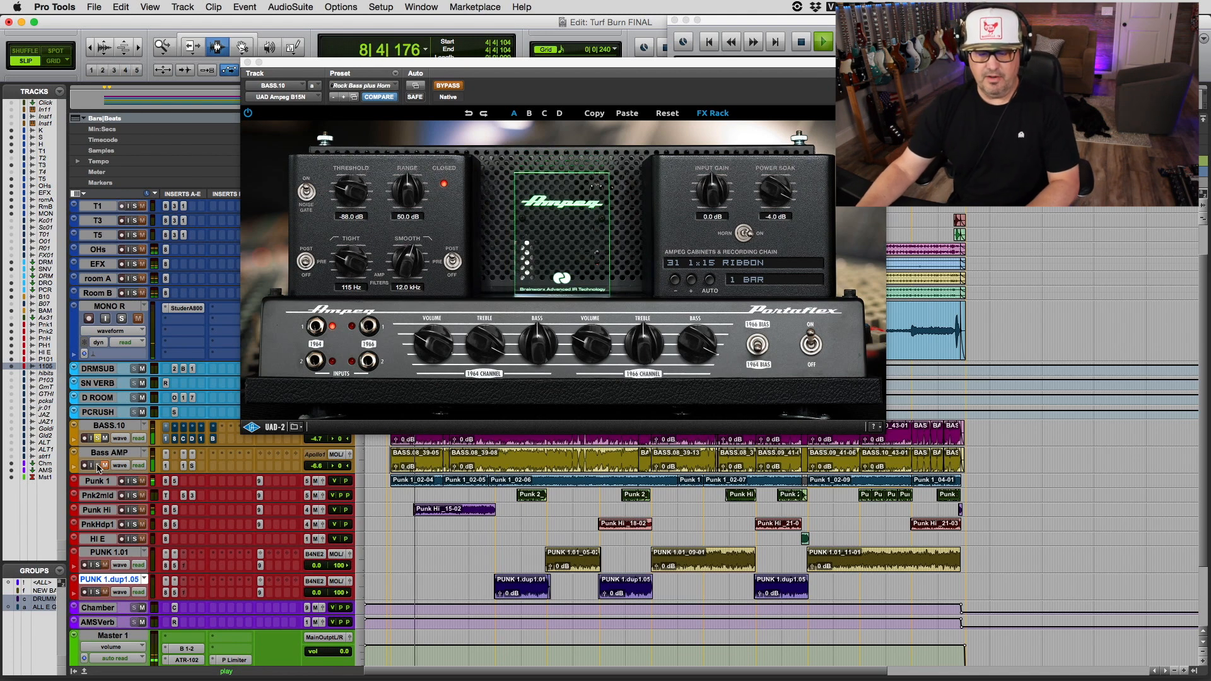
key("space")
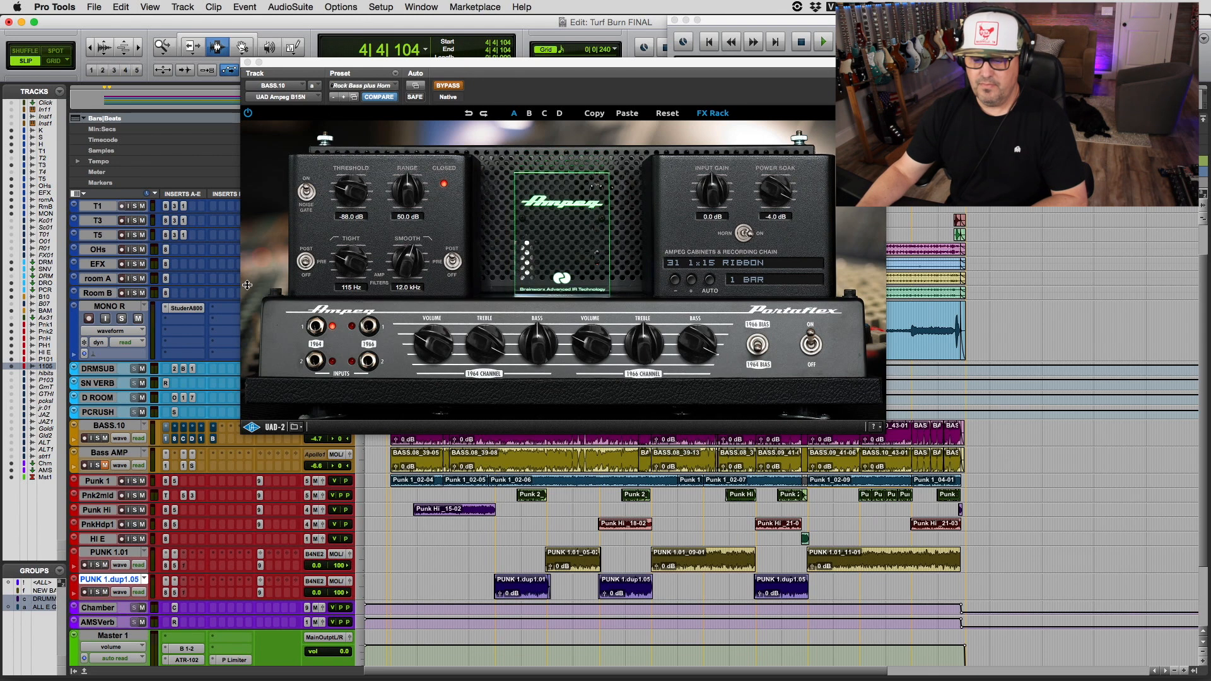
Step: Close the Ampeg B15N window, take only that insert on BASS.10 out of bypass, and audition the bass through the amp
left_click(247, 63)
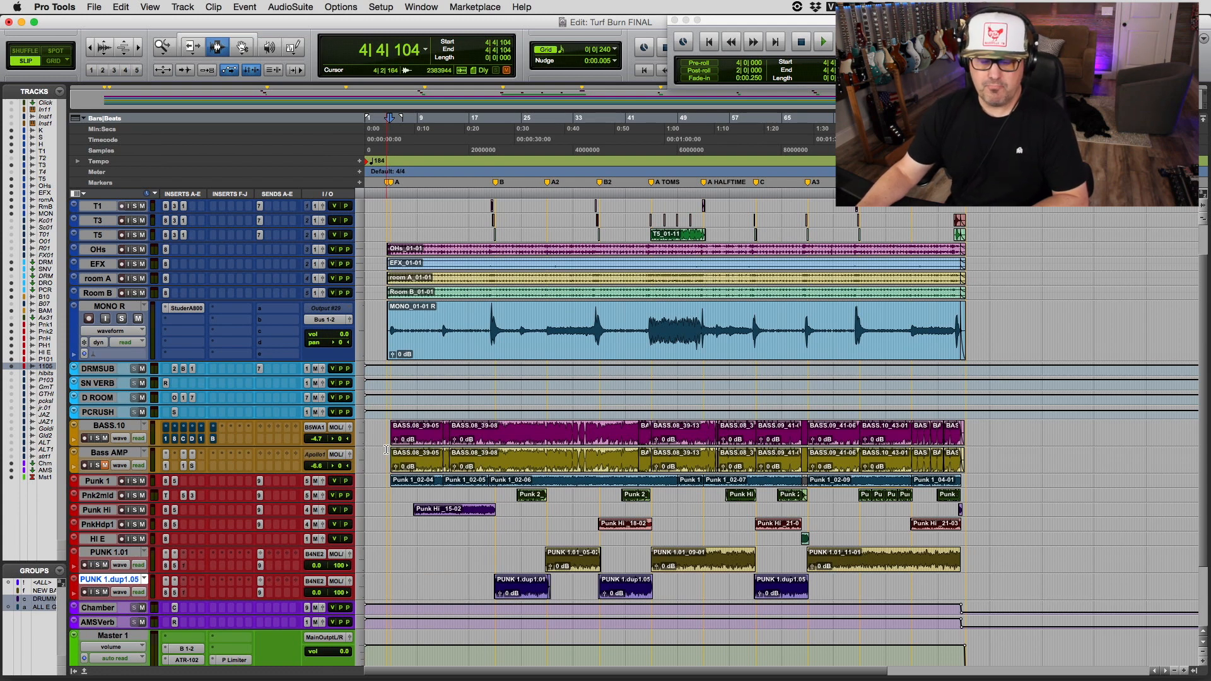
left_click(98, 439)
key("space")
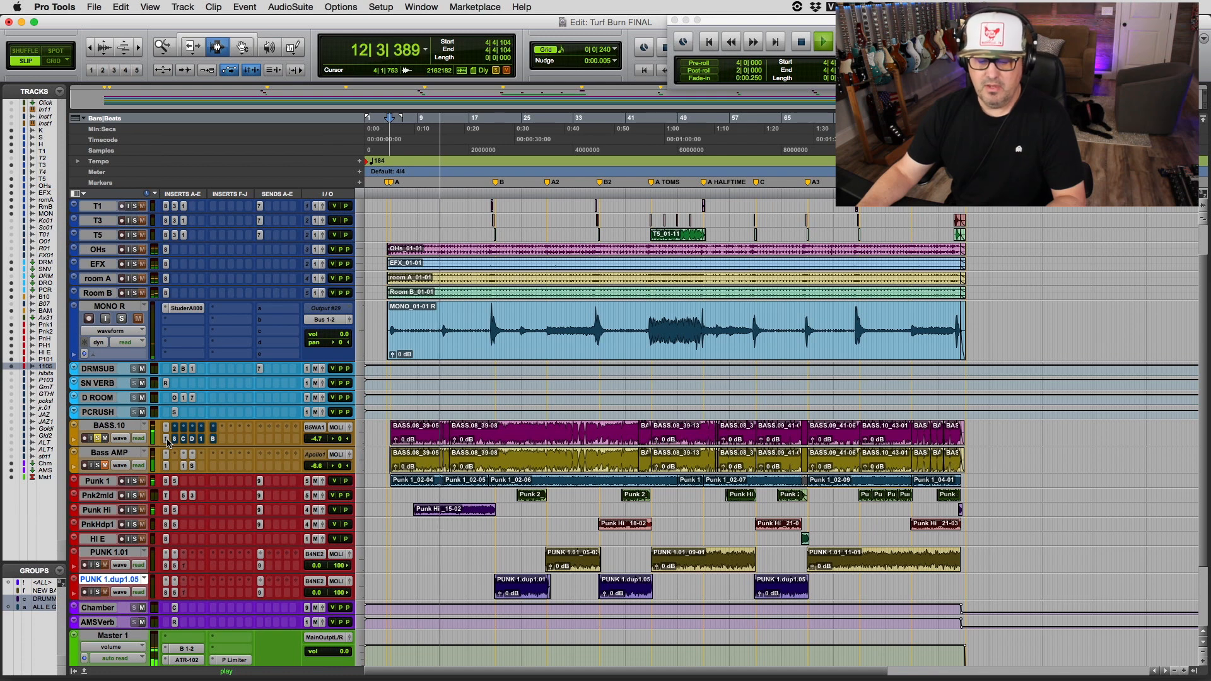
key("space")
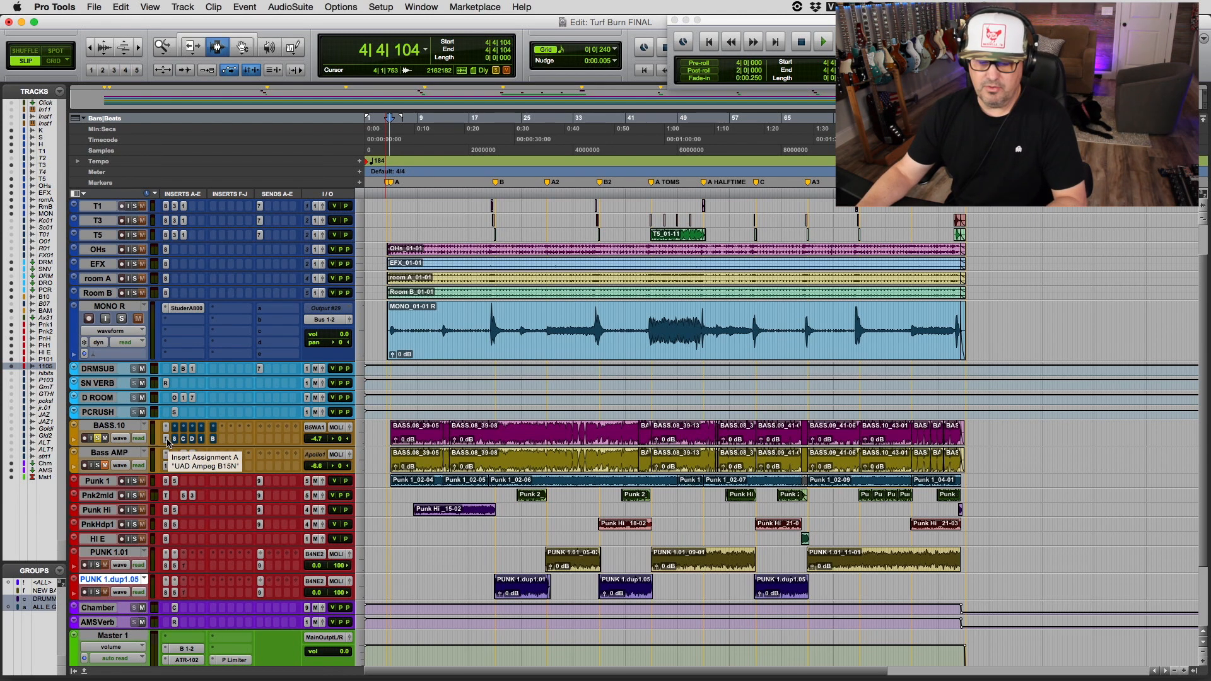
Step: Review the Ampeg B15N settings on BASS.10, moving its plugin window lower, then close it
left_click(176, 440)
left_click_drag(444, 63, 415, 168)
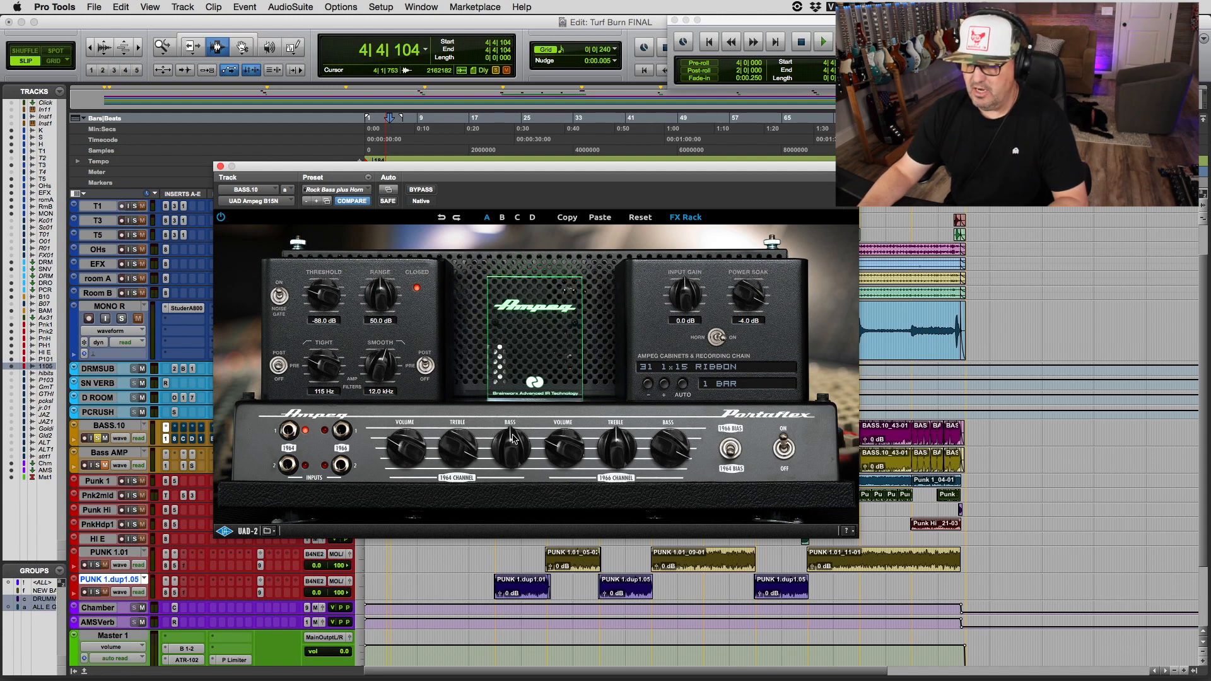
left_click(221, 167)
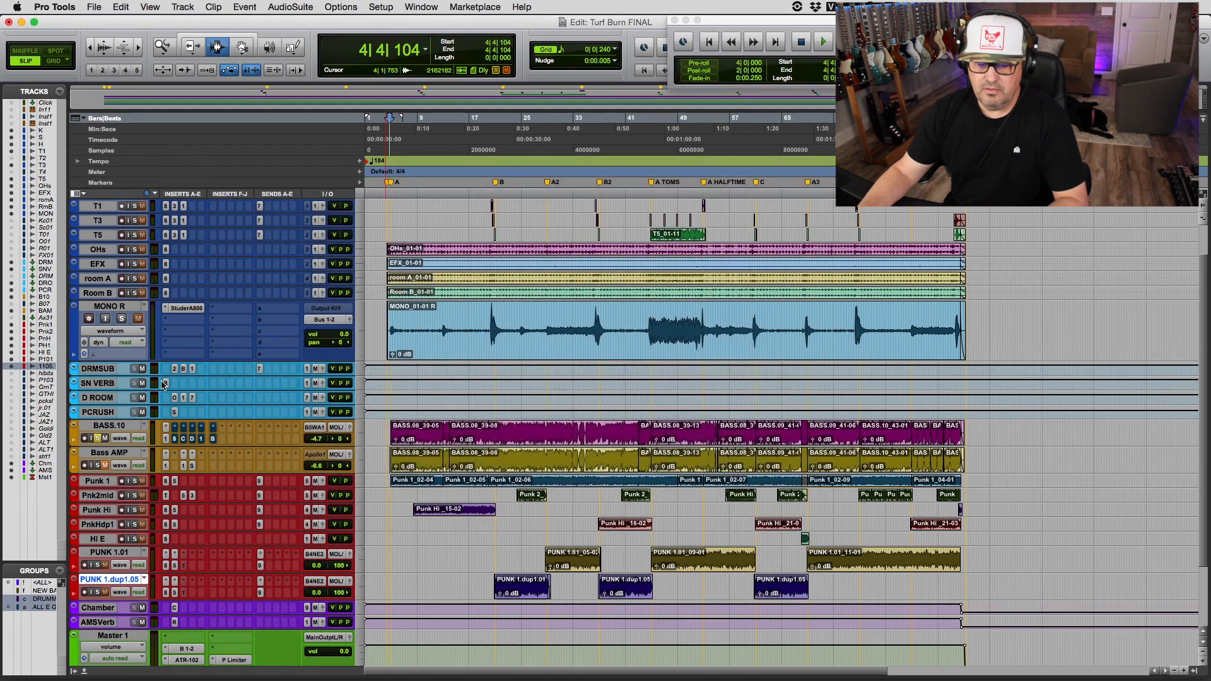
Step: Show the UAD Studer A800 insert on BASS.10 and compare it on and bypassed during playback, leaving it active
left_click(176, 440)
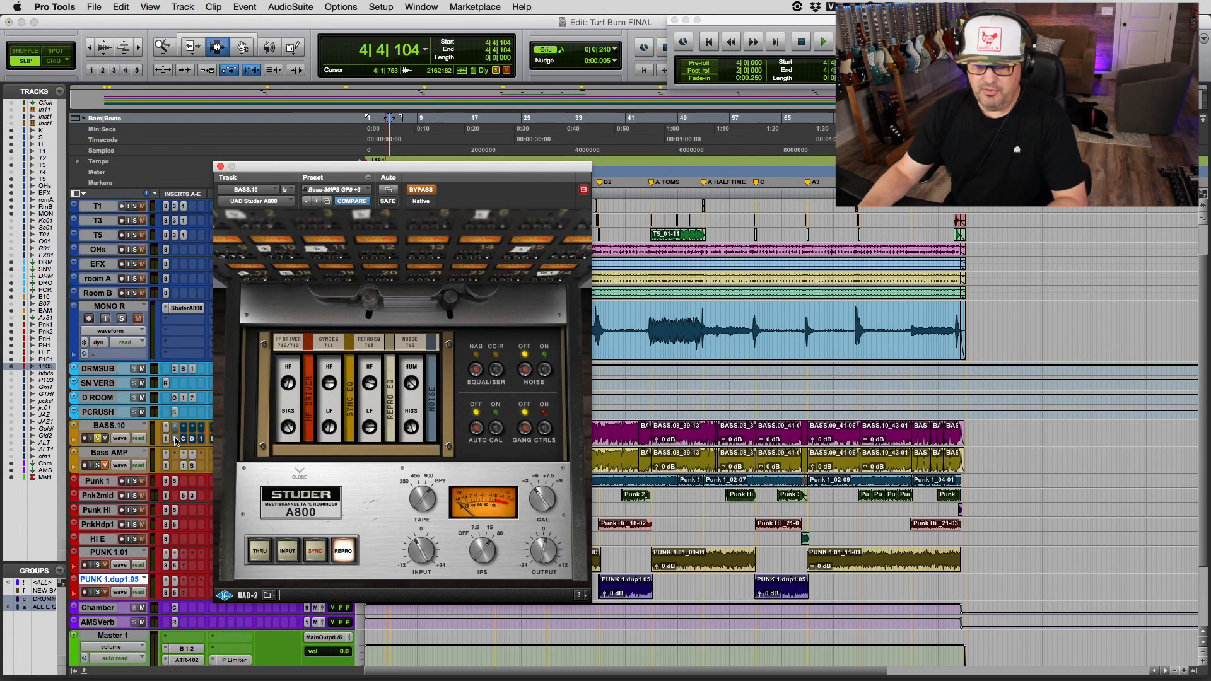
left_click_drag(307, 169, 326, 56)
key("space")
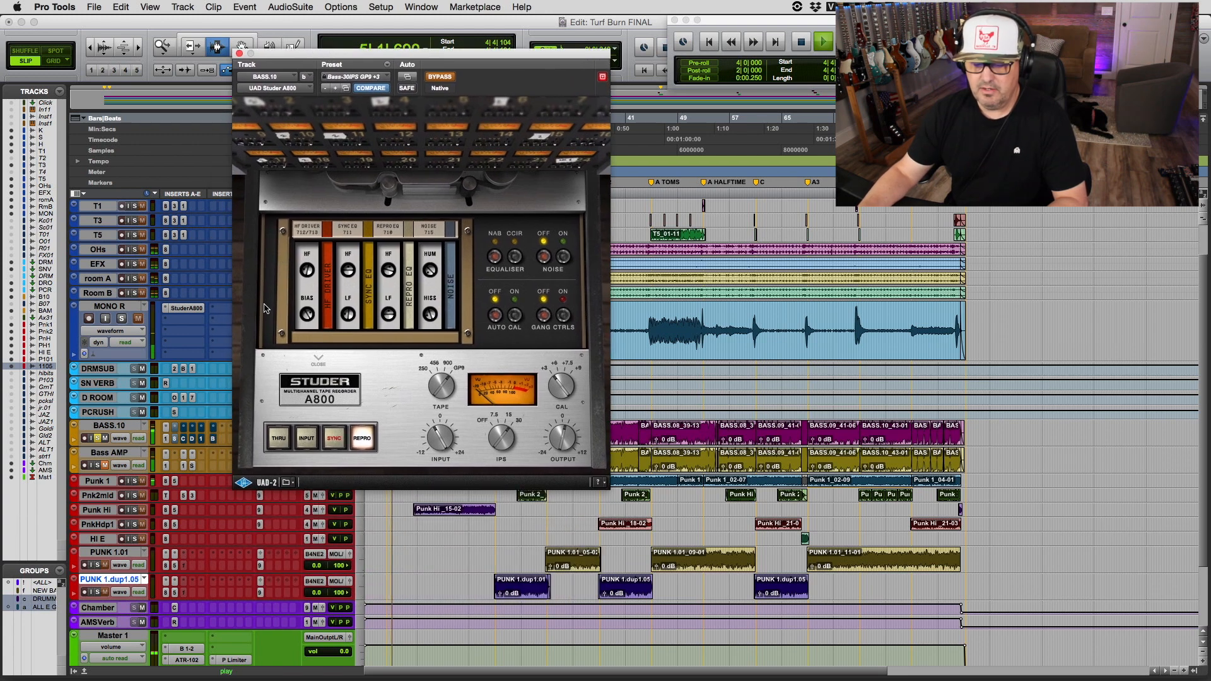
left_click(176, 440, "super")
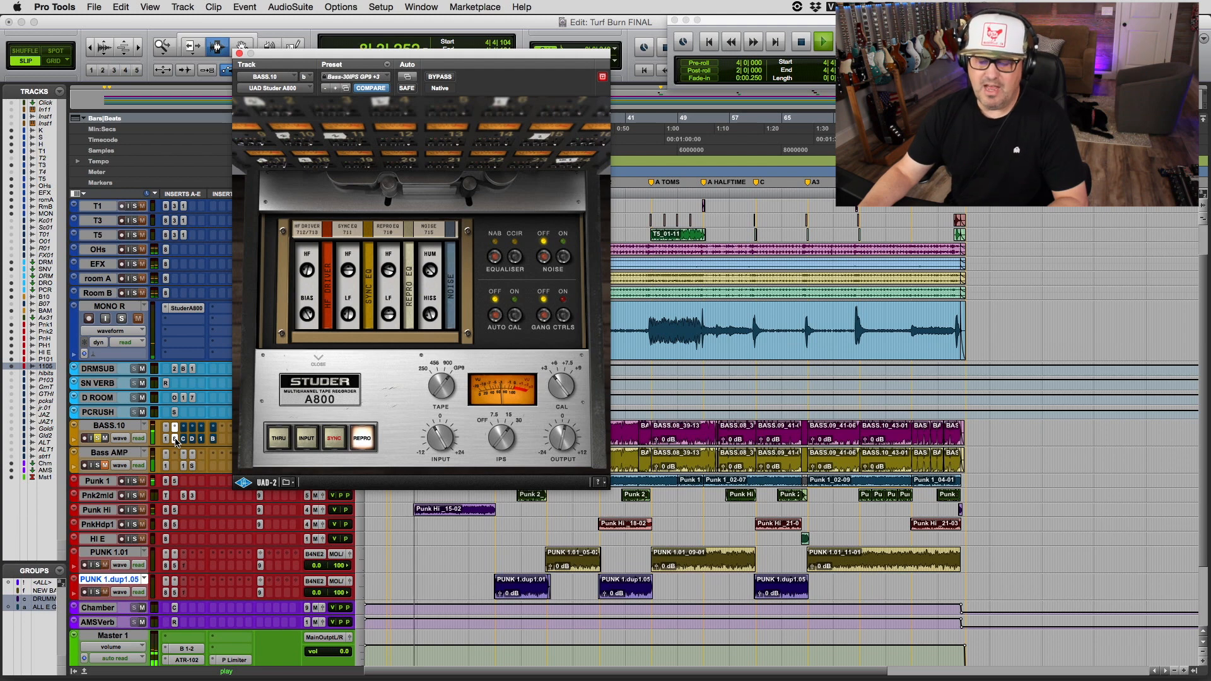
left_click(176, 440, "super")
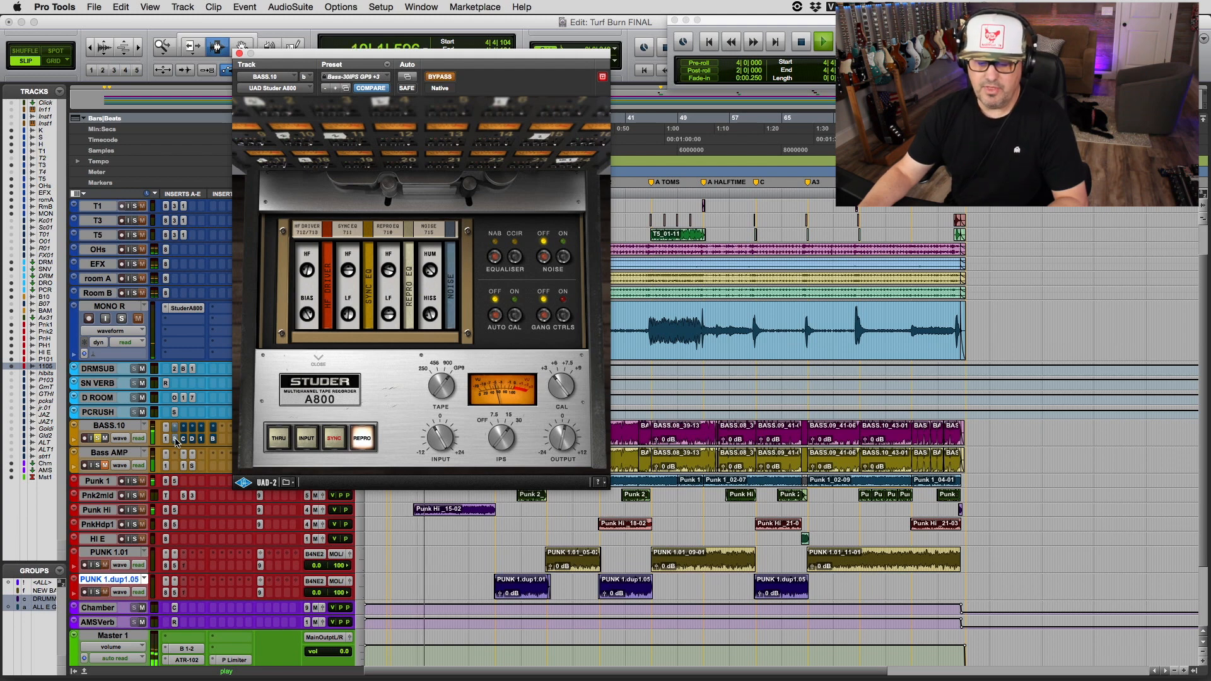
left_click(176, 439, "super")
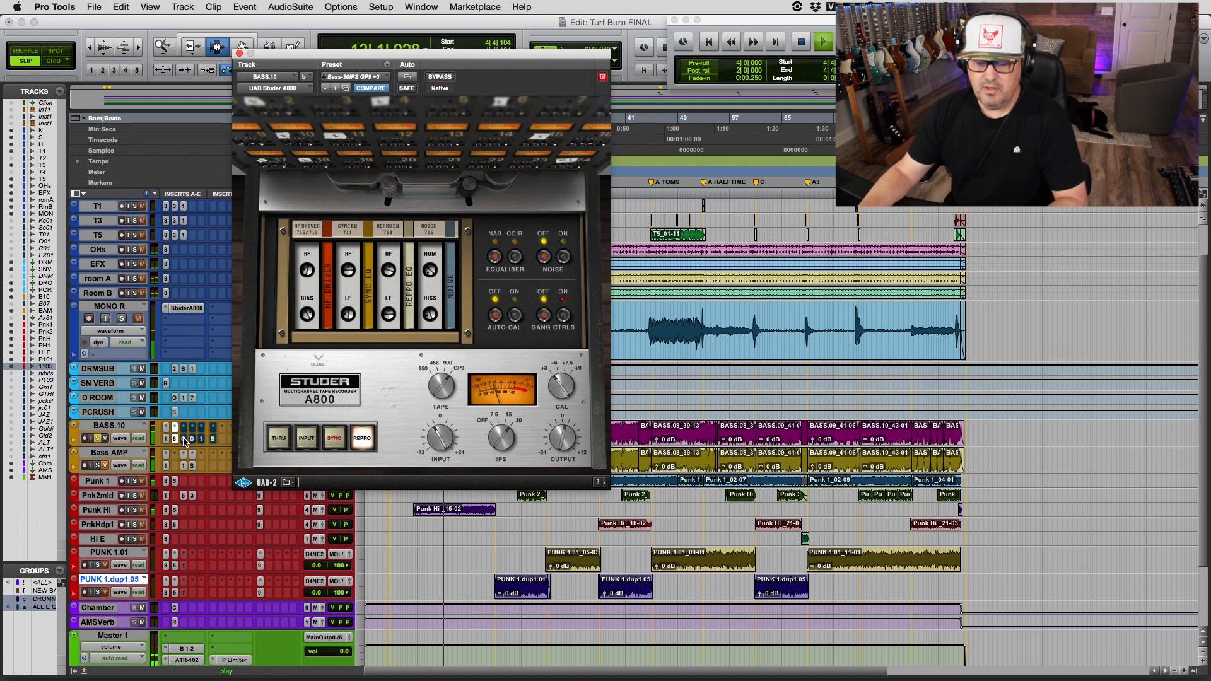
Step: Show the UAD Chandler Curve Bender insert on BASS.10, restart playback, take the EQ out of bypass, and stop after listening
left_click(184, 440)
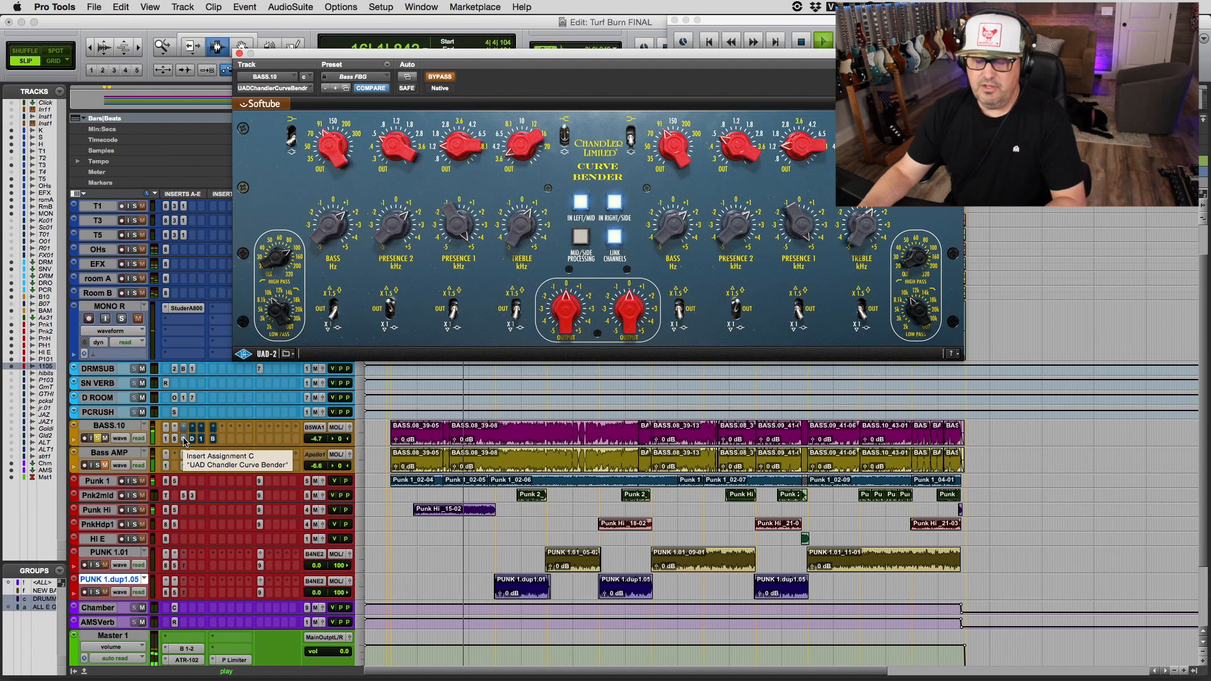
key("space")
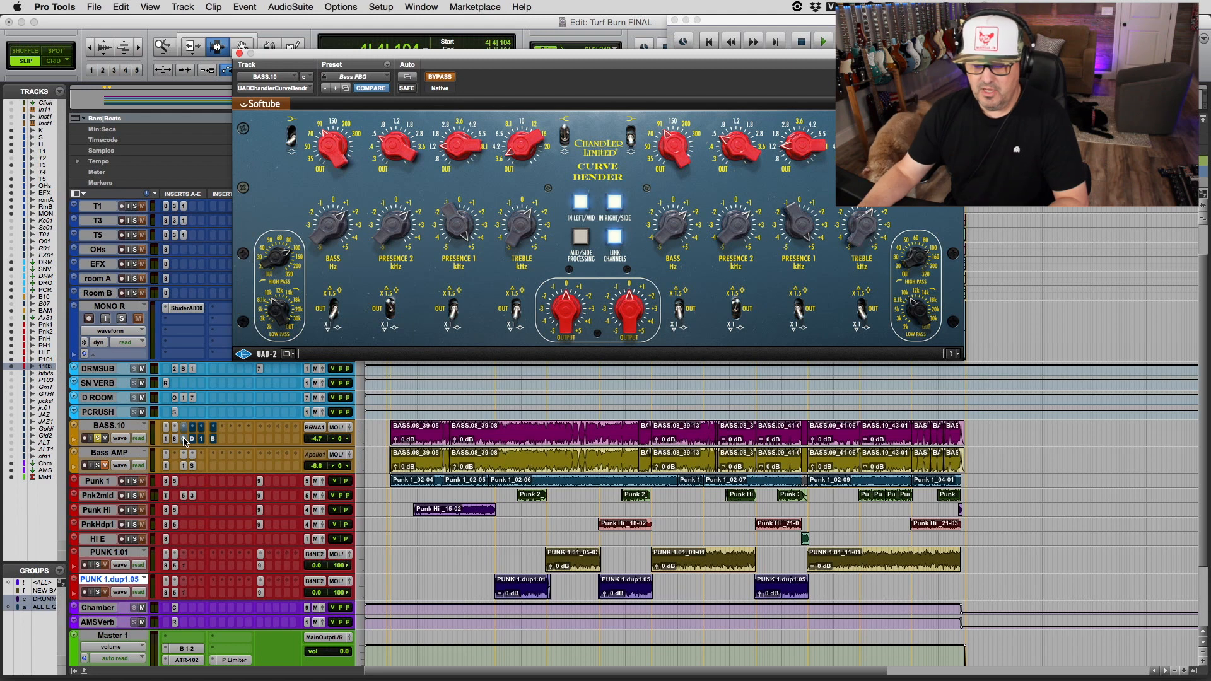
key("space")
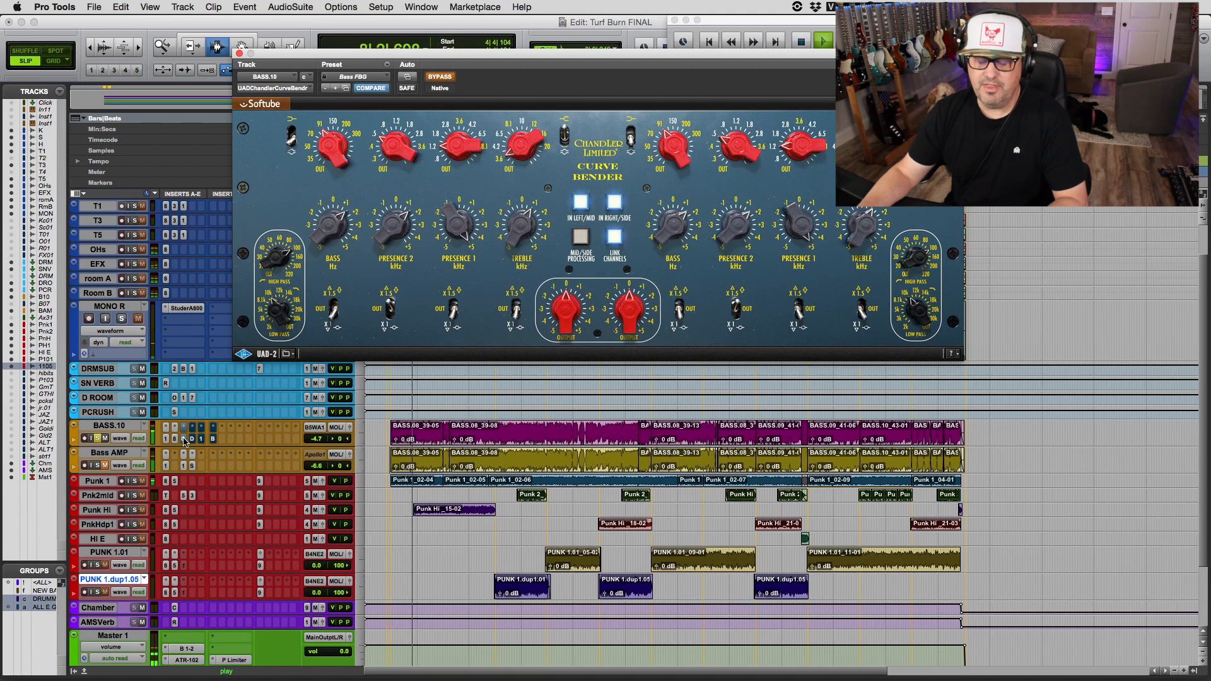
left_click(183, 439, "super")
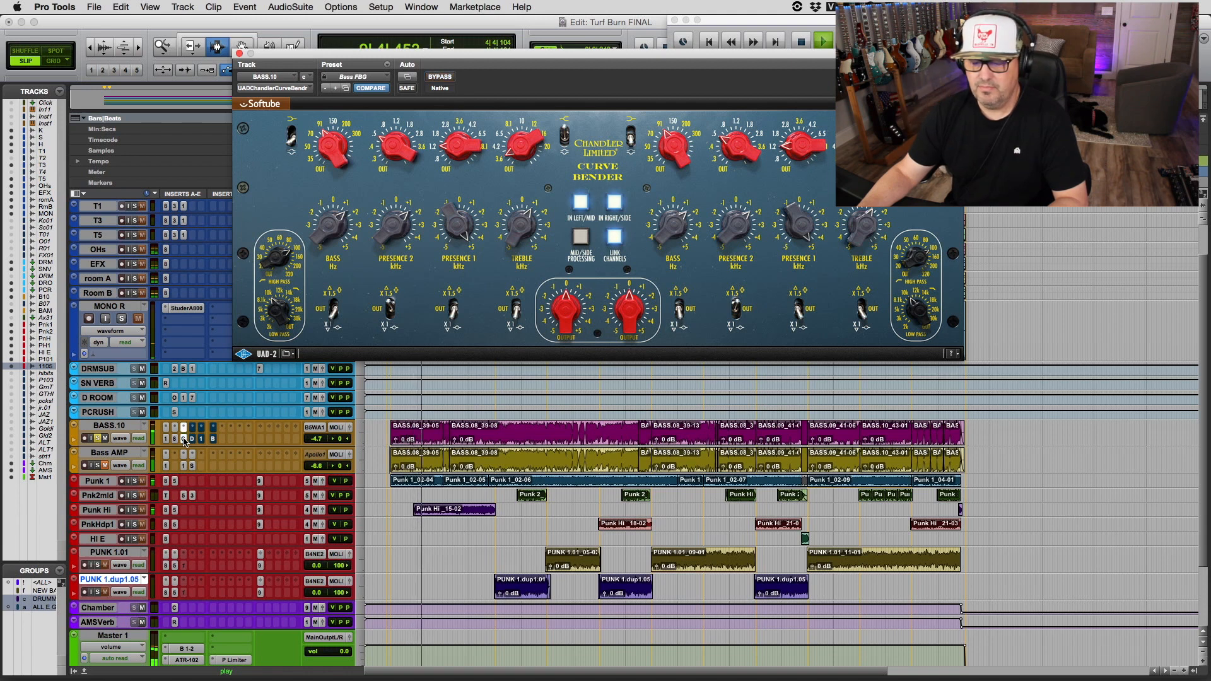
key("space")
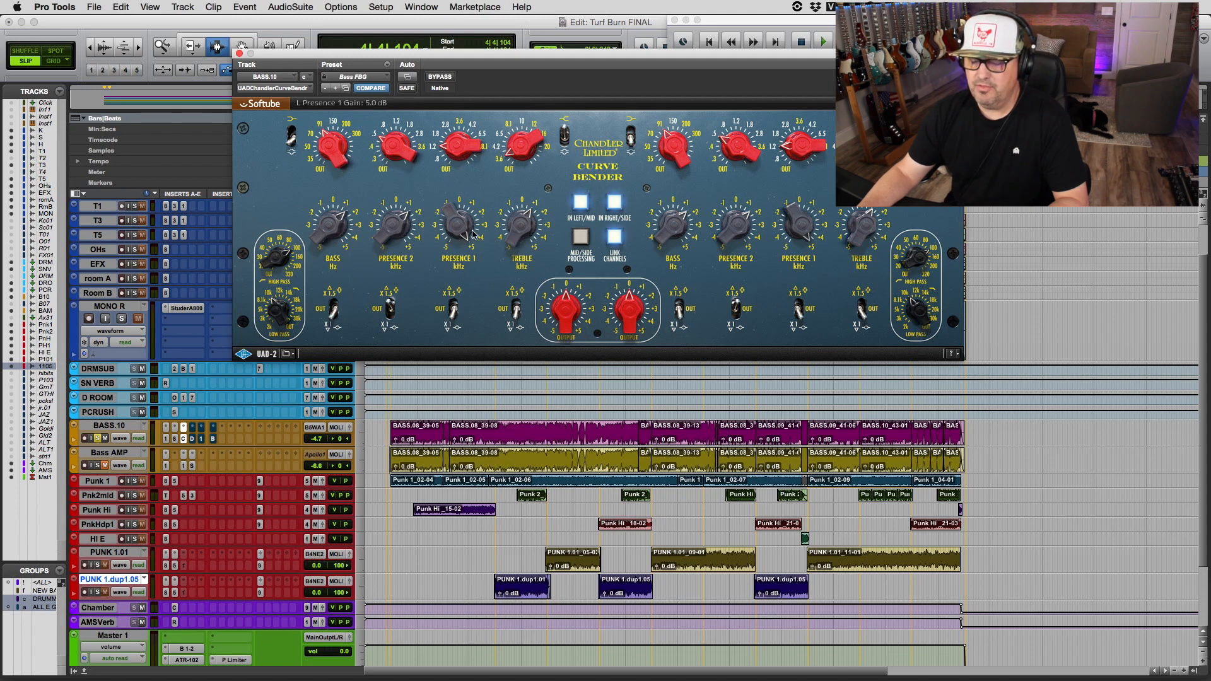
Step: Show the UAD Distressor insert on BASS.10 and compare it on and bypassed during playback, leaving it active
left_click(192, 440)
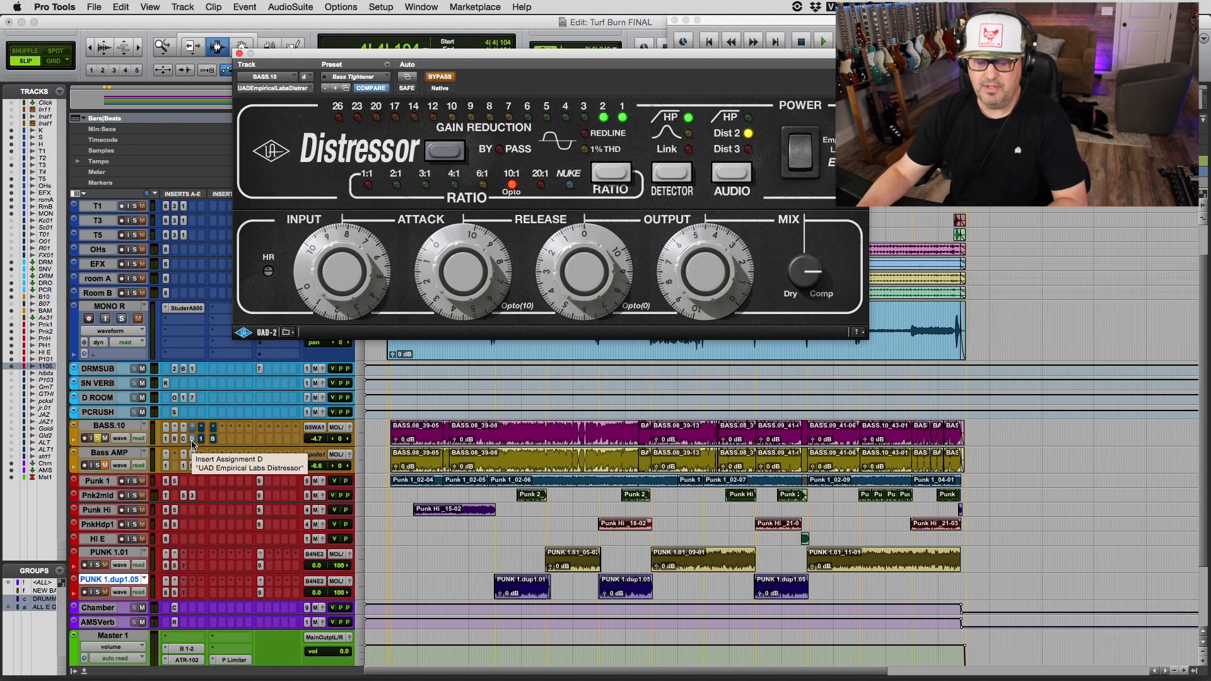
key("space")
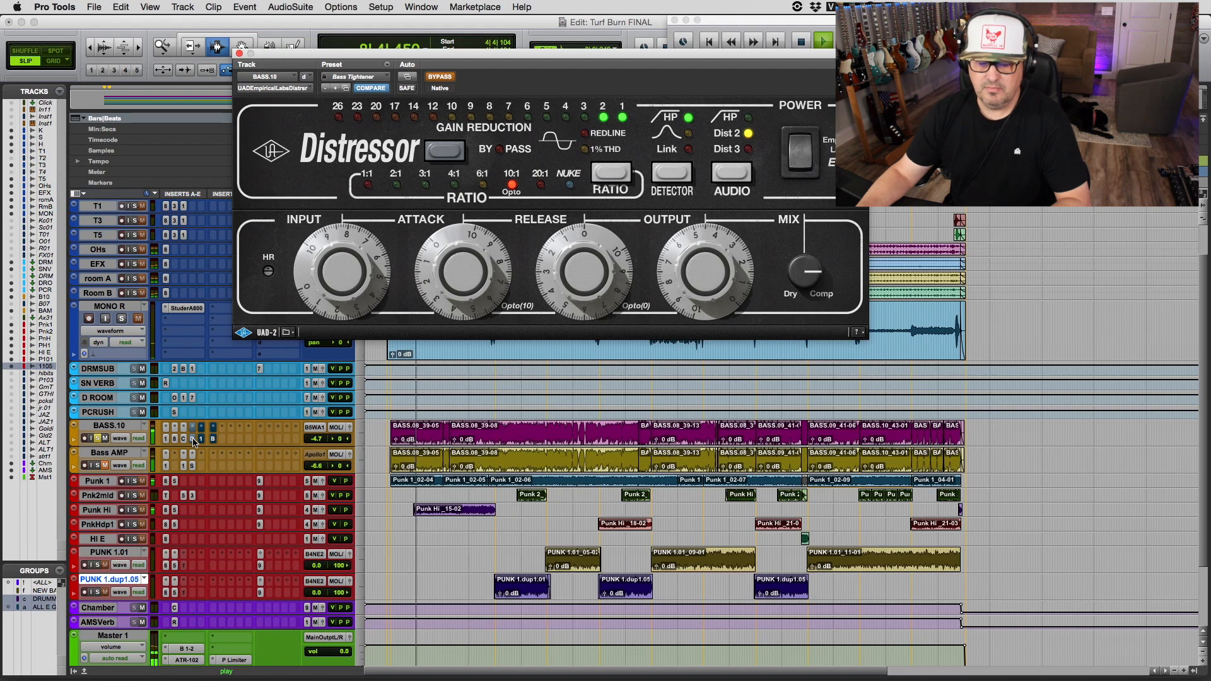
left_click(193, 439, "super")
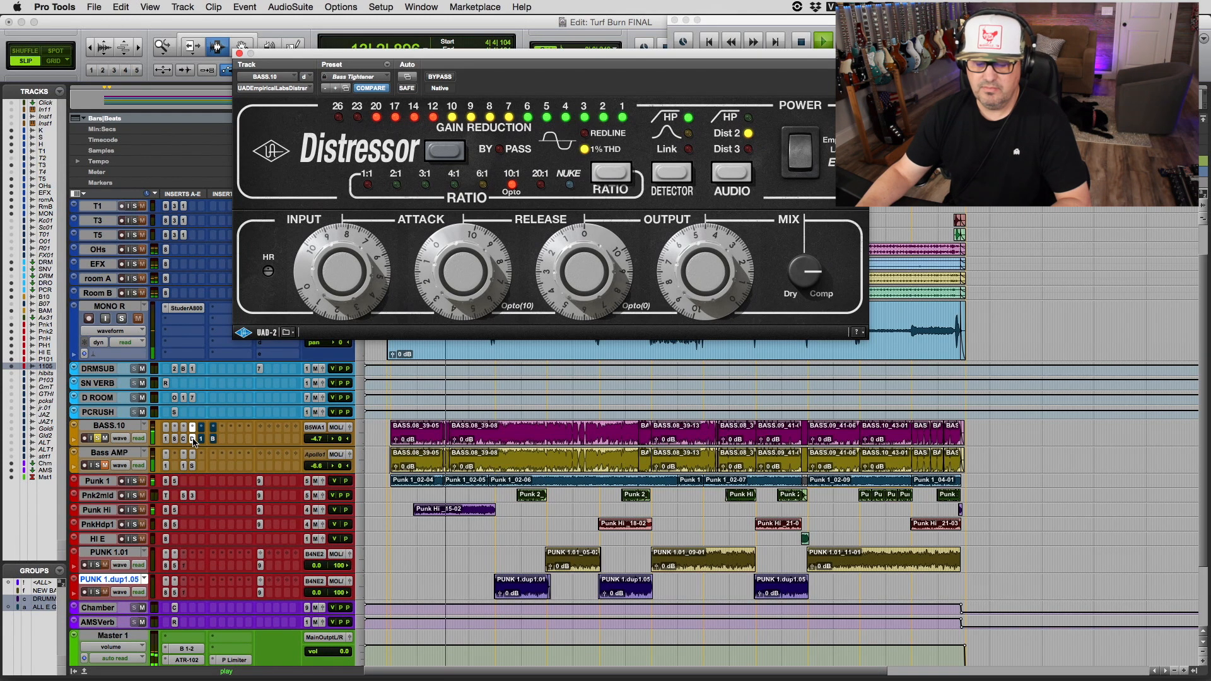
left_click(193, 440, "super")
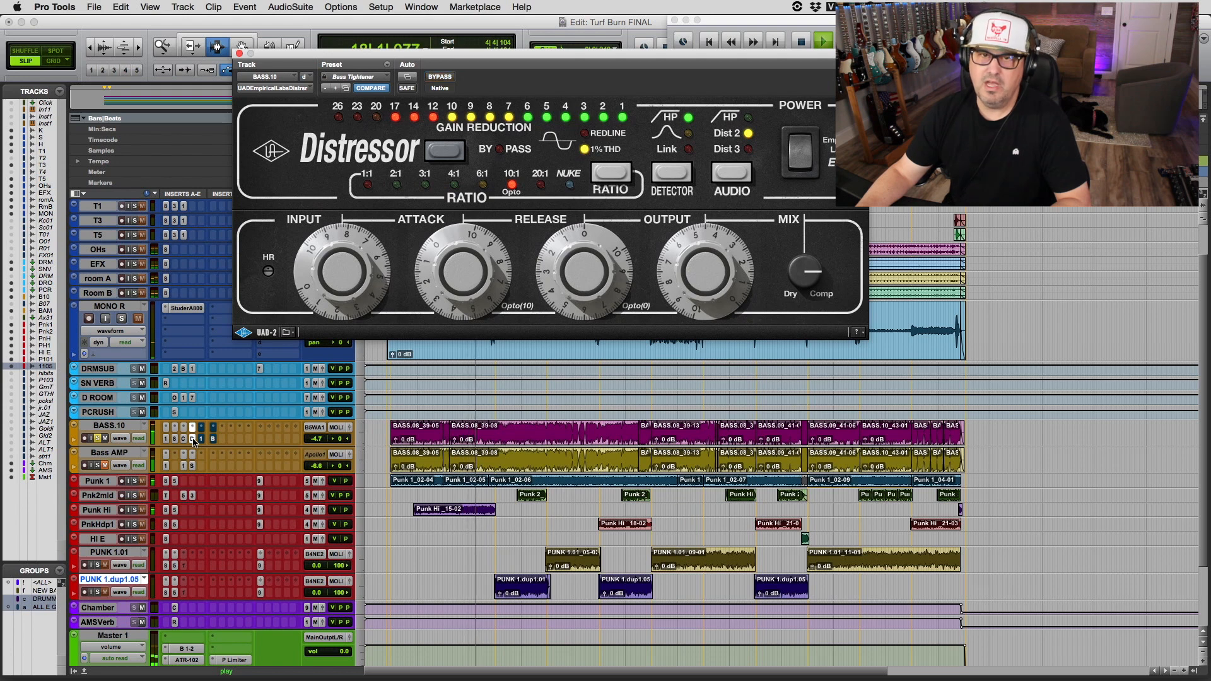
left_click(194, 440, "super")
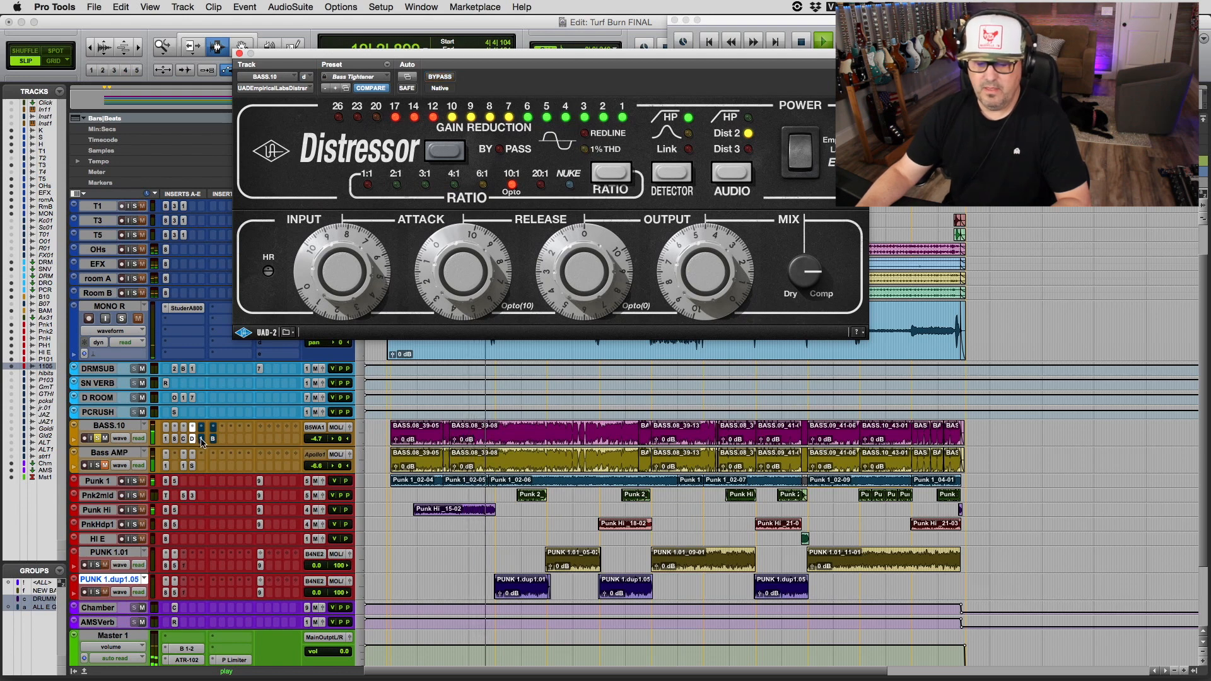
Step: Show the UAD Pultec EQP-1A insert on BASS.10, switch it in during playback to hear it, and bypass it again
left_click(203, 443)
left_click(202, 442)
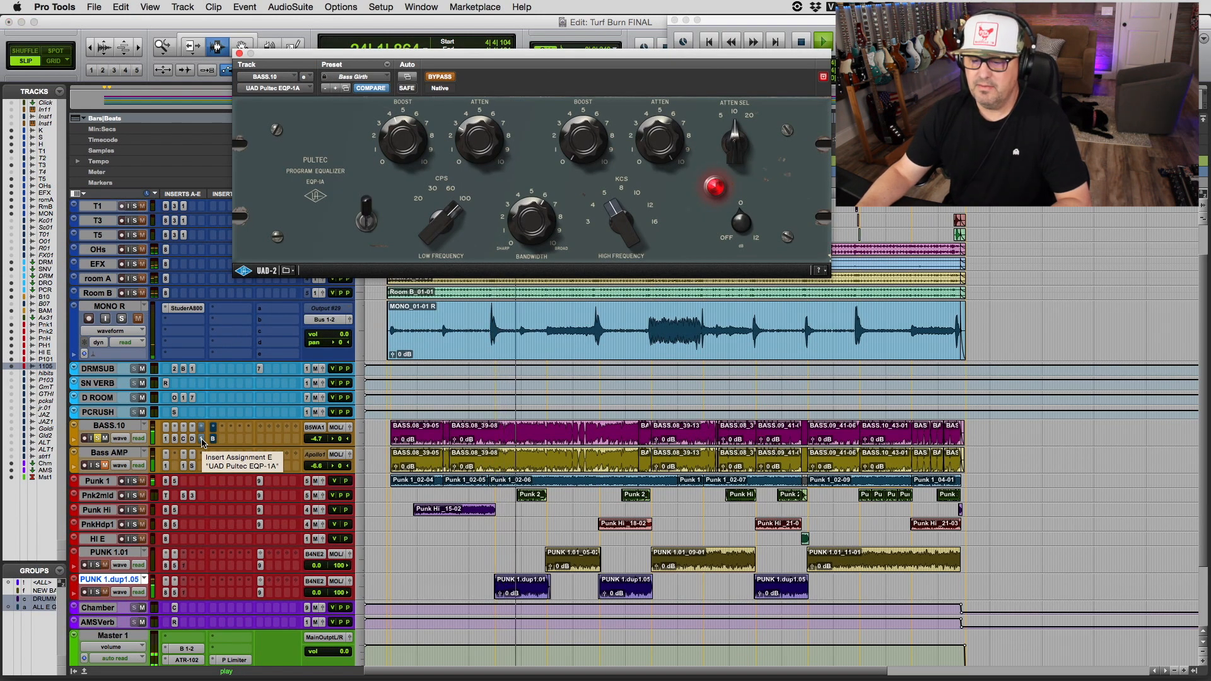
left_click(203, 441, "super")
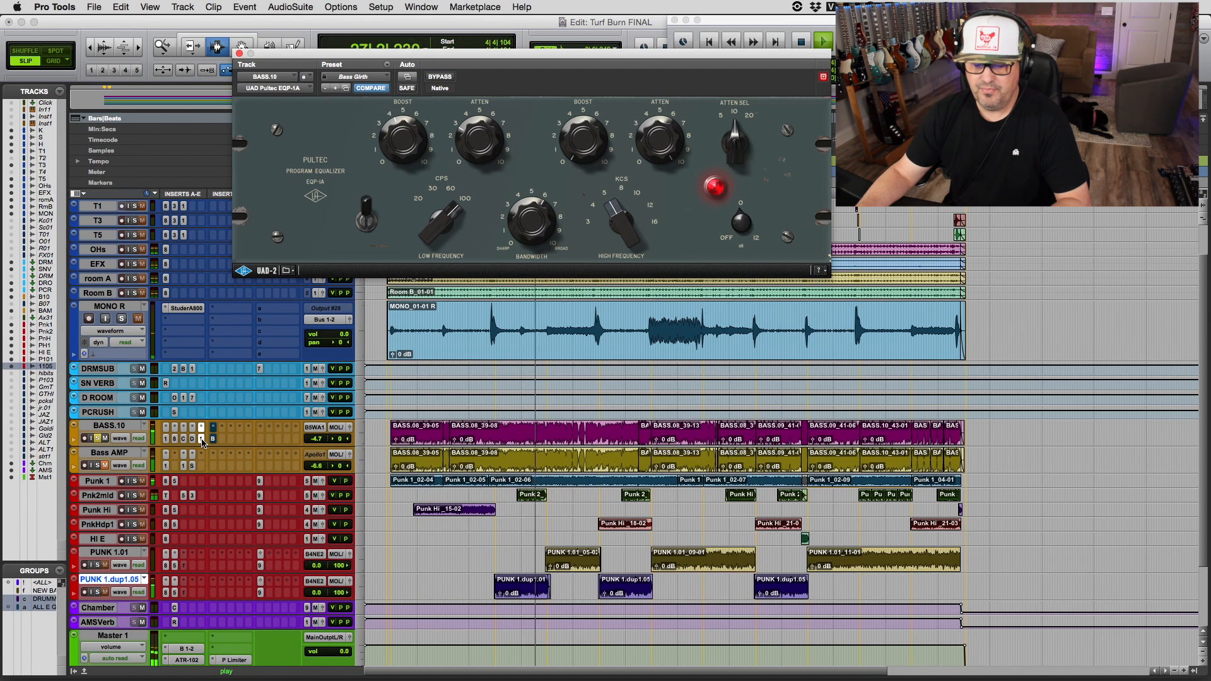
left_click(203, 442, "super")
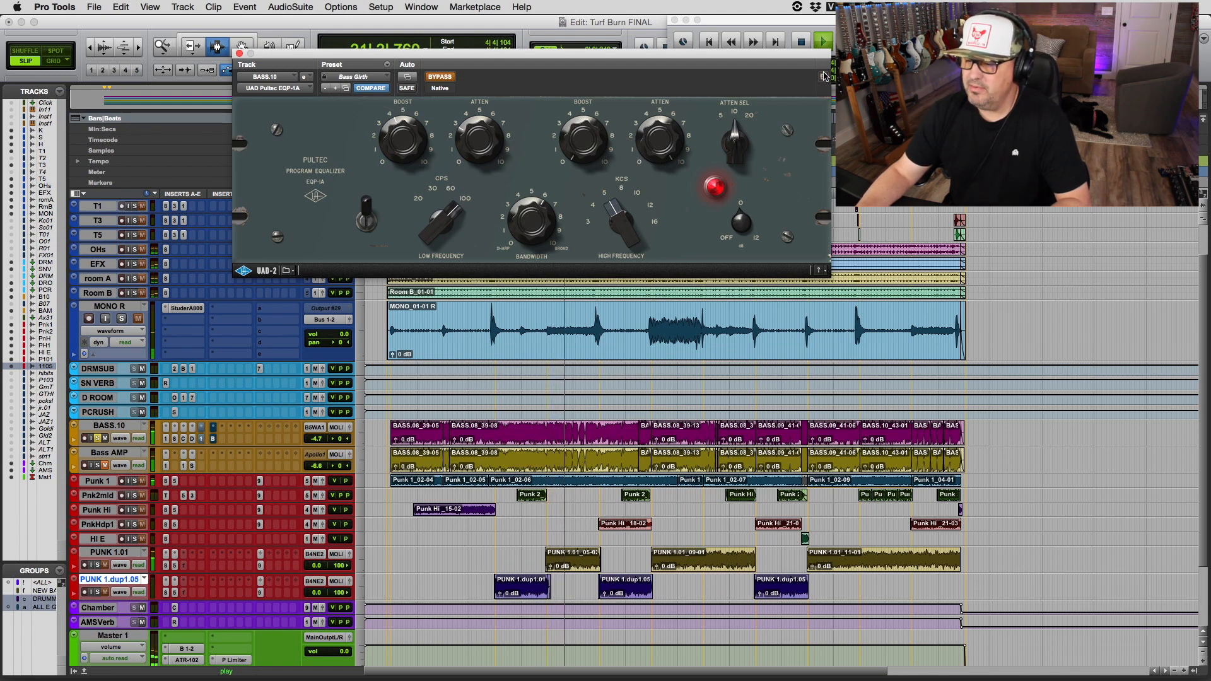
Step: Arrange the Pultec EQP-1A and Curve Bender windows one above the other so both EQs are fully visible
left_click_drag(805, 56, 756, 58)
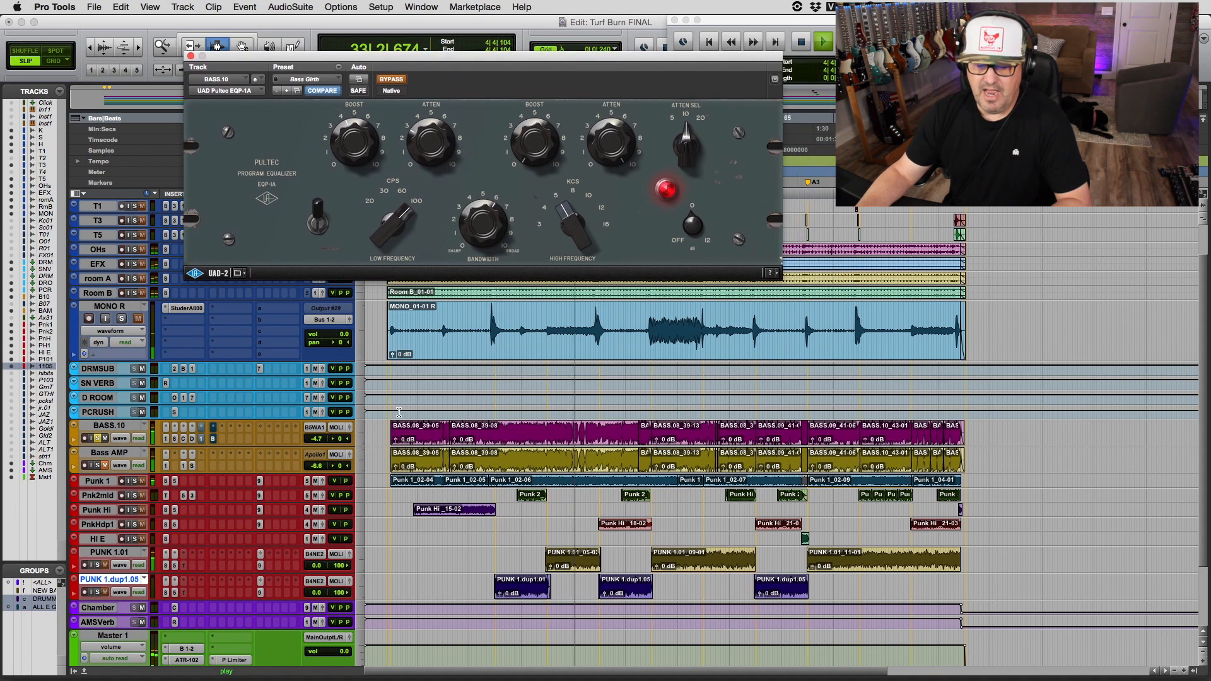
left_click(182, 439)
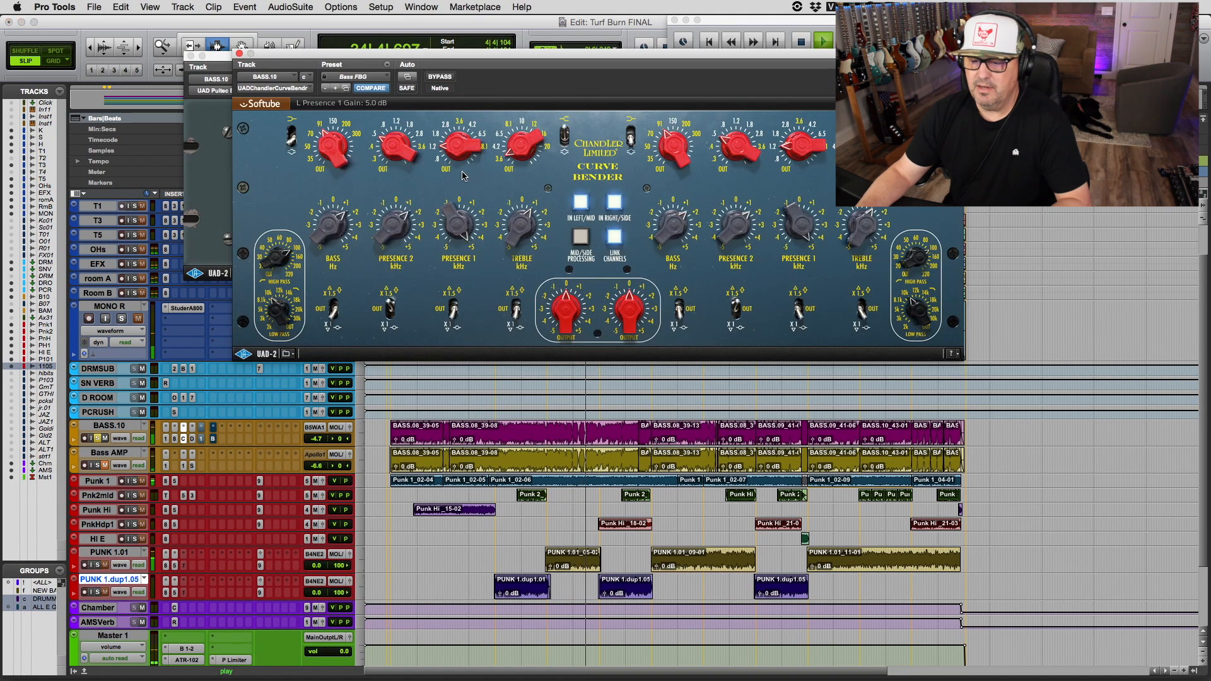
left_click_drag(514, 54, 512, 334)
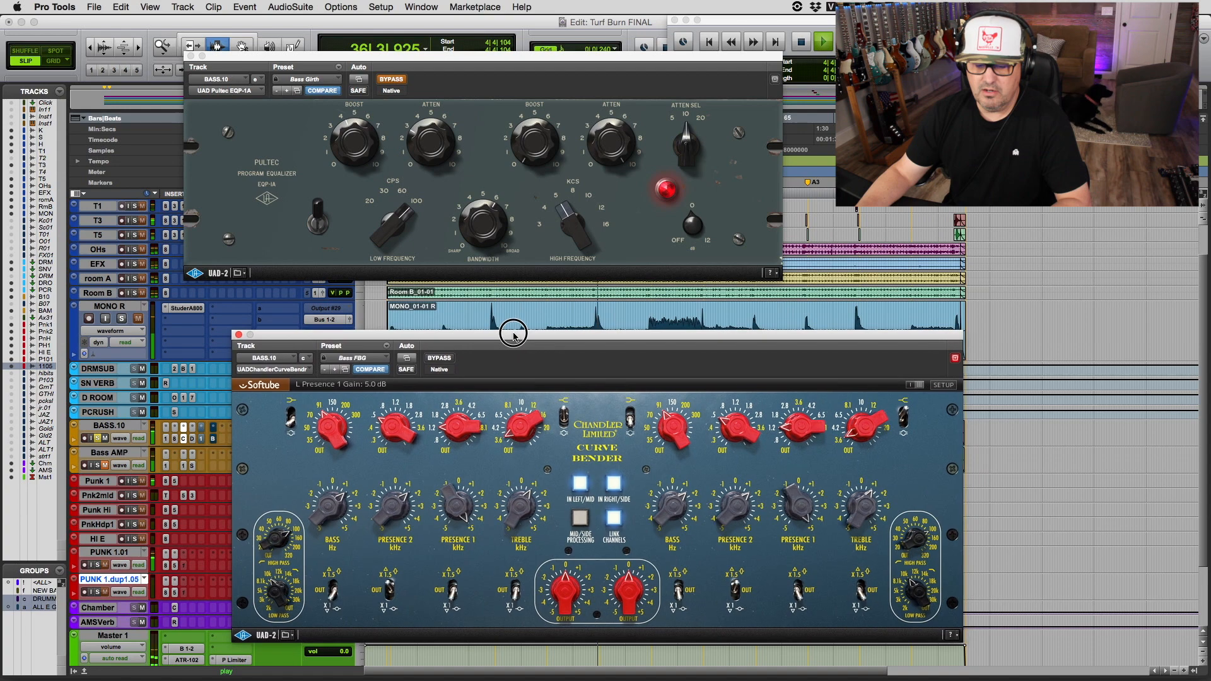
Step: Take the Pultec EQP-1A out of bypass during playback and compare the Curve Bender on and bypassed, leaving both EQs active
left_click(202, 442, "super")
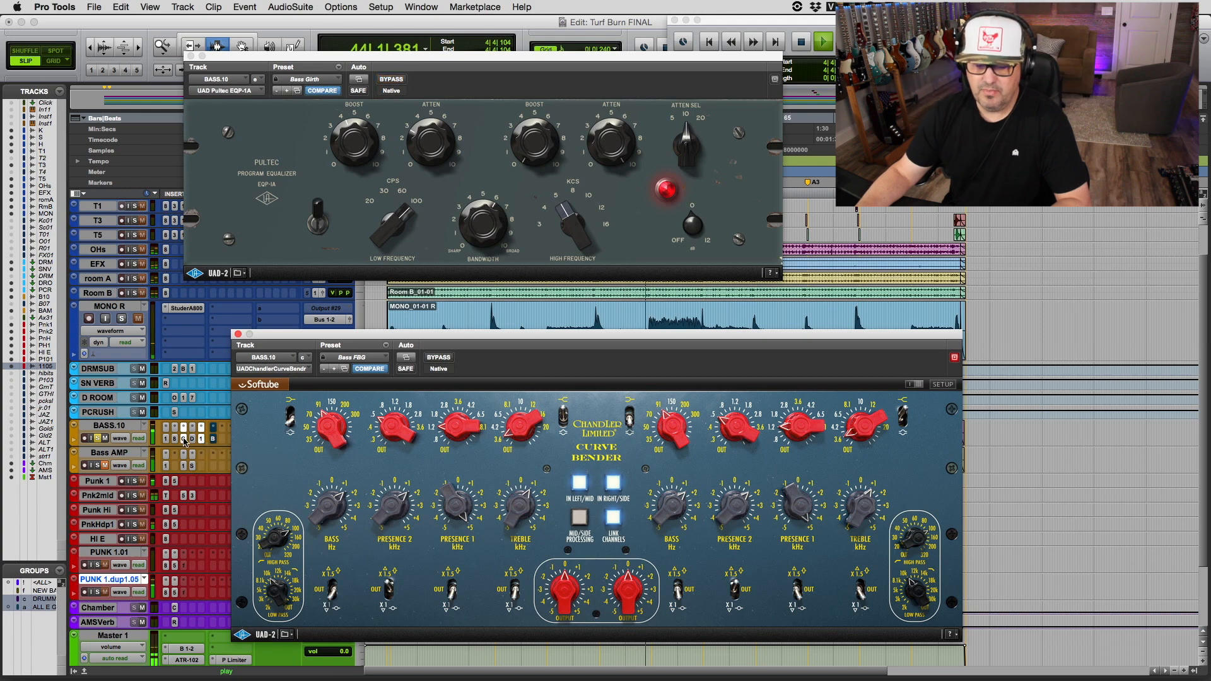
left_click(185, 442, "super")
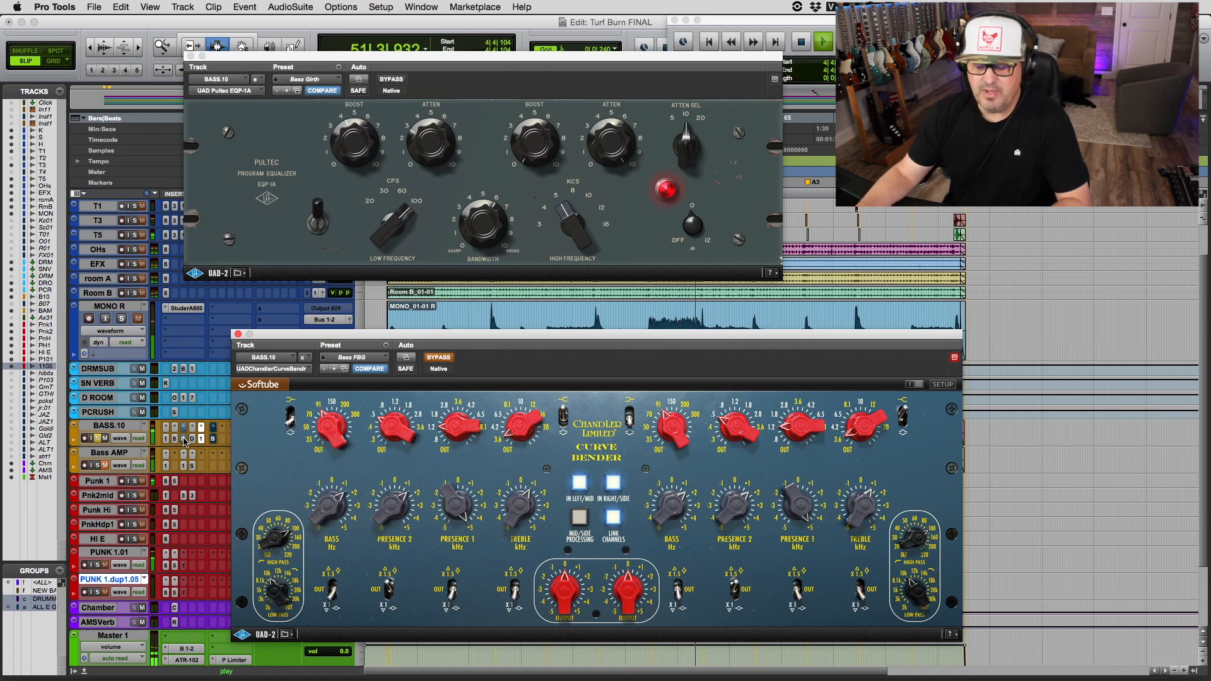
left_click(184, 439, "super")
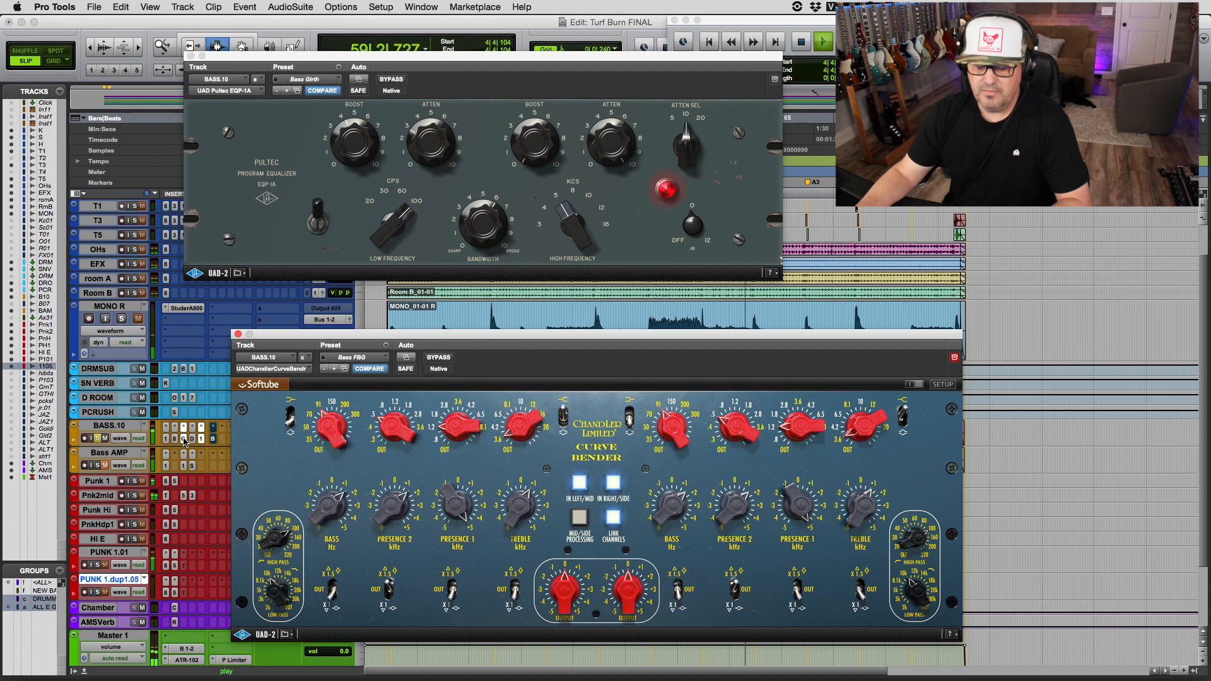
left_click(185, 439, "super")
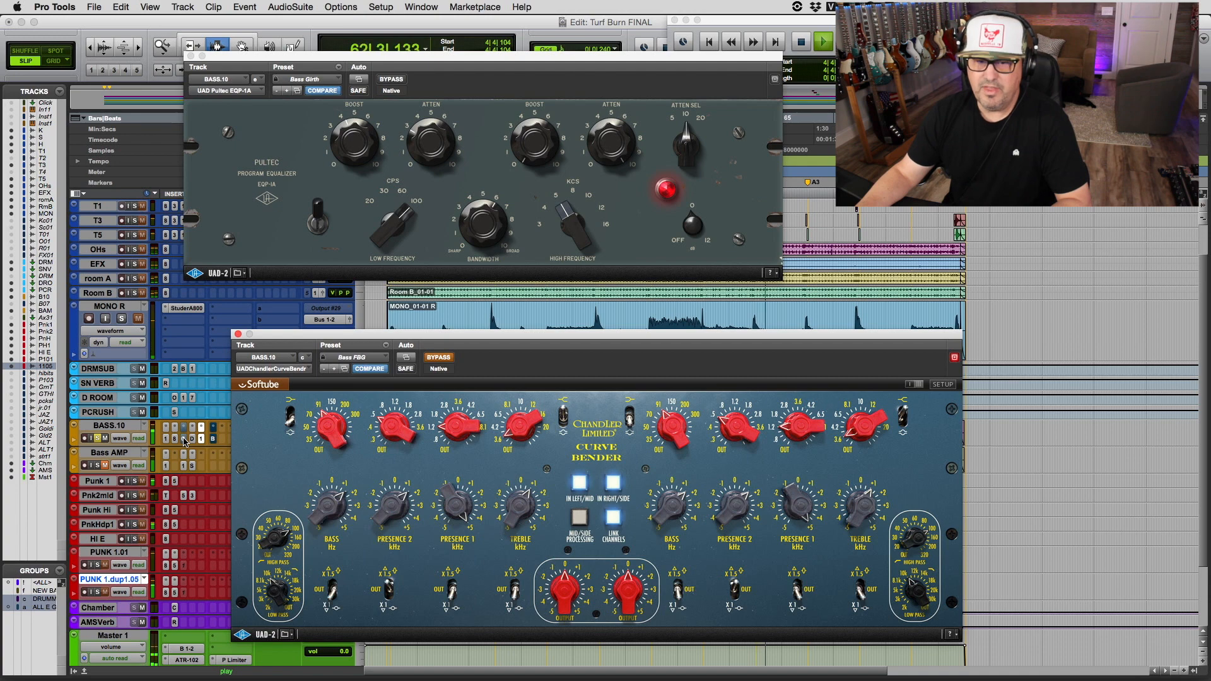
left_click(184, 440, "super")
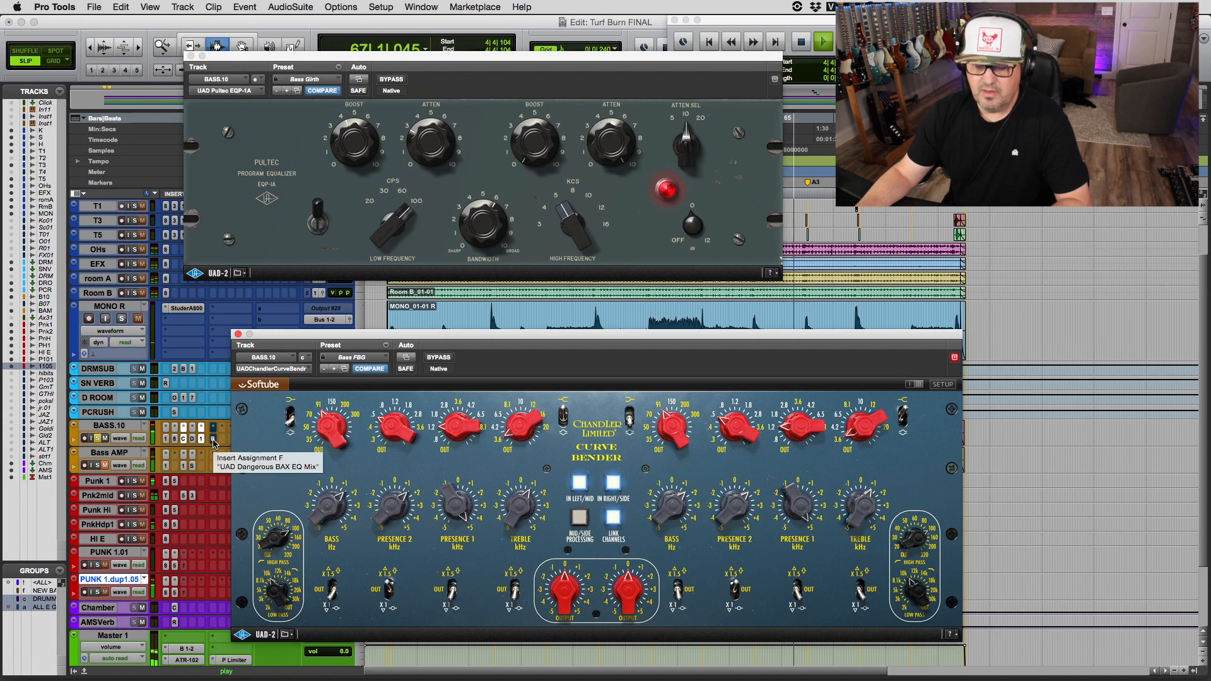
Step: Show the UAD Dangerous BAX EQ insert on BASS.10, restart playback, compare it bypassed and on, and stop with it active
left_click(214, 441)
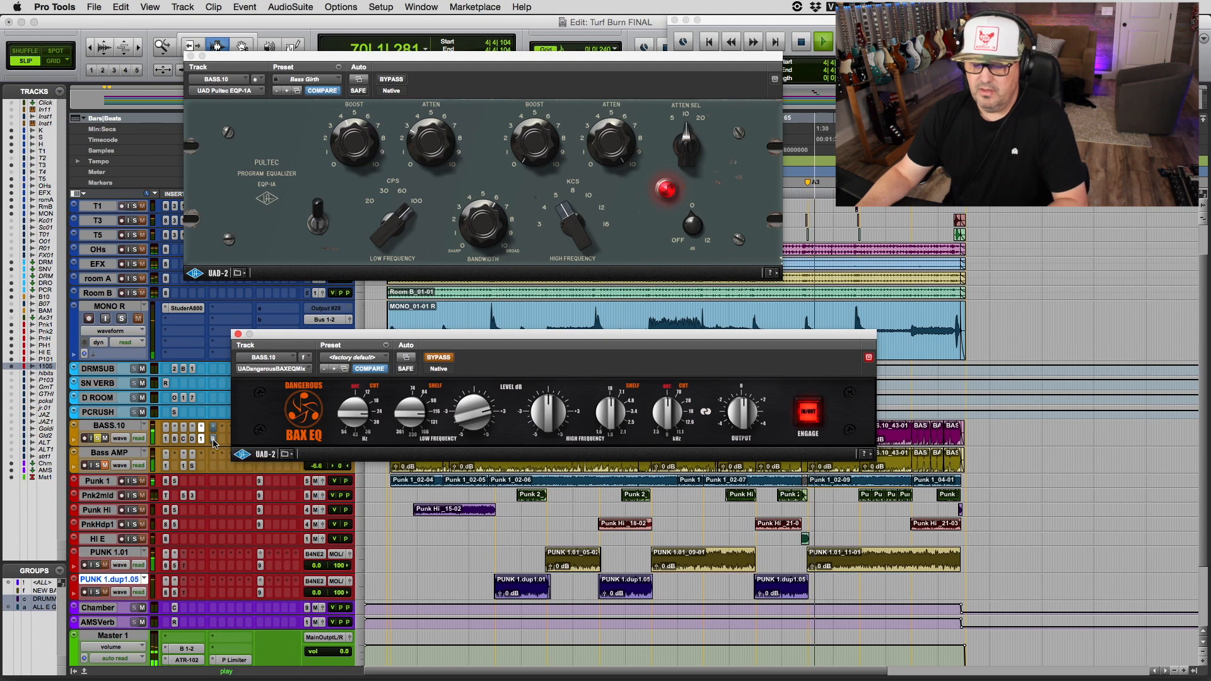
key("space")
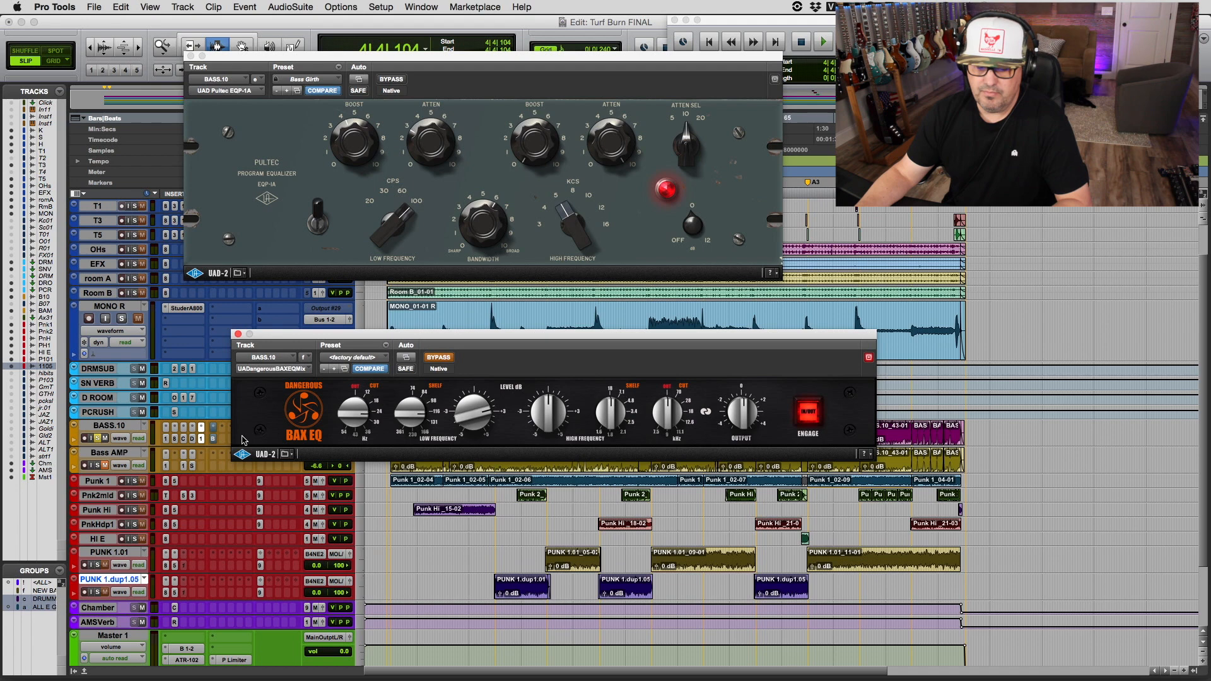
key("space")
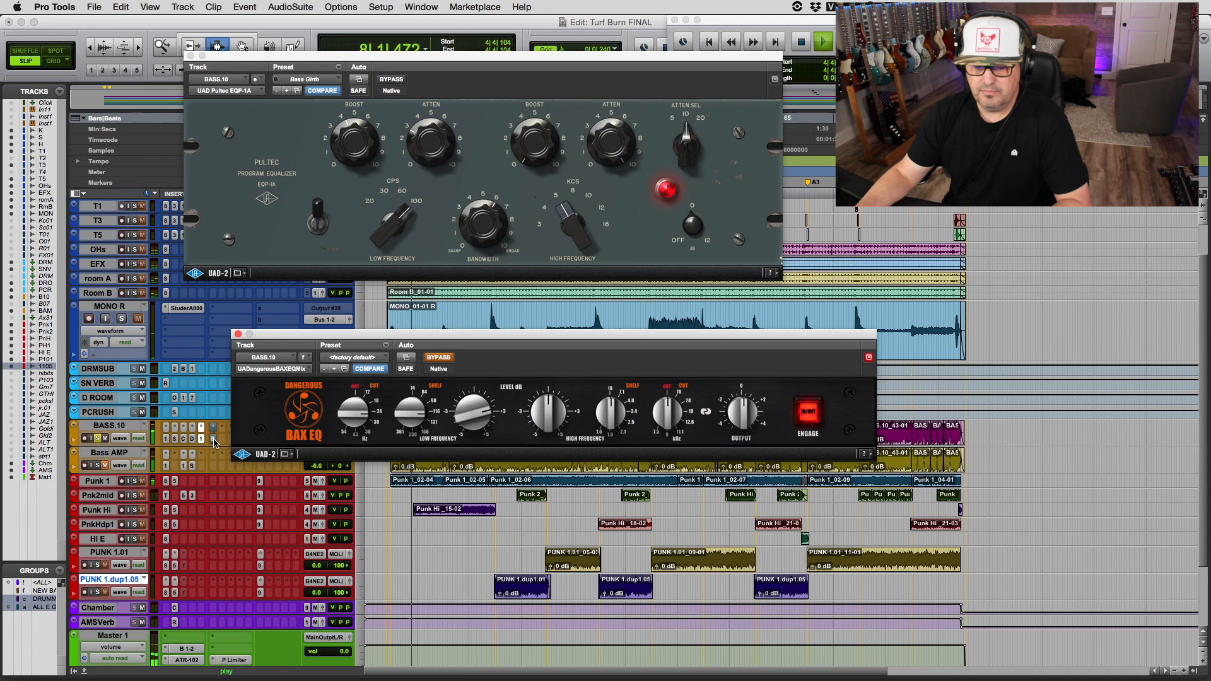
left_click(213, 440, "super")
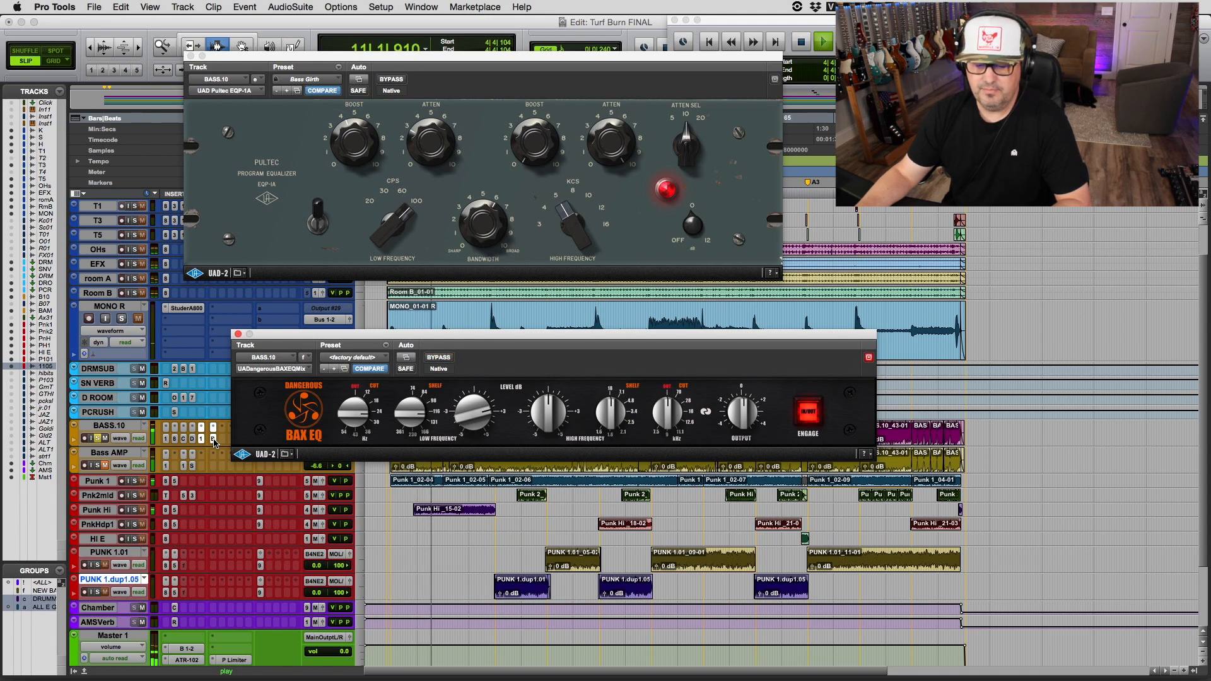
left_click(213, 440, "super")
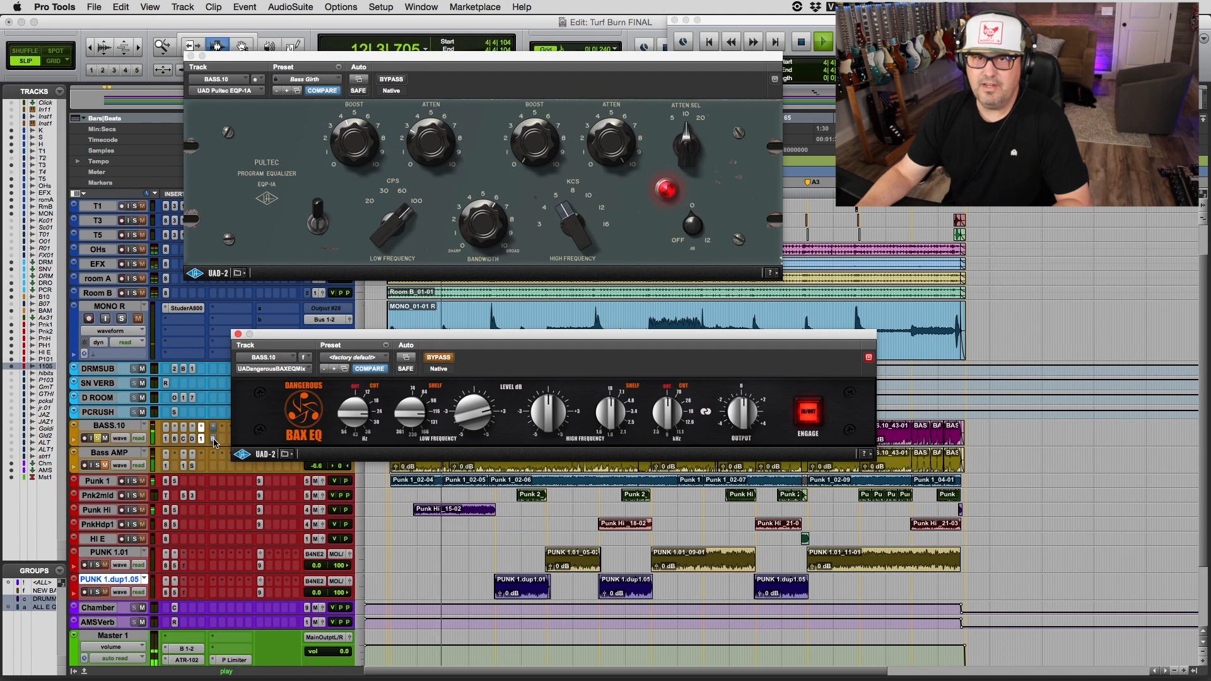
left_click(213, 439, "super")
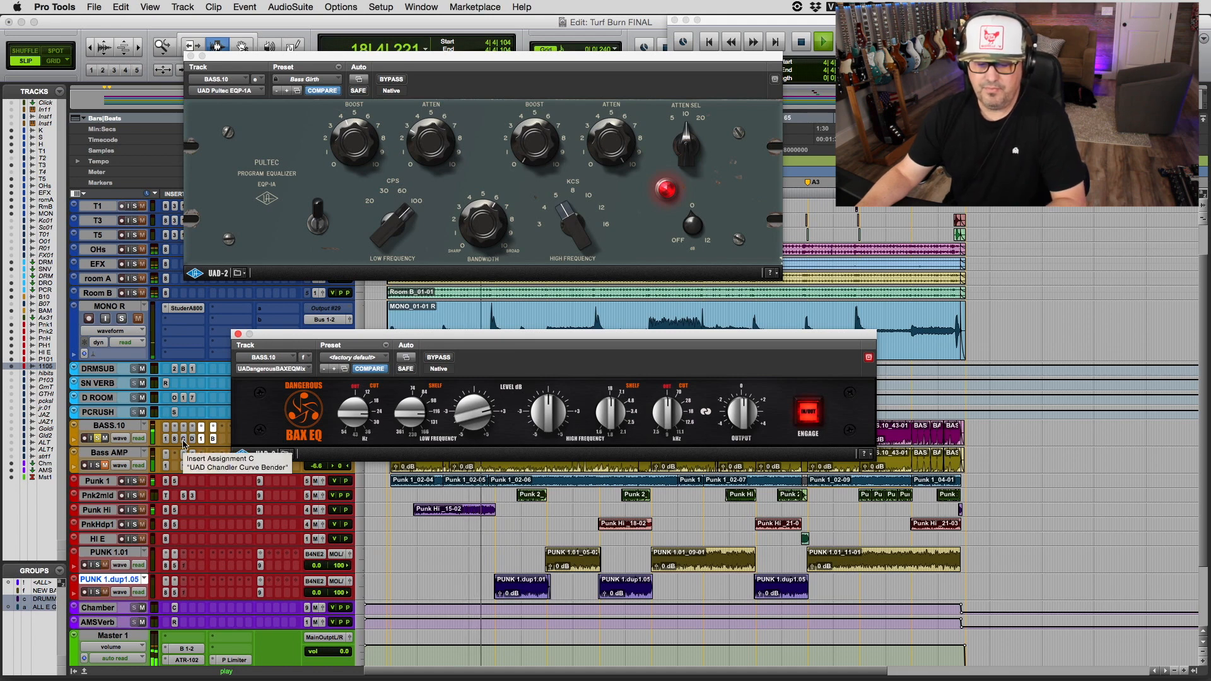
key("space")
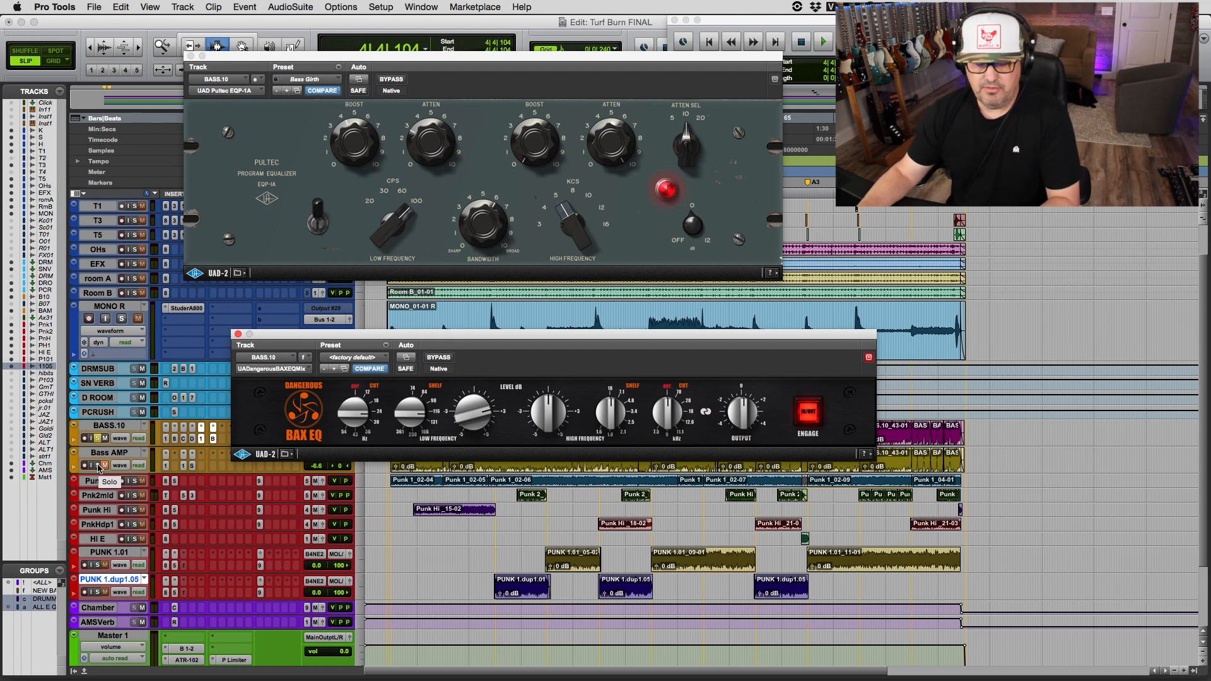
Step: Play the soloed BASS.10 track while closing the BAX EQ window, stop playback, and switch the solo to Bass AMP
left_click(103, 467)
key("space")
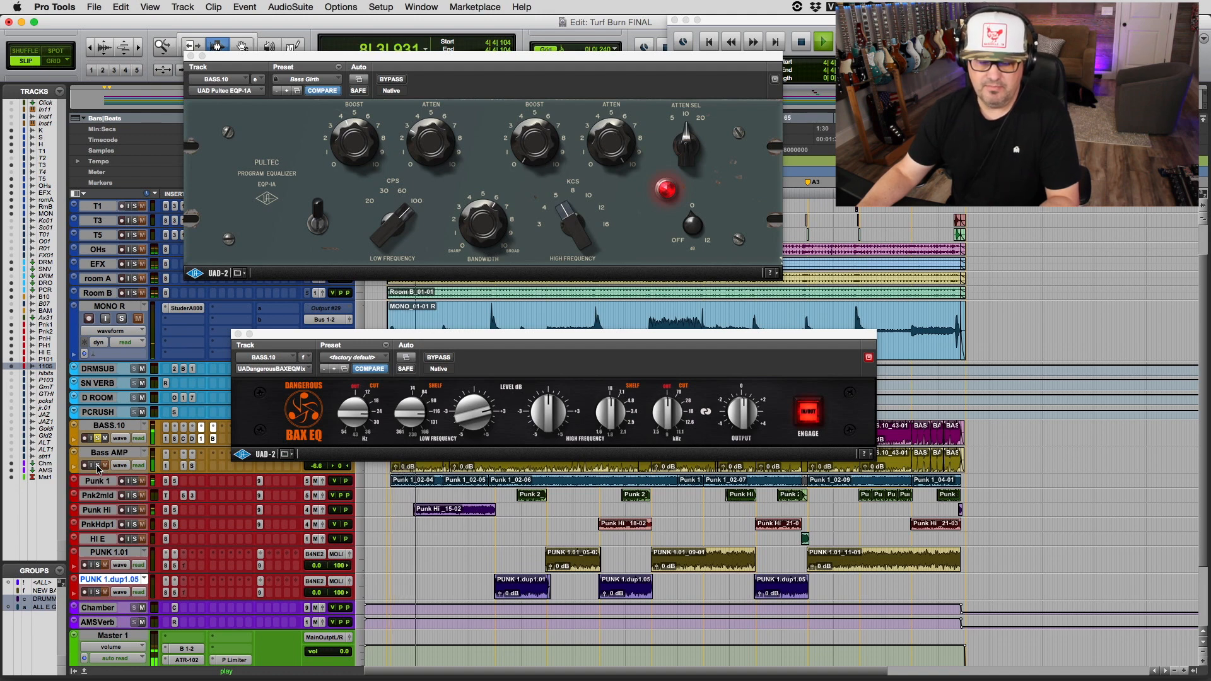
left_click(238, 334)
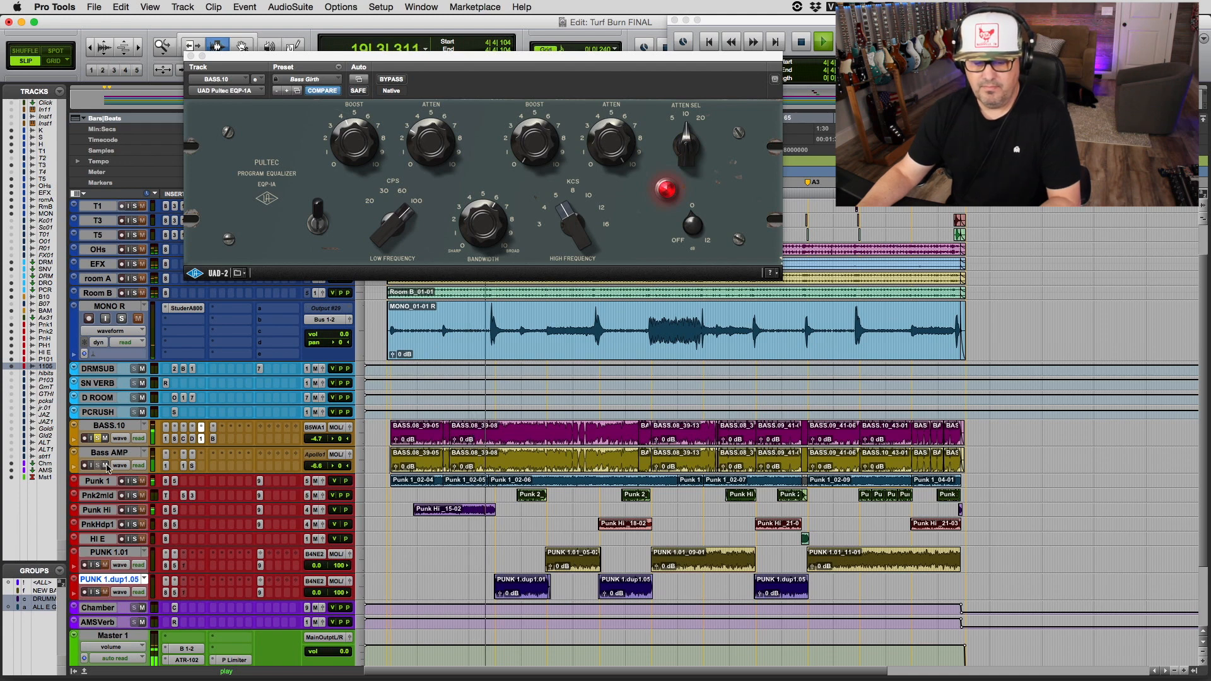
key("space")
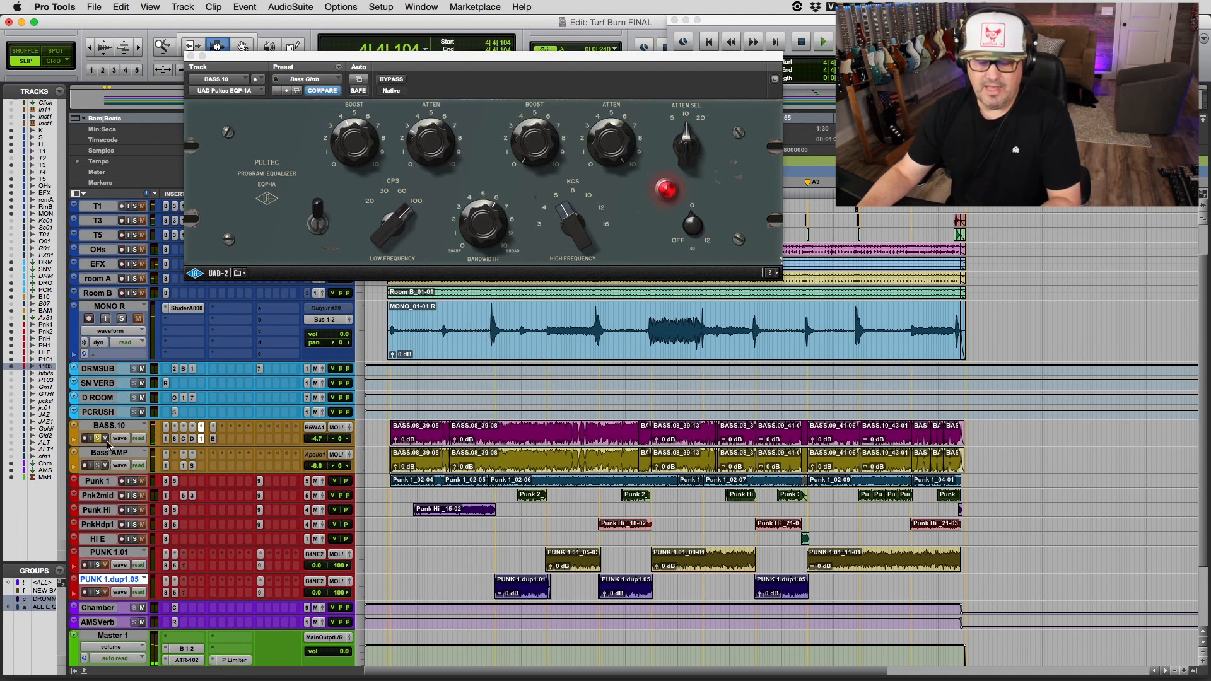
left_click(105, 438)
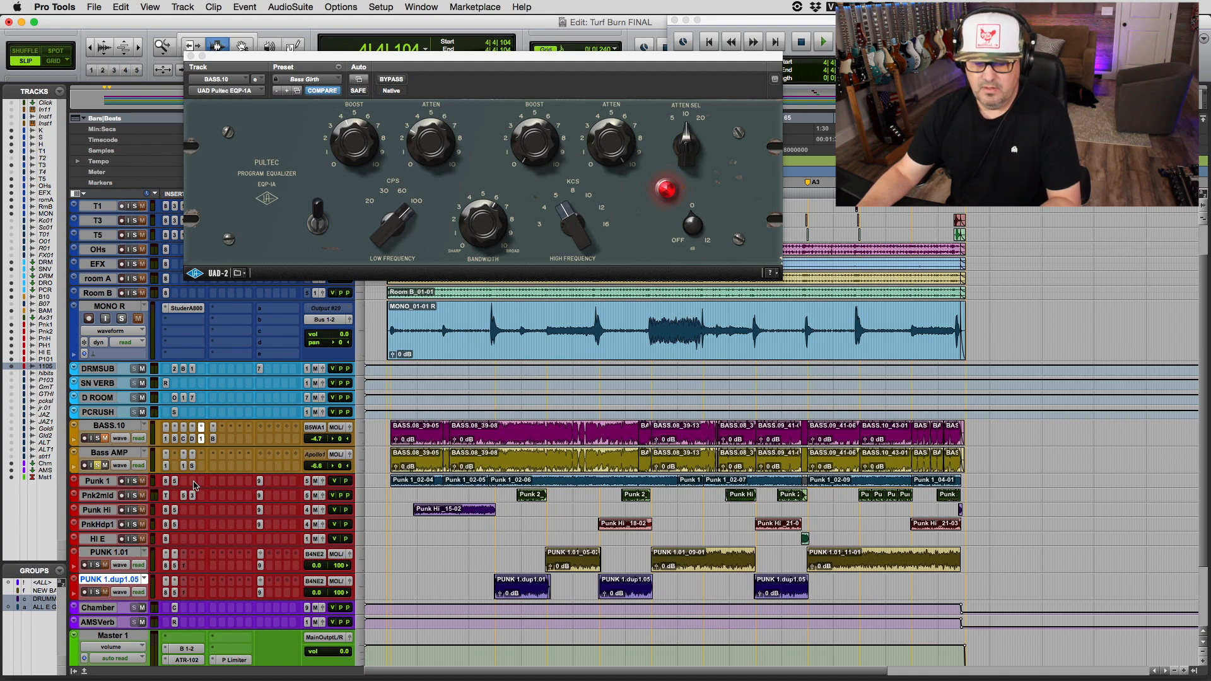
Step: Show the C1 Gate insert on Bass AMP, close it, and bring up the track's UAD Neve 1081 insert
left_click(166, 467)
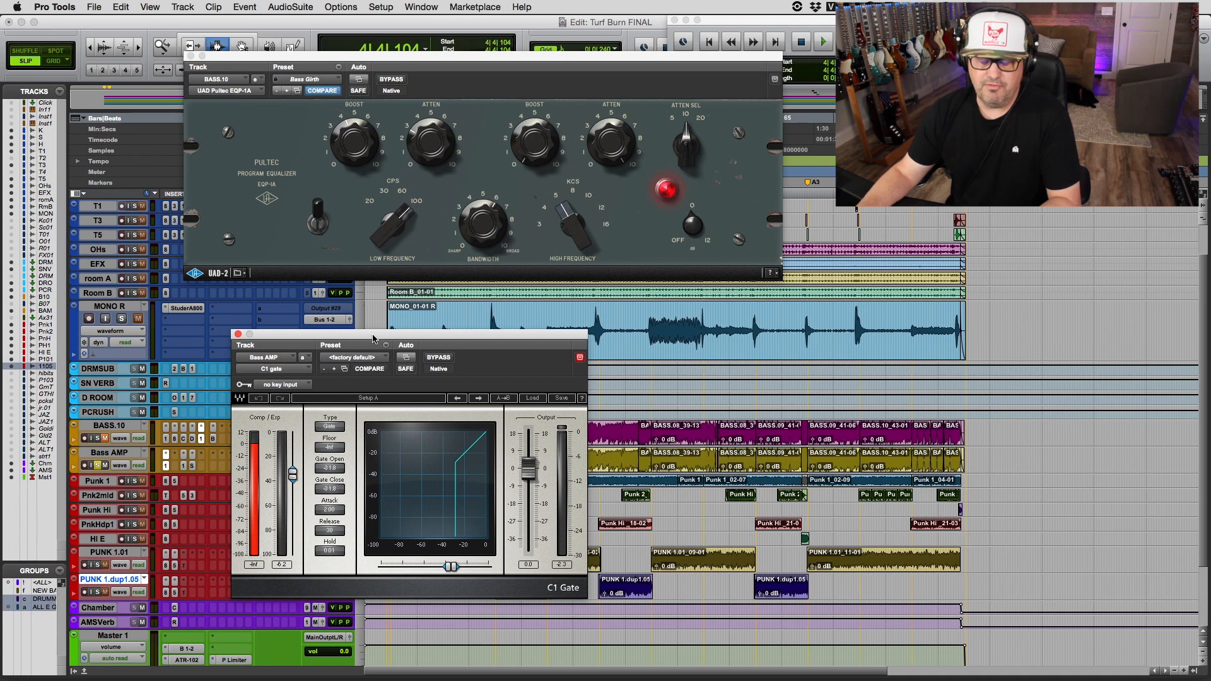
left_click(238, 335)
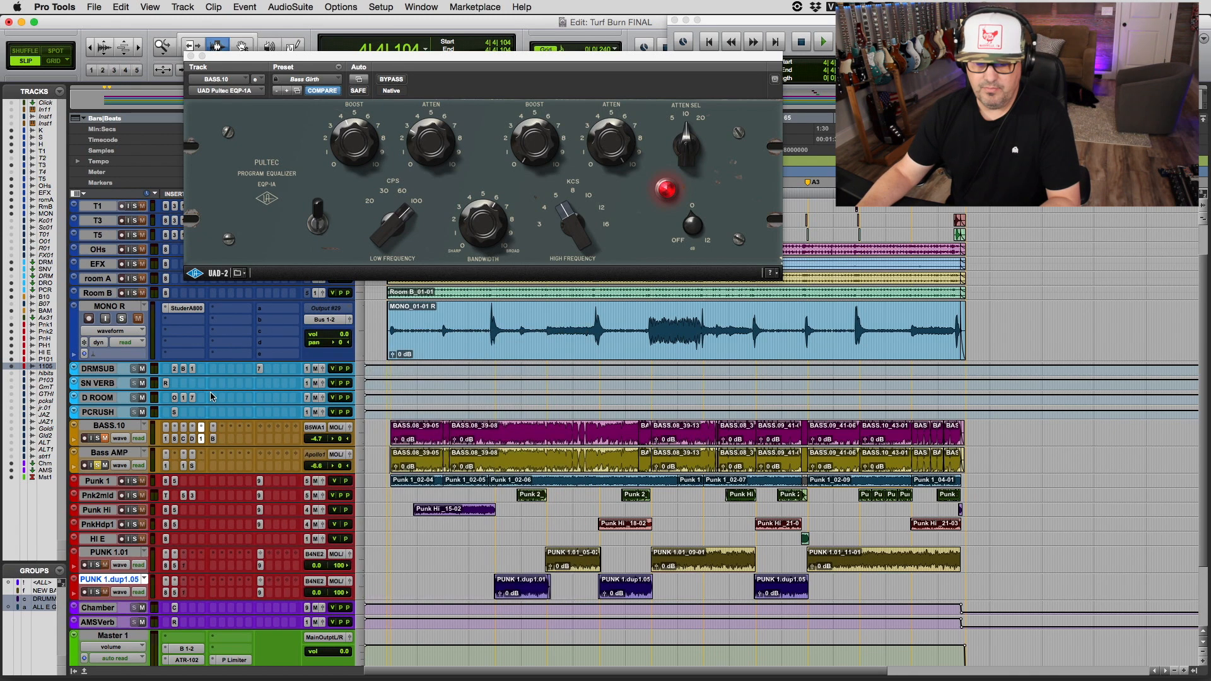
left_click(188, 467)
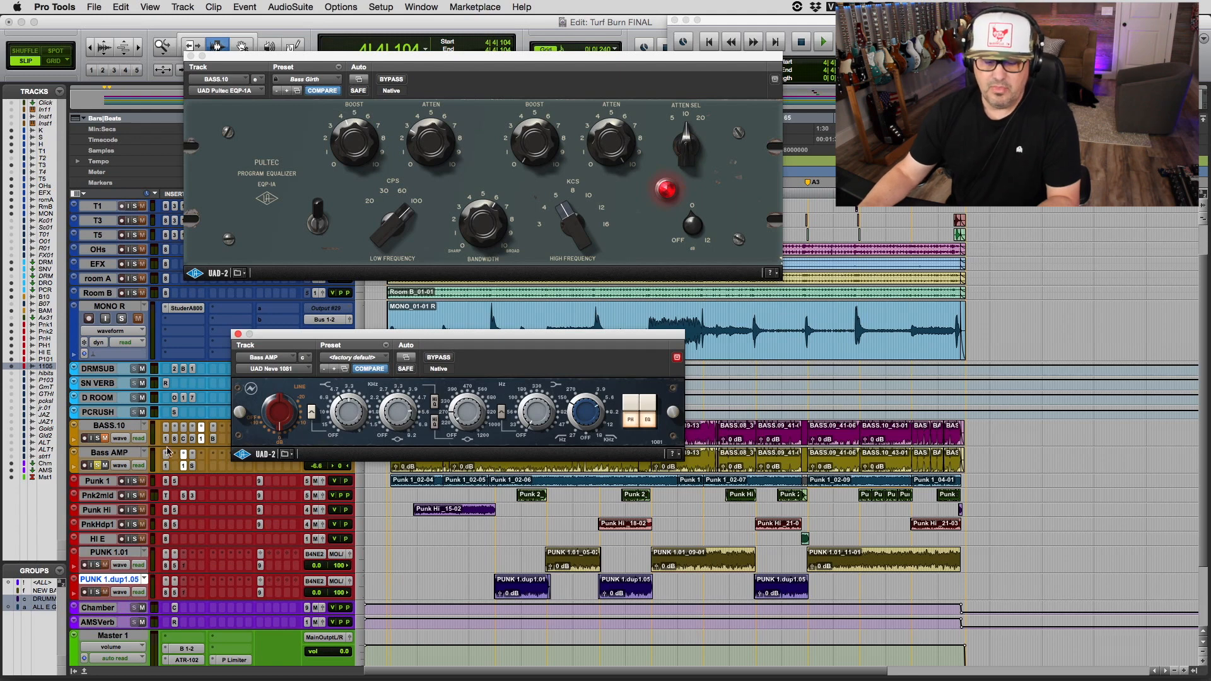
Step: Play the bass and try the phase switch on the Bass AMP track's Neve 1081, then stop playback
left_click(104, 440)
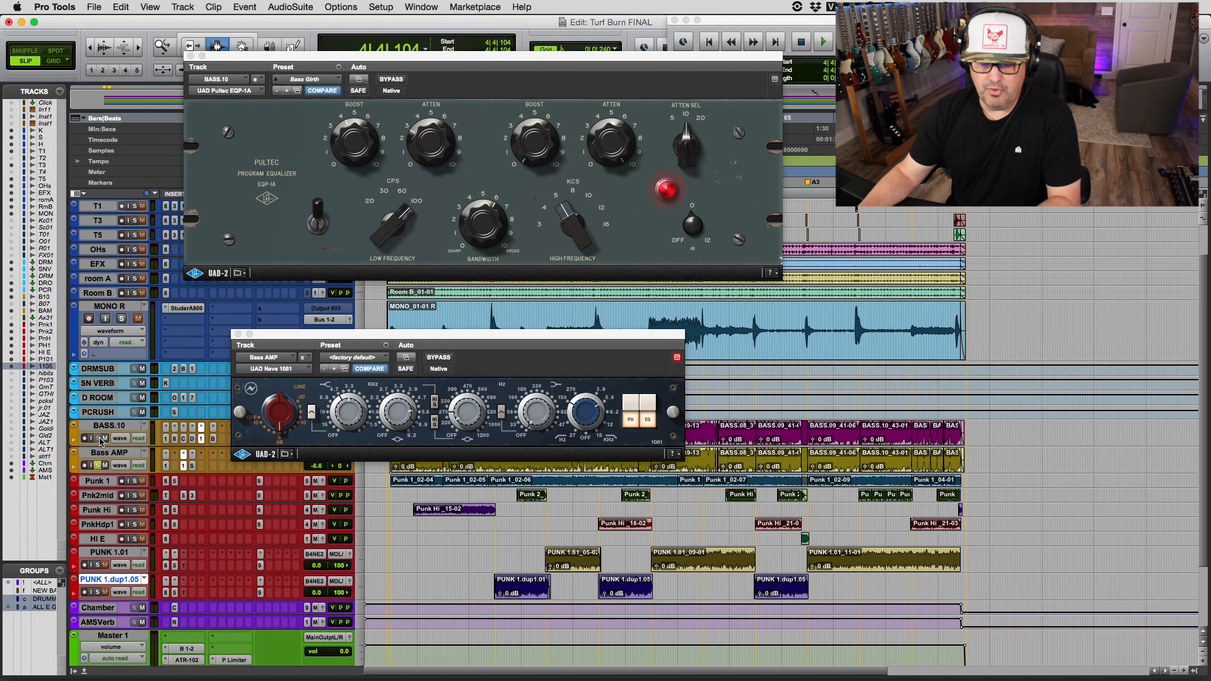
key("space")
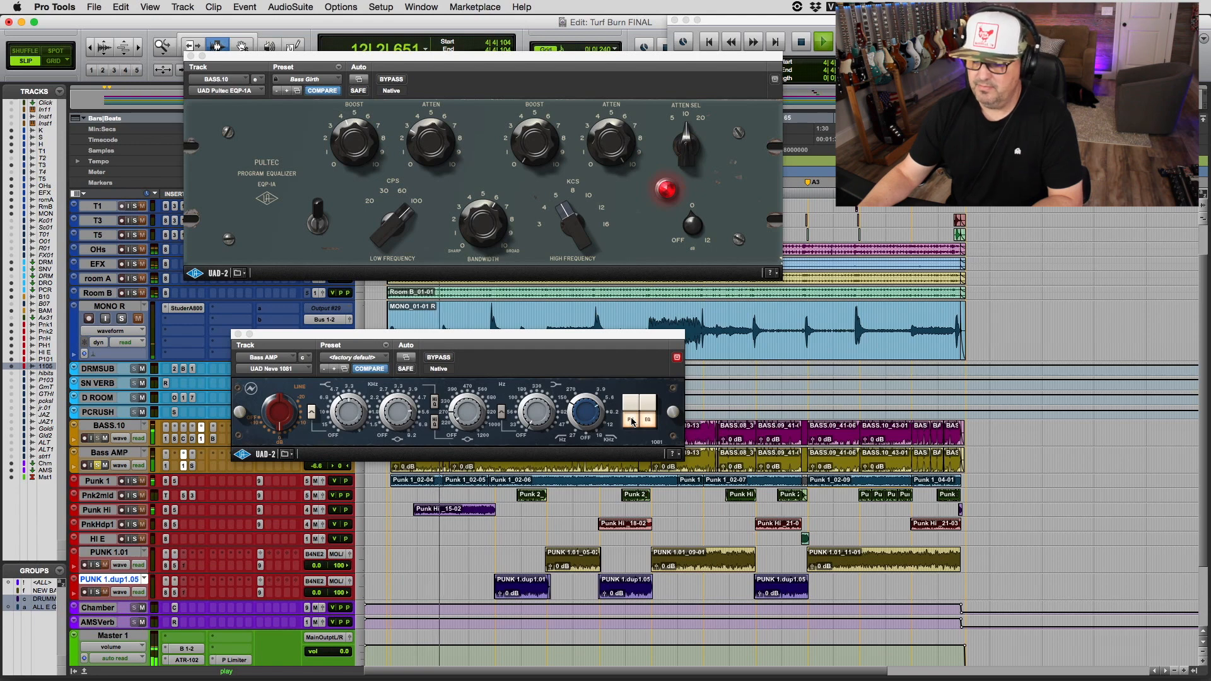
left_click(632, 421)
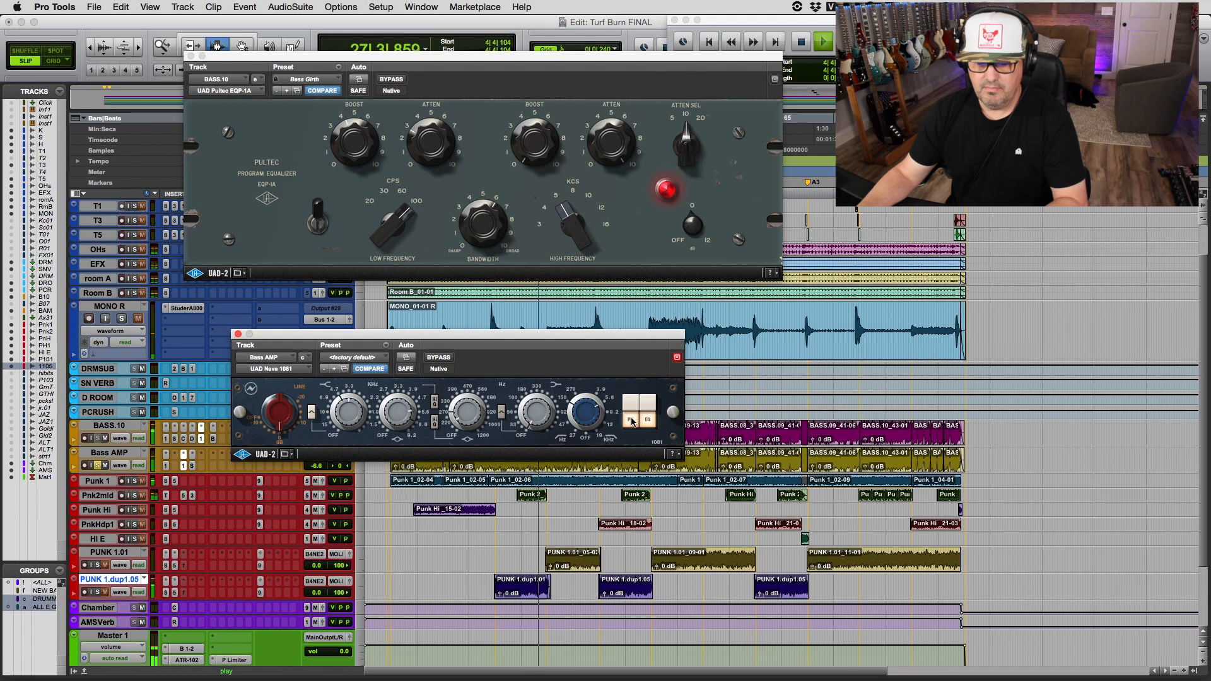
key("space")
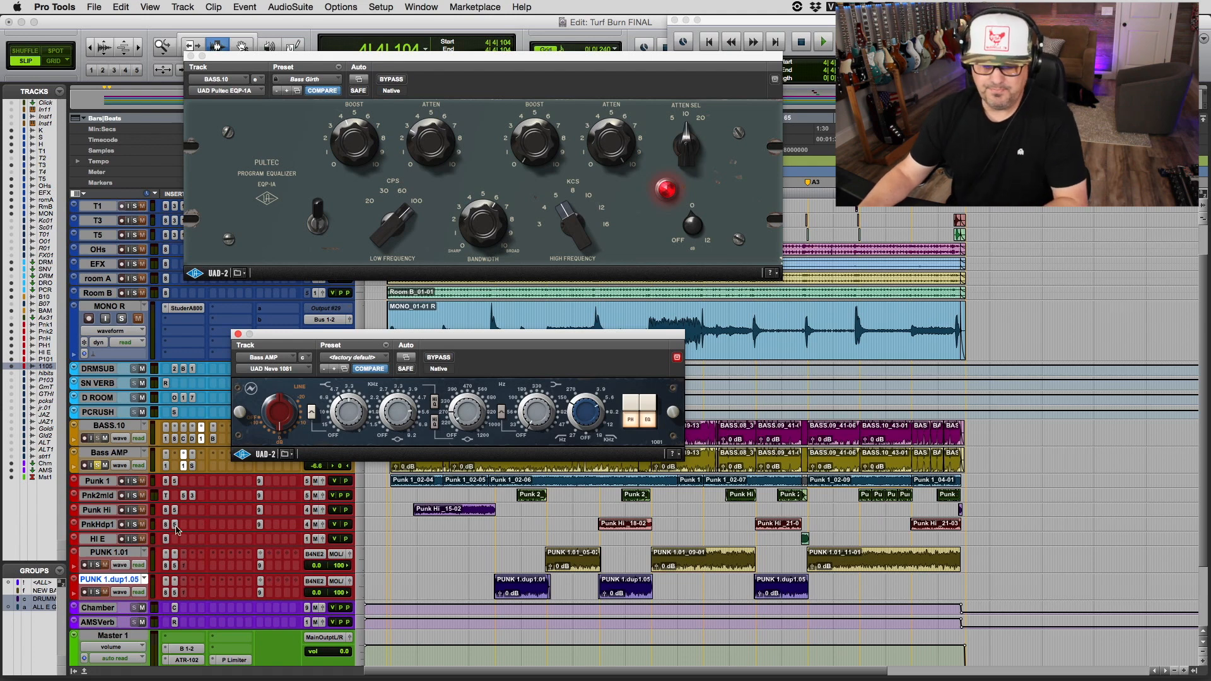
Step: Show the UAD Suhr PT100 insert on Bass AMP and compare it bypassed and on during playback, leaving it active
left_click(192, 467)
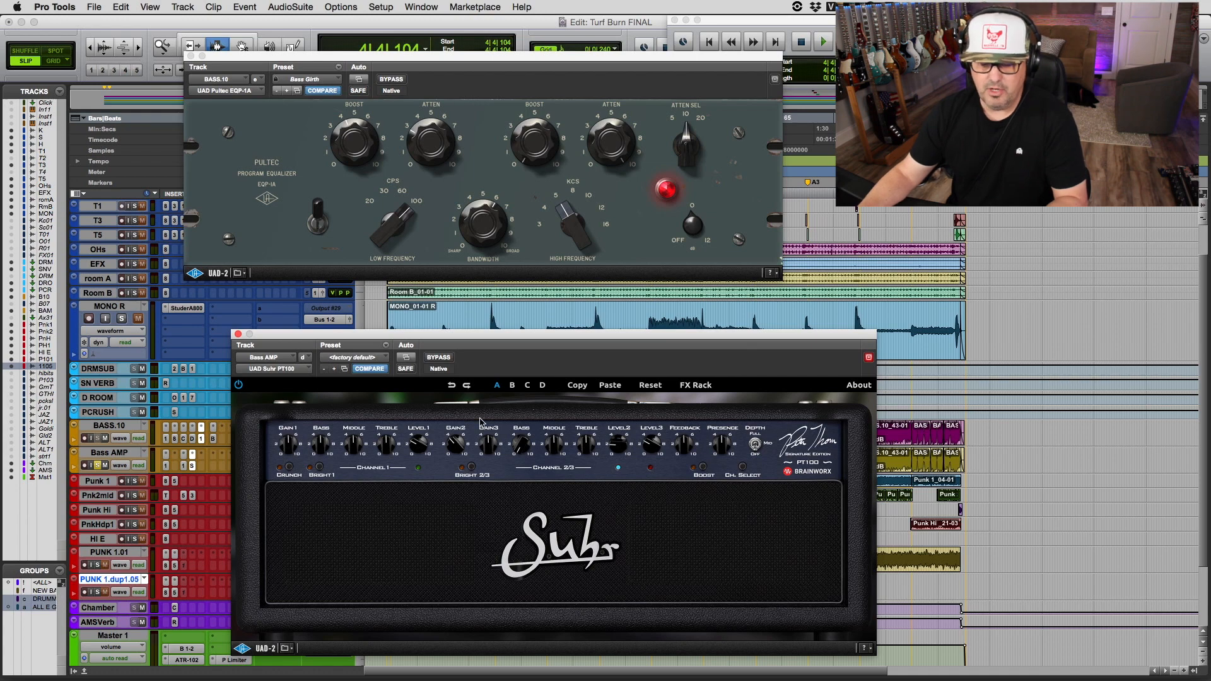
left_click(192, 466, "super")
key("space")
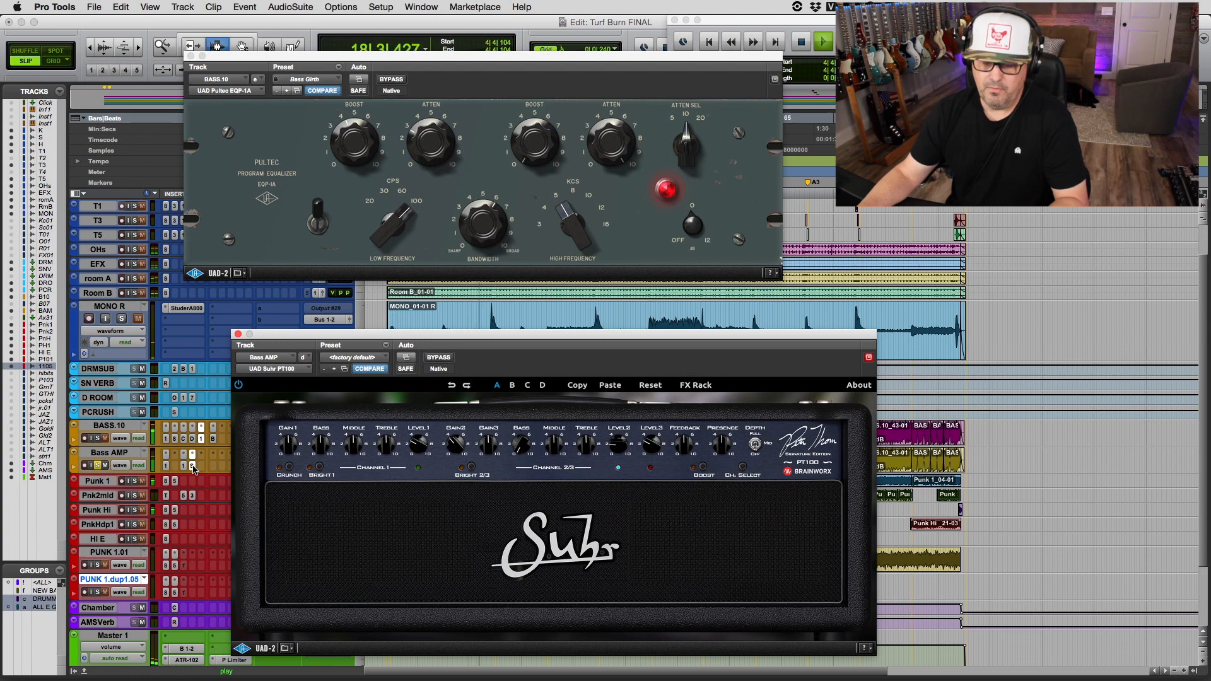
left_click(192, 467, "super")
left_click(192, 467, "super")
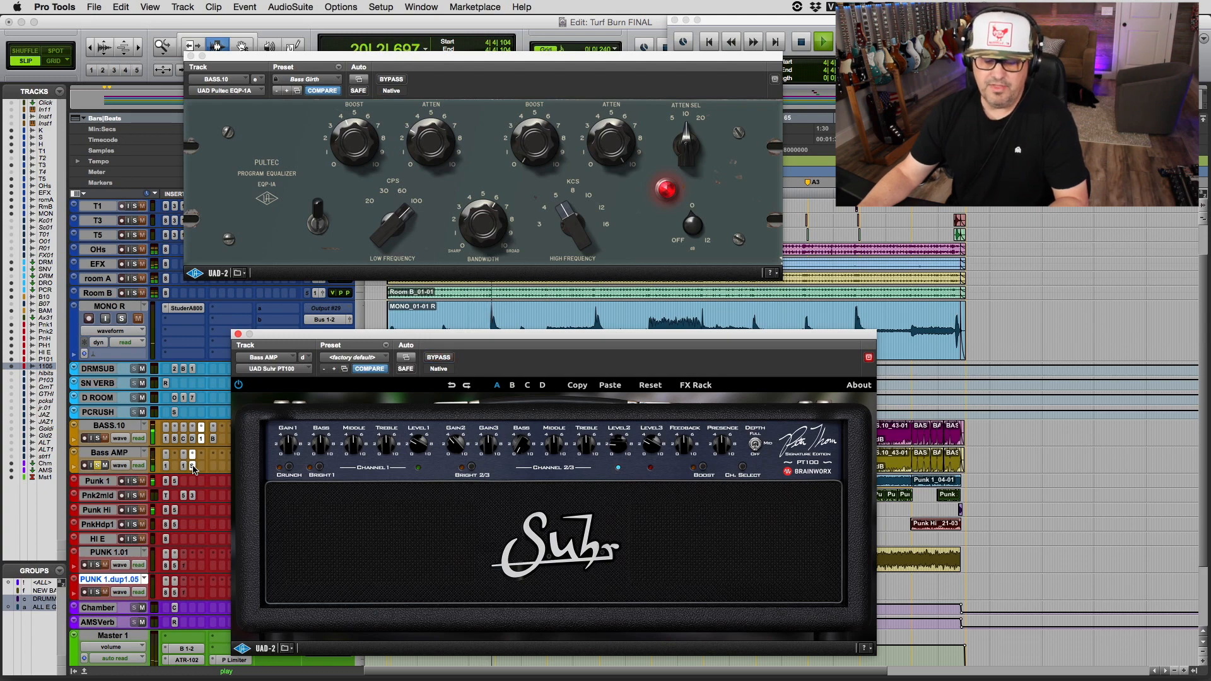
Step: Alternate the solo between BASS.10 and Bass AMP during playback to compare the two bass tracks, then stop
left_click(98, 438)
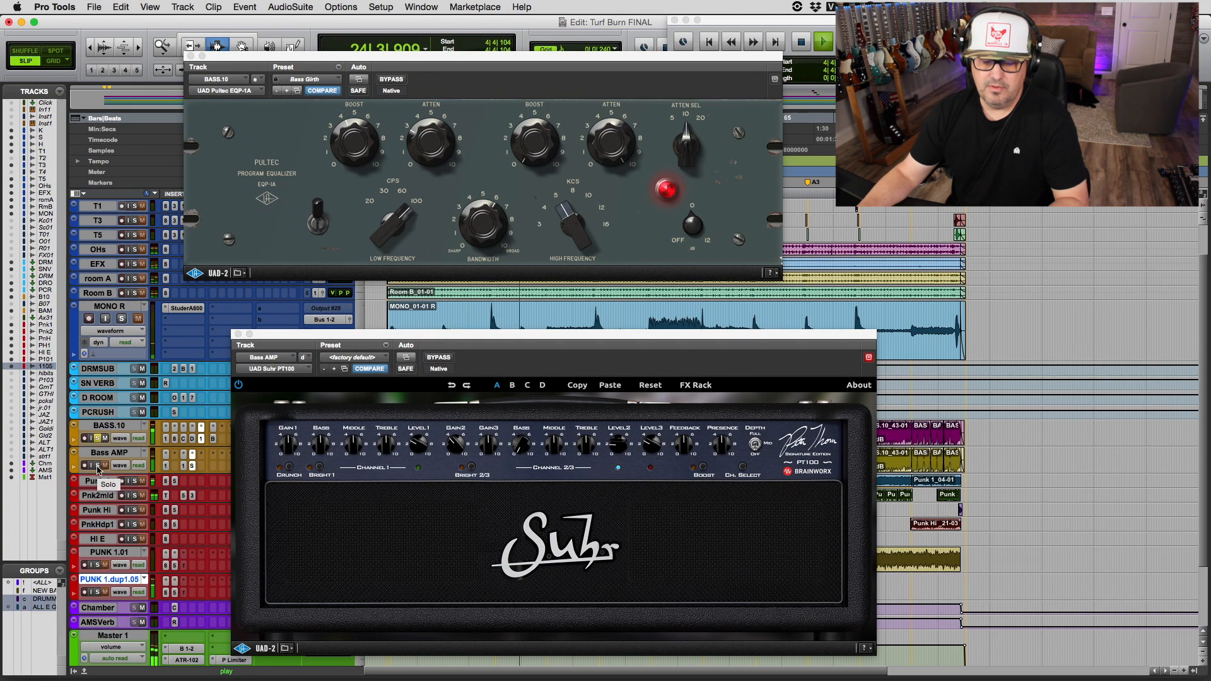
left_click(97, 465)
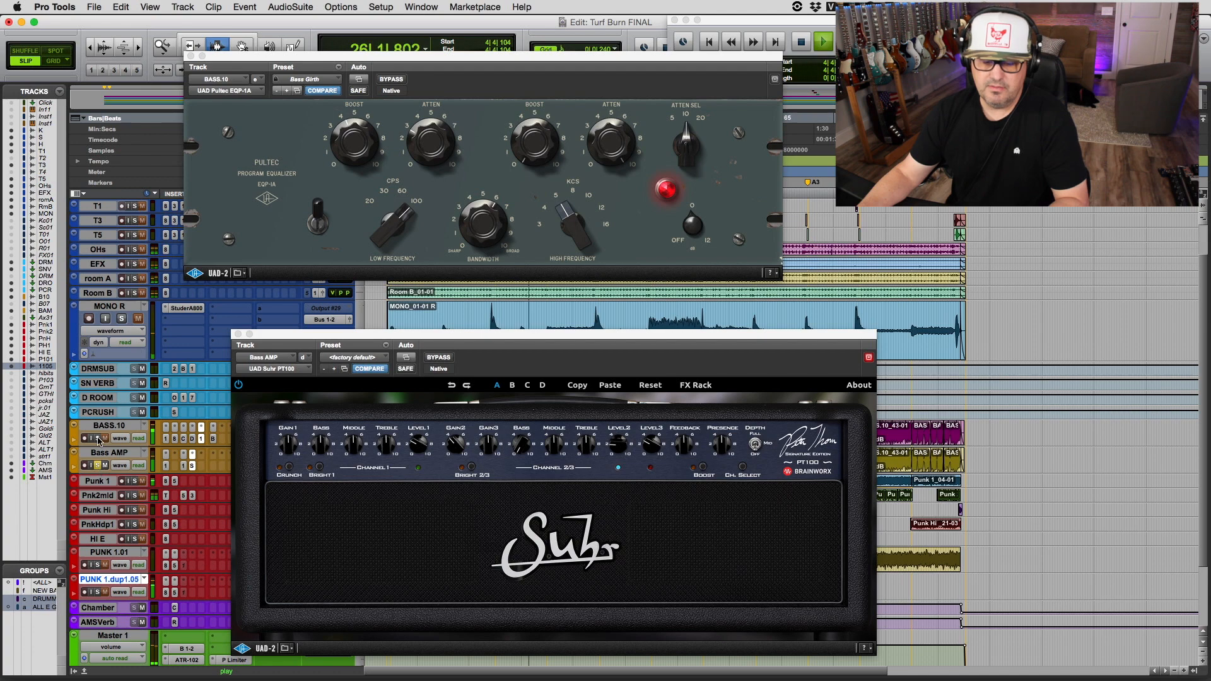
left_click(97, 439)
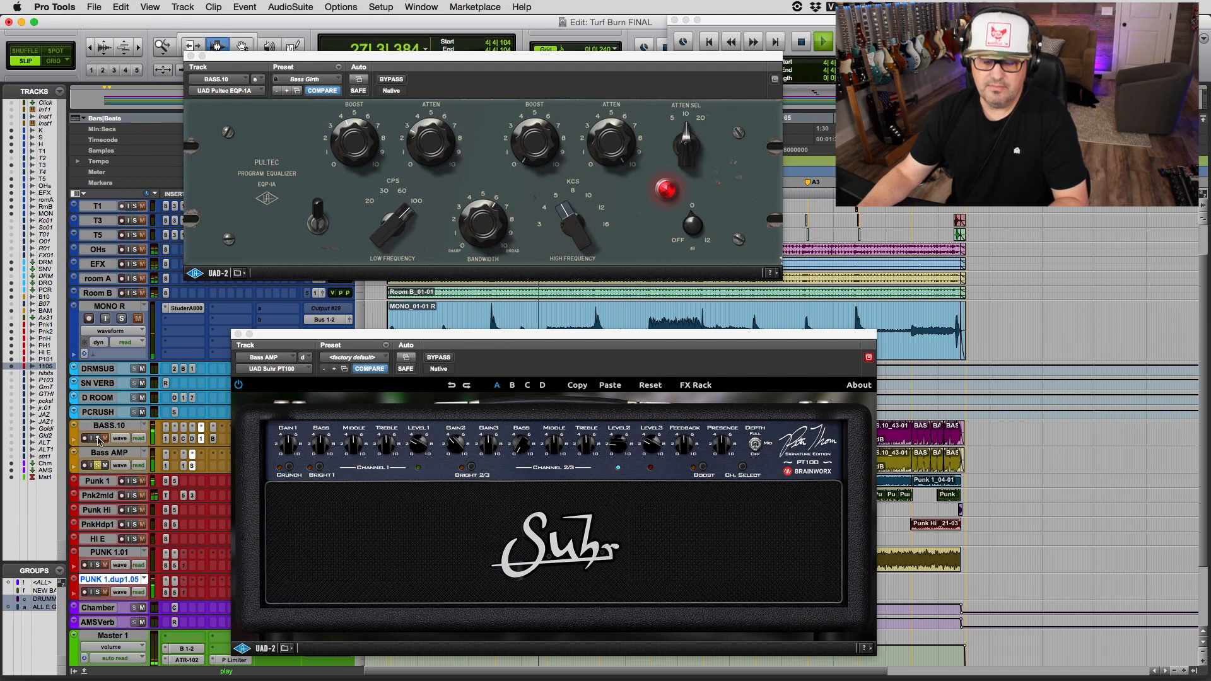
left_click(98, 467)
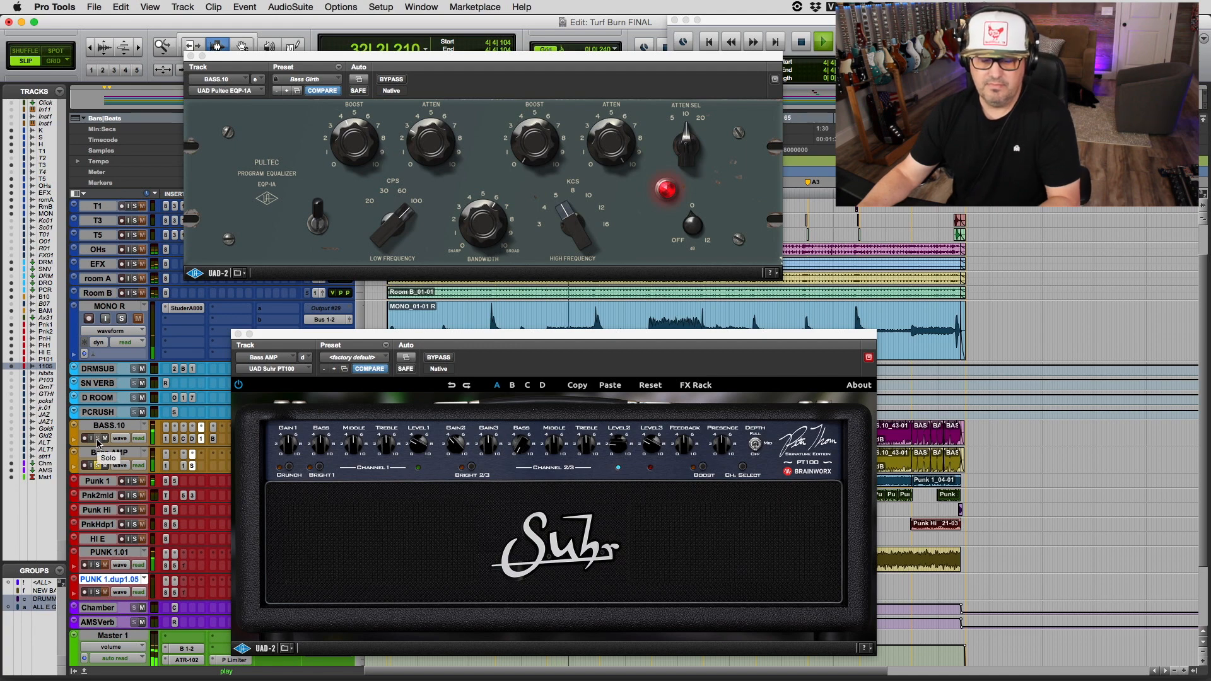
key("space")
left_click(98, 439)
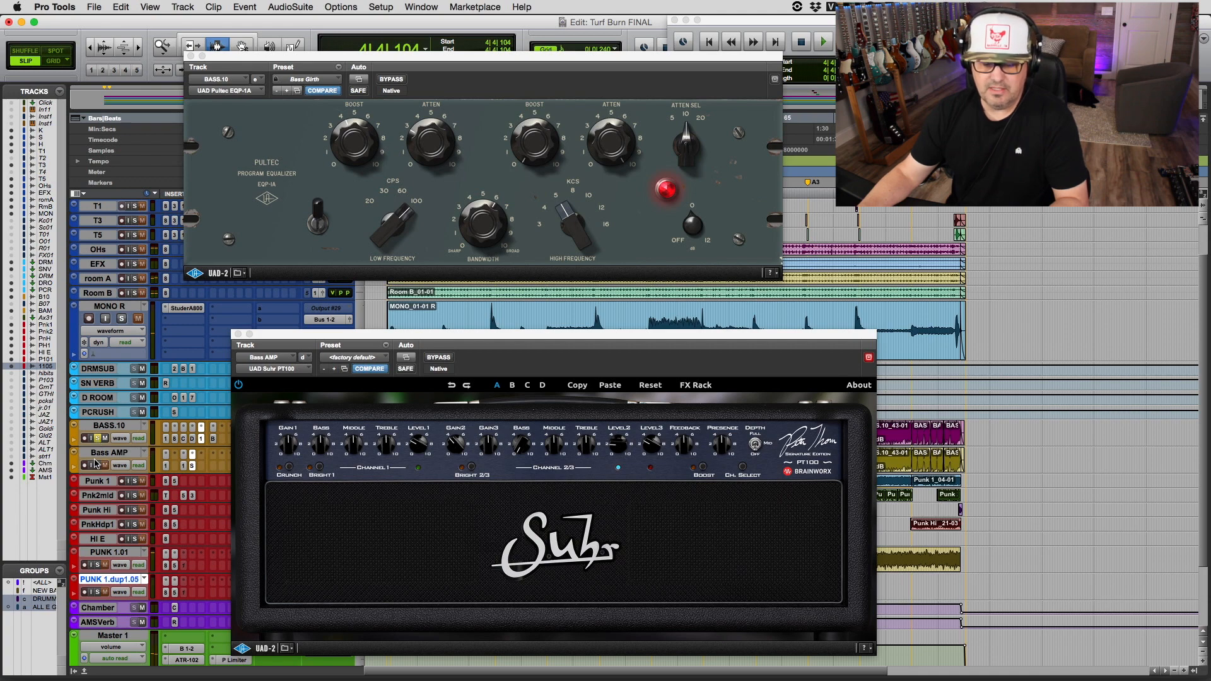
Step: Clear the BASS.10 solo and mute the Punk and HI E tracks
left_click(98, 439)
left_click(142, 482)
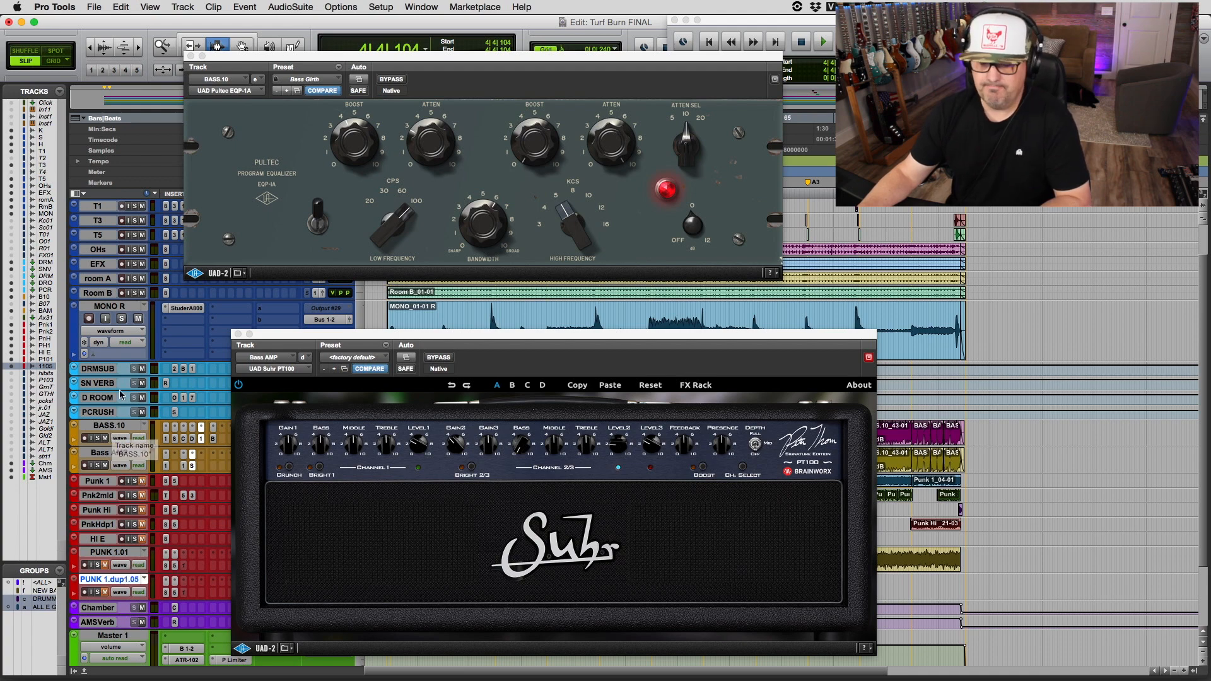
Step: Play the drums and bass together while closing the Suhr PT100 and Pultec EQP-1A windows, then stop playback
key("space")
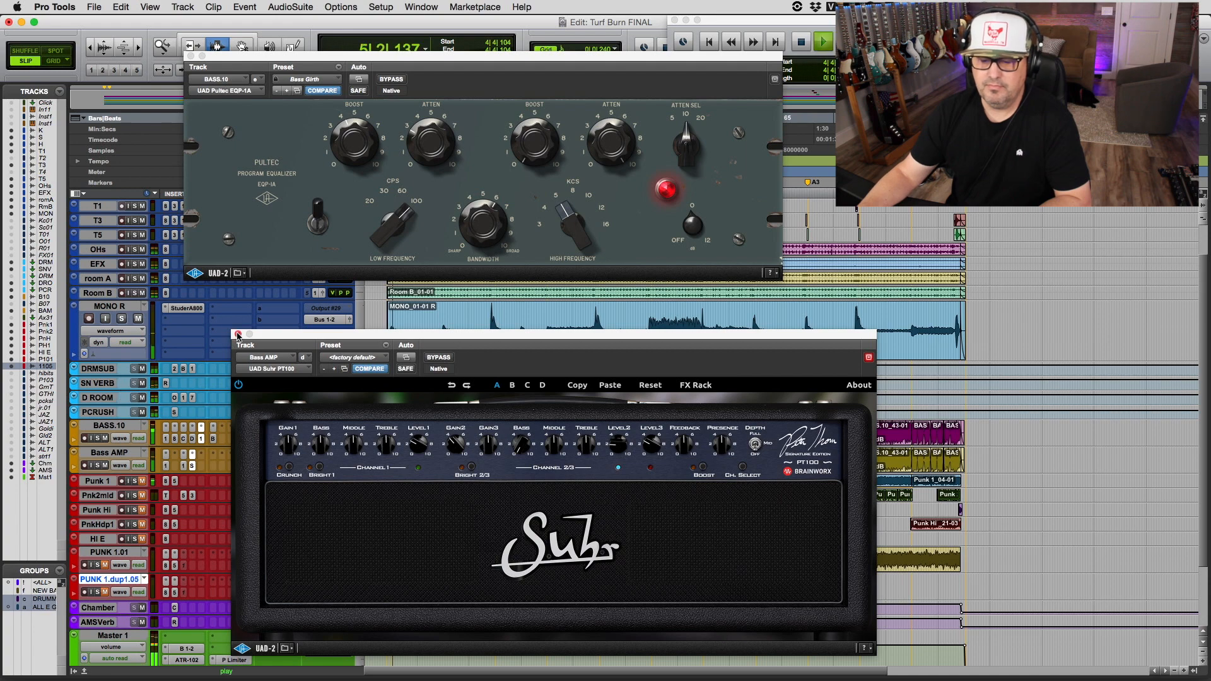
left_click(238, 334)
left_click(190, 56)
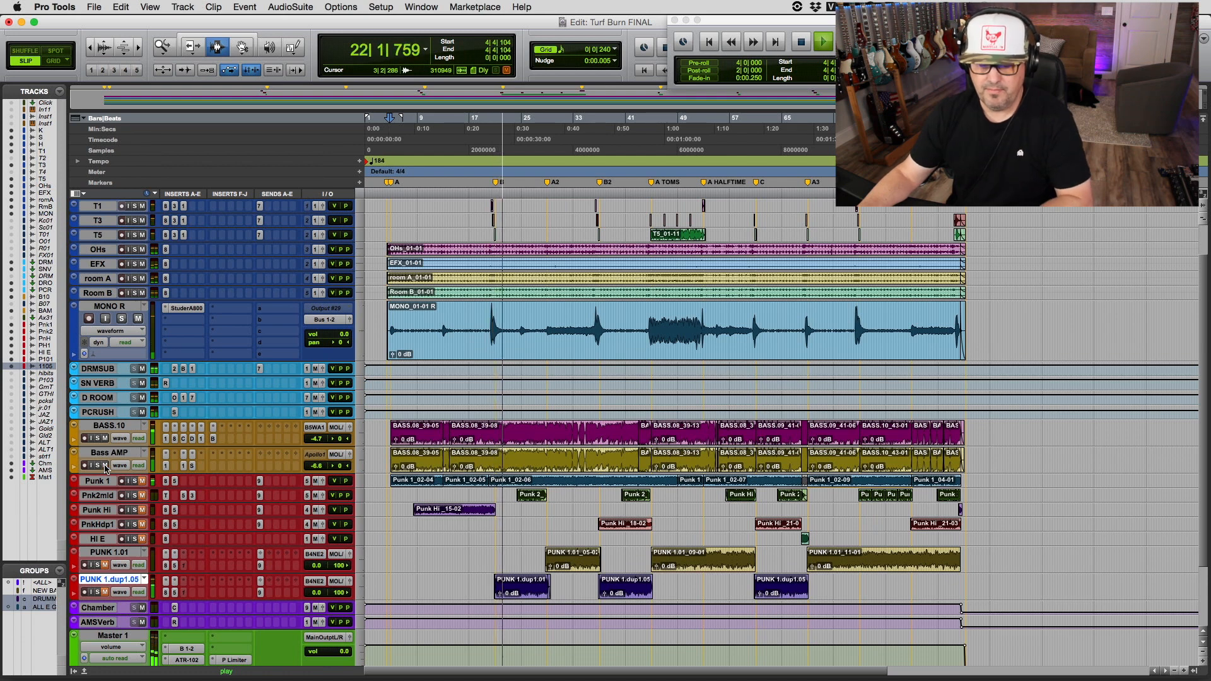
key("space")
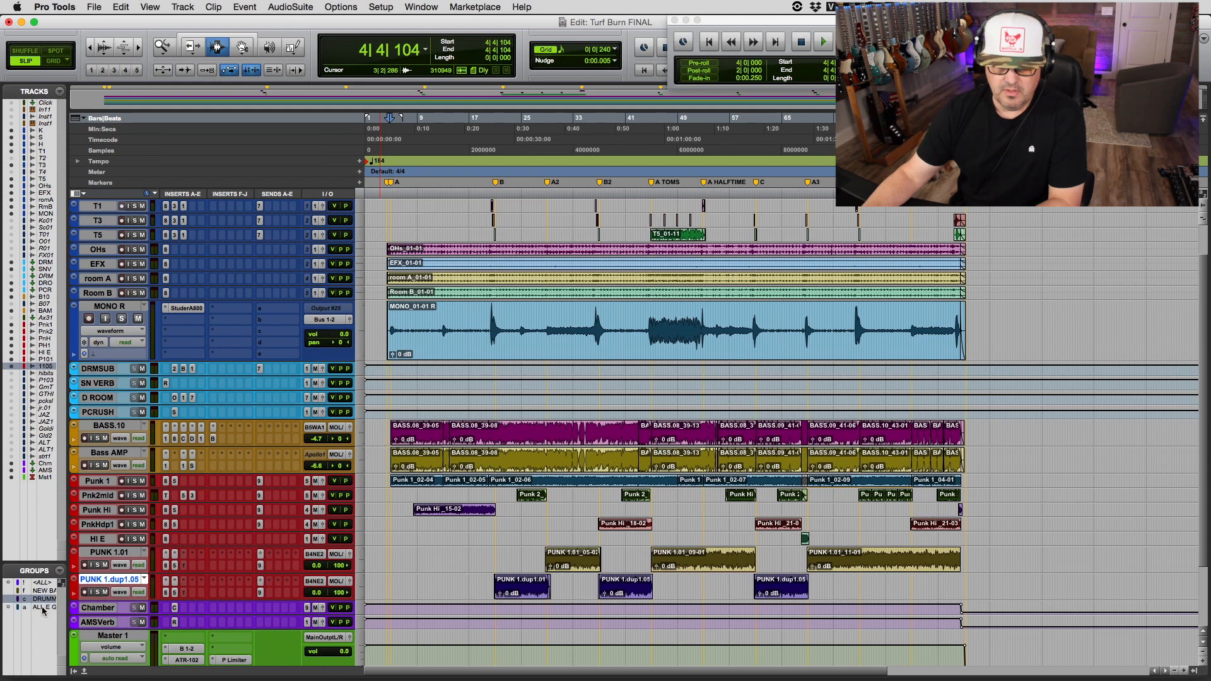
Step: Solo the Punk and HI E tracks as a group, play them with the solos active, then stop and clear the solos
left_click(135, 482)
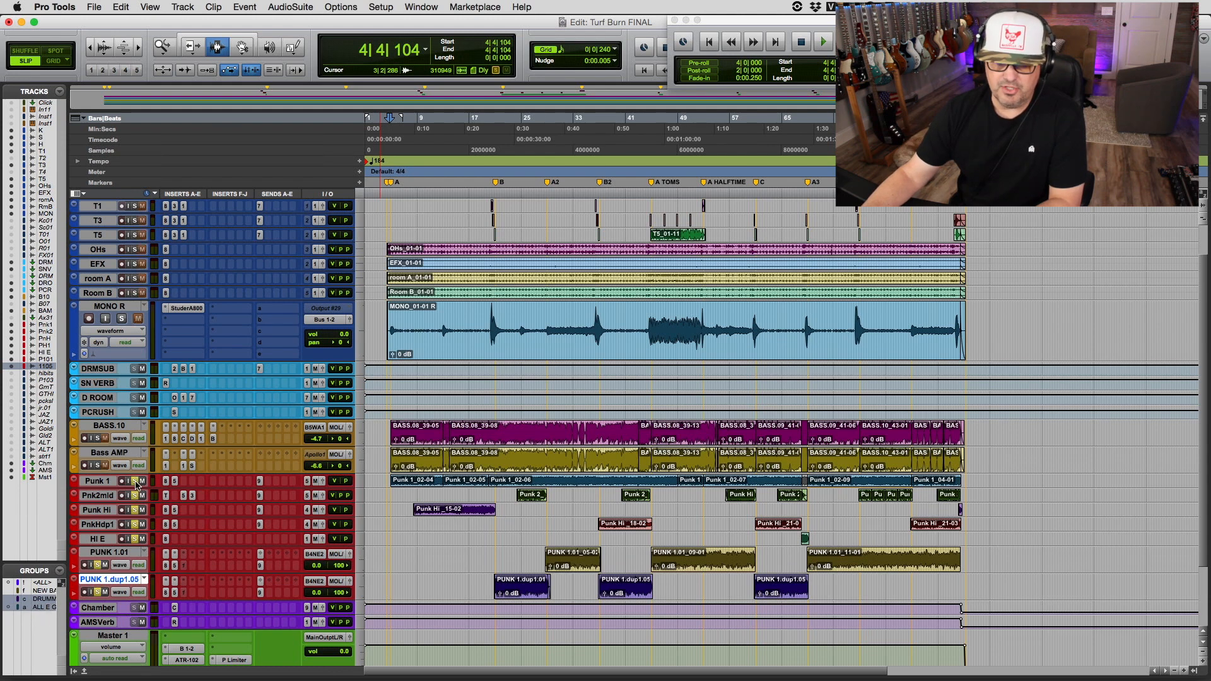
key("space")
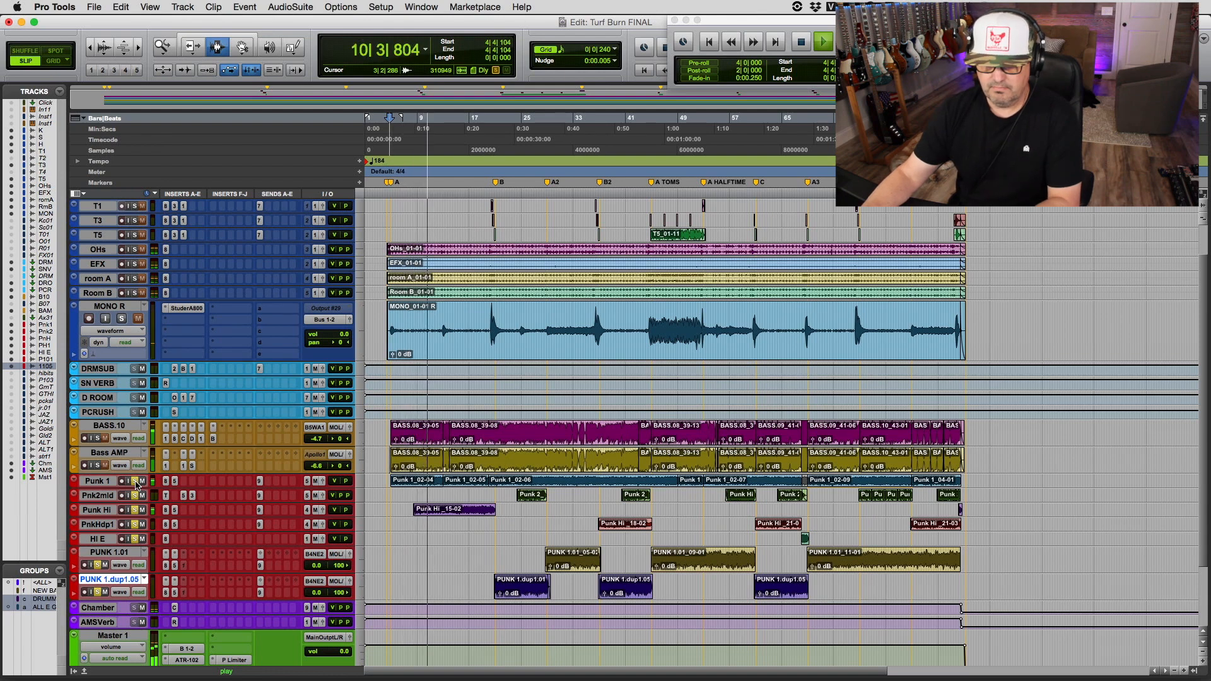
key("space")
left_click(137, 541)
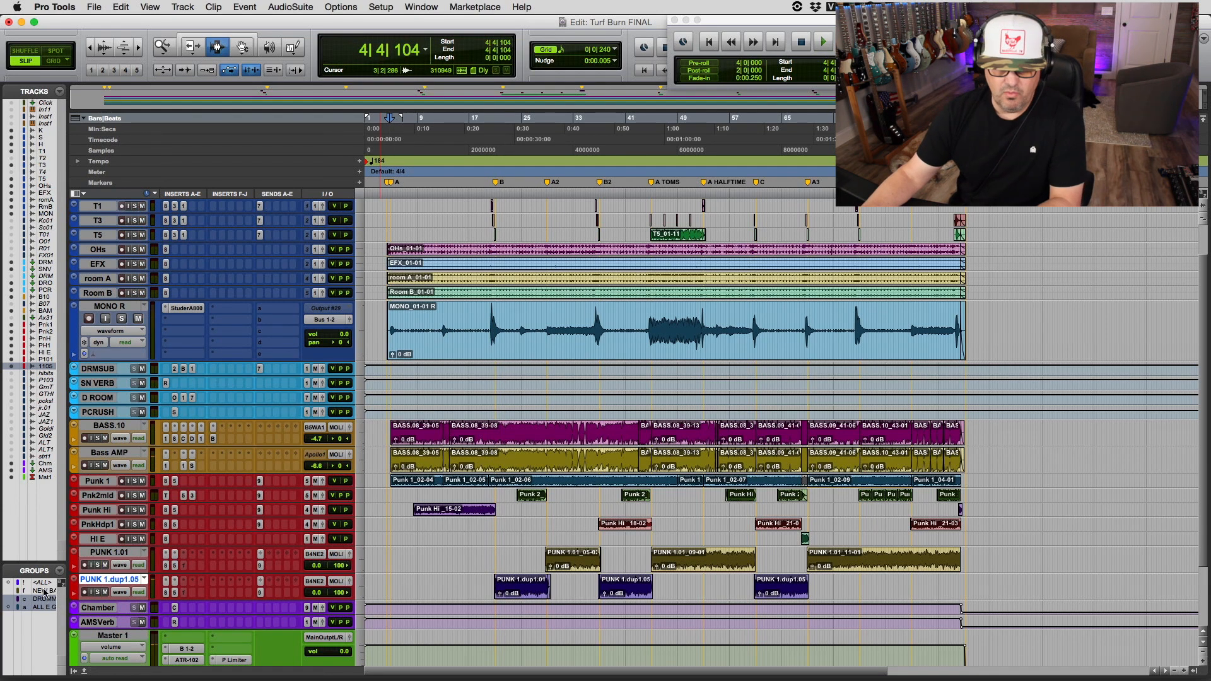
Step: Solo only Punk 1 and compare its UAD Studer A800 insert on and bypassed during playback, leaving it active
left_click(134, 481)
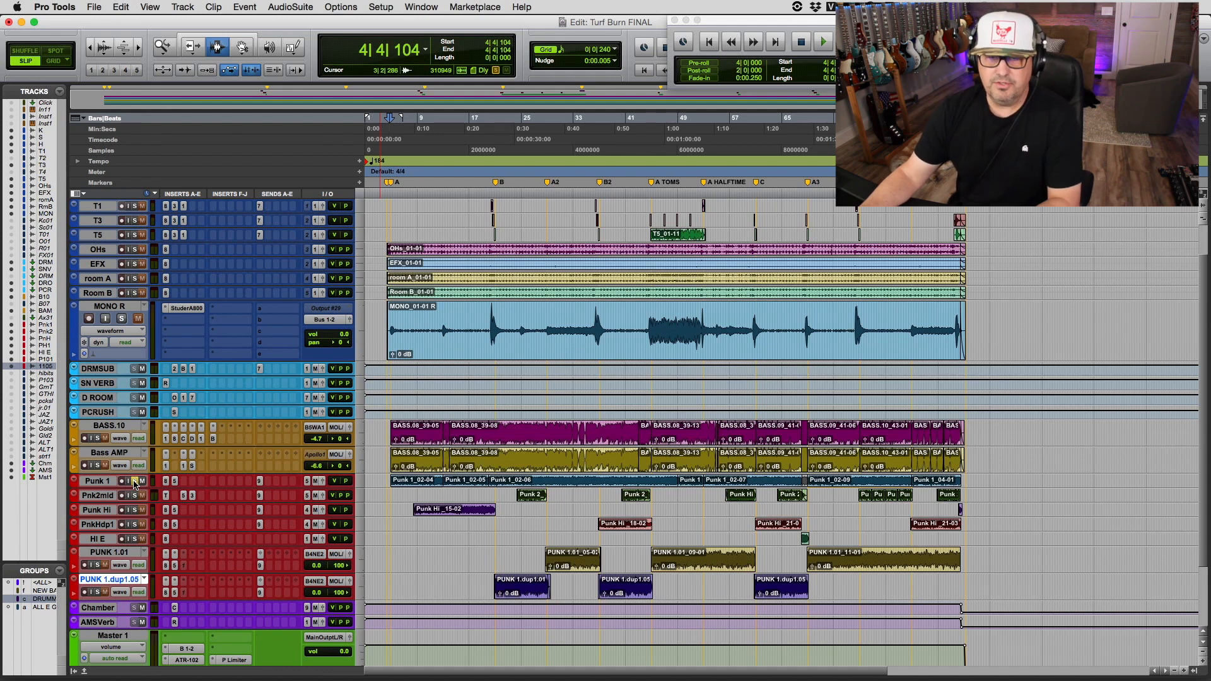
key("space")
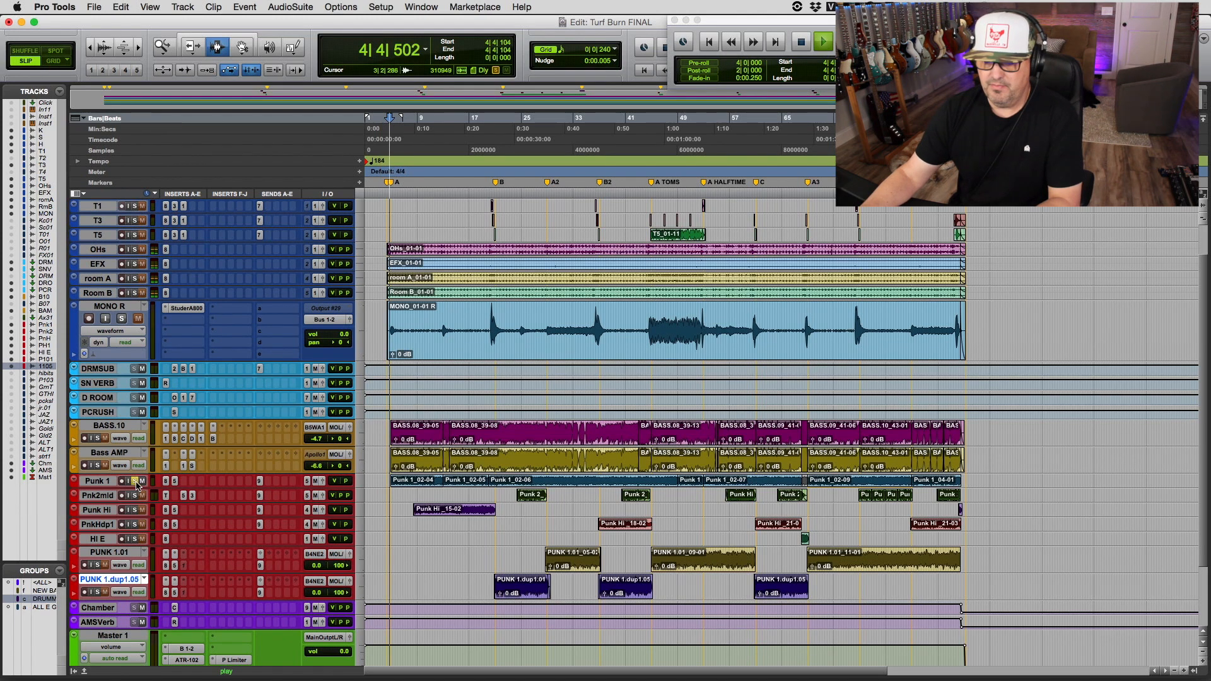
left_click(165, 482)
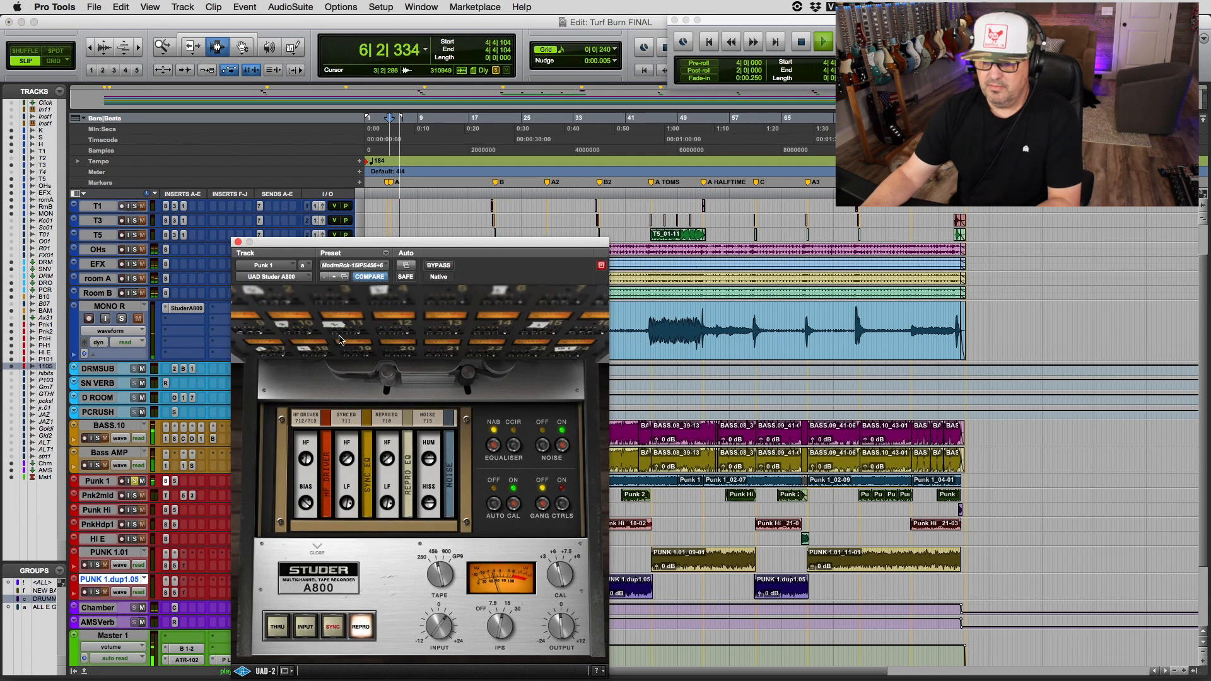
left_click_drag(383, 243, 434, 171)
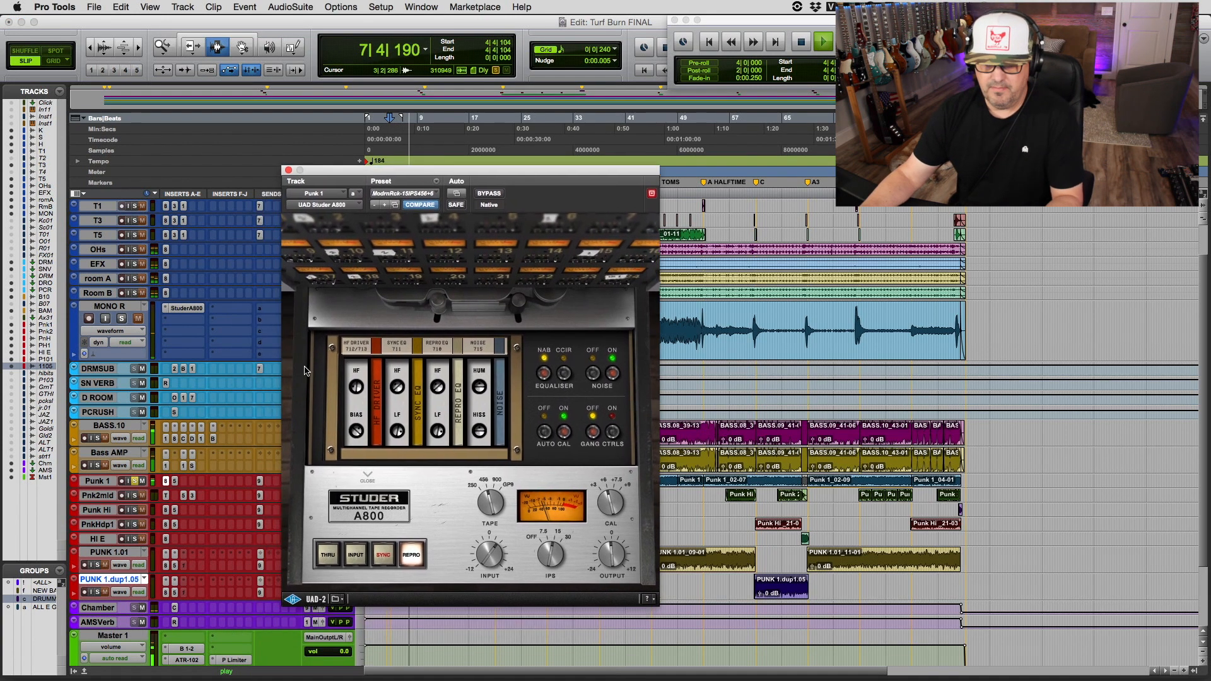
left_click(166, 481, "super")
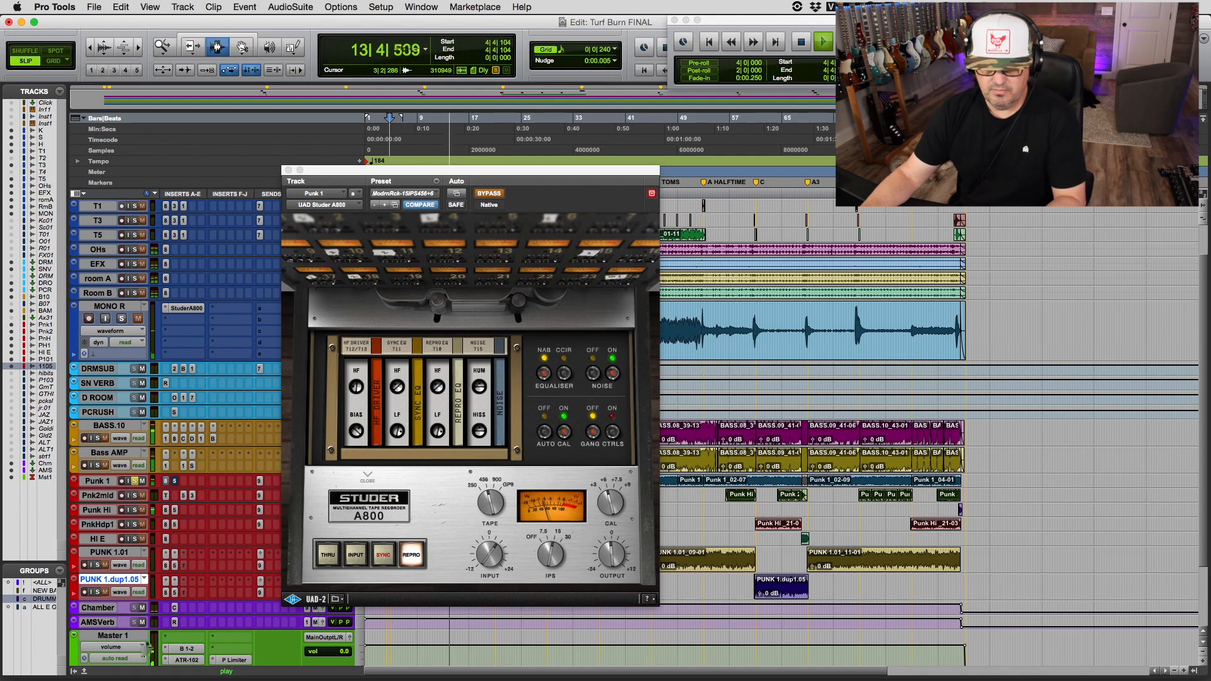
left_click(167, 481, "super")
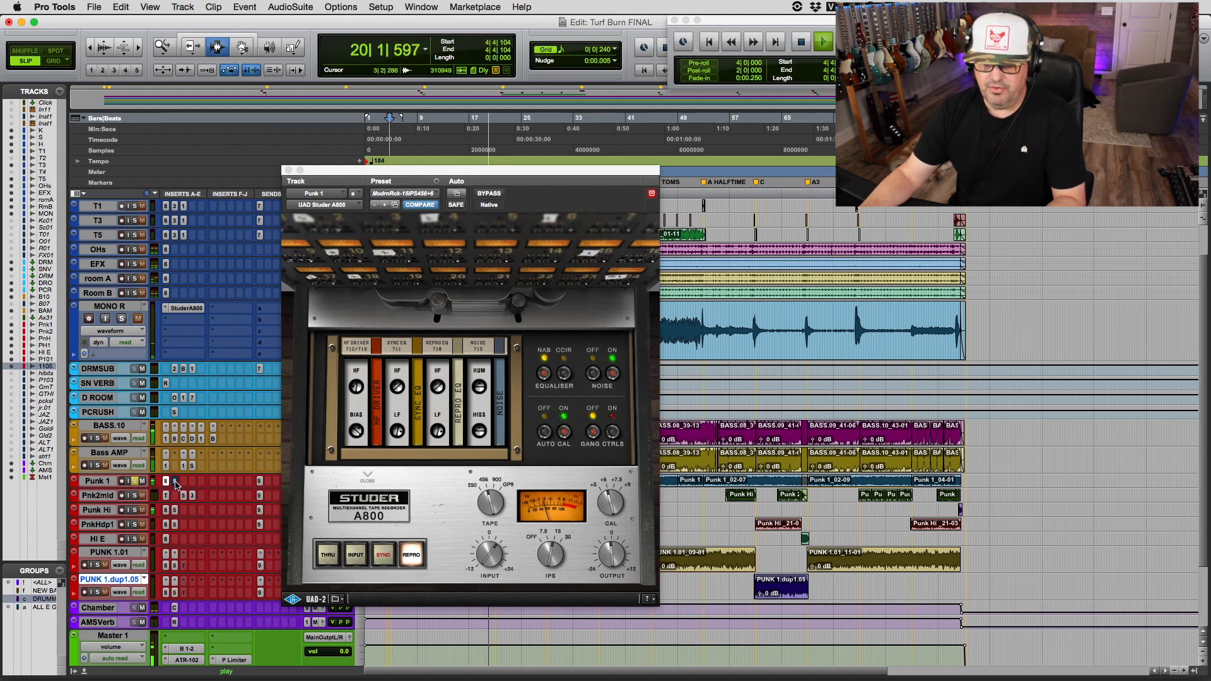
Step: Show the UAD Pultec MEQ-5 insert on Punk 1, toggle its bypass to compare during playback, then stop
left_click(175, 482)
left_click(175, 482, "super")
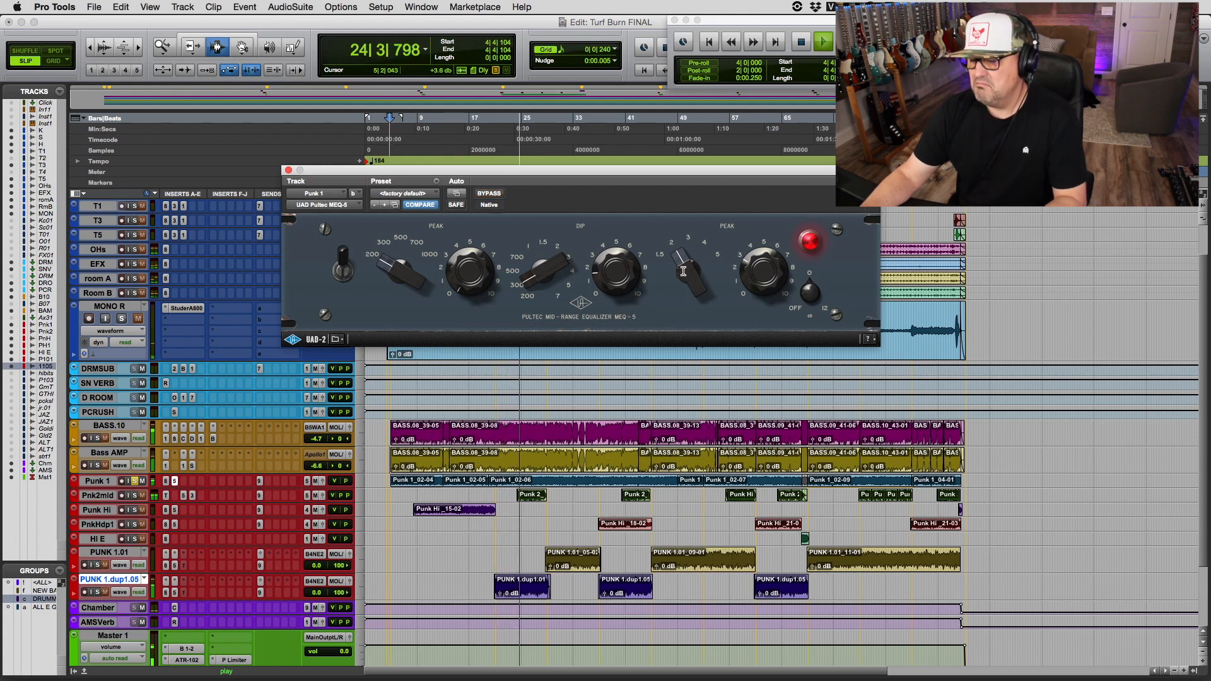
key("space")
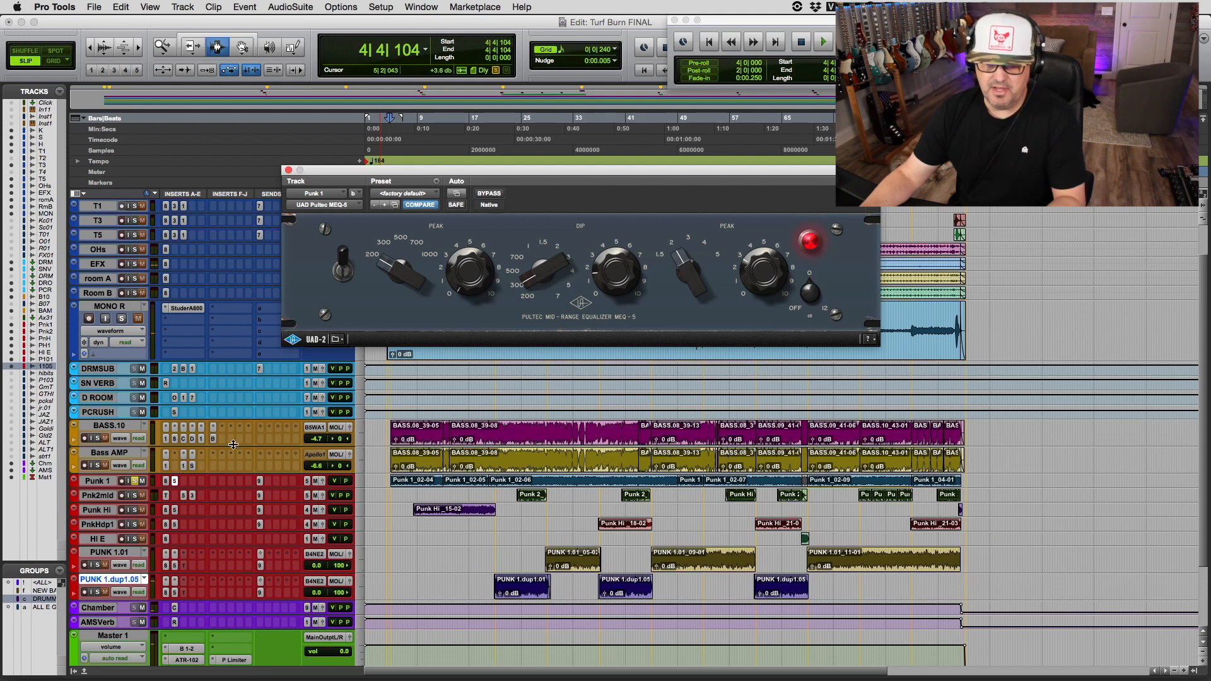
Step: Move the solo to Punk Hi, show its UAD Studer A800 insert, and set playback to start at its first clip
left_click(135, 496)
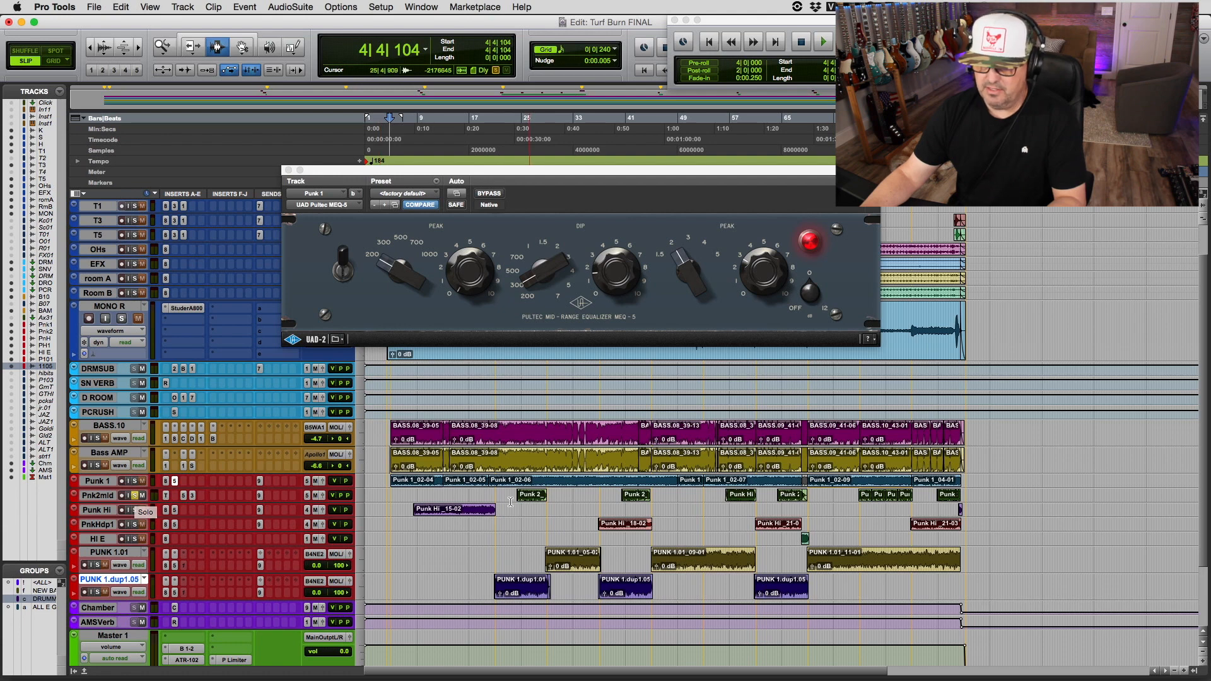
left_click(135, 510)
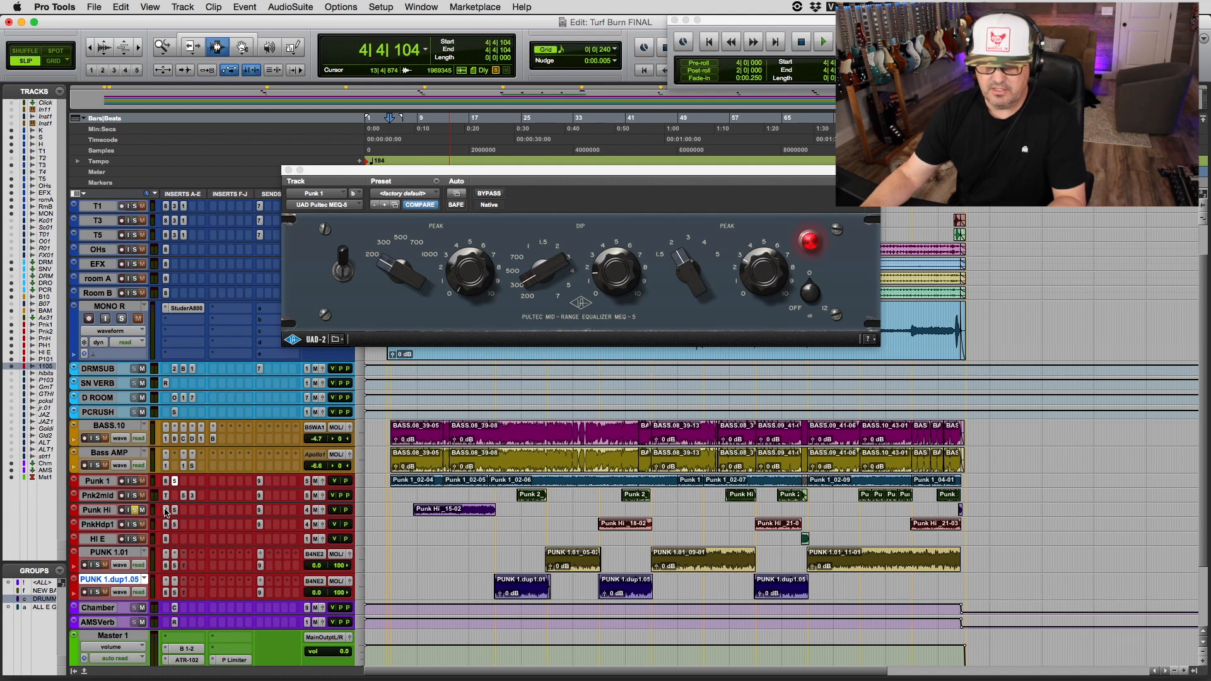
left_click(166, 511)
left_click_drag(426, 169, 354, 32)
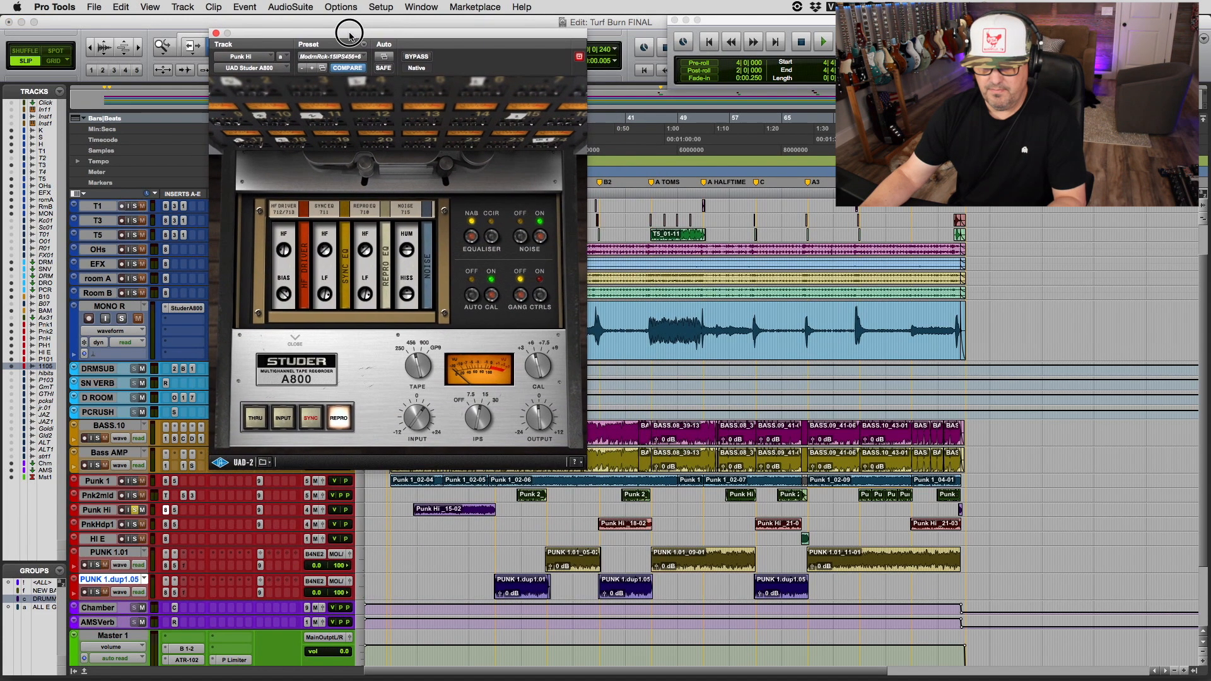
left_click(413, 513)
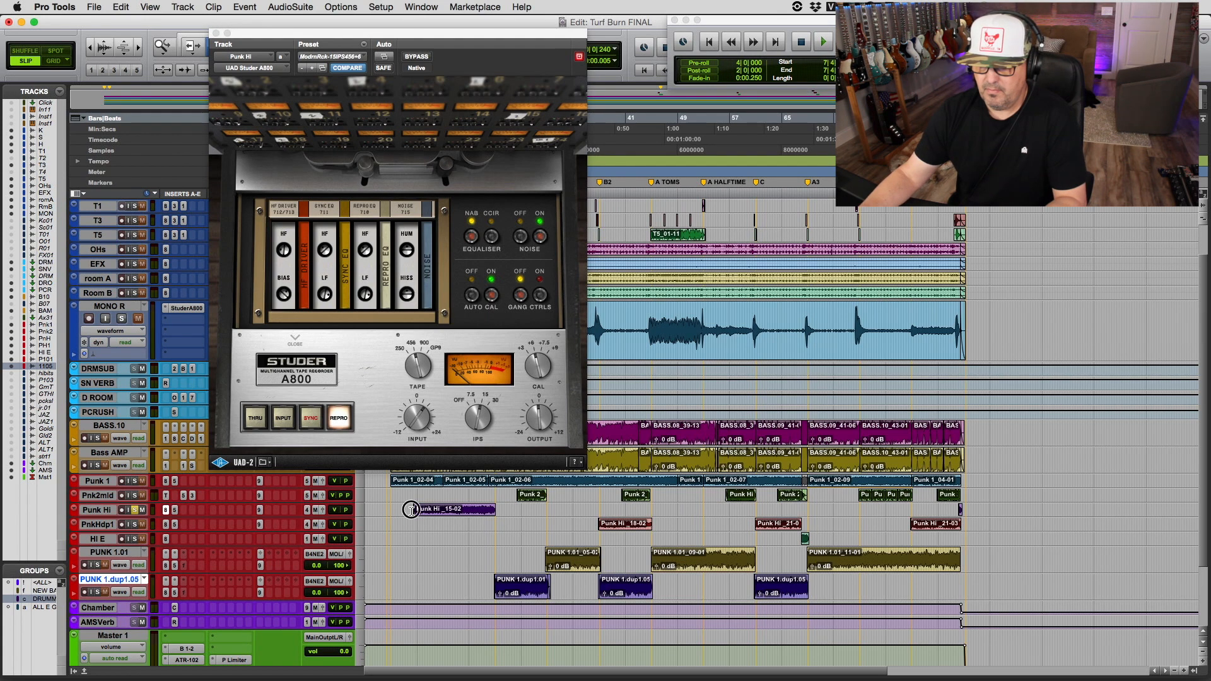
Step: Play Punk Hi and compare its UAD Studer A800 and Pultec MEQ-5 inserts bypassed and on, leaving both active
key("space")
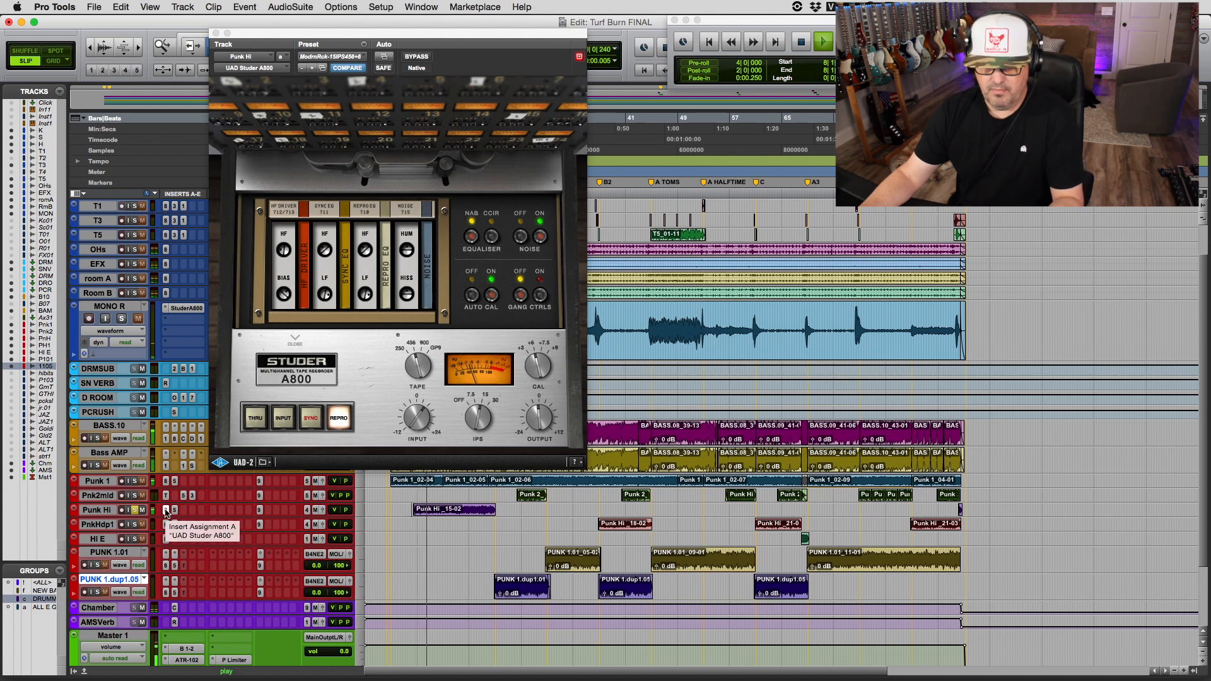
left_click(166, 511, "super")
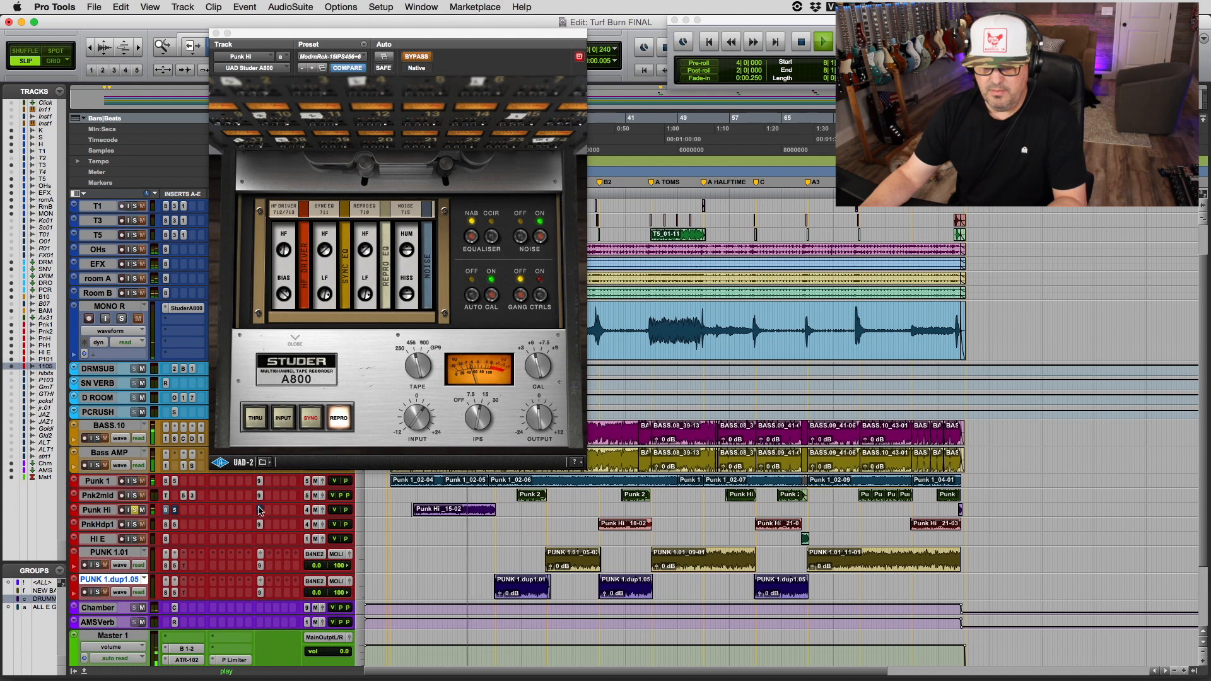
left_click(166, 510)
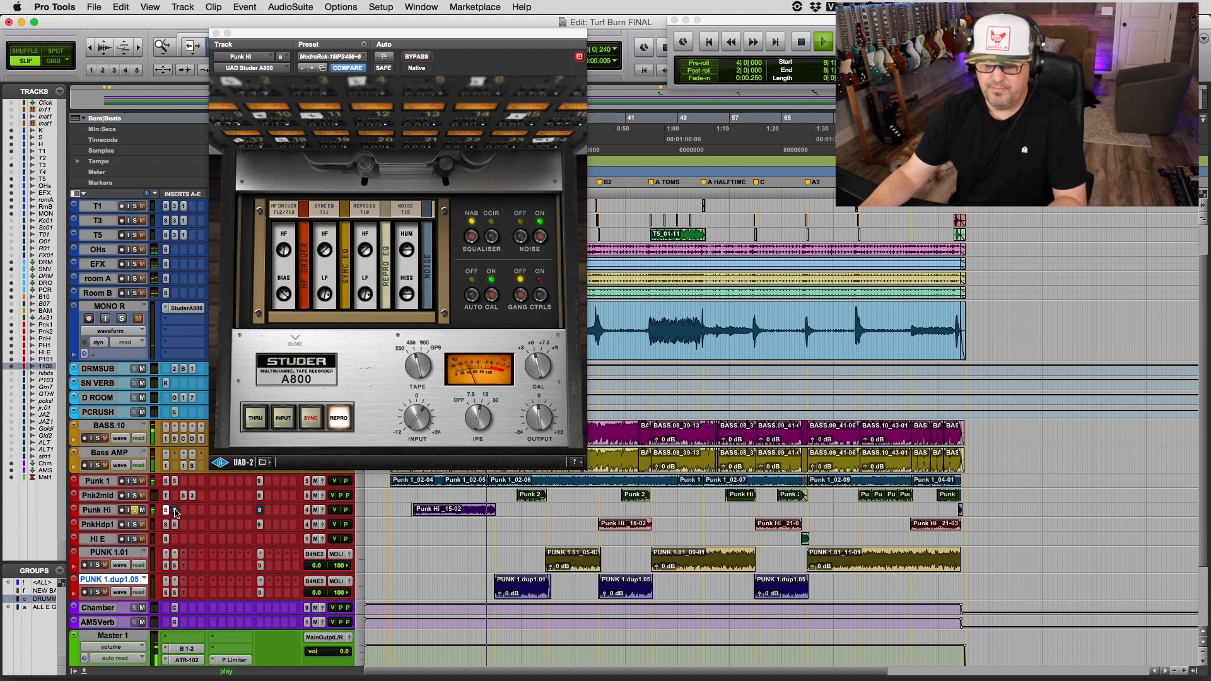
left_click(175, 511)
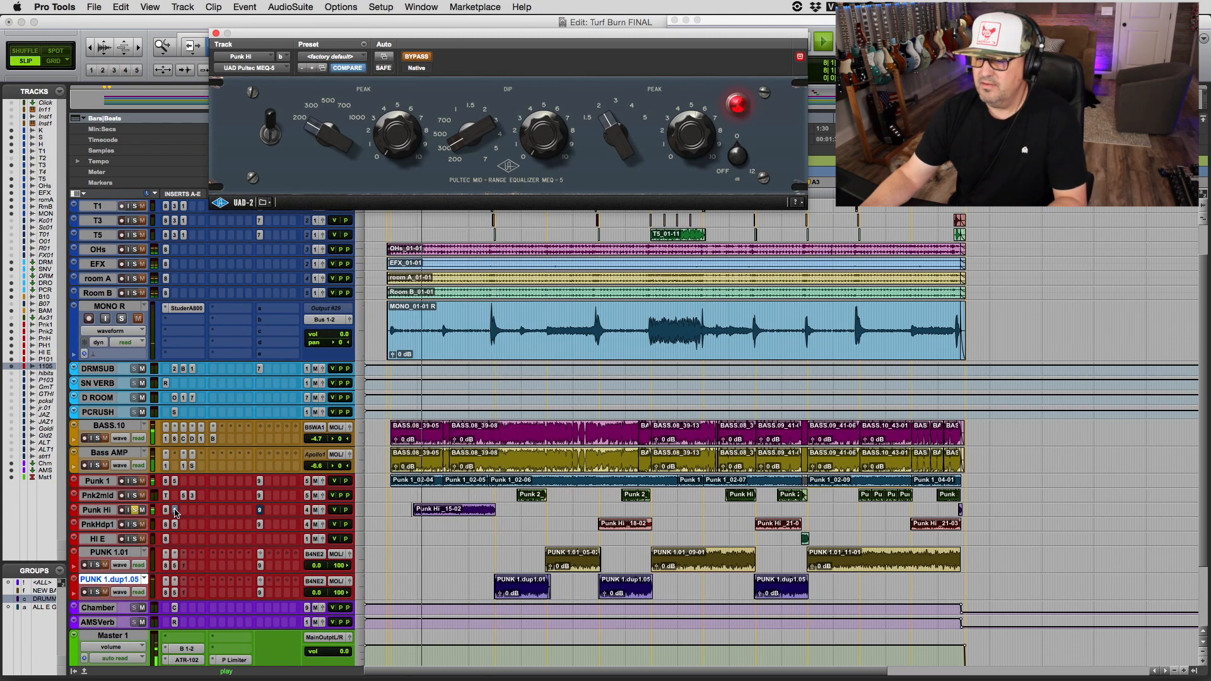
left_click(176, 512, "super")
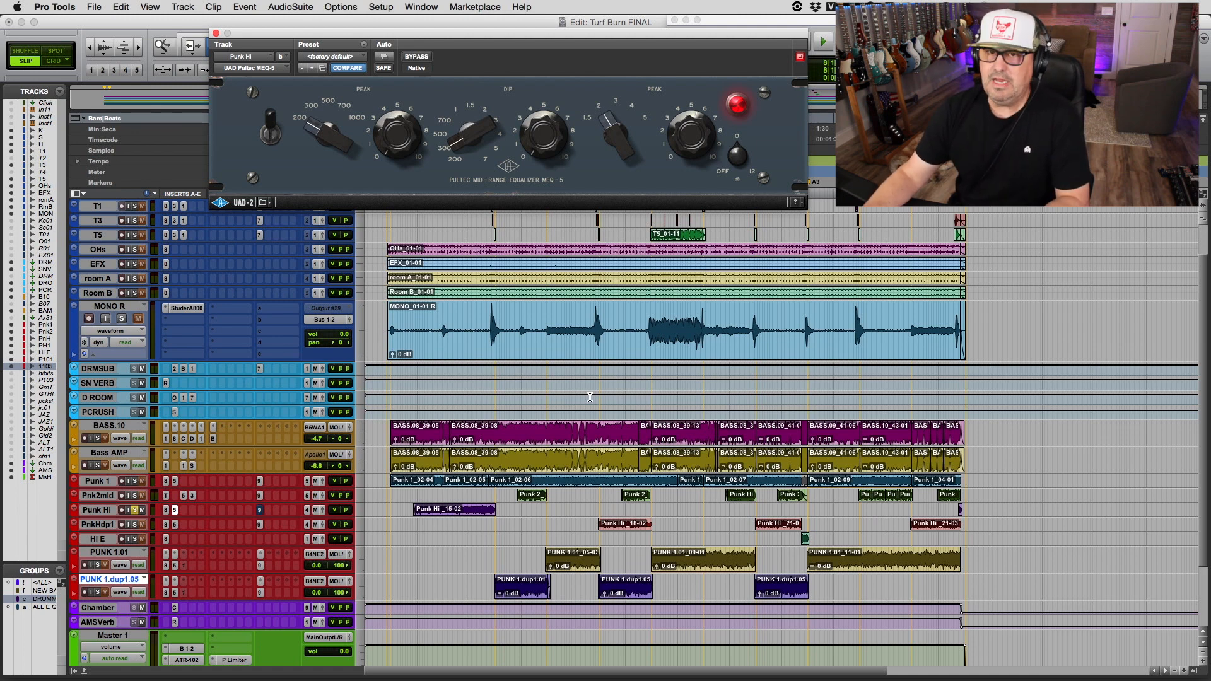
Step: Play from just before the first Punk Hi clip and alternate the solo between Punk 1 and Punk Hi
left_click(412, 496)
key("space")
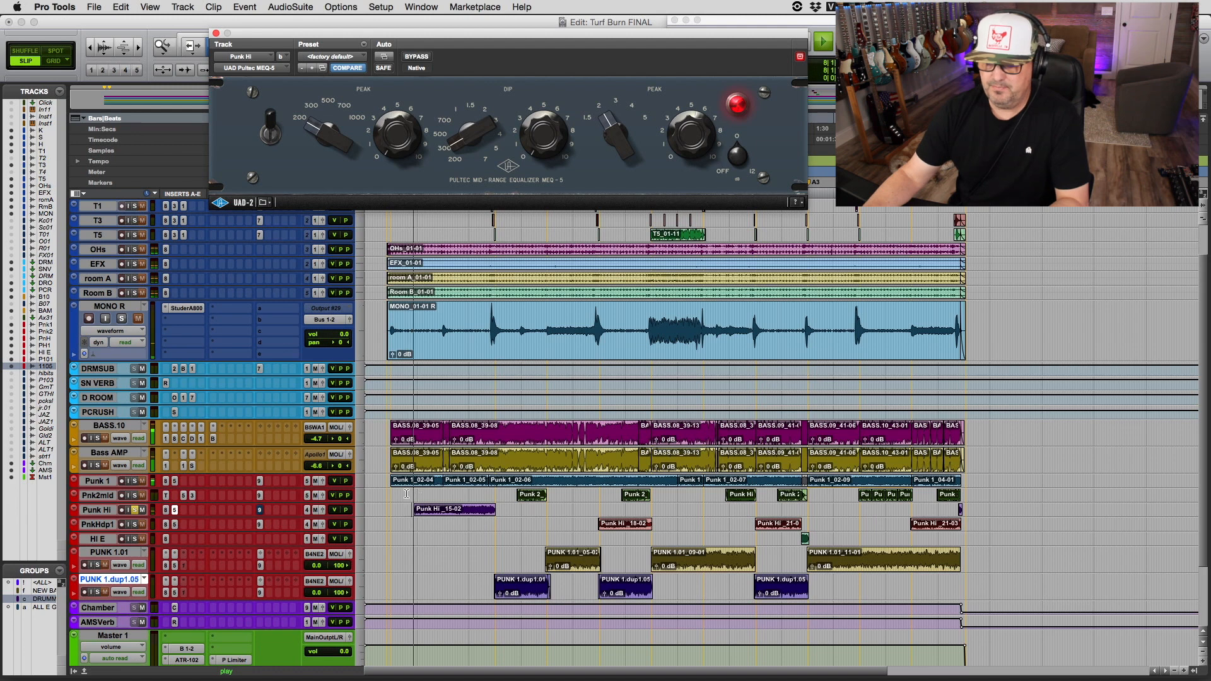
left_click(135, 482)
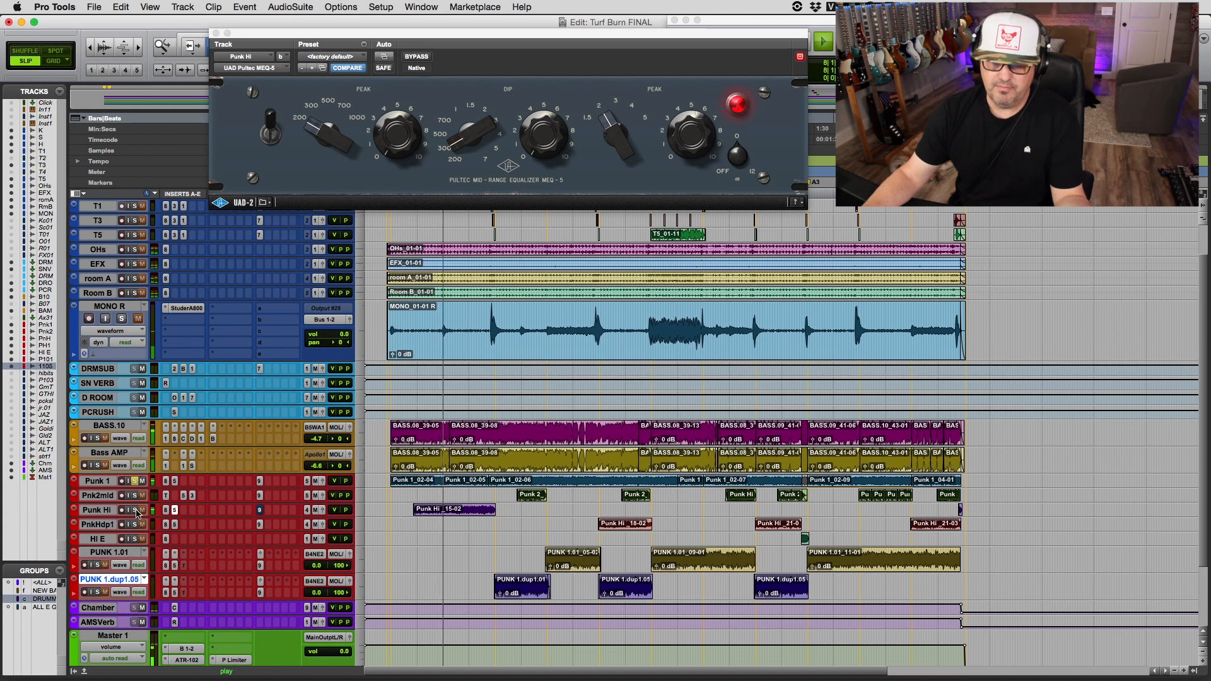
left_click(135, 511)
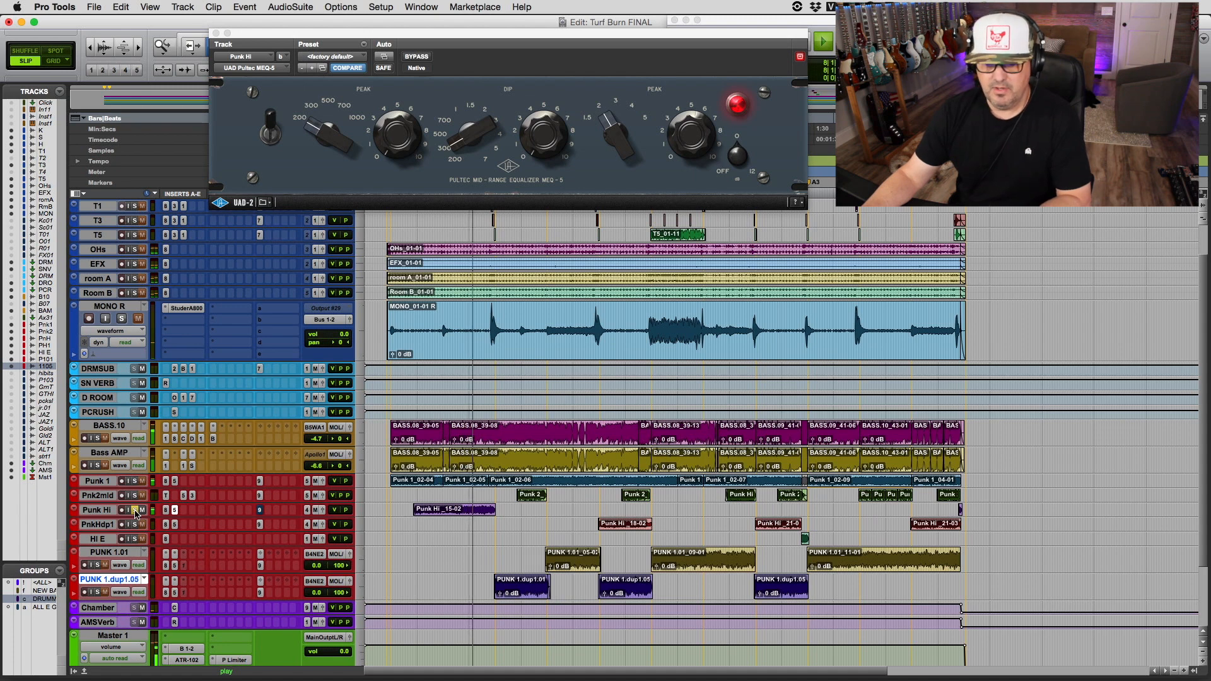
left_click(135, 482)
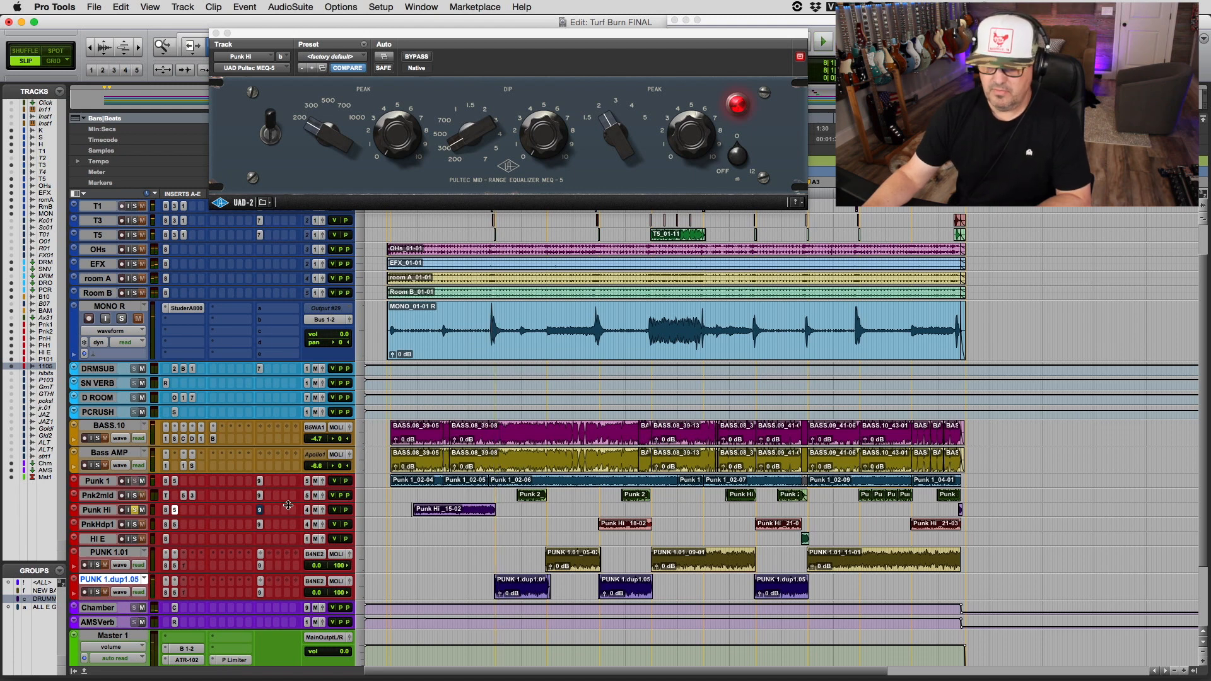
Step: Audition the PnkHdp1 track from the point where the first Punk Hi clip begins
left_click(413, 525)
key("space")
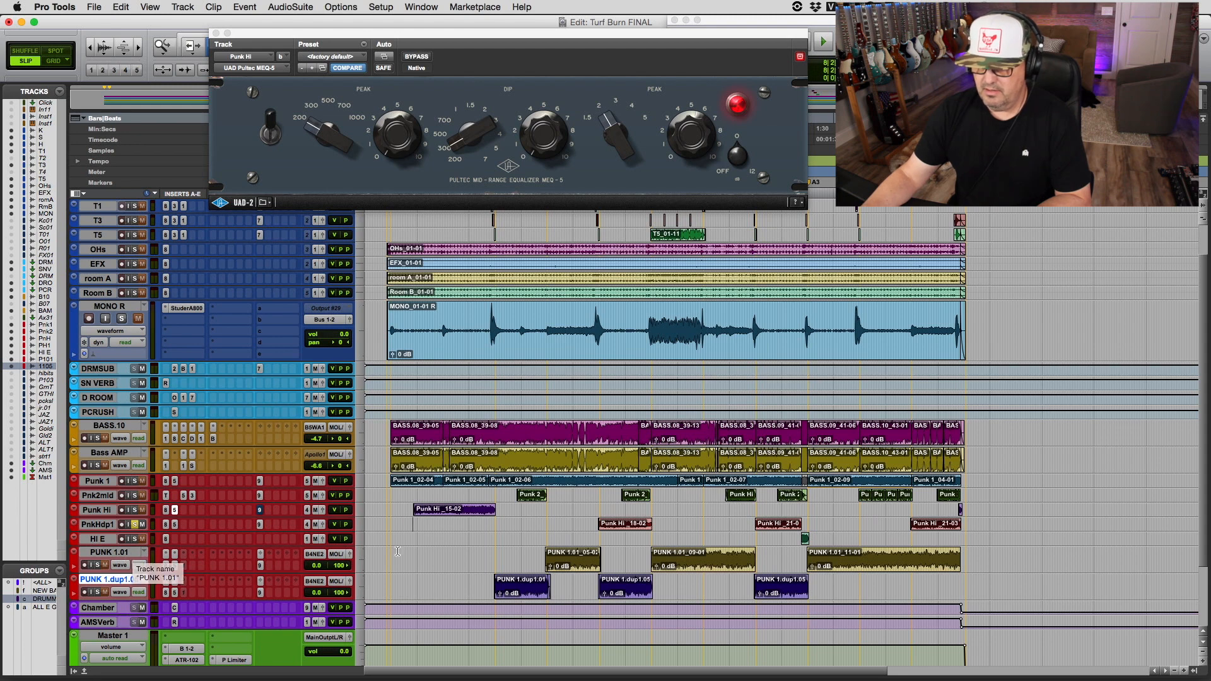
Step: Solo PUNK 1.dup1.05 and compare its UAD Studer A800 insert bypassed and on during playback, leaving it active
left_click(97, 592)
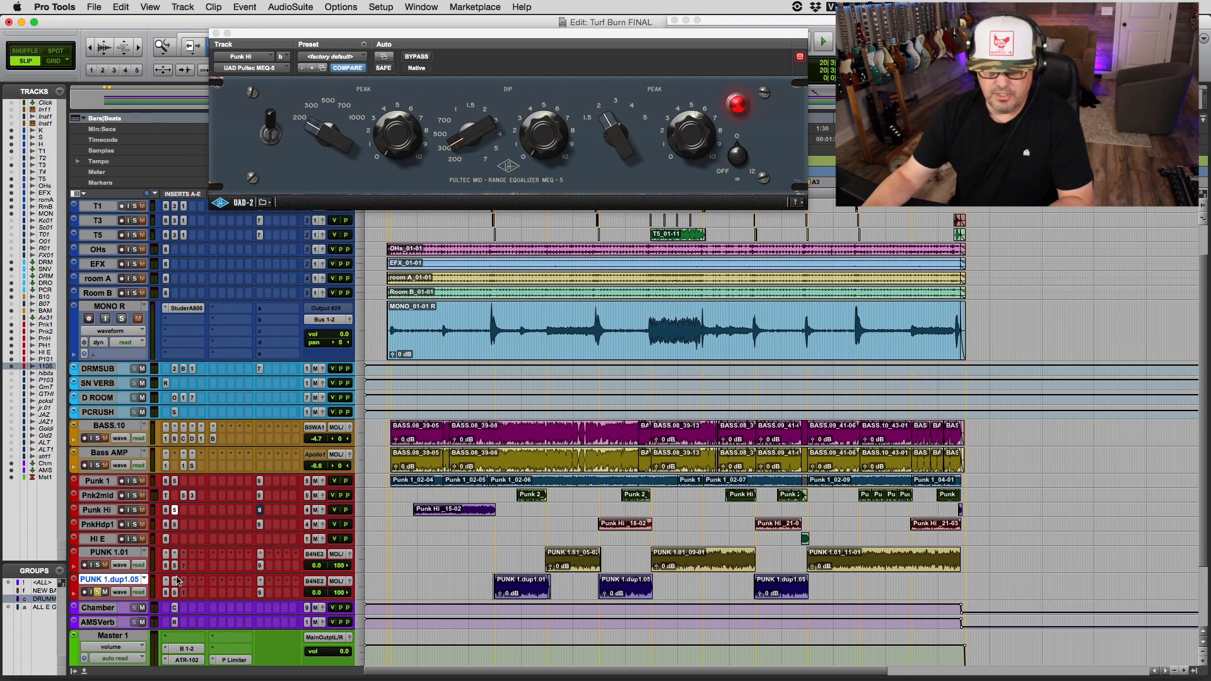
key("space")
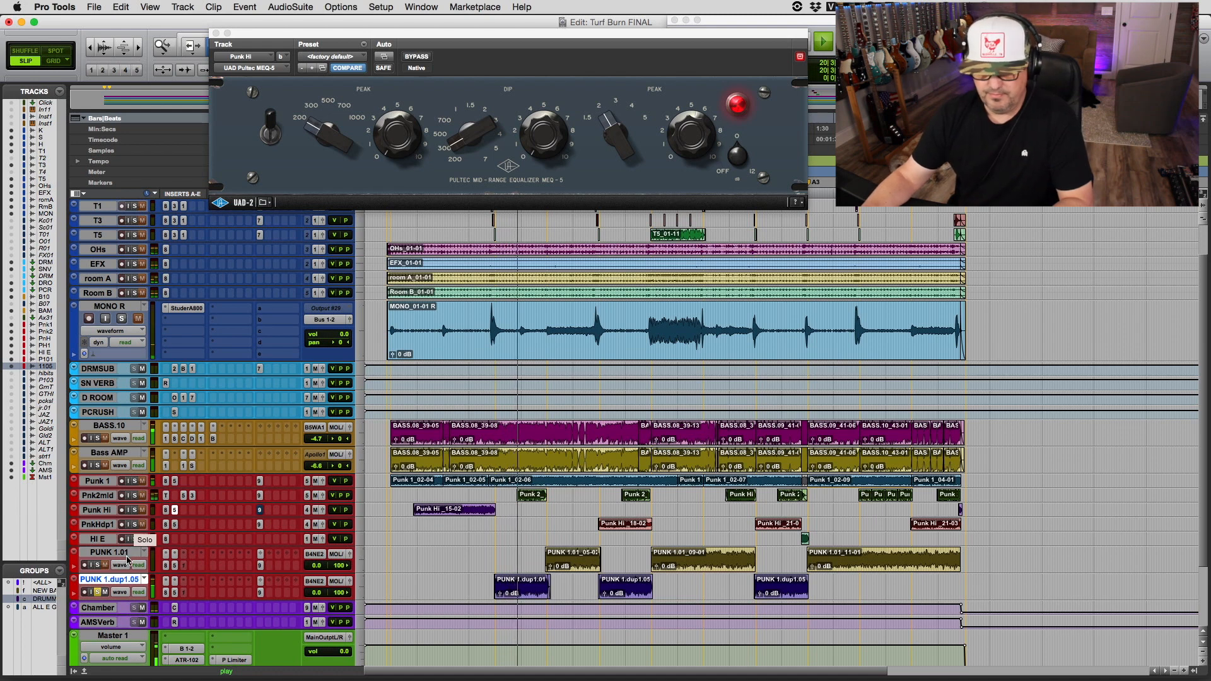
left_click(166, 594)
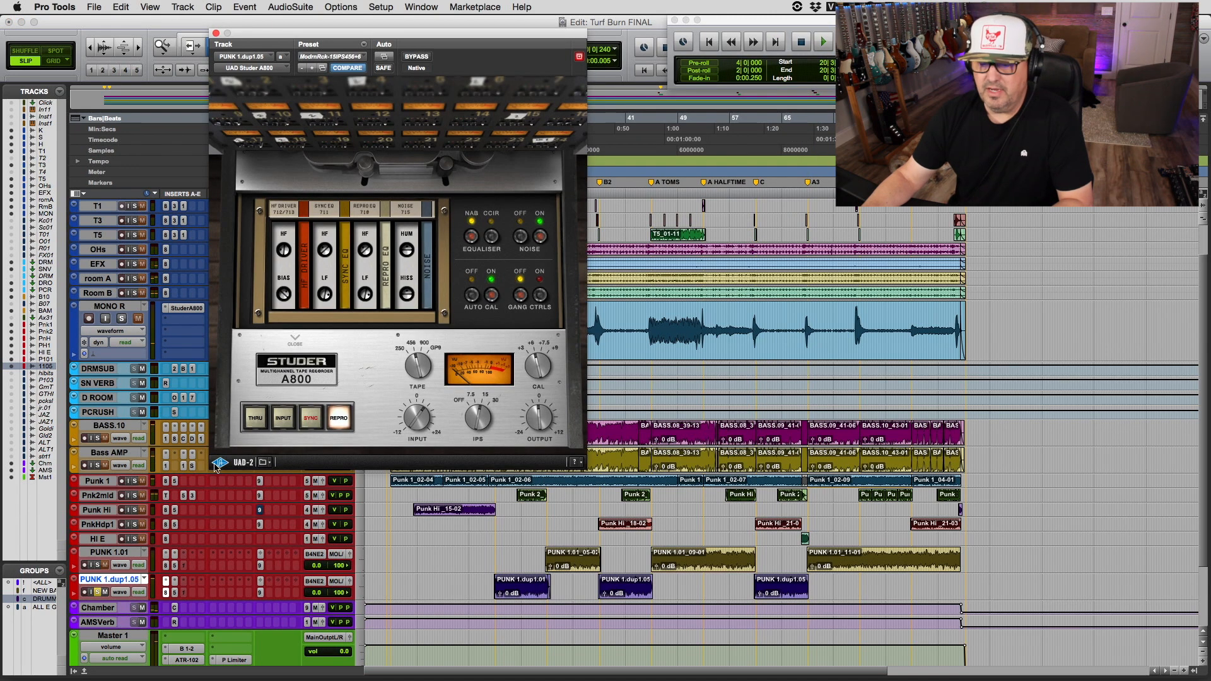
left_click(166, 594, "super")
key("space")
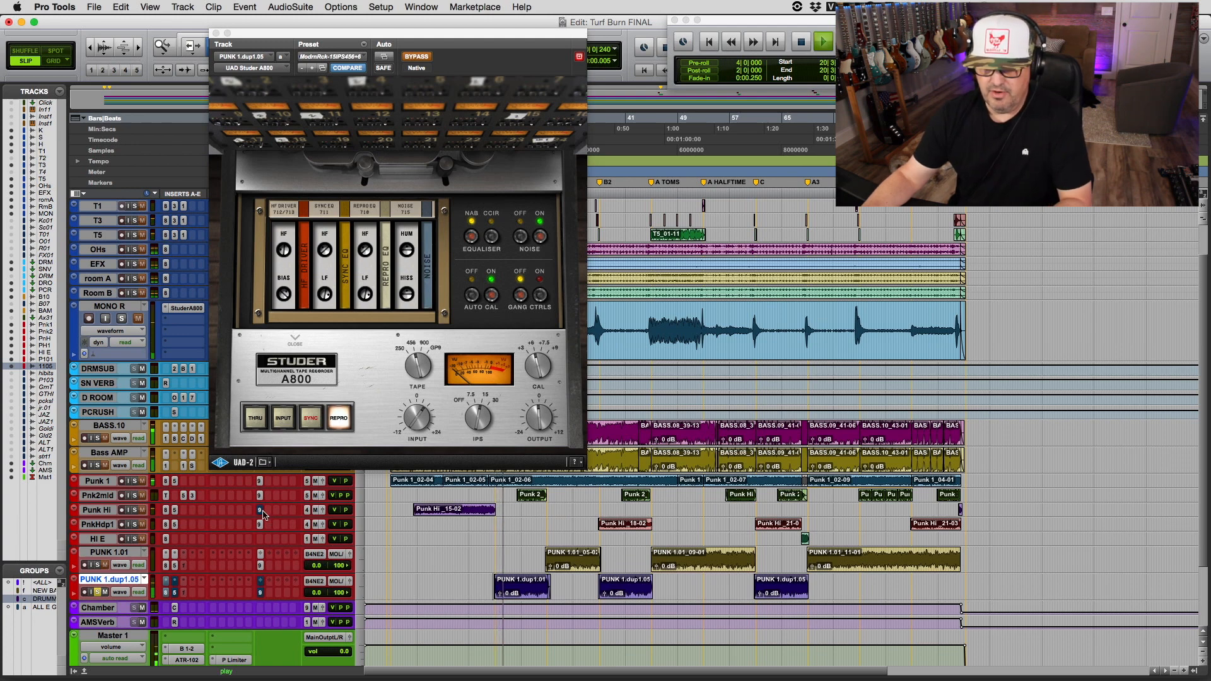
left_click(167, 594, "super")
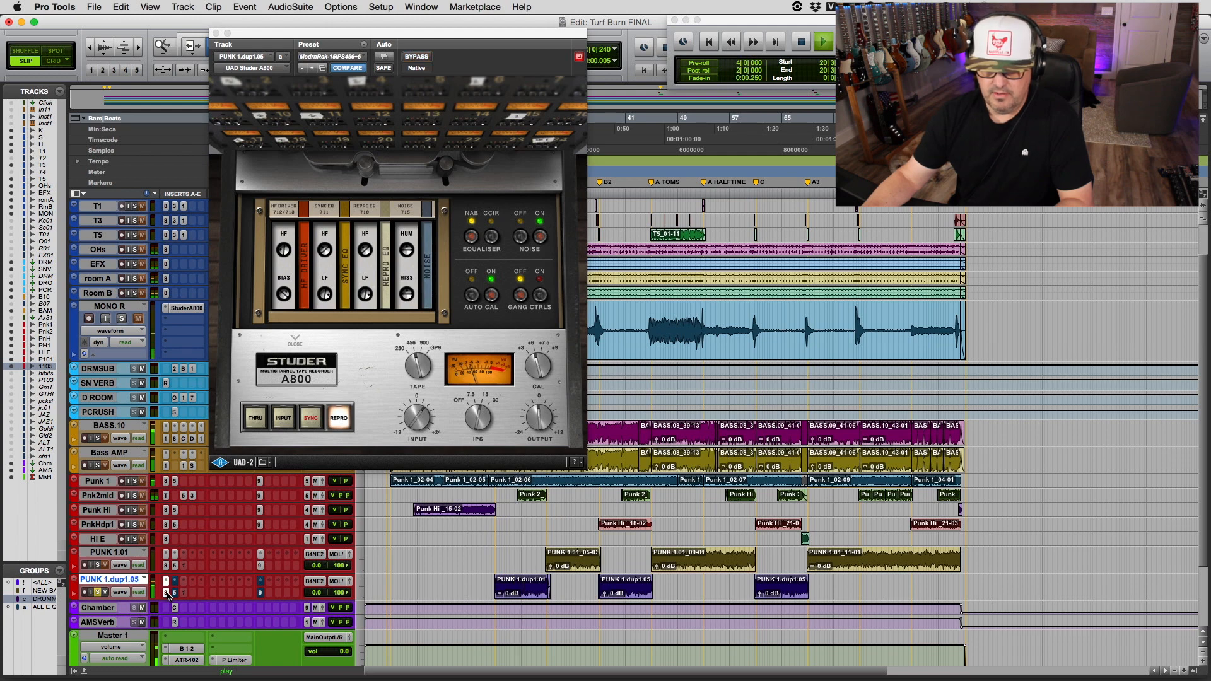
Step: Show the UAD API 550A insert on PUNK 1.dup1.05 and play the track with the EQ active, then stop
left_click(176, 593)
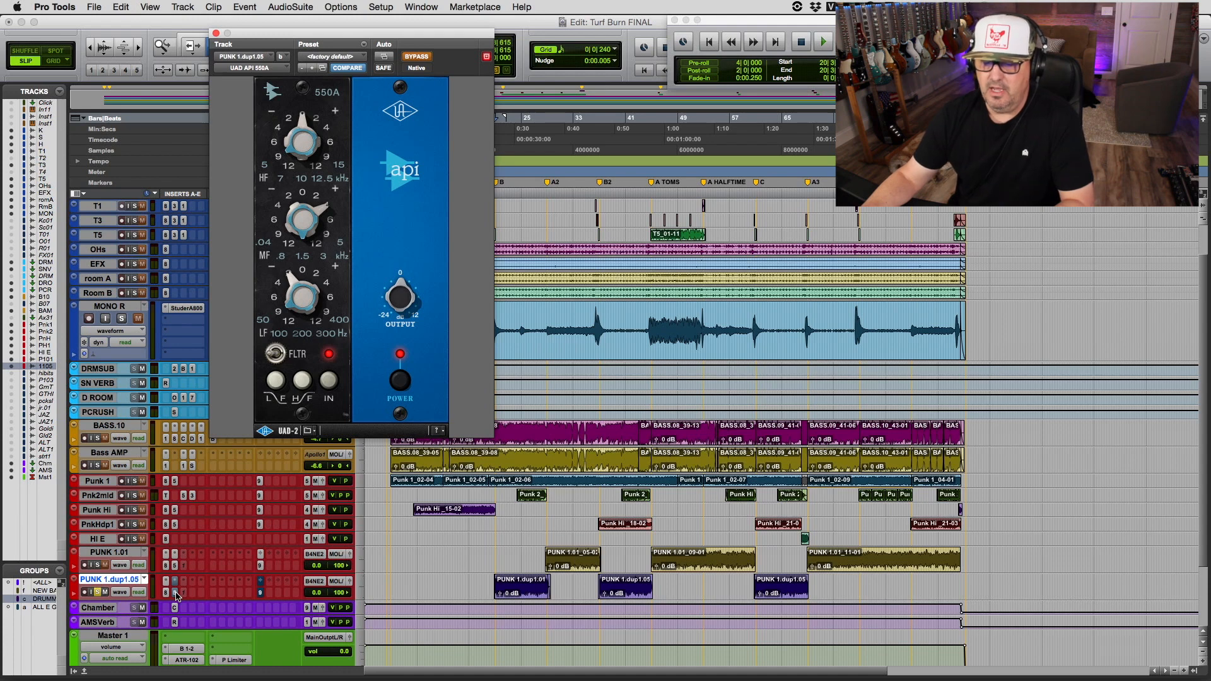
key("space")
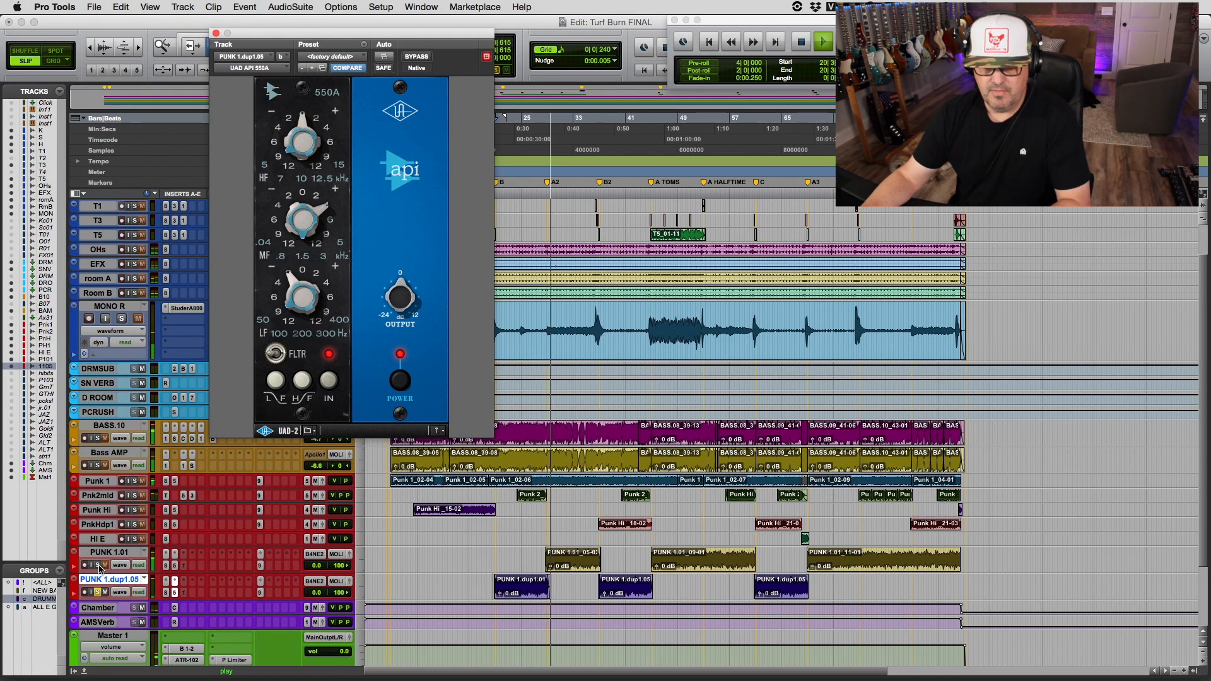
key("space")
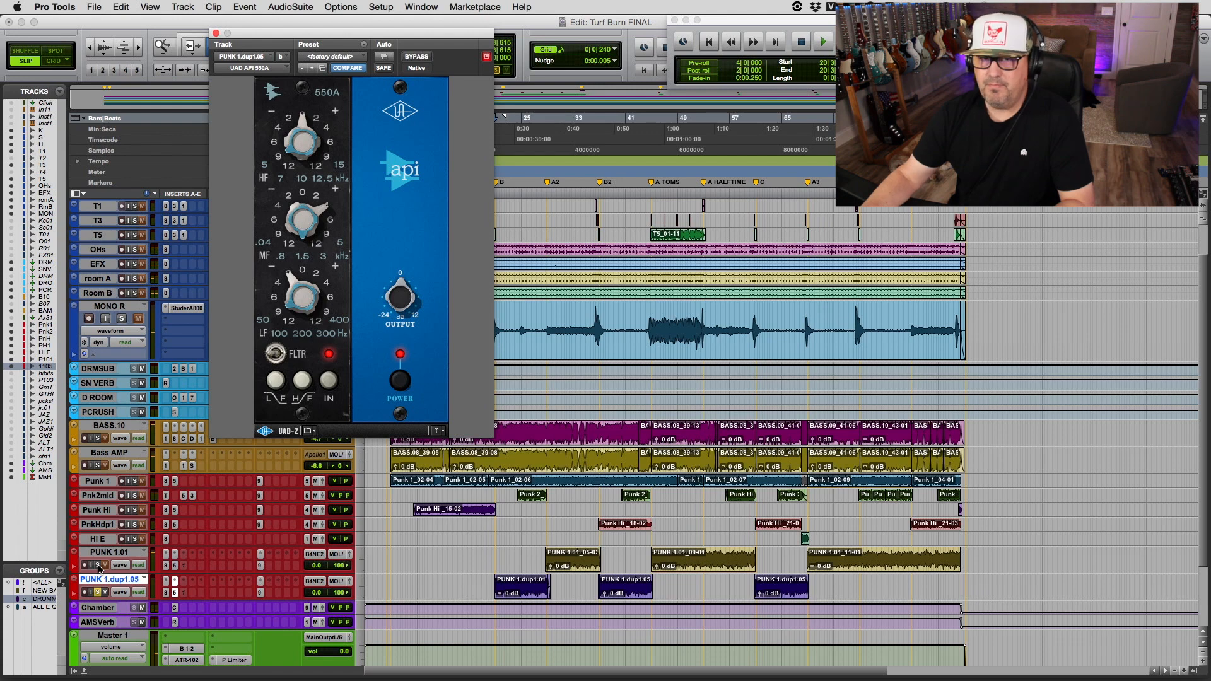
Step: Solo PUNK 1.01 and play it from the start of its first clip
left_click(98, 566)
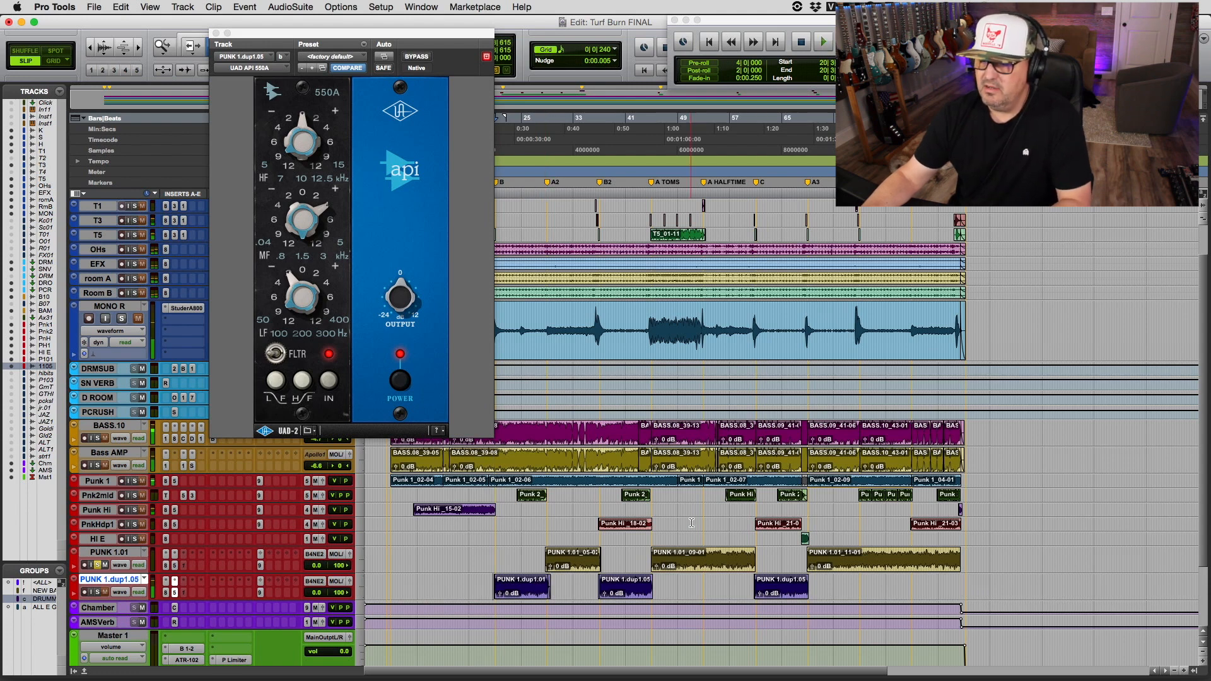
key("space")
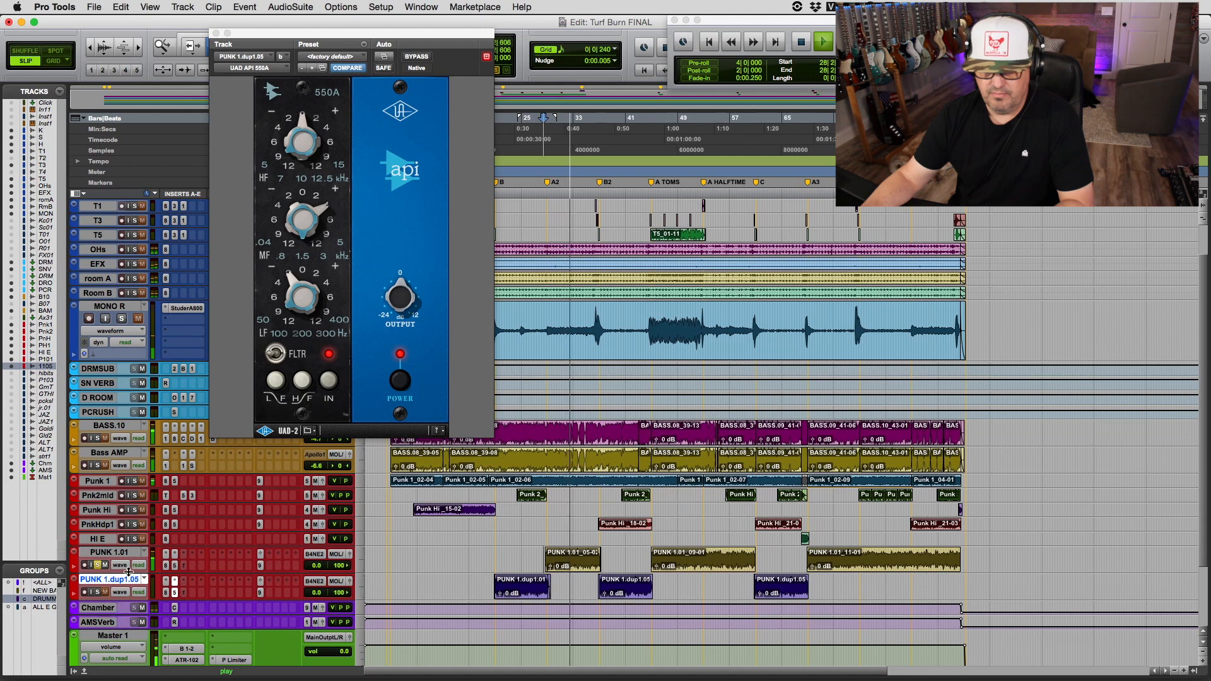
Step: Show the UAD API 550A insert on PUNK 1.01 while the soloed track plays, and stop playback
left_click(177, 565)
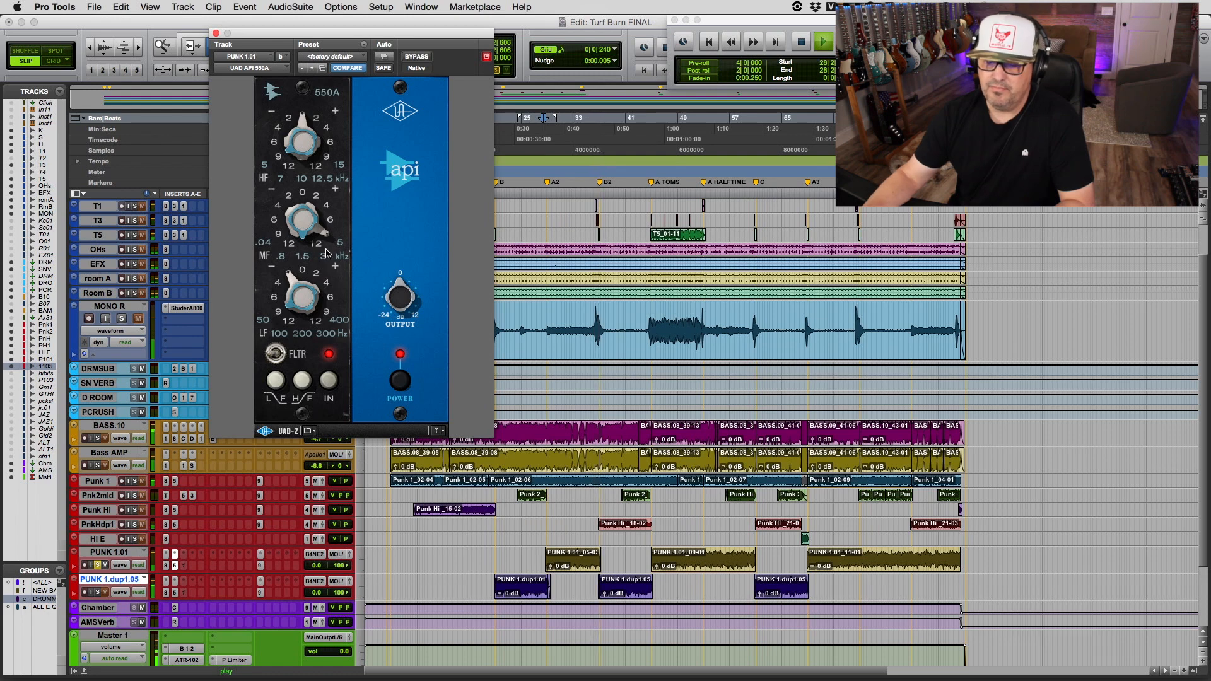
key("space")
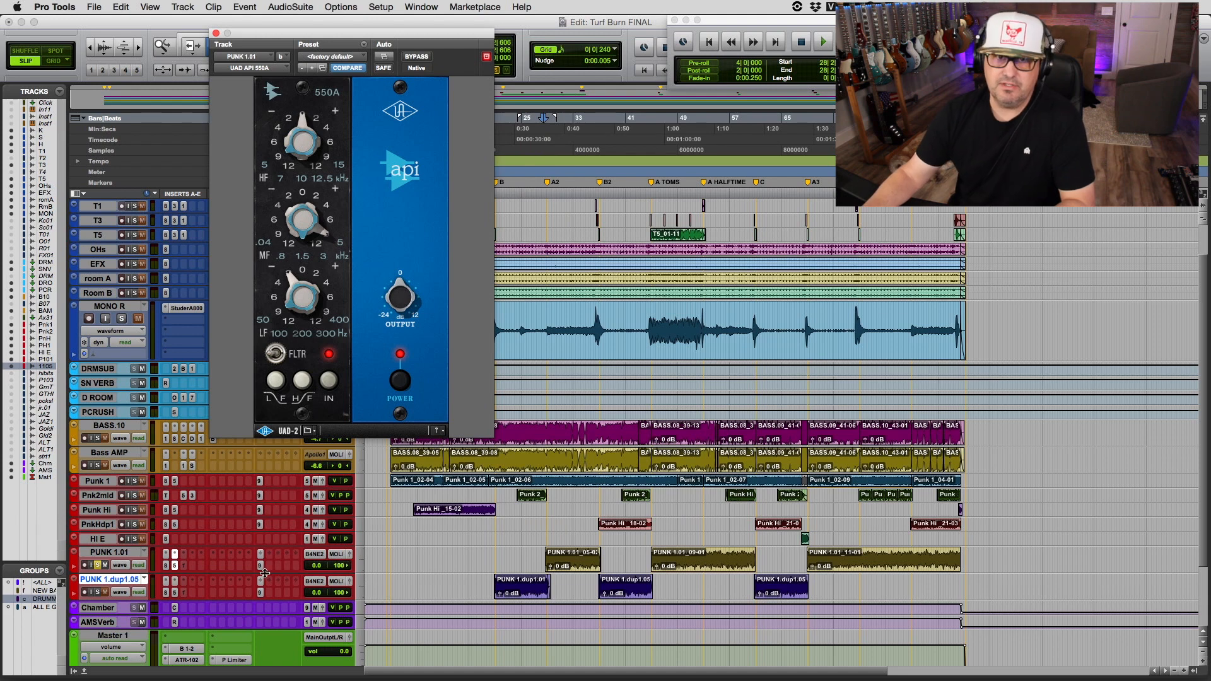
Step: Show the UAD Studer A800 on PUNK 1.01 and play with both inserts bypassed and the send muted, then reactivate the Studer
left_click(166, 566)
key("space")
left_click(175, 566, "super")
left_click(166, 566, "super")
left_click(261, 567, "super")
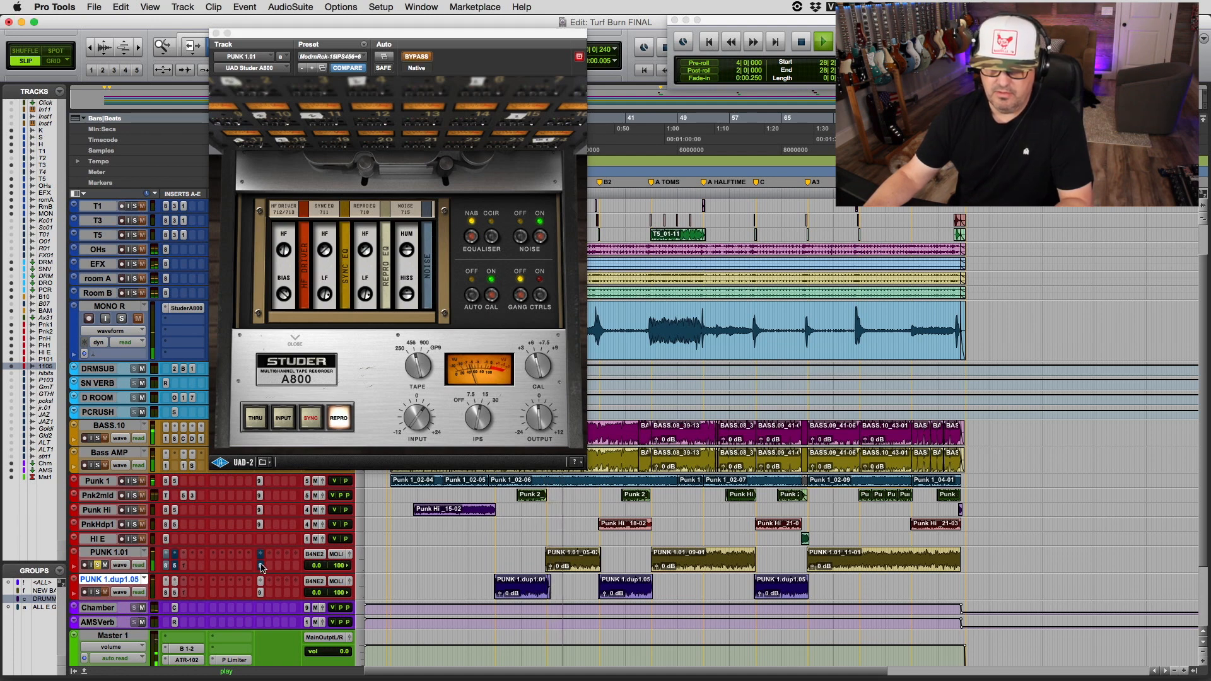
left_click(167, 566, "super")
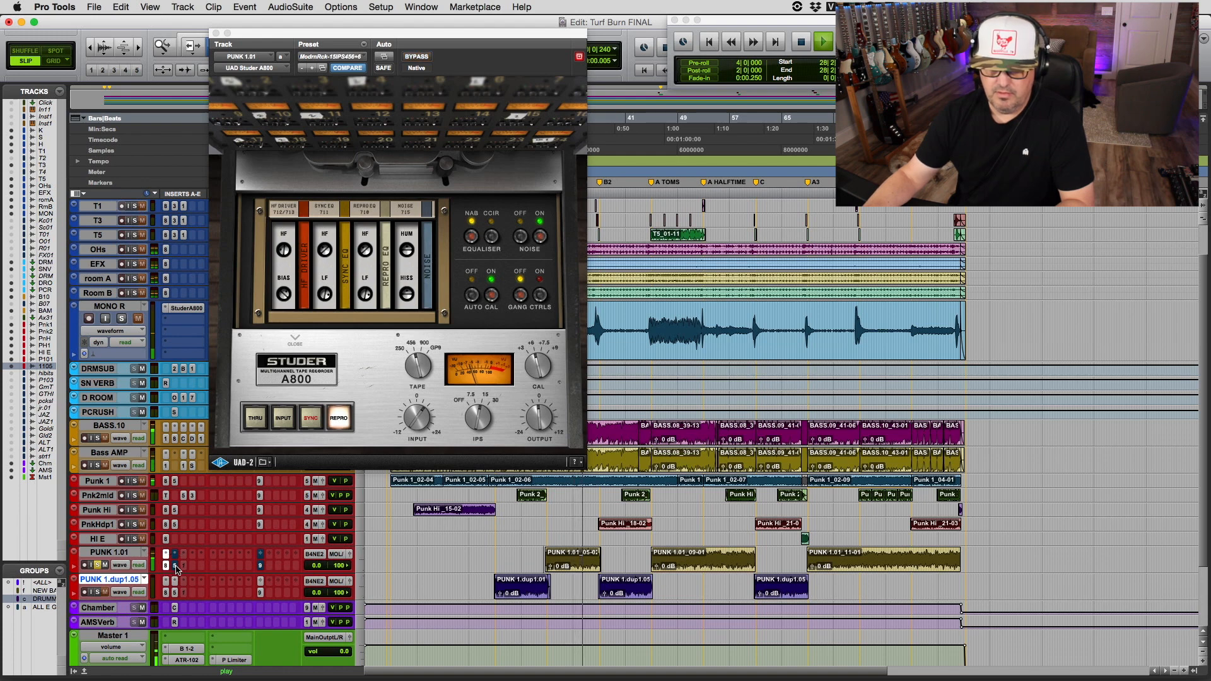
Step: Compare the UAD API 550A insert on PUNK 1.01 bypassed and active during playback, leaving it active
left_click(175, 566)
key("space")
key("space")
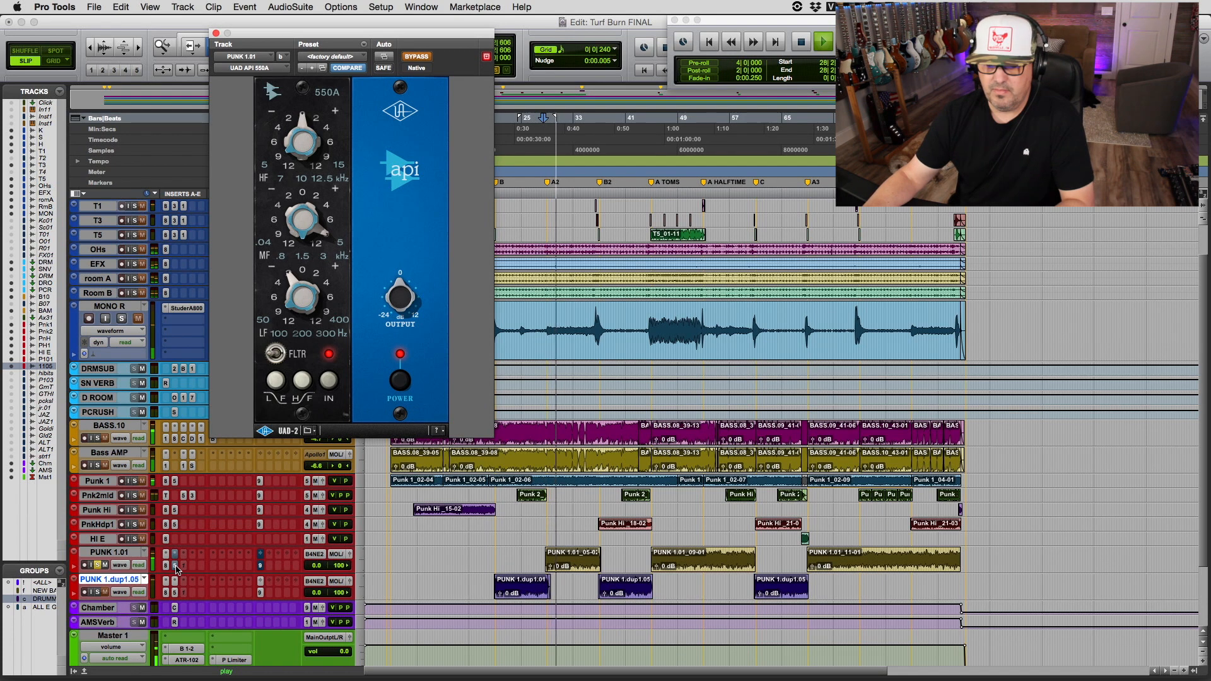
left_click(176, 565, "super")
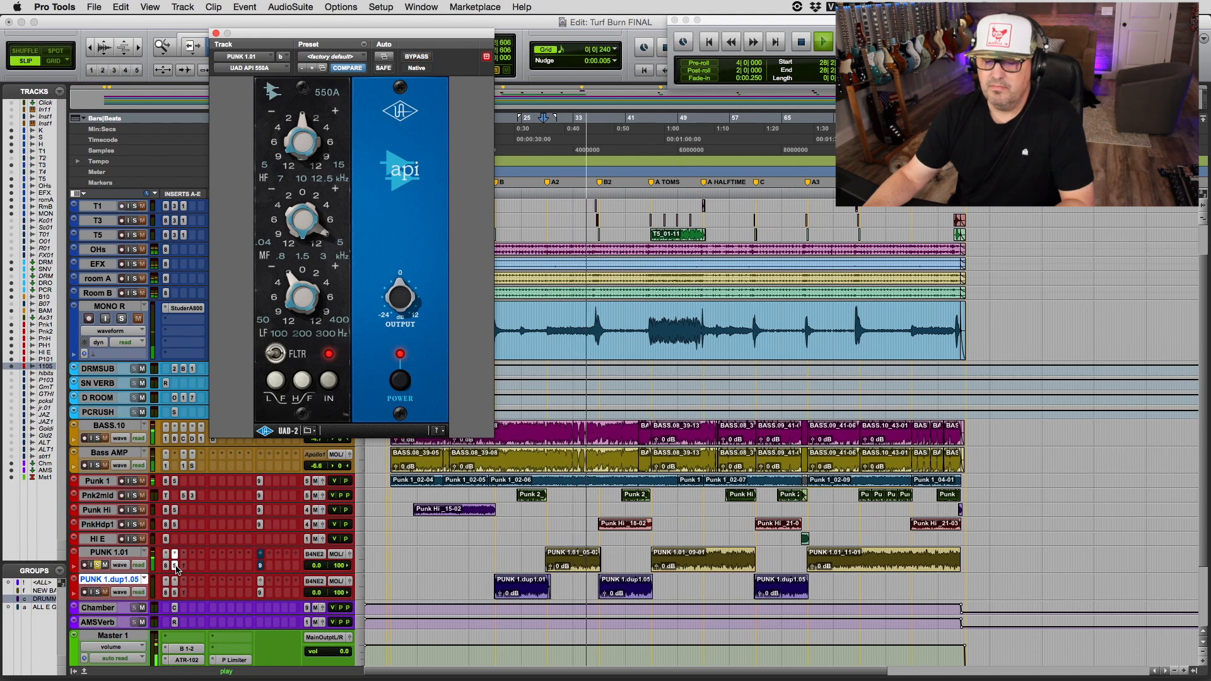
key("space")
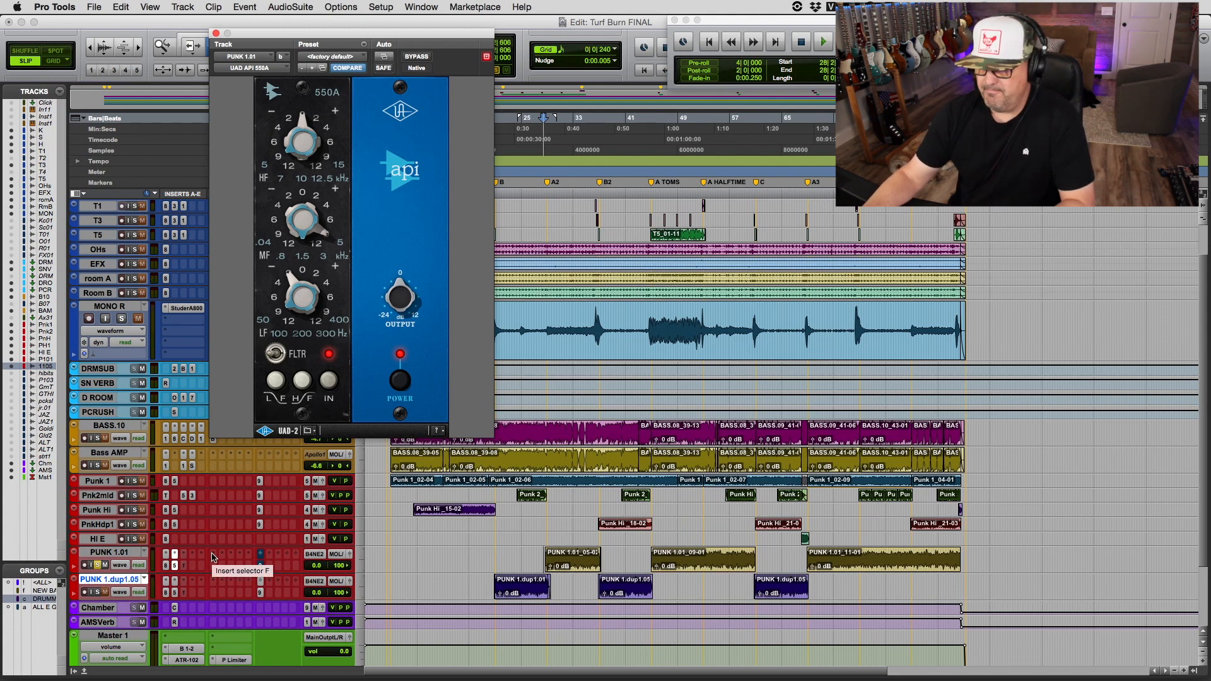
Step: Switch the solo from PUNK 1.01 to PnkHdp1 and audition it from the start of its first clip
left_click(99, 566)
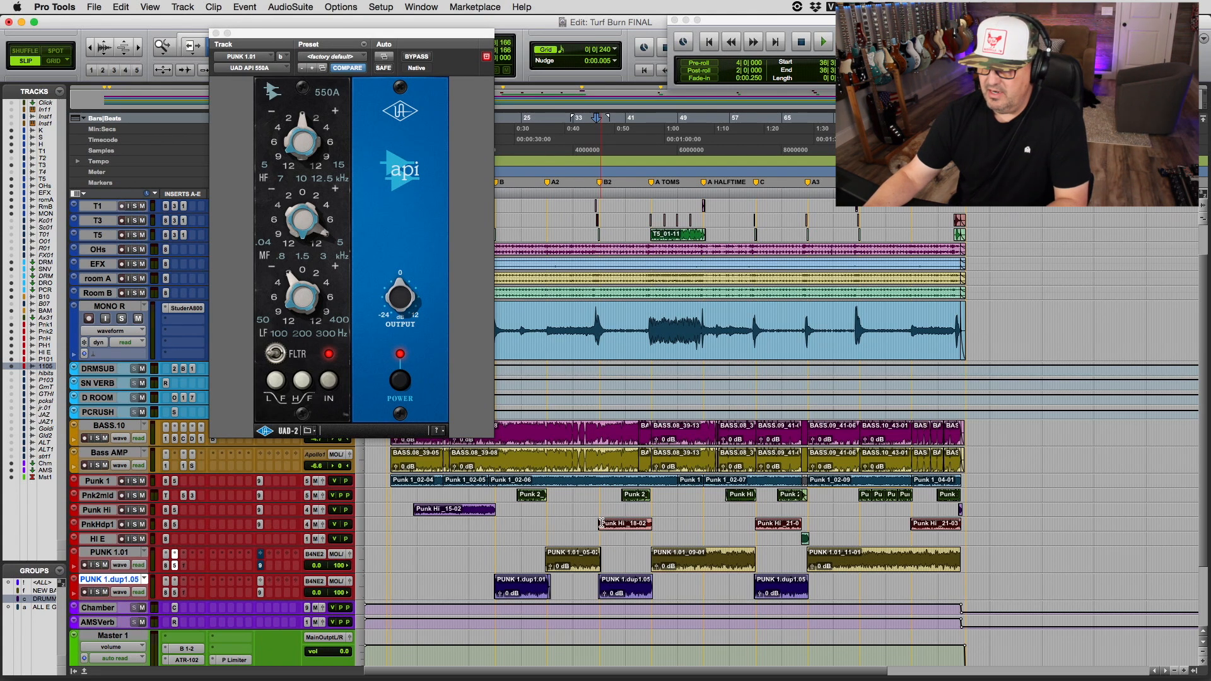
left_click(134, 525)
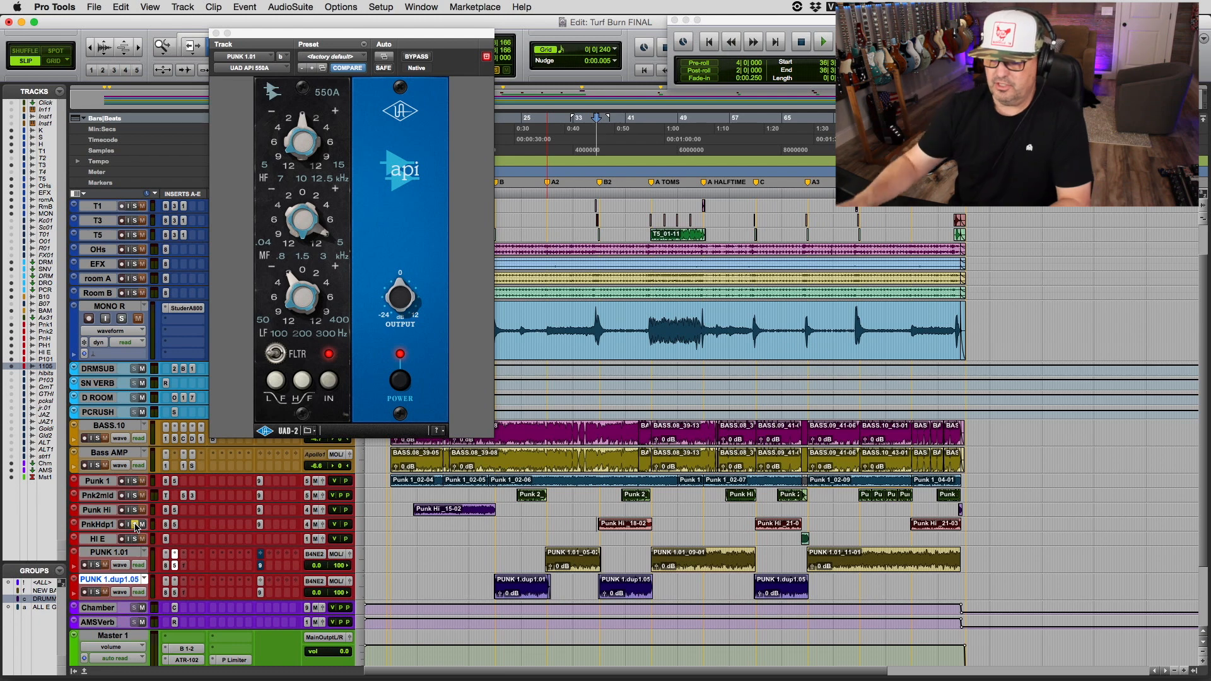
key("space")
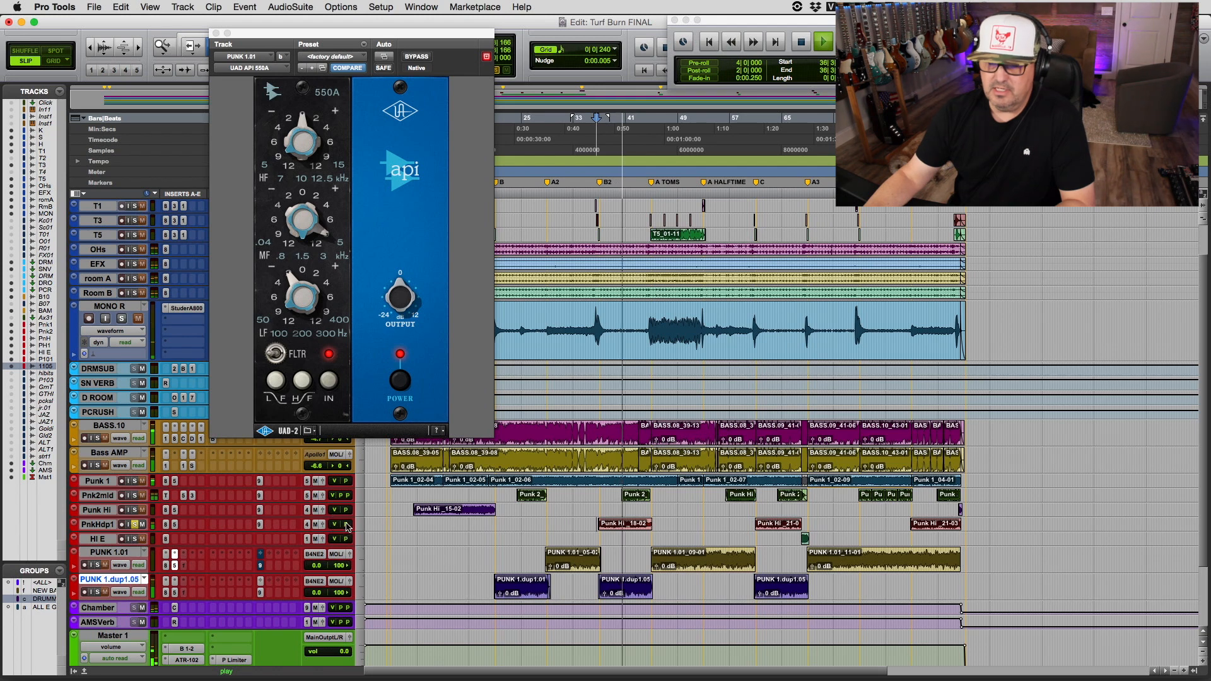
key("space")
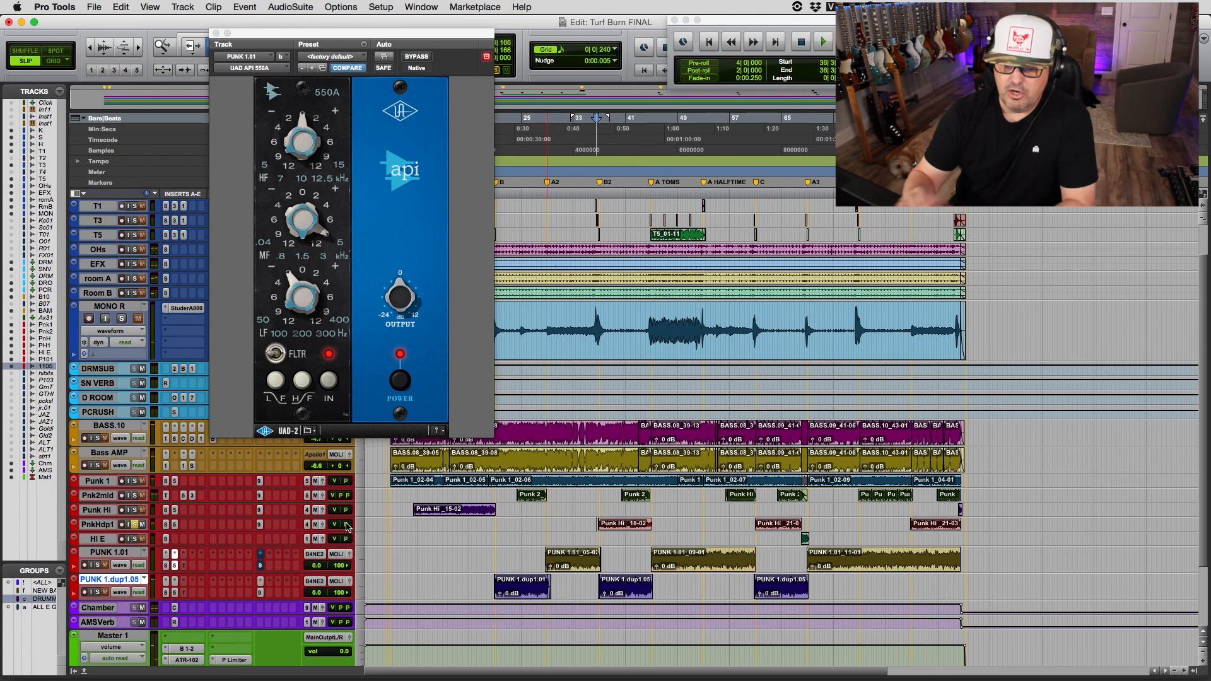
Step: Play PnkHdp1 with its inserts bypassed and send muted, and compare its UAD Studer A800 bypassed and on, leaving it active
key("space")
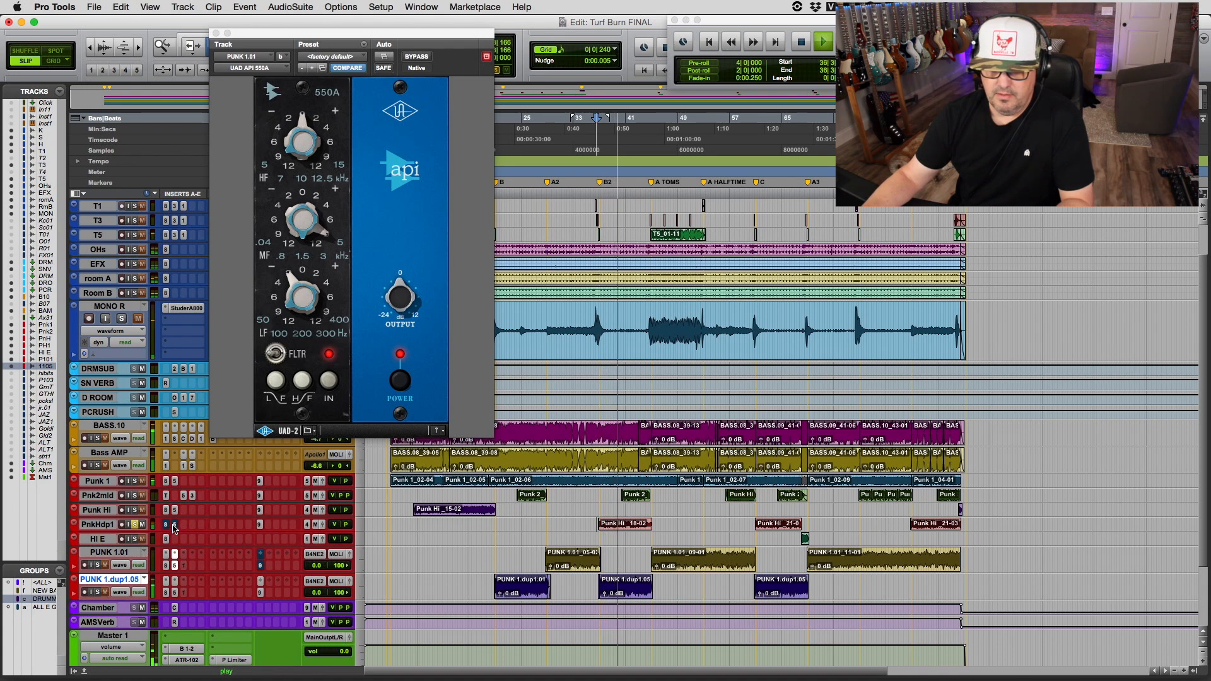
left_click(259, 526, "super")
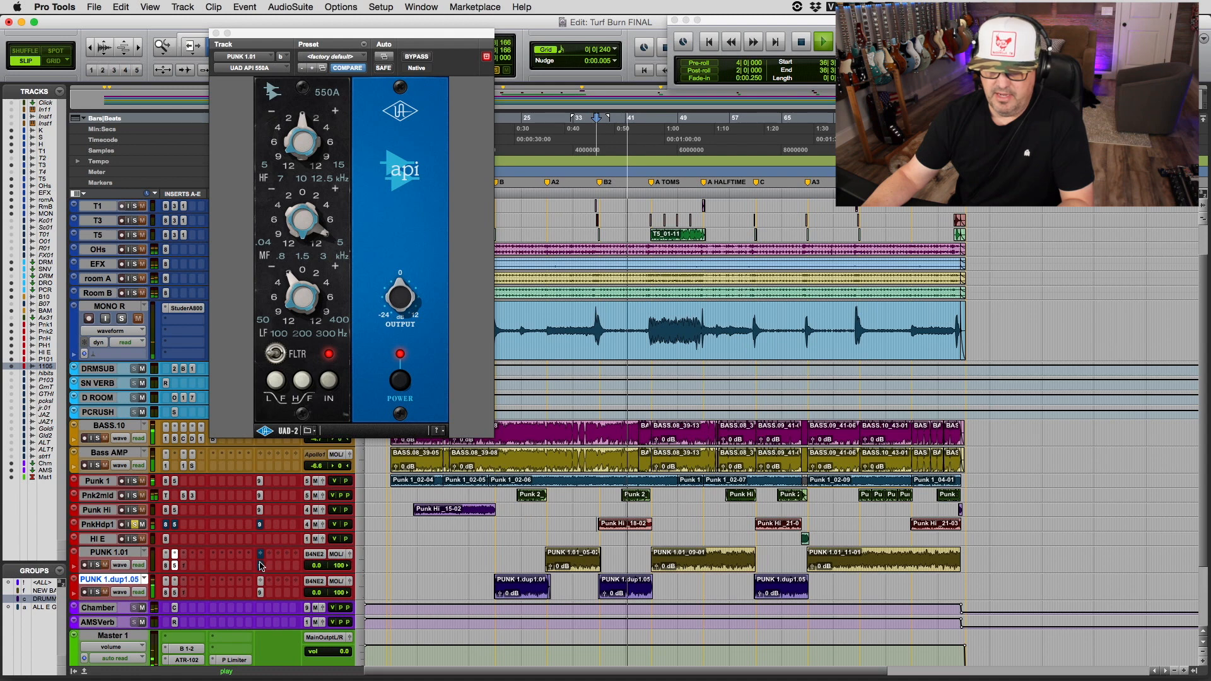
left_click(166, 525)
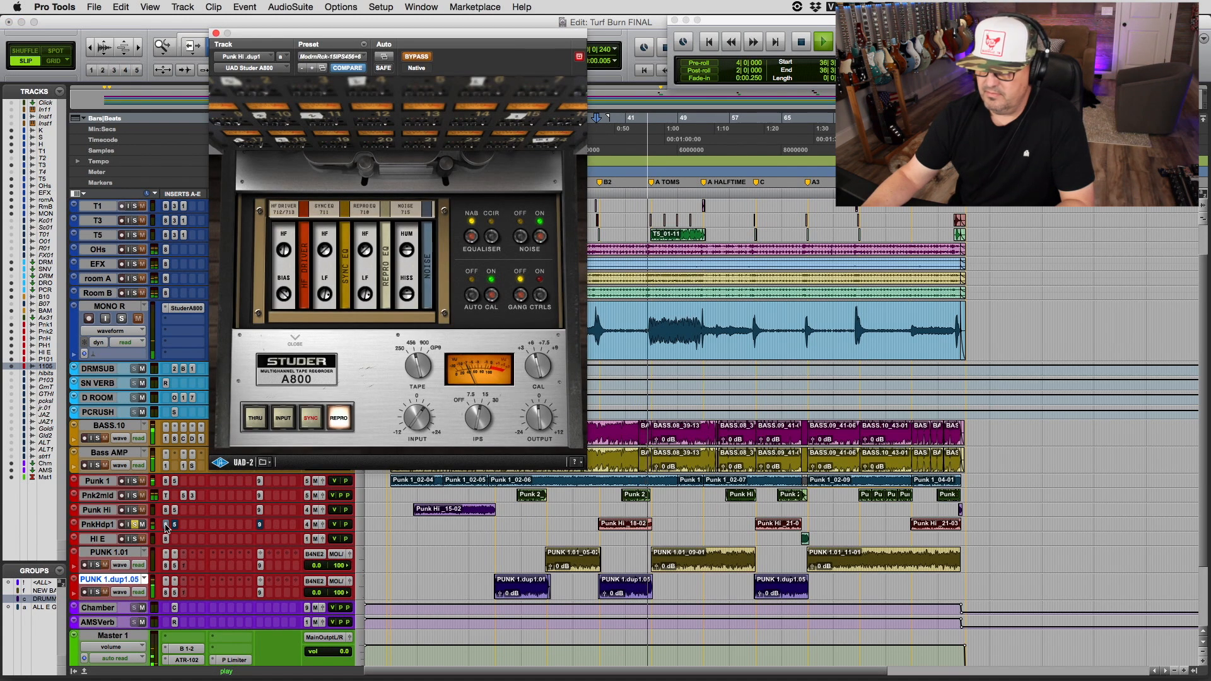
left_click(165, 529, "super")
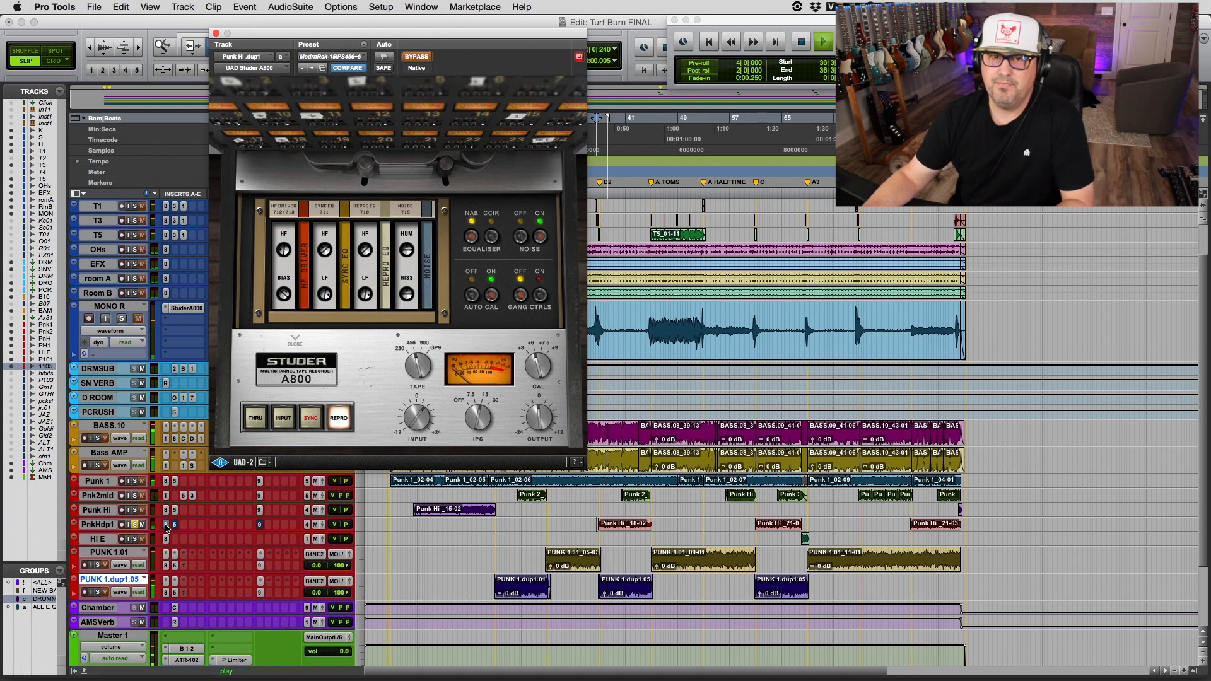
left_click(165, 528, "super")
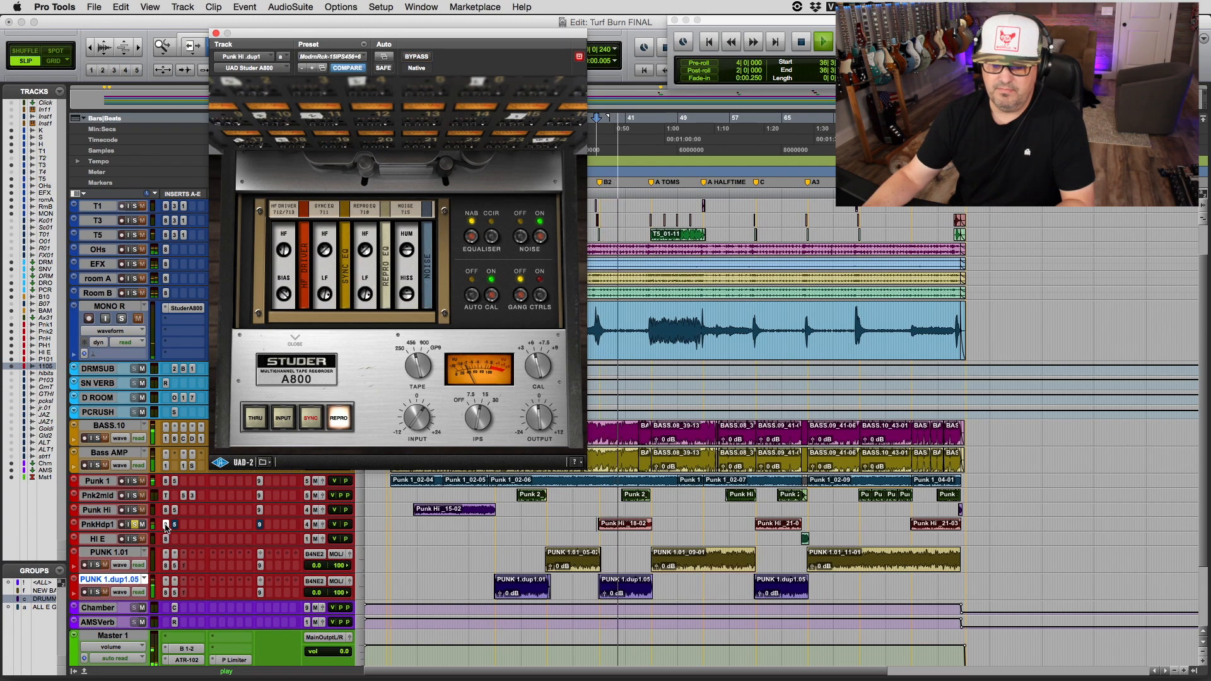
Step: Show the UAD Pultec MEQ-5 on PnkHdp1, move its window clear of the main counter, and replay the track with the EQ bypassed
left_click(176, 528)
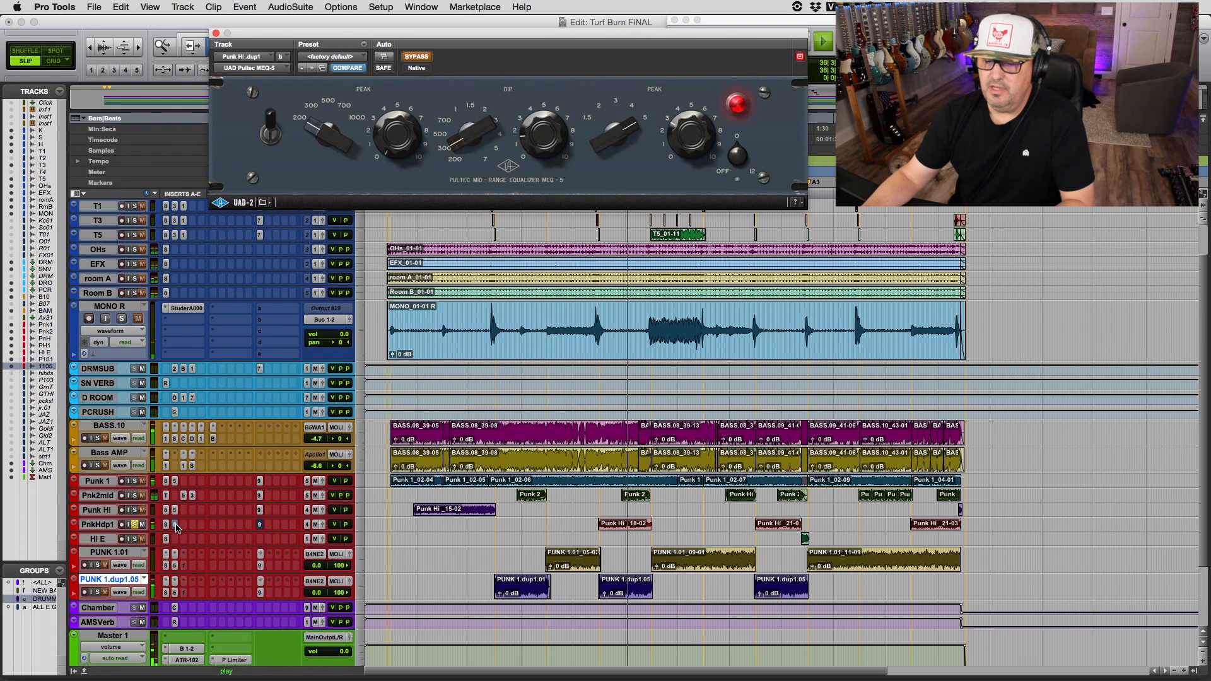
left_click_drag(437, 38, 365, 146)
key("space")
key("space")
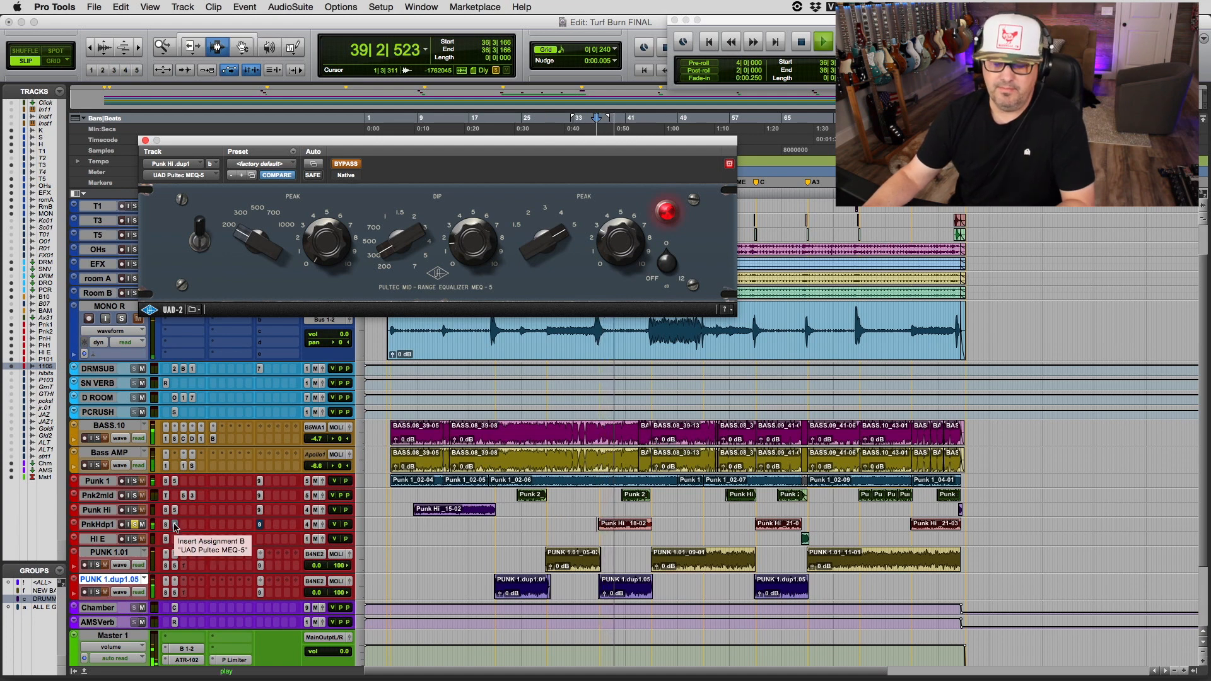
Step: Compare the Pultec MEQ-5 on PnkHdp1 active and bypassed during playback, leaving it active, and unmute the track's send
left_click(174, 526, "super")
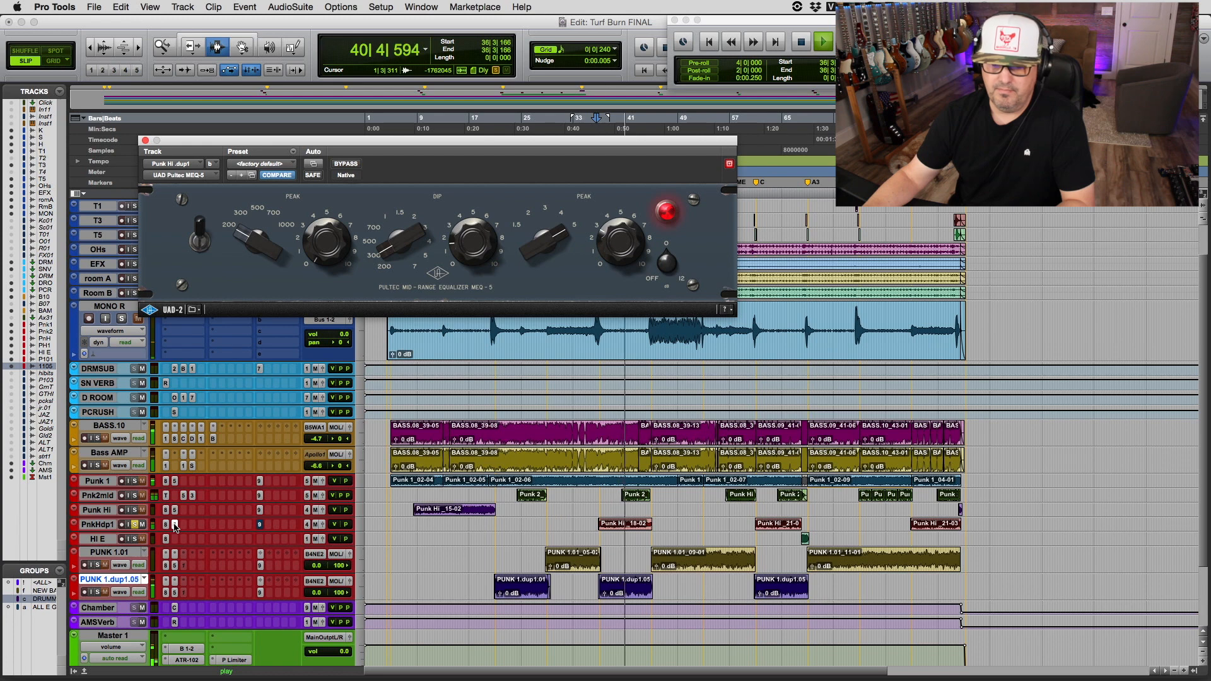
left_click(174, 526, "super")
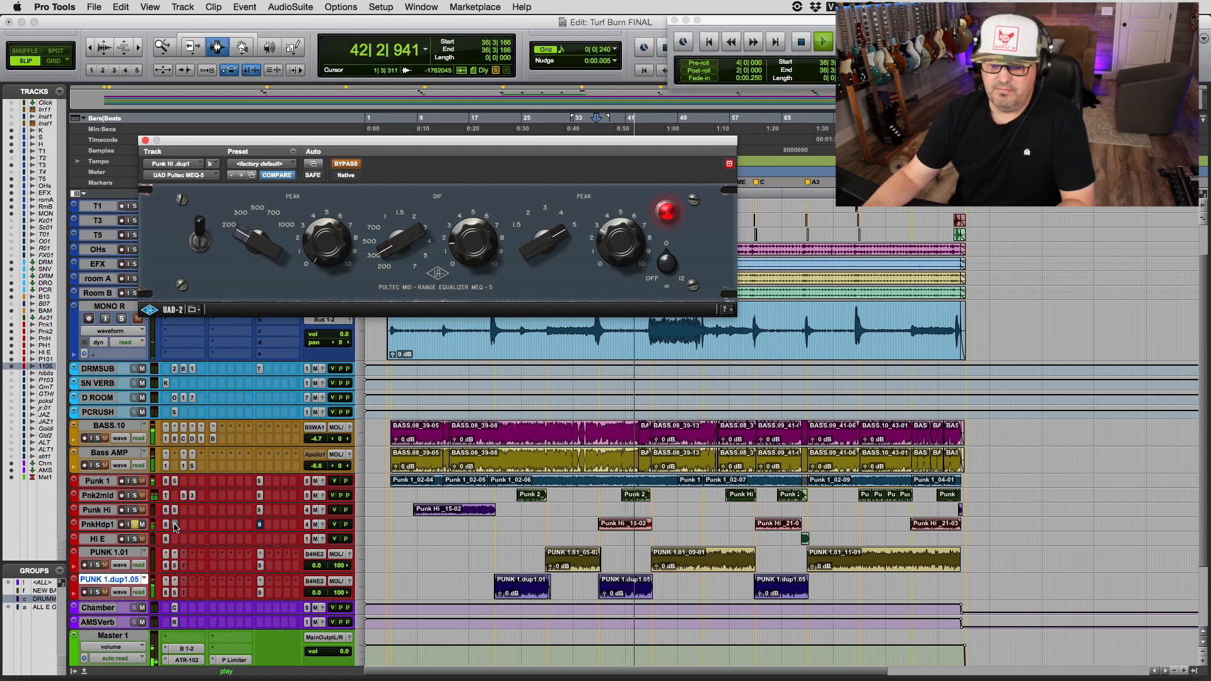
key("space")
key("space")
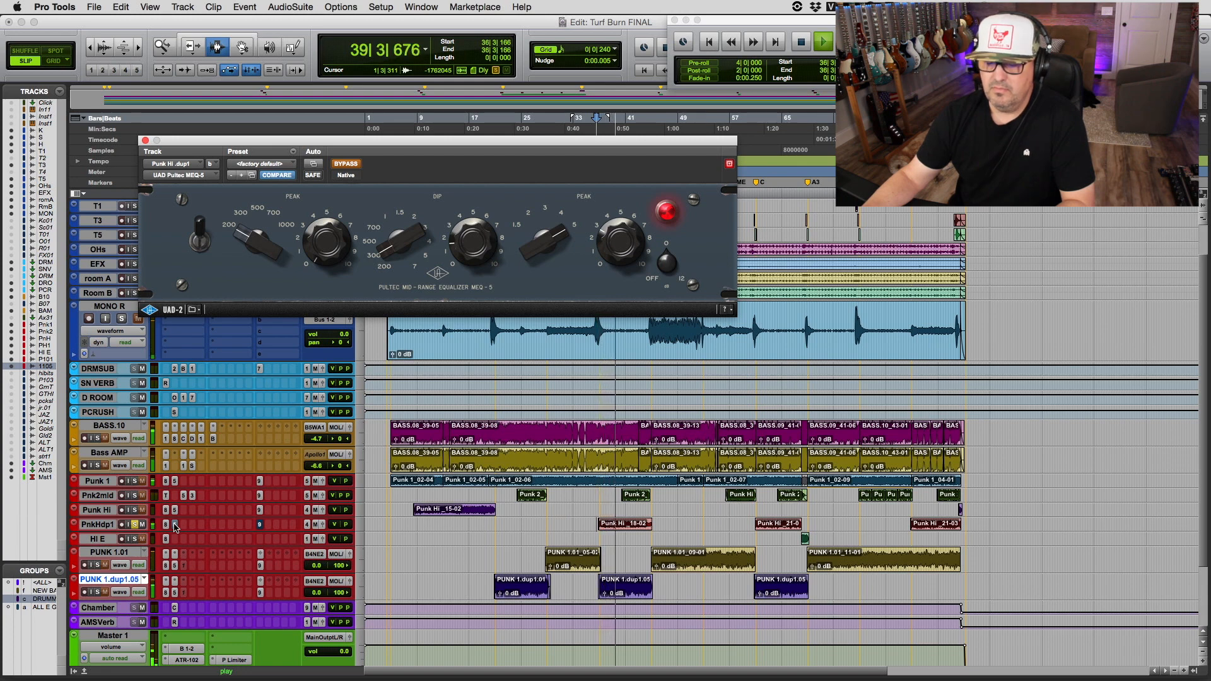
left_click(175, 525, "super")
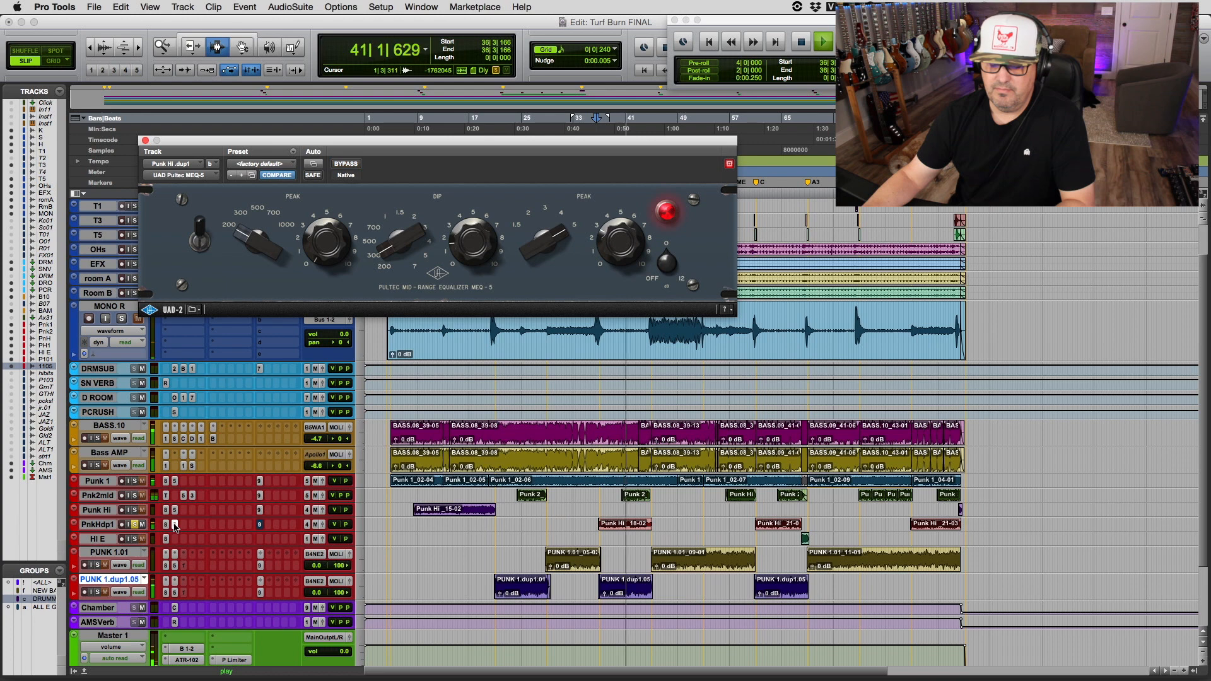
key("space")
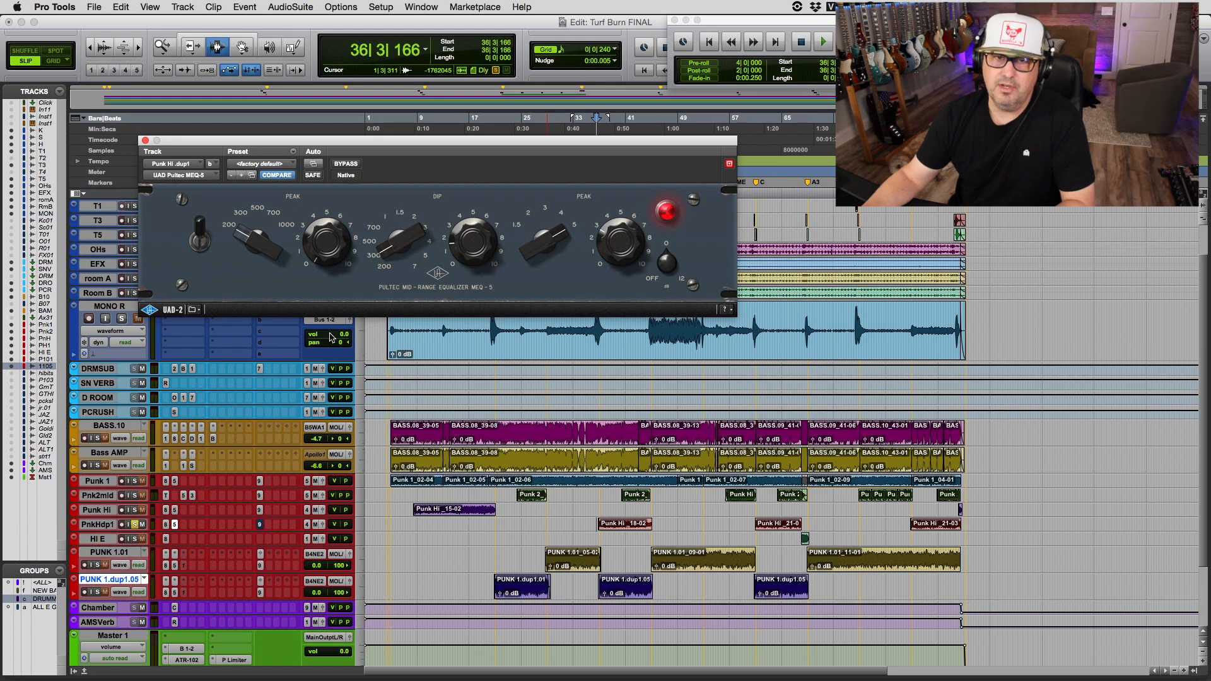
left_click(260, 525)
left_click(260, 525)
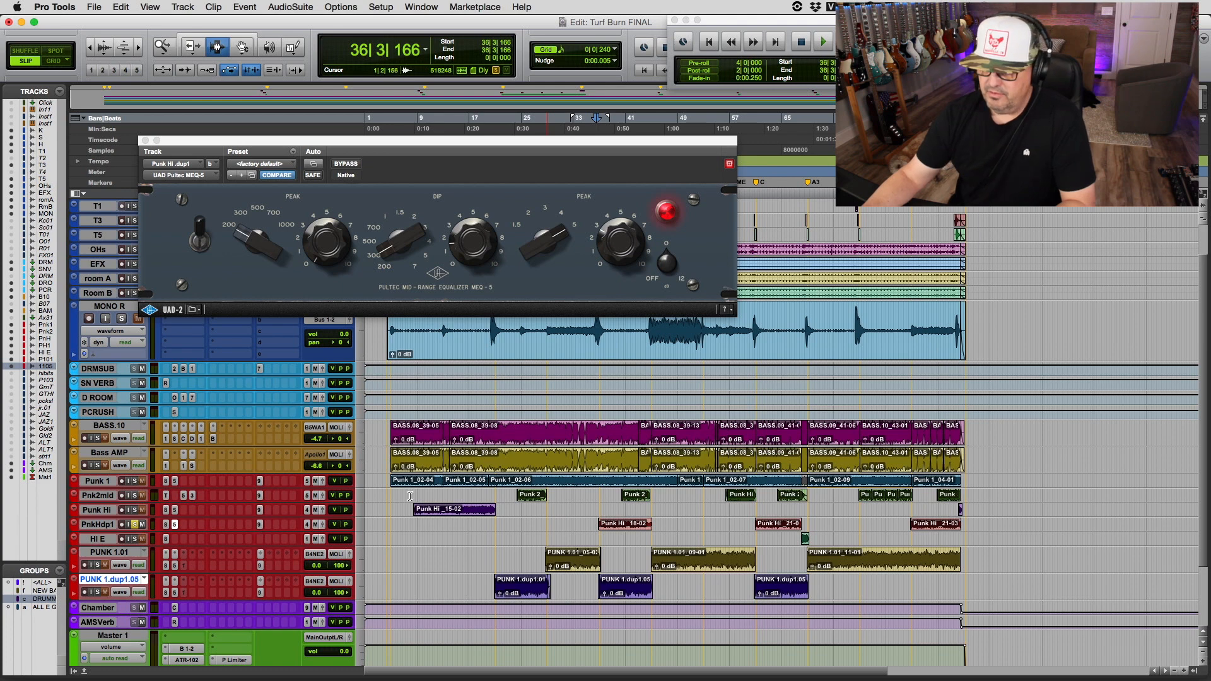
Step: Solo Pnk2mid and audition it from the start of its first clip
left_click(517, 496)
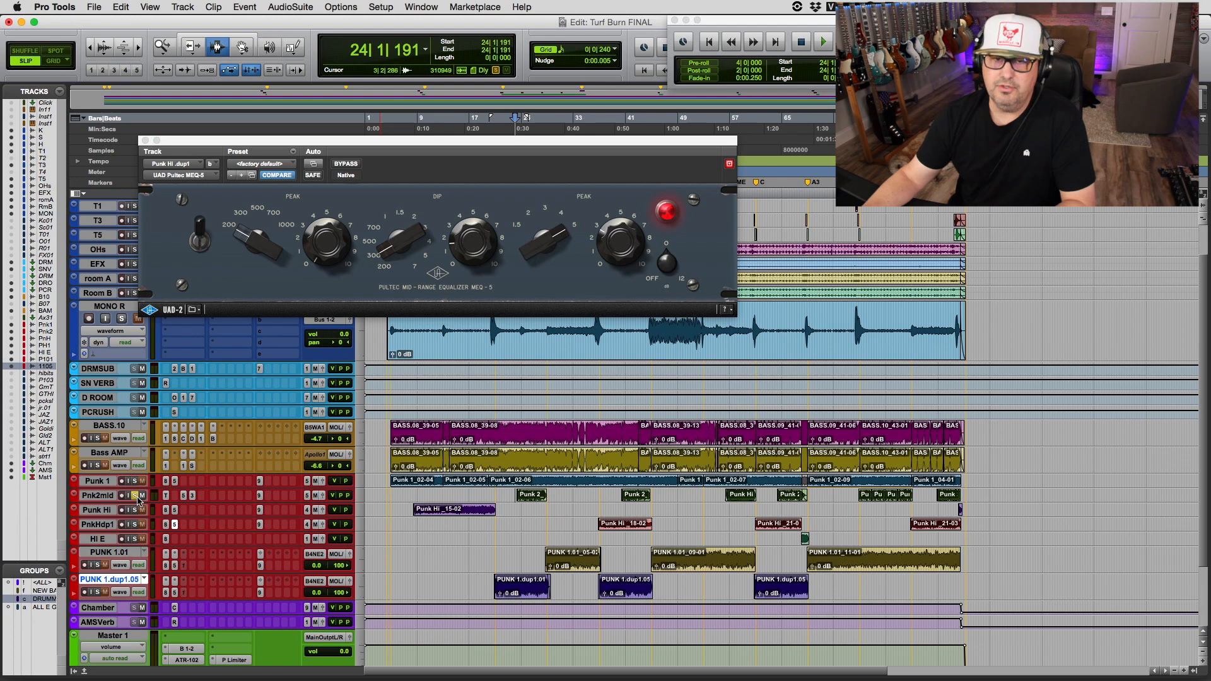
key("space")
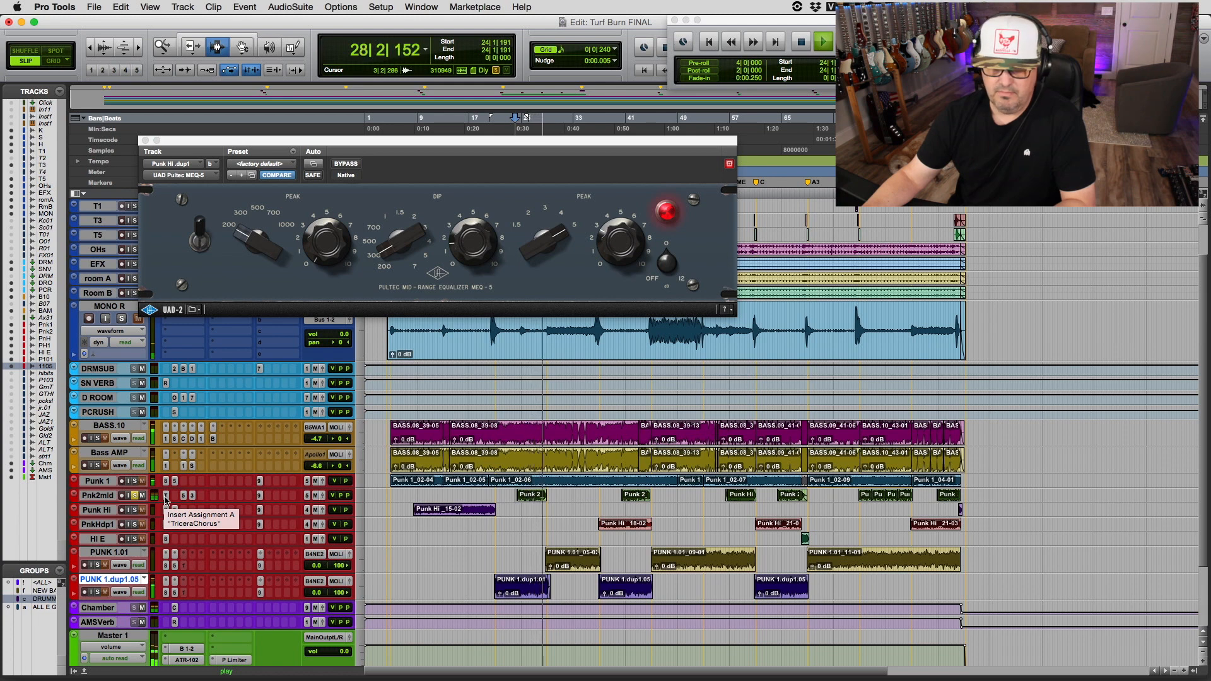
key("space")
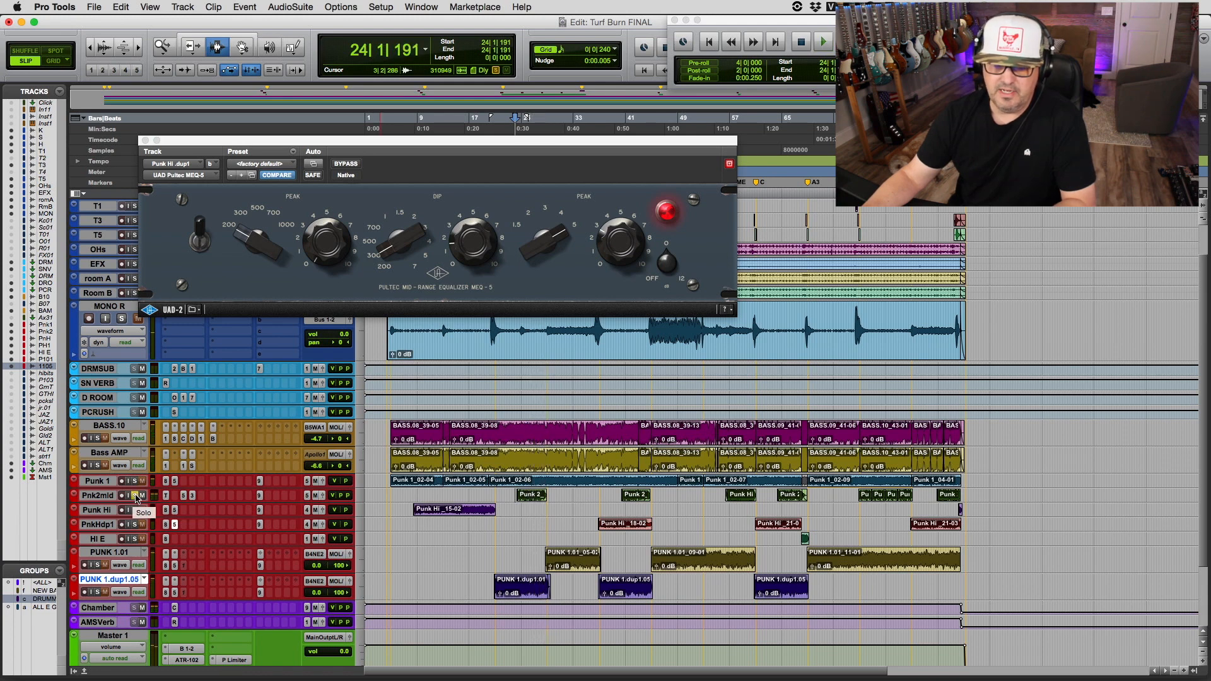
Step: Unsolo Pnk2mid, play the full mix from the same point, and close the Pultec plug-in window
left_click(136, 498)
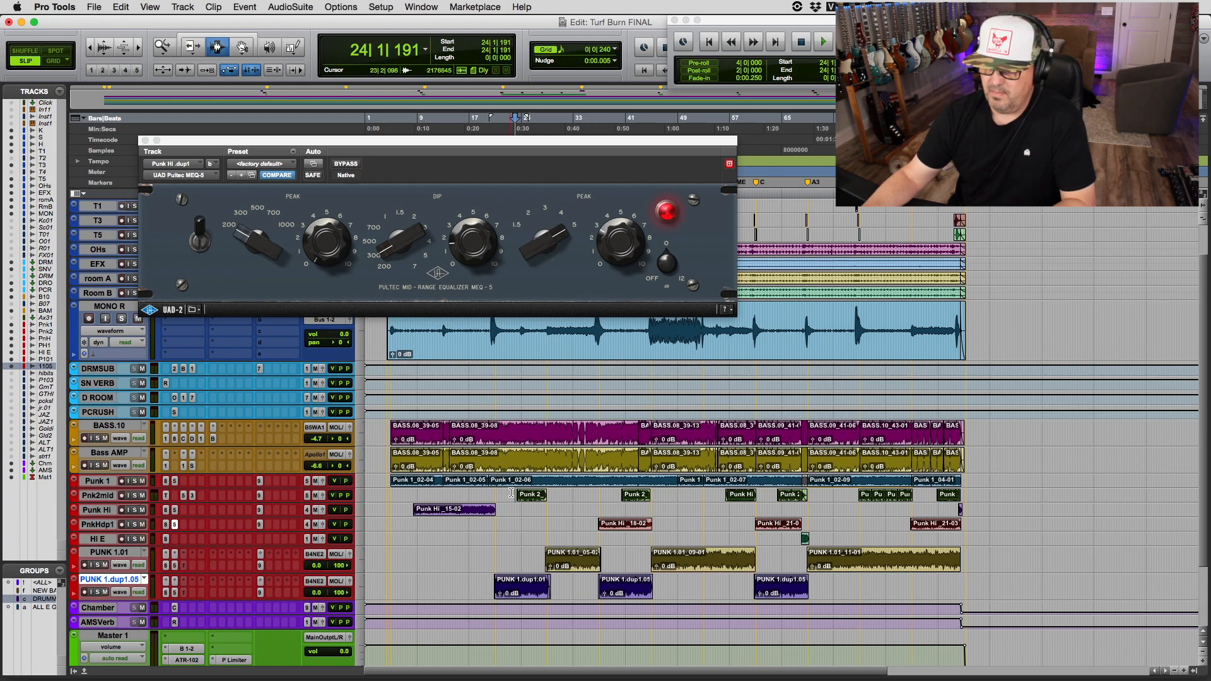
key("space")
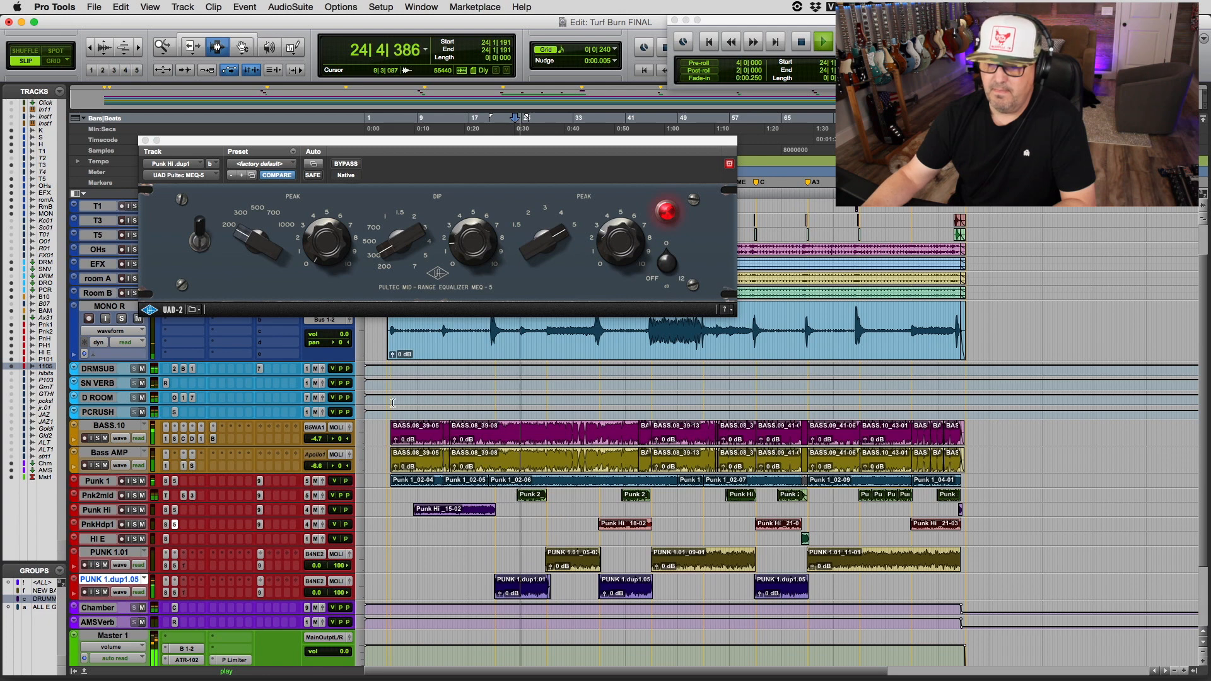
left_click(145, 141)
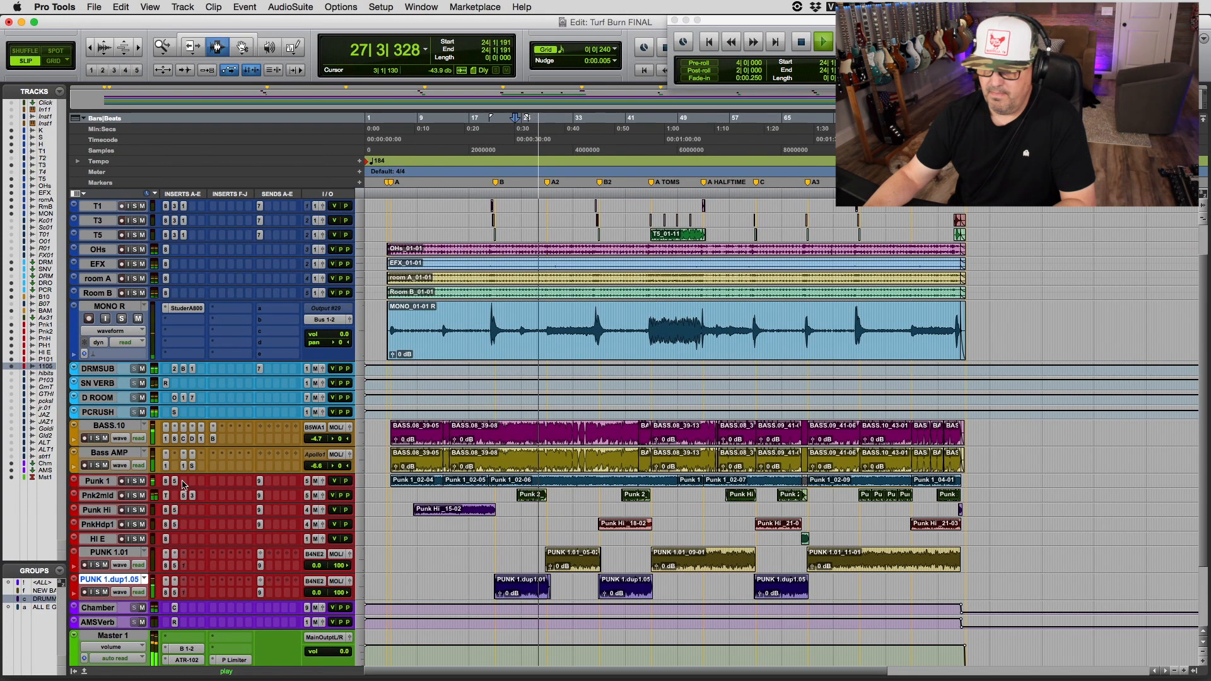
key("space")
Step: Play the full mix from marker B with Pnk2mid muted, and again with it unmuted, to compare the track's contribution
left_click(495, 496)
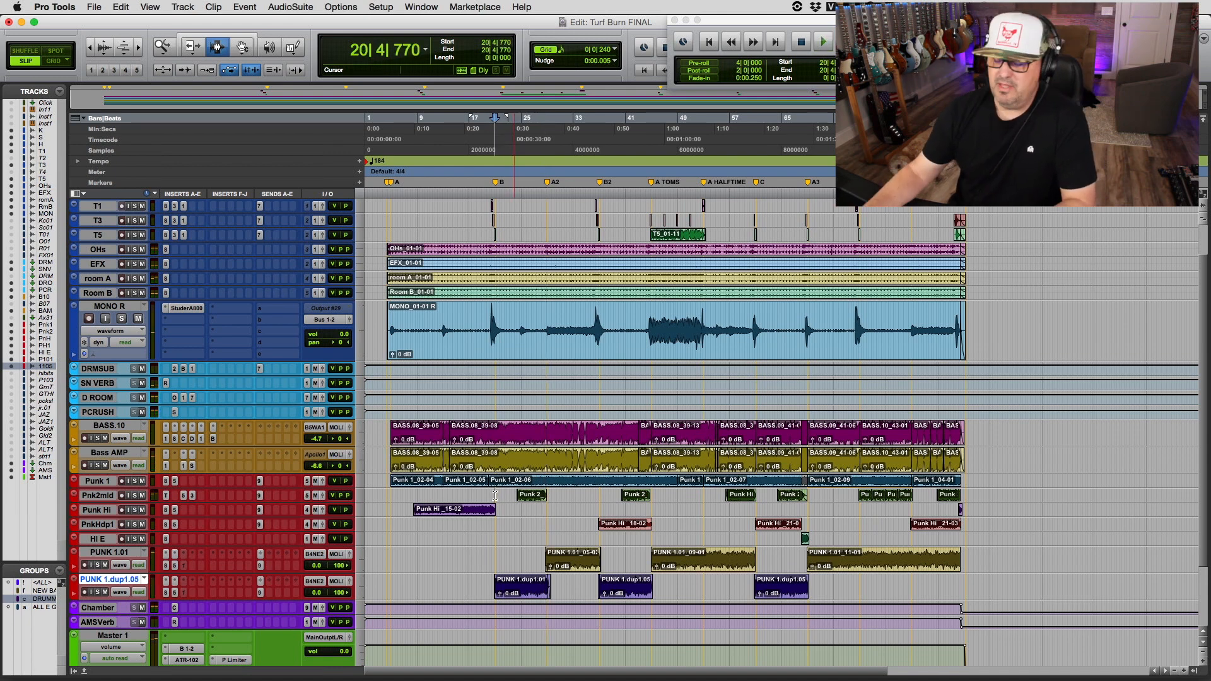
left_click(141, 496)
key("space")
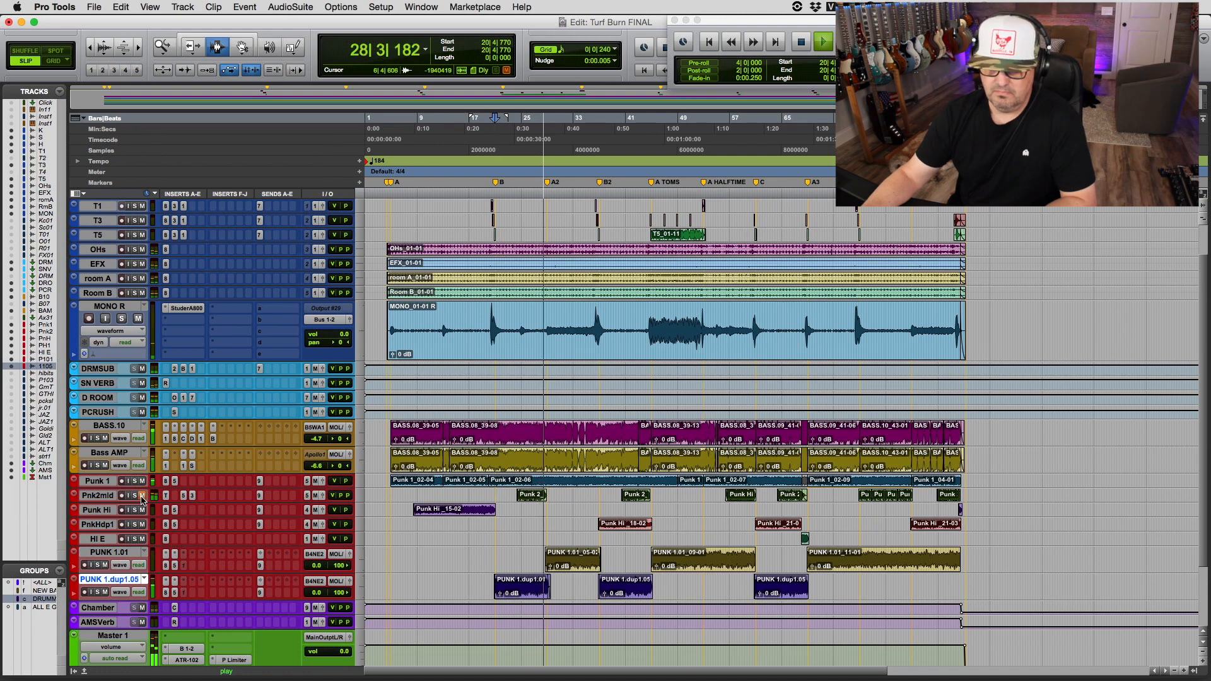
key("space")
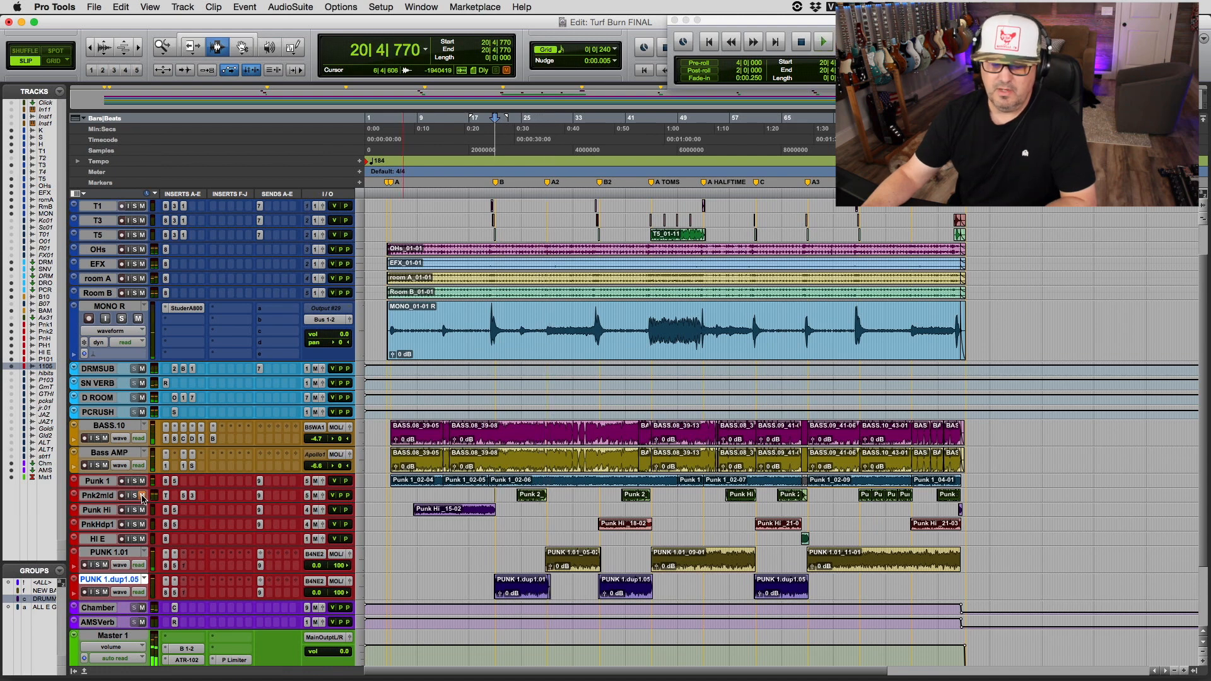
key("space")
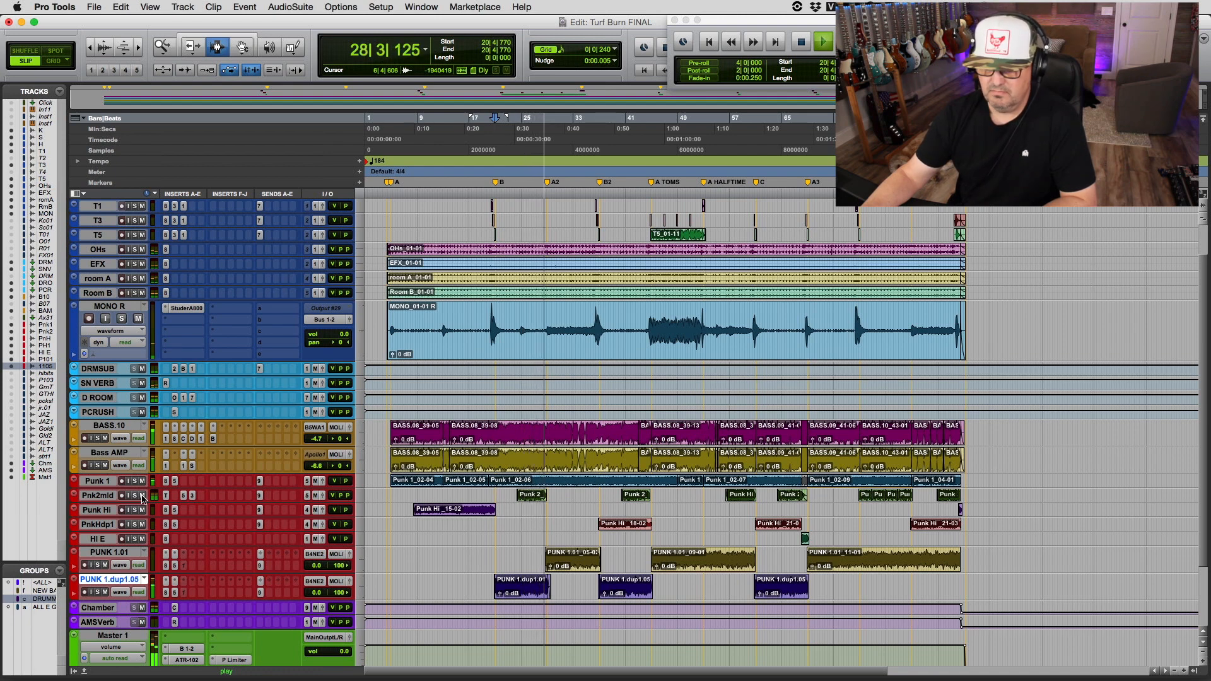
key("space")
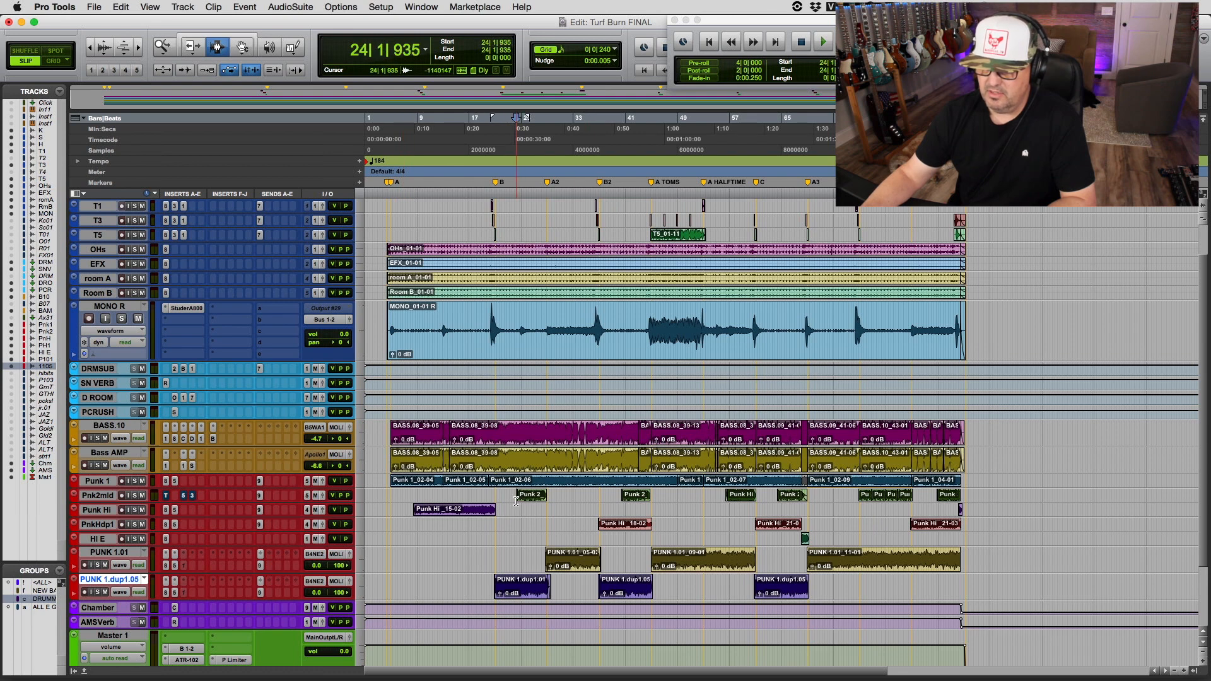
Step: Solo Pnk2mid, mute its send, and audition it from its first clip with all its inserts bypassed
left_click(134, 497)
key("space")
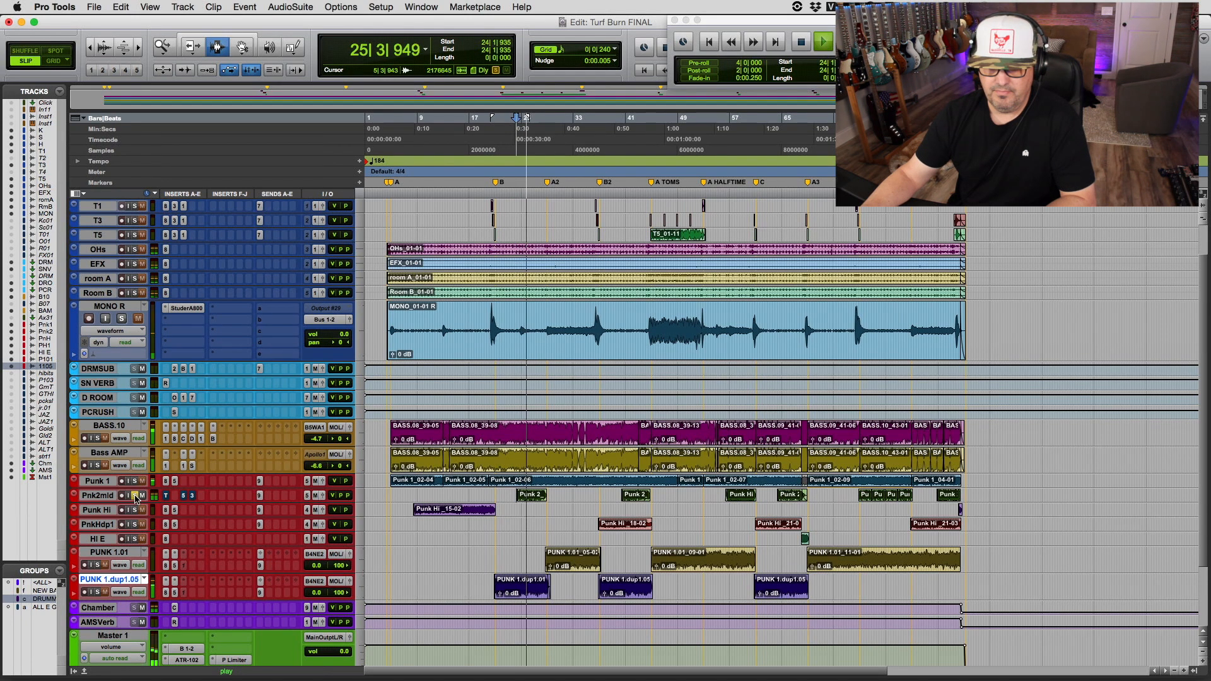
left_click(259, 499, "super")
key("space")
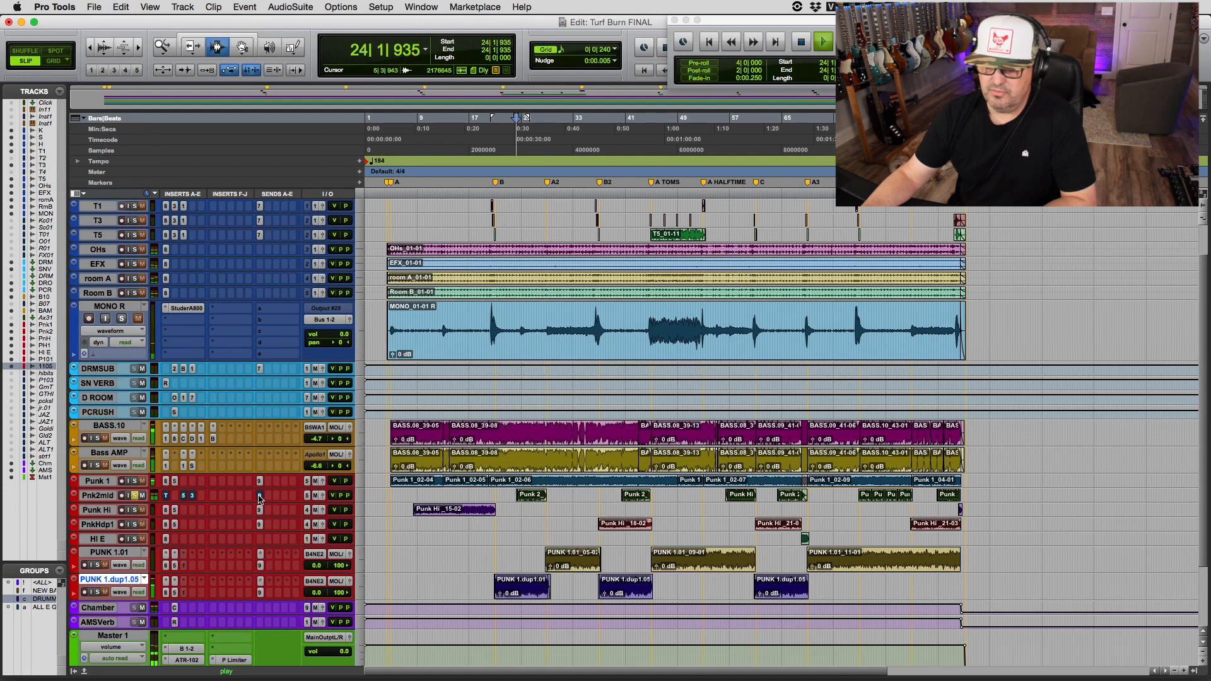
key("space")
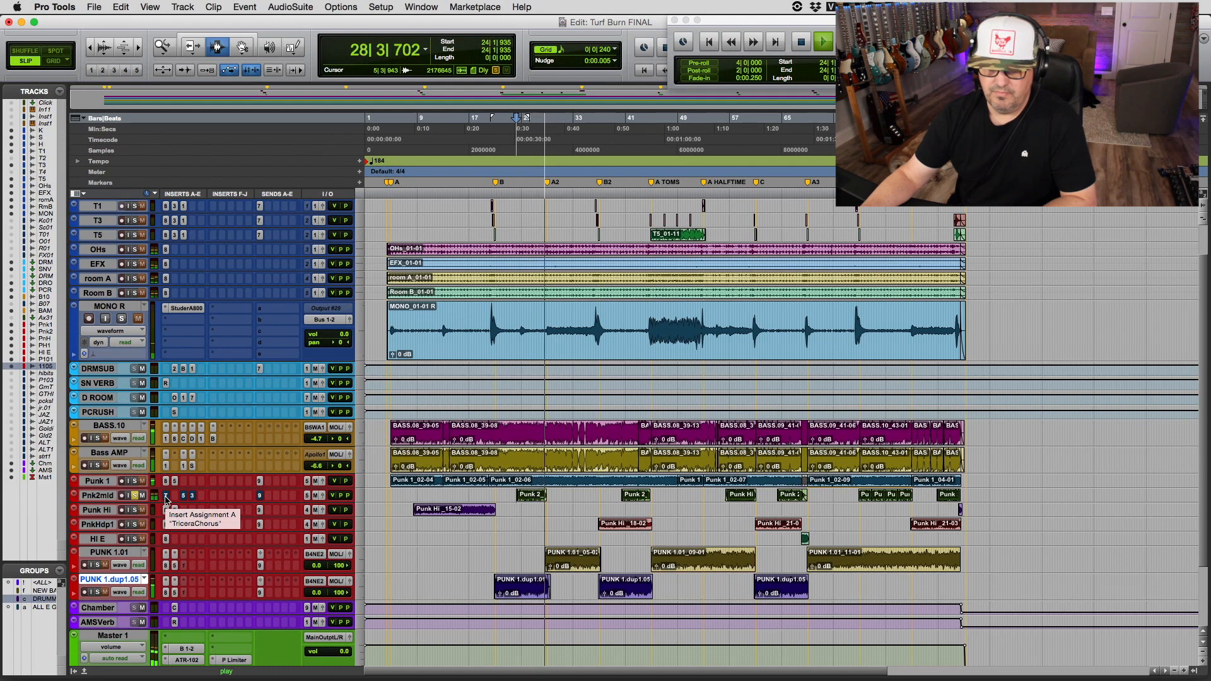
key("space")
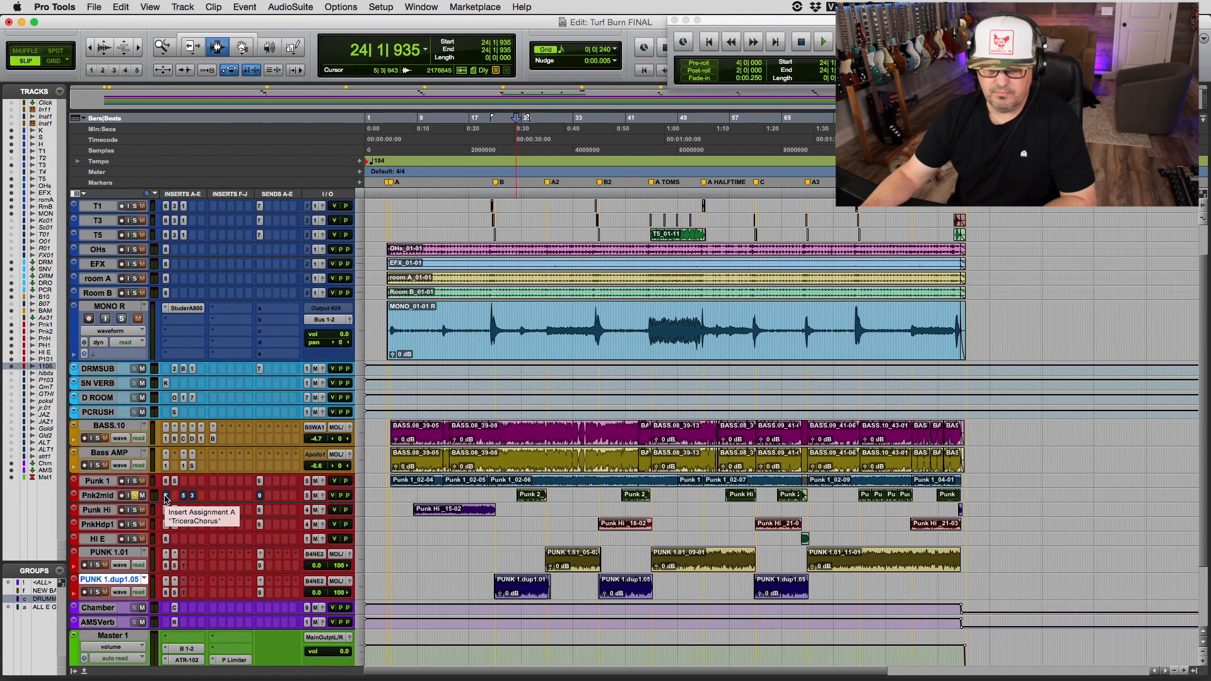
Step: Open the TriceraChorus on Pnk2mid and compare it bypassed and active during playback, leaving it active
left_click(97, 496)
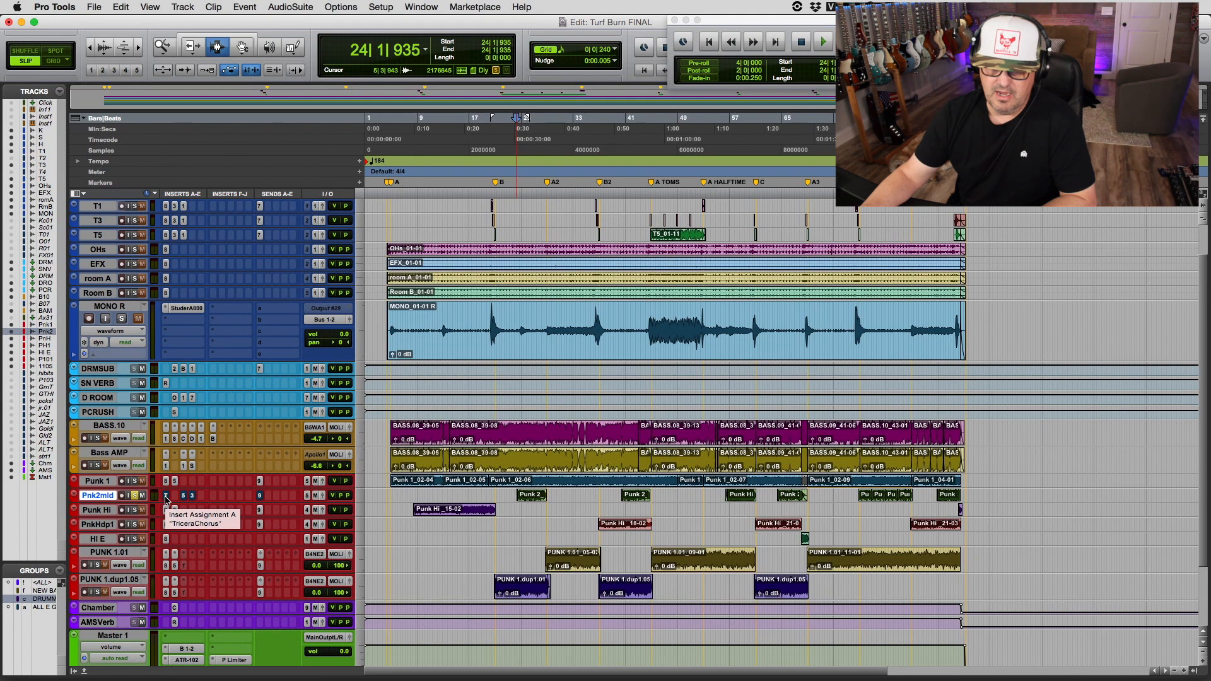
key("space")
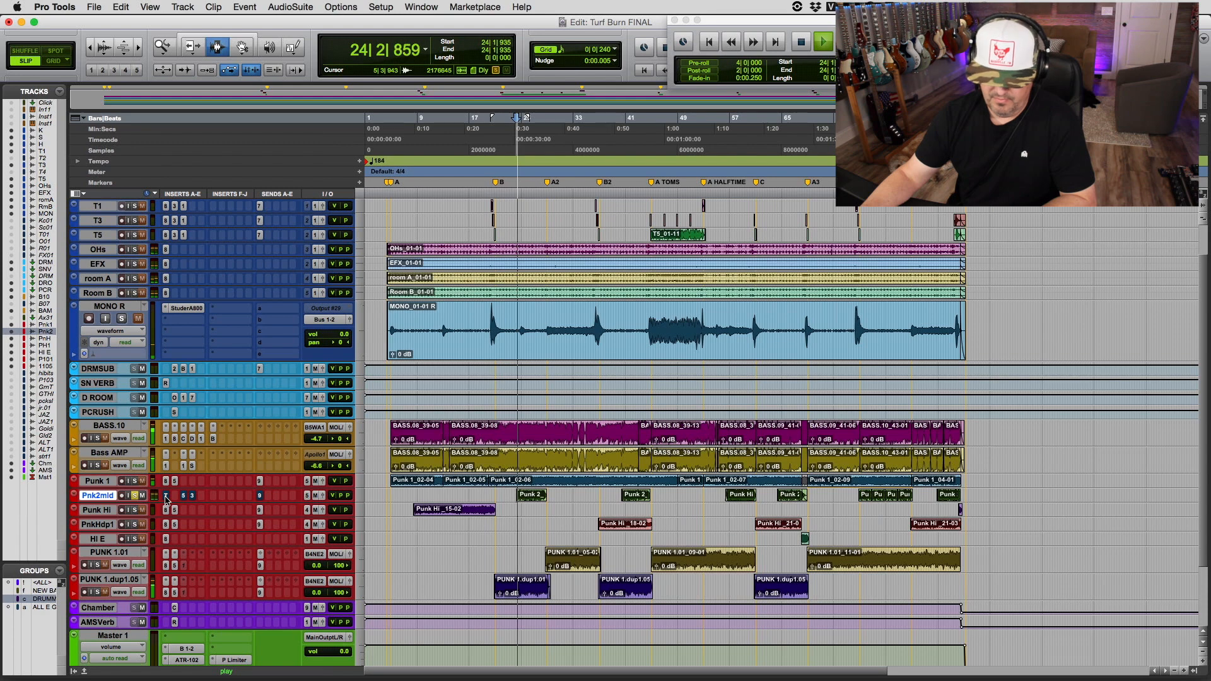
left_click(166, 497)
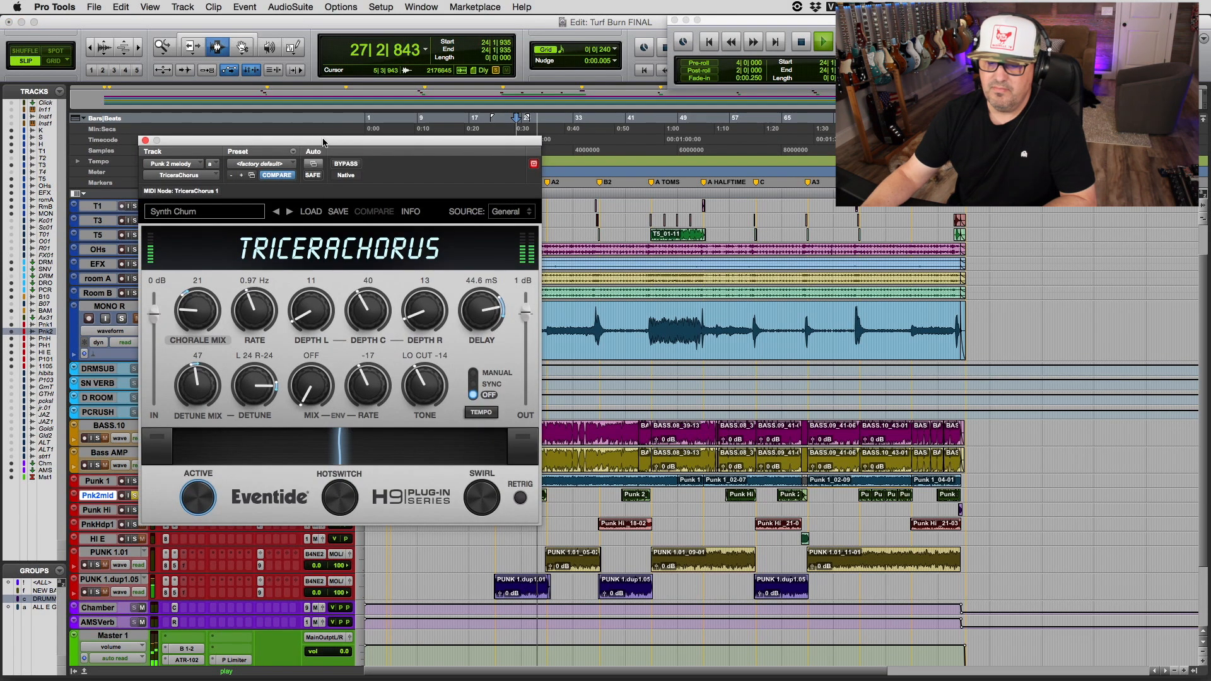
left_click_drag(251, 140, 307, 24)
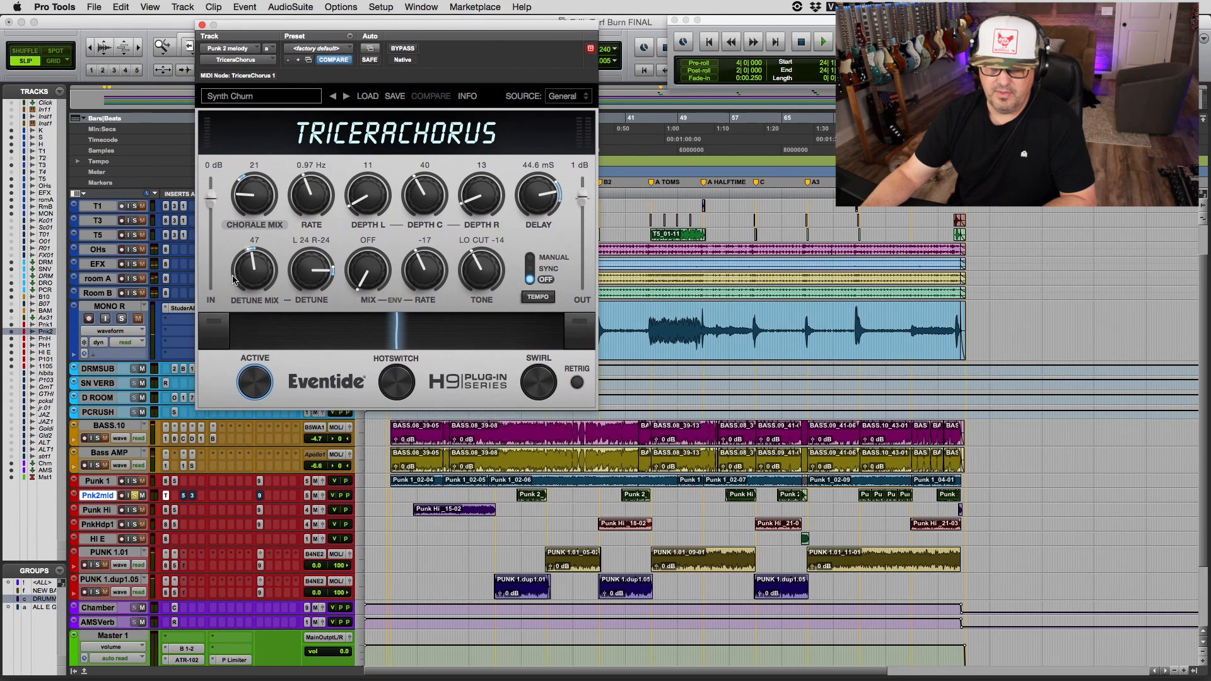
left_click(136, 499)
key("space")
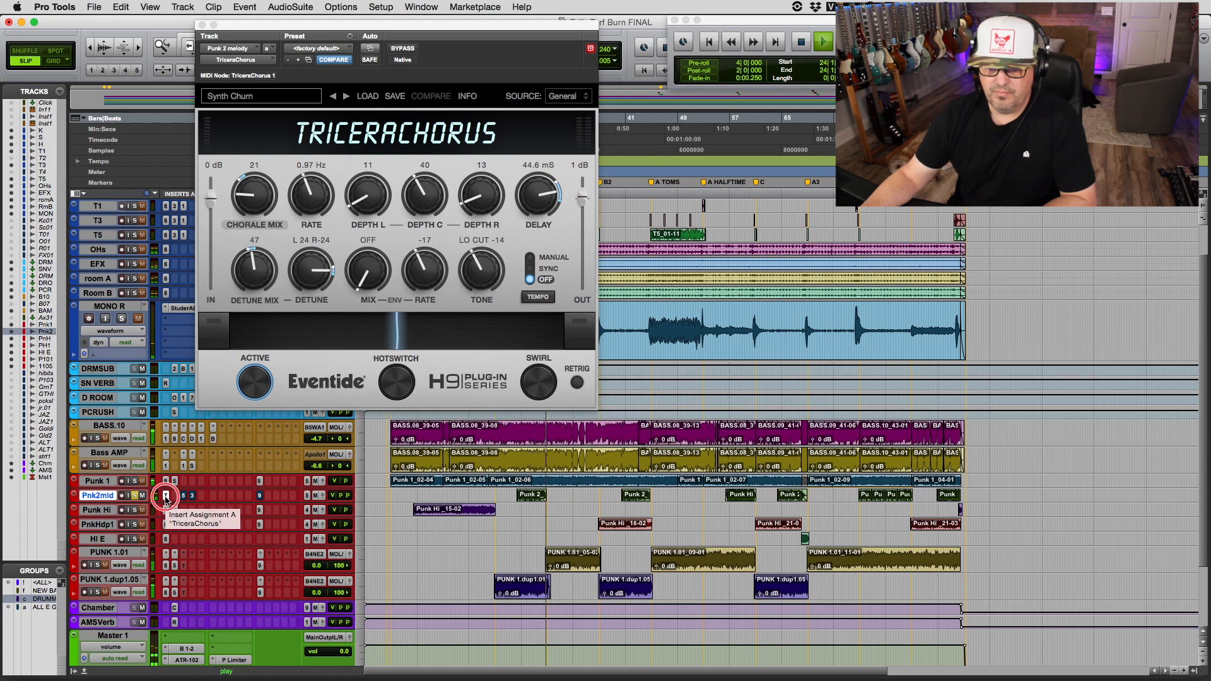
left_click(166, 497, "super")
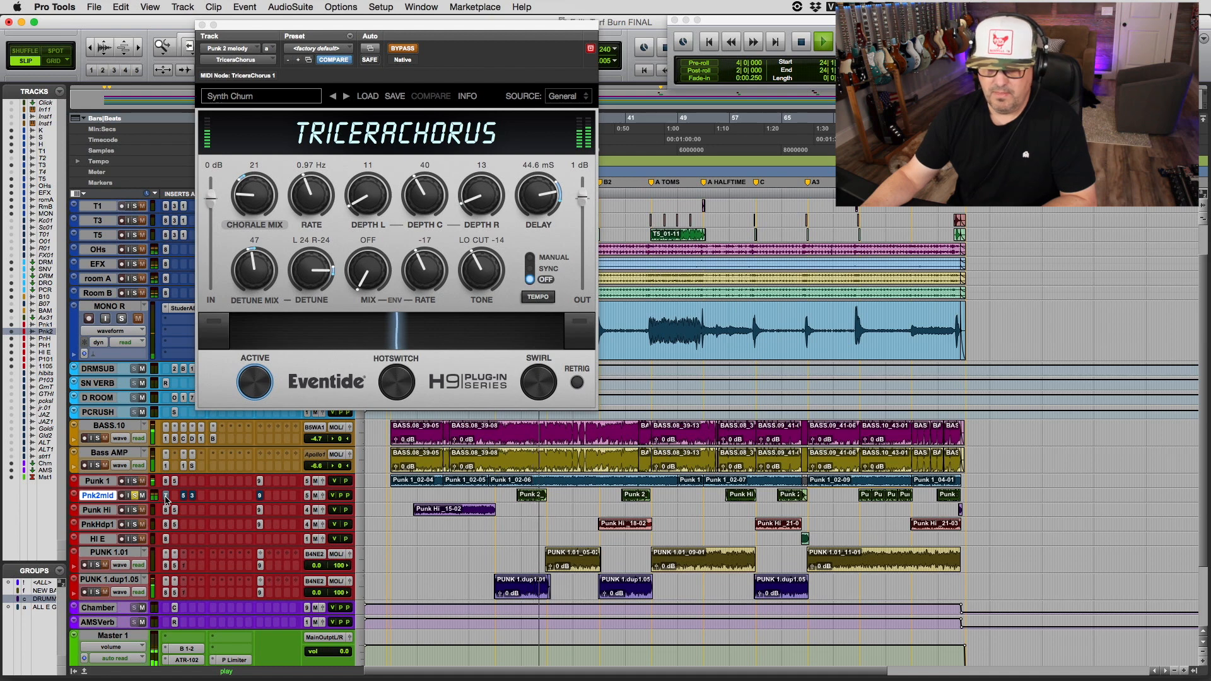
key("space")
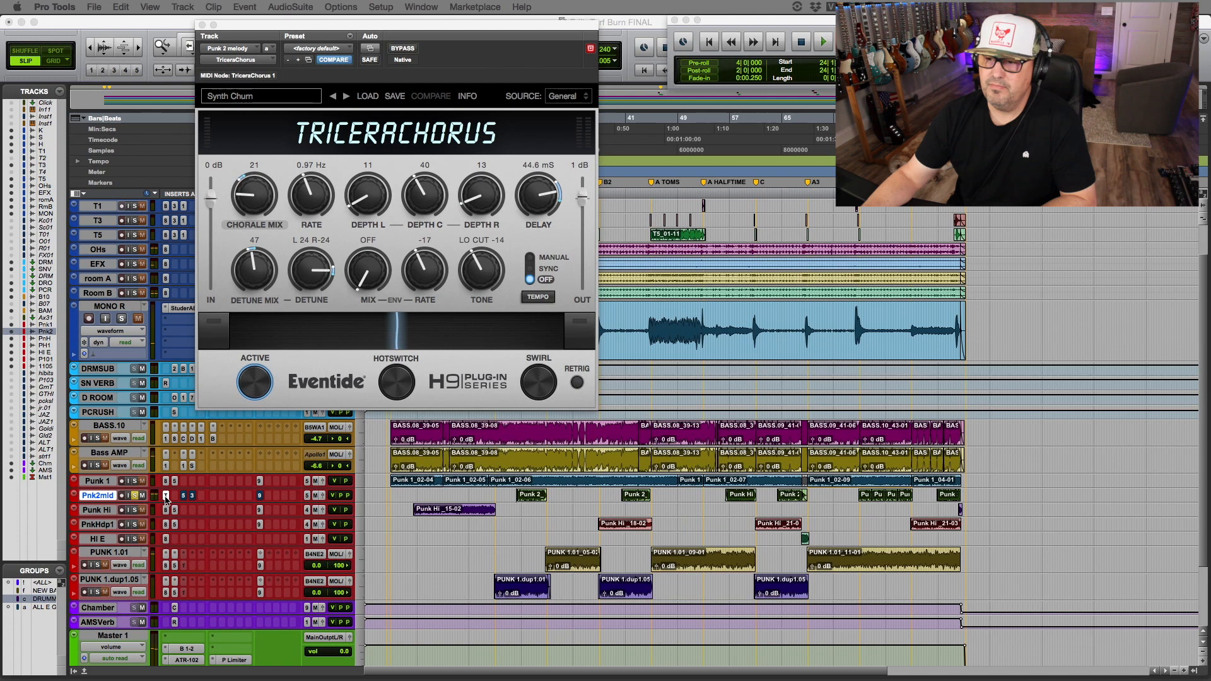
key("super+equal")
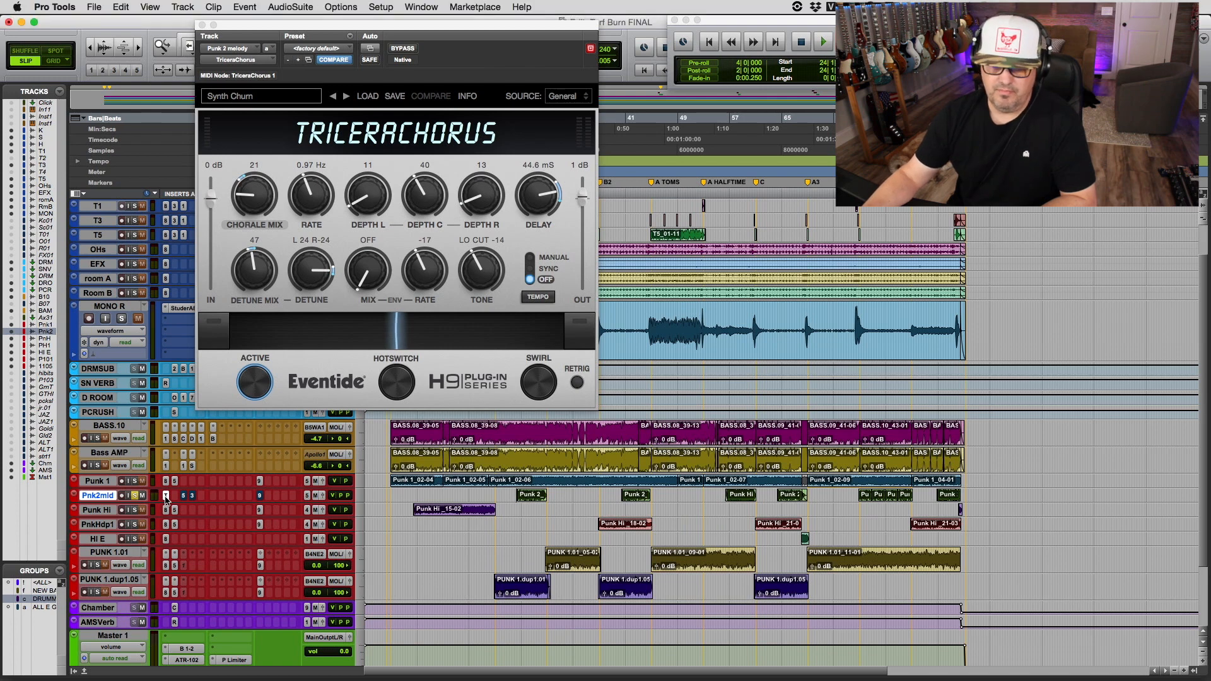
key("space")
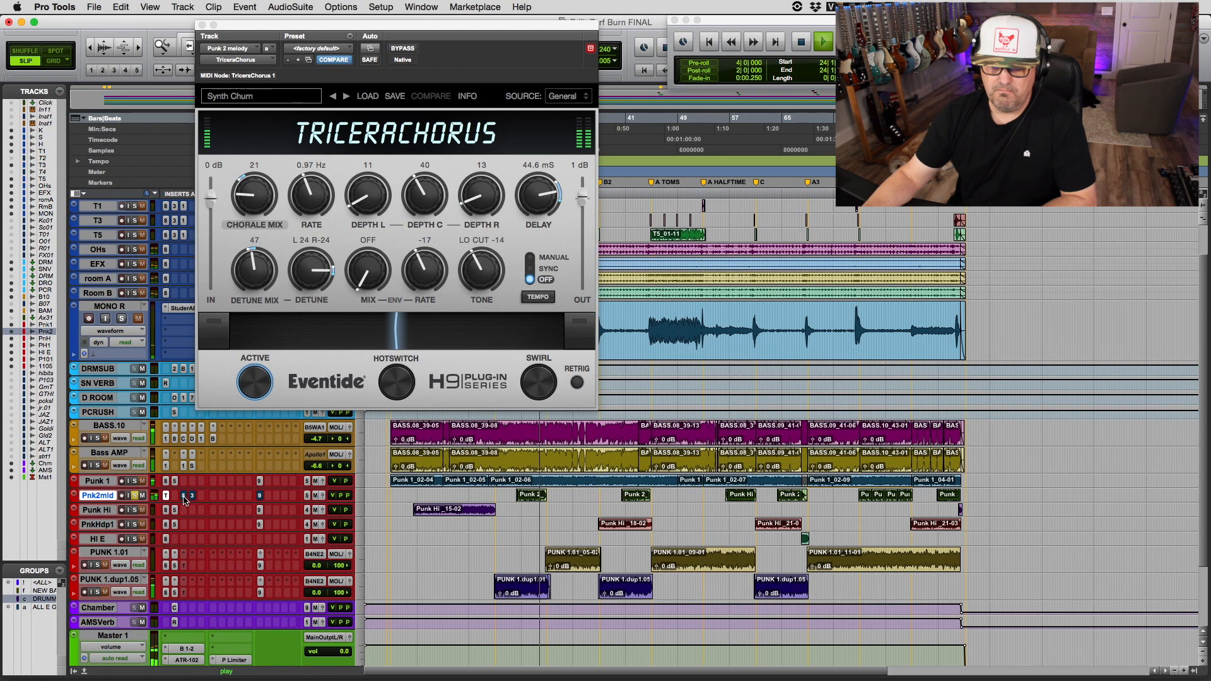
Step: Open the UAD API 550A on Pnk2mid and compare it bypassed and active during playback, leaving it active
left_click(184, 500)
key("space")
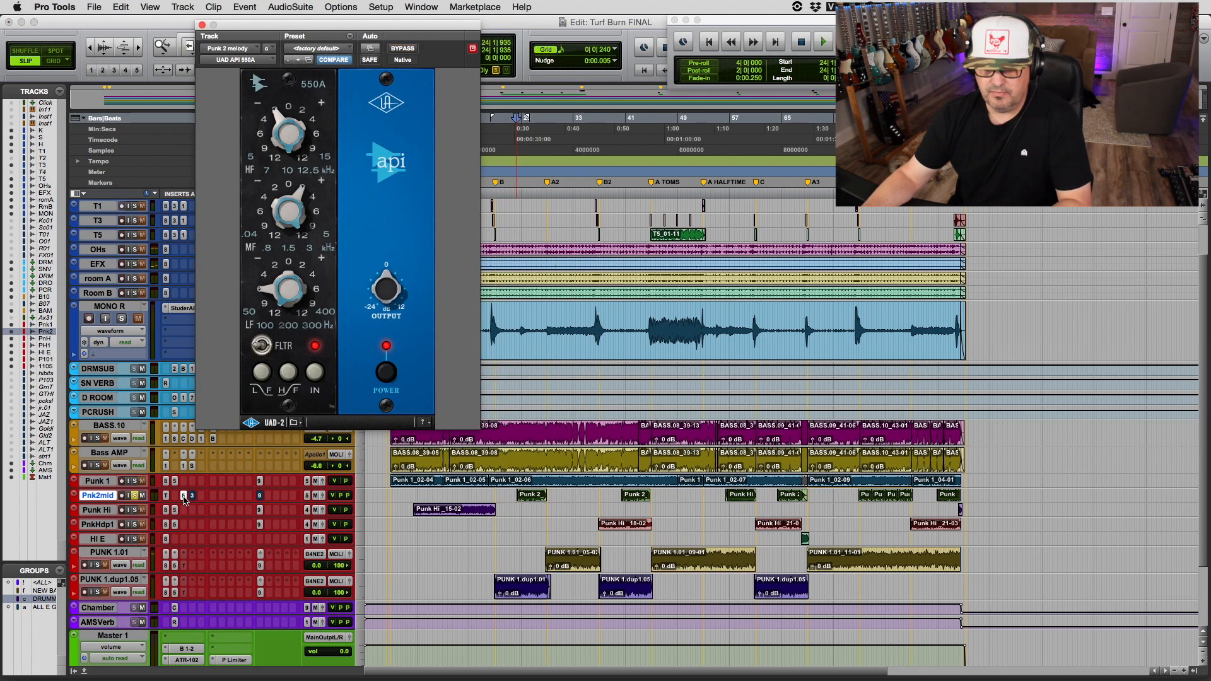
key("space")
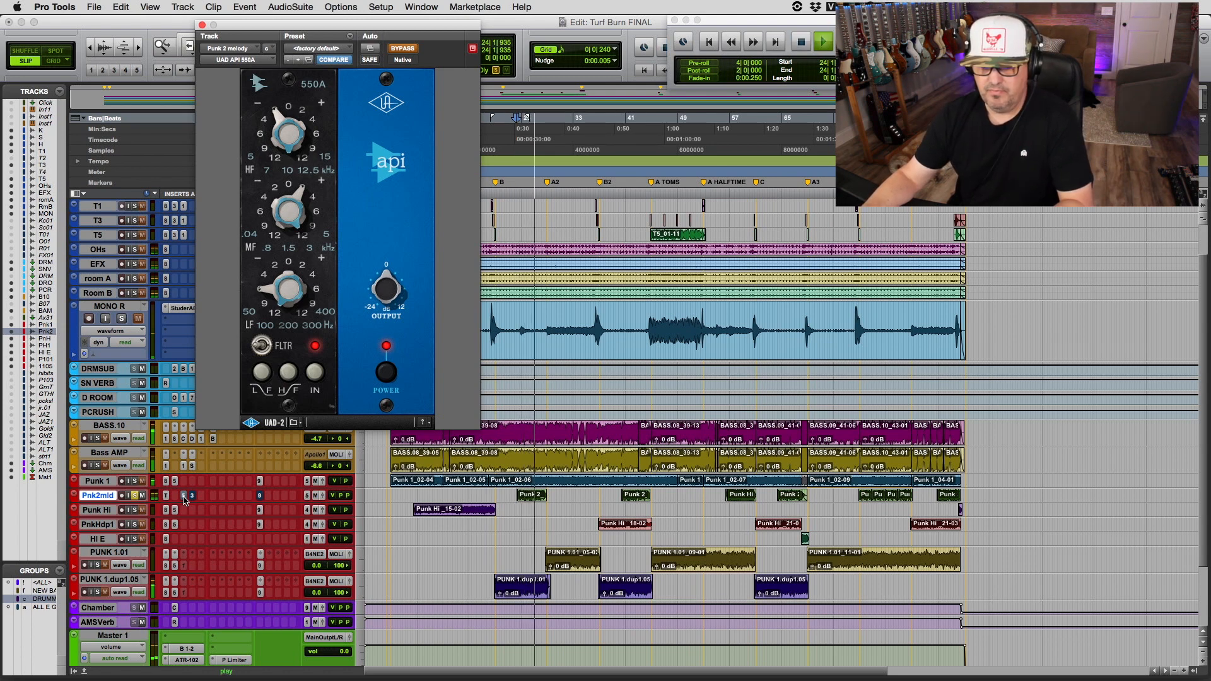
key("space")
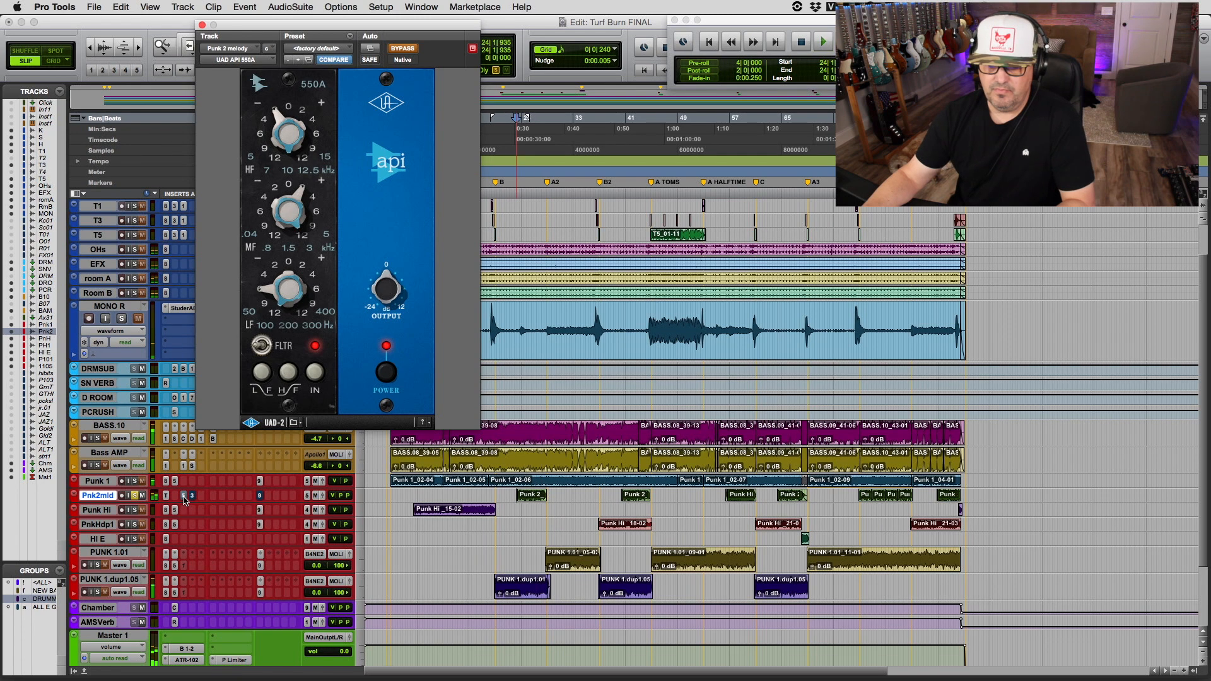
key("space")
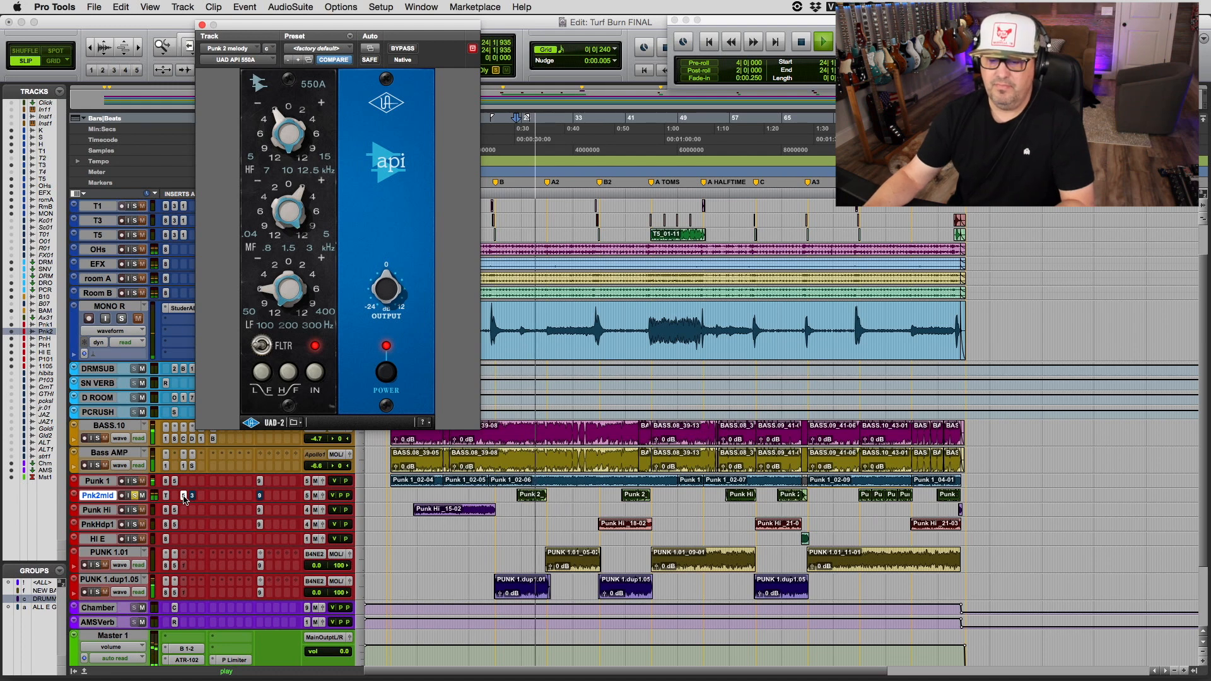
key("space")
Step: Compare the UAD Teletronix LA-3A on Pnk2mid bypassed and active during playback, leaving it active, and unmute the track's send
left_click(192, 497)
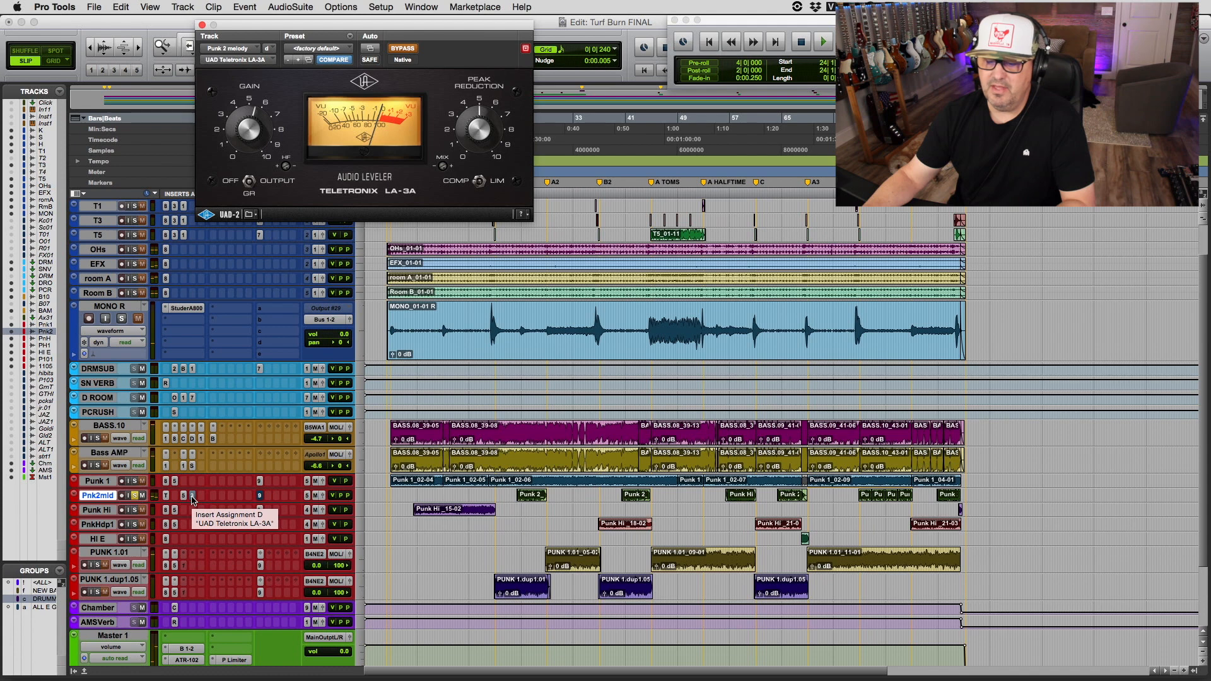
key("space")
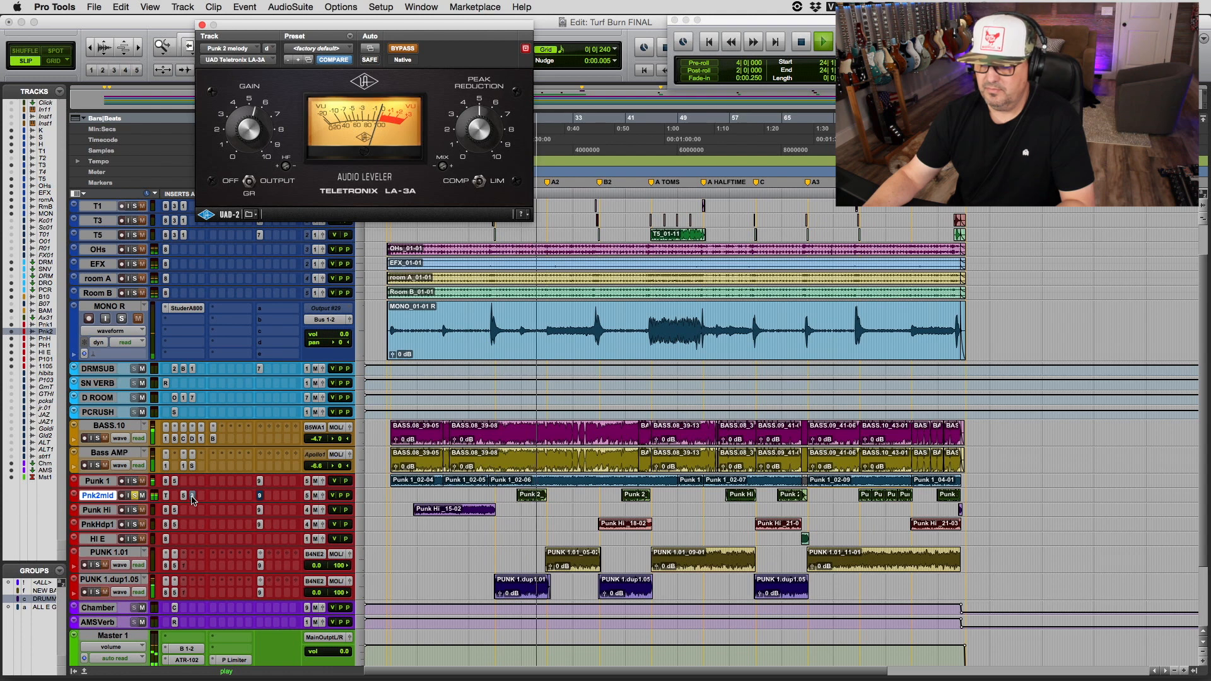
key("space")
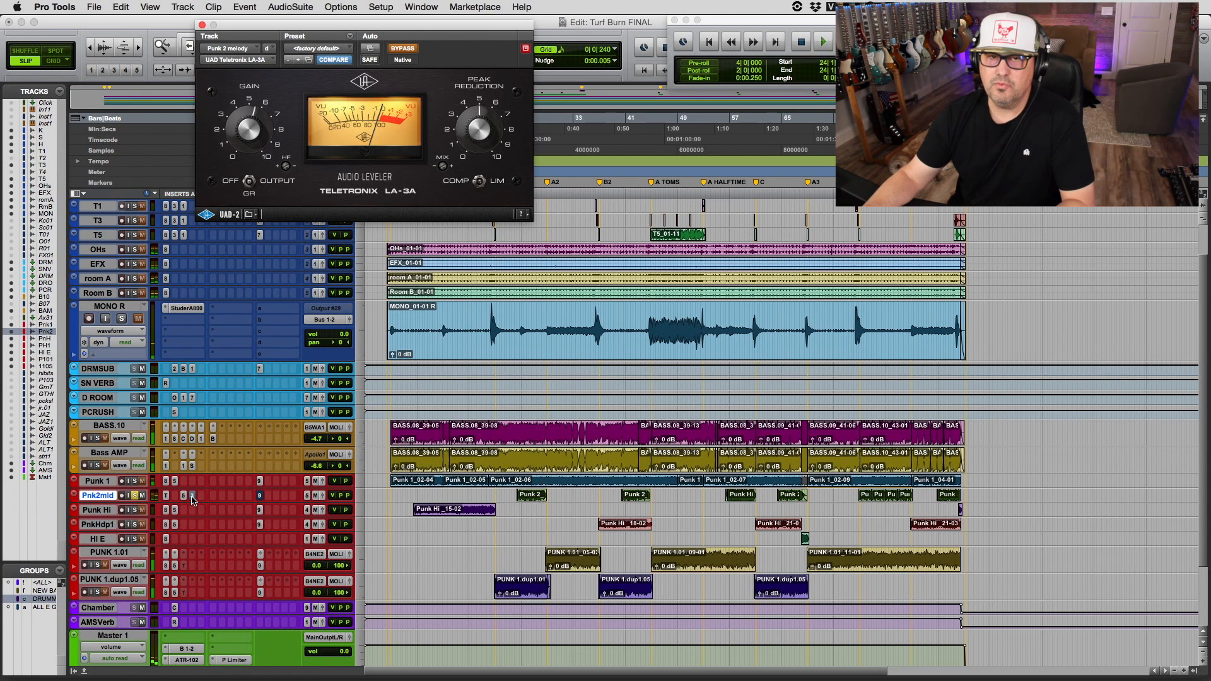
key("space")
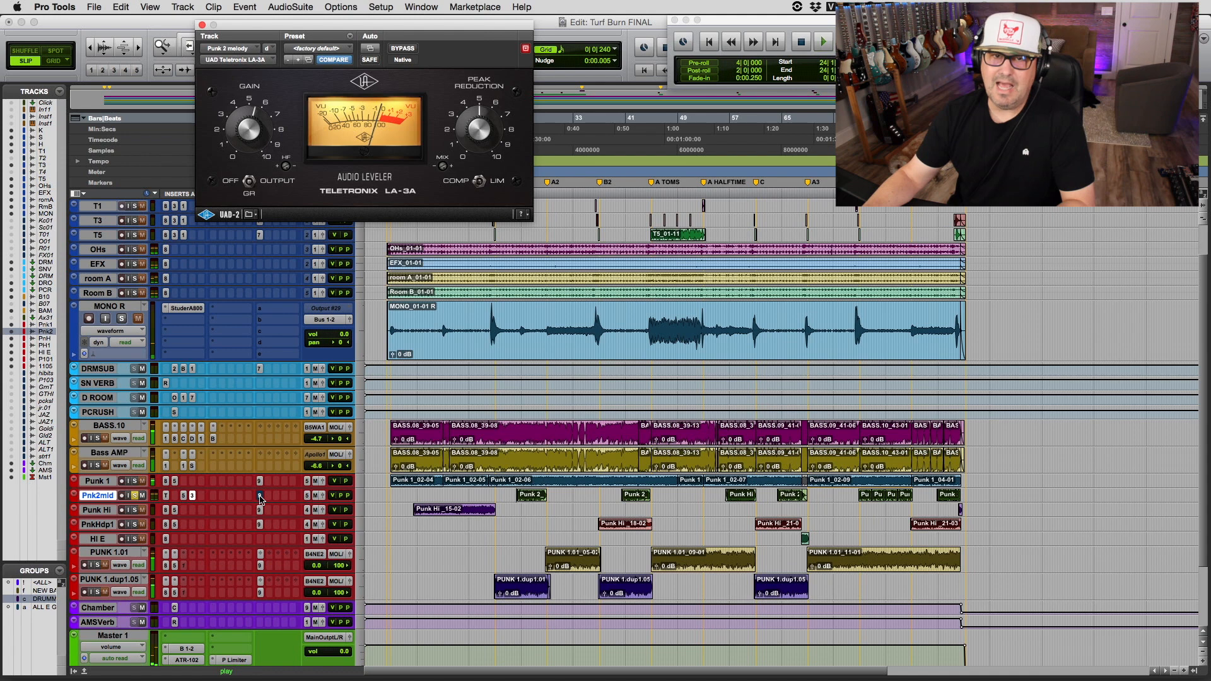
key("space")
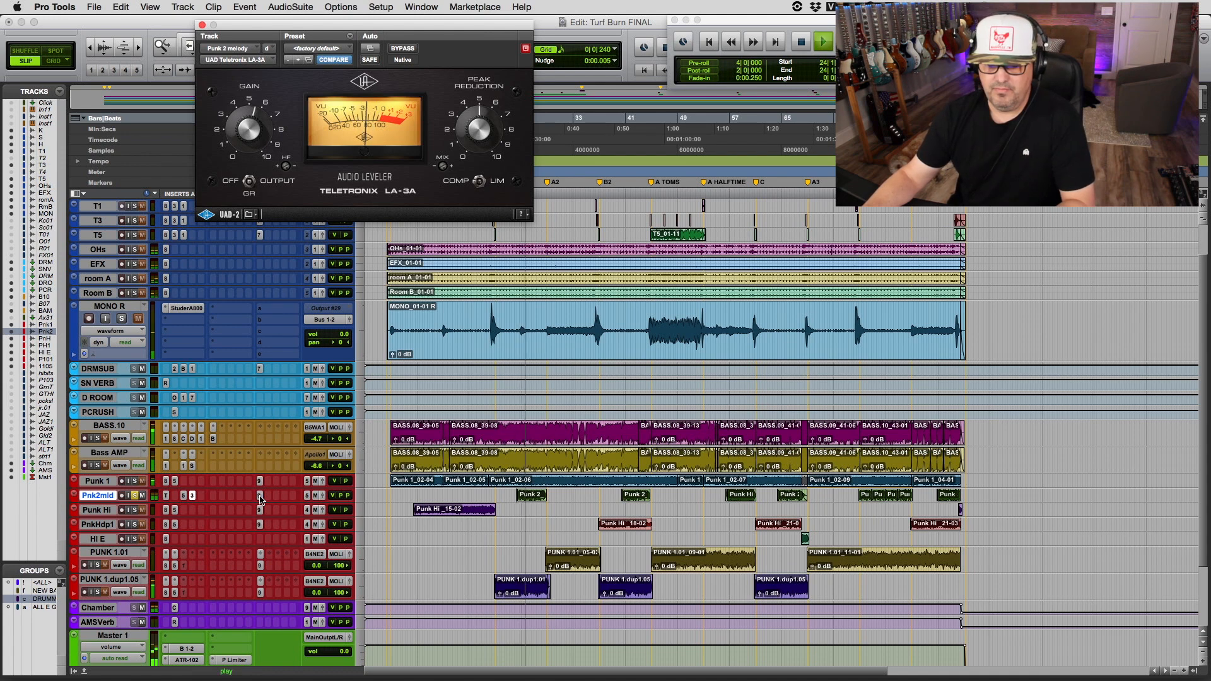
key("space")
Step: Unsolo Pnk2mid, play the full mix from the same point, and close the Teletronix LA-3A window
left_click(135, 497)
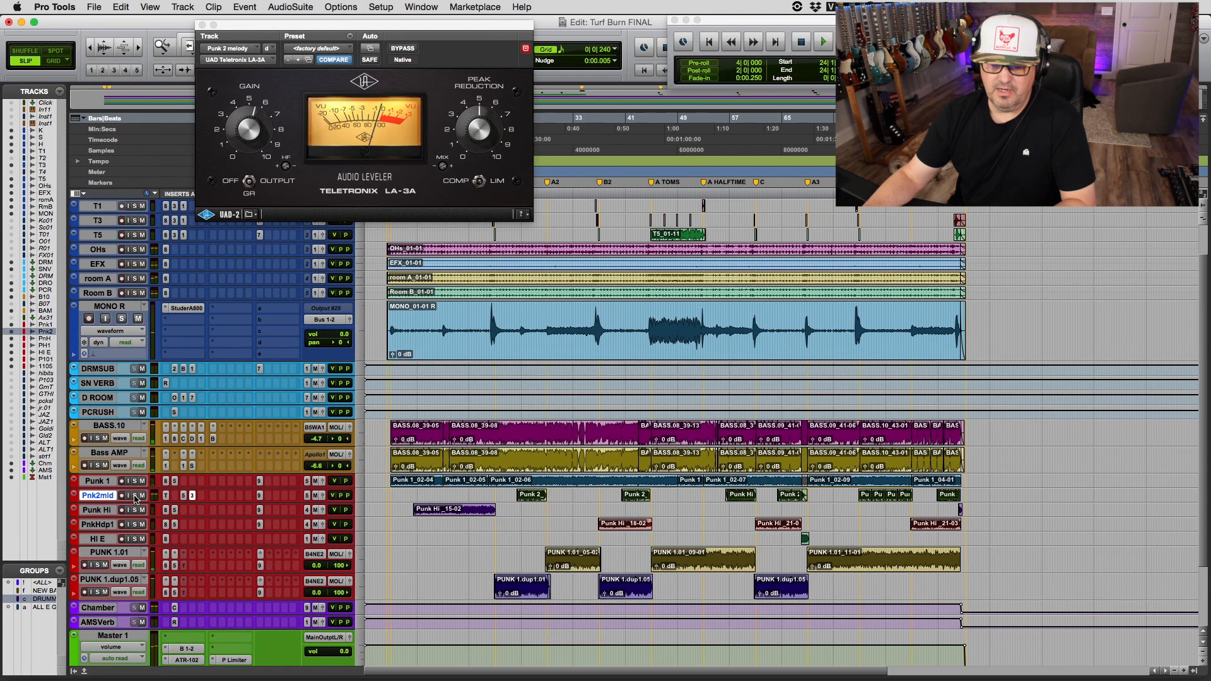
key("space")
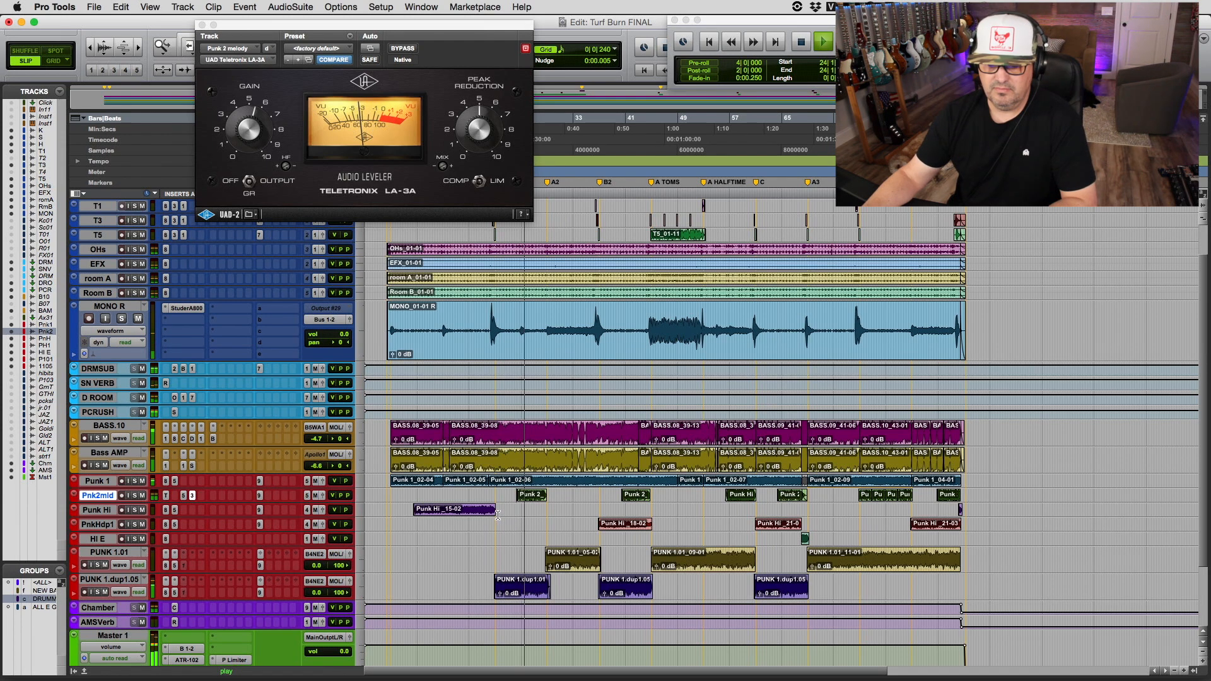
left_click(203, 24)
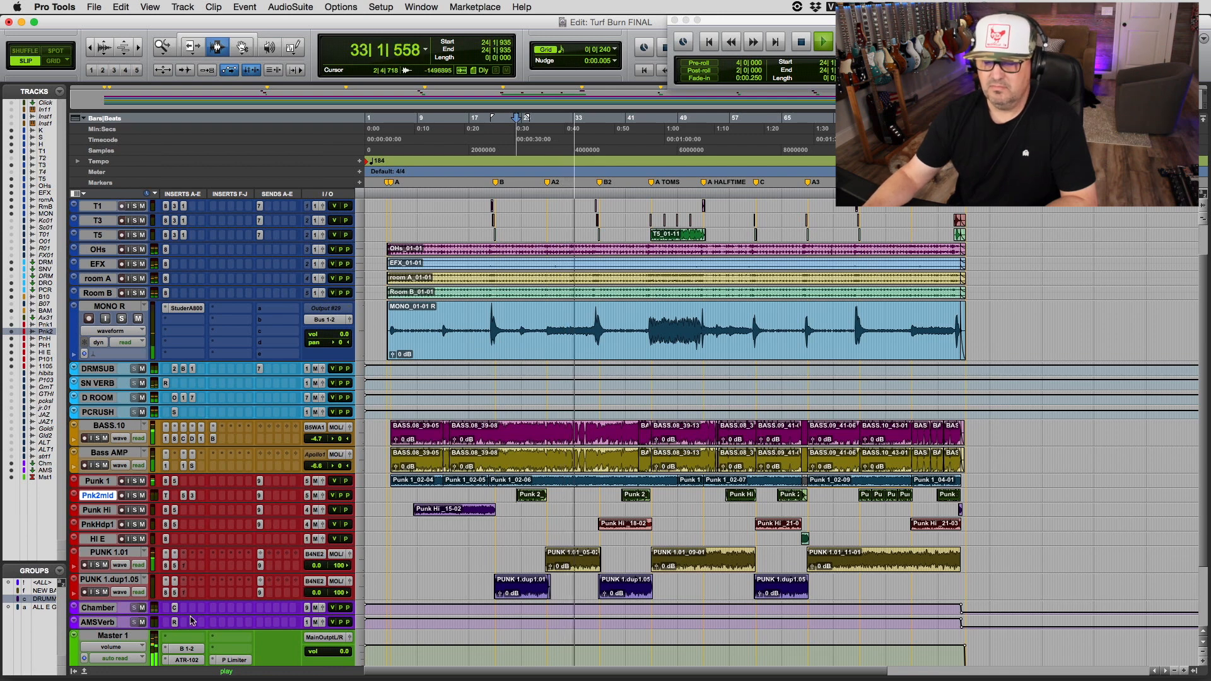
key("space")
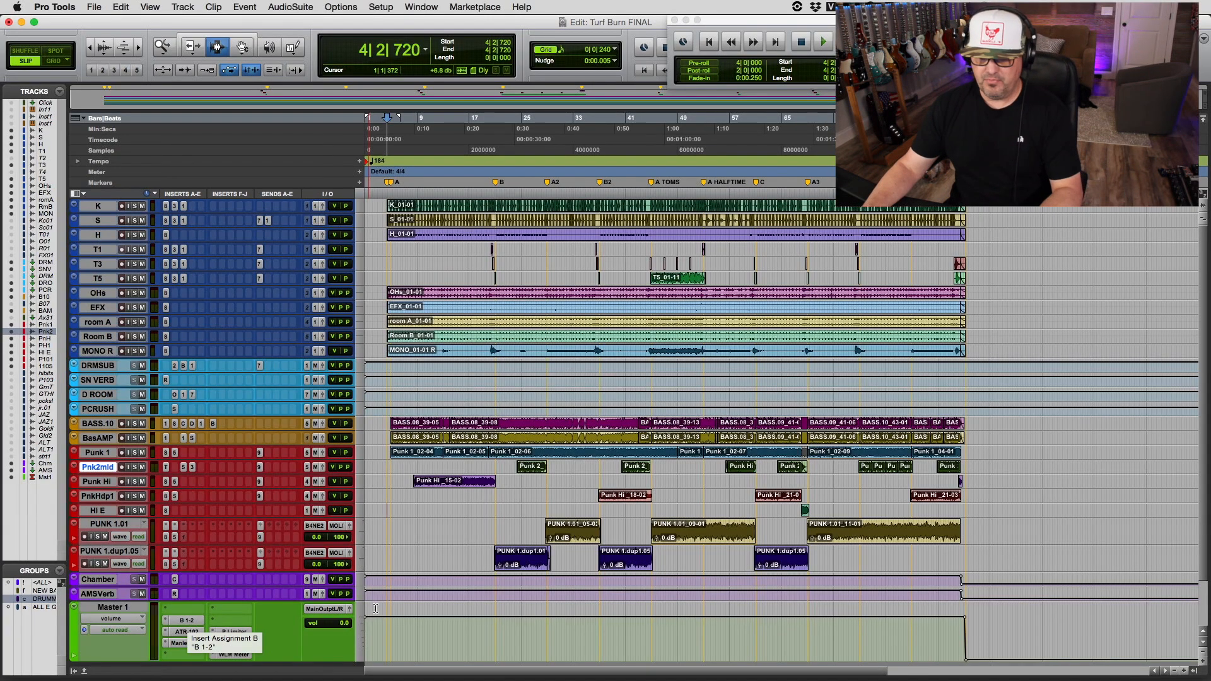
Step: Deactivate the B 1-2 insert on Master 1, bypass its inserts from ATR-102 onward, and play the mix from marker B
left_click(192, 622, "ctrl+super")
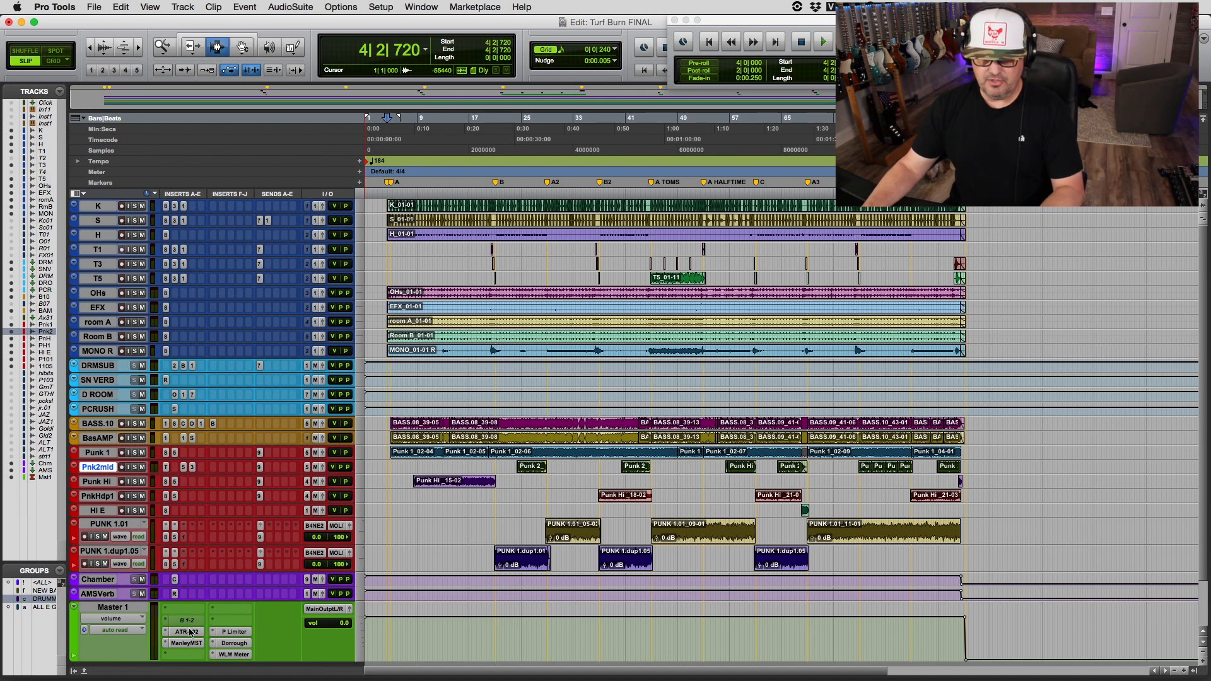
left_click(189, 632, "shift+super")
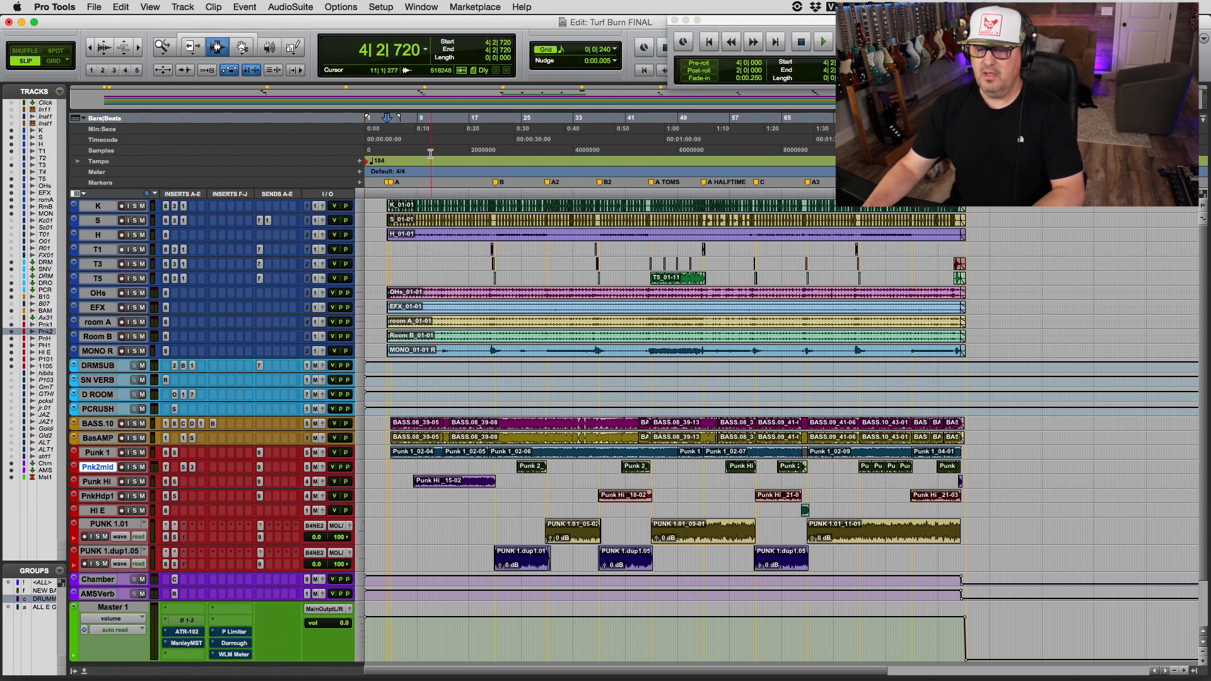
left_click(498, 183)
key("space")
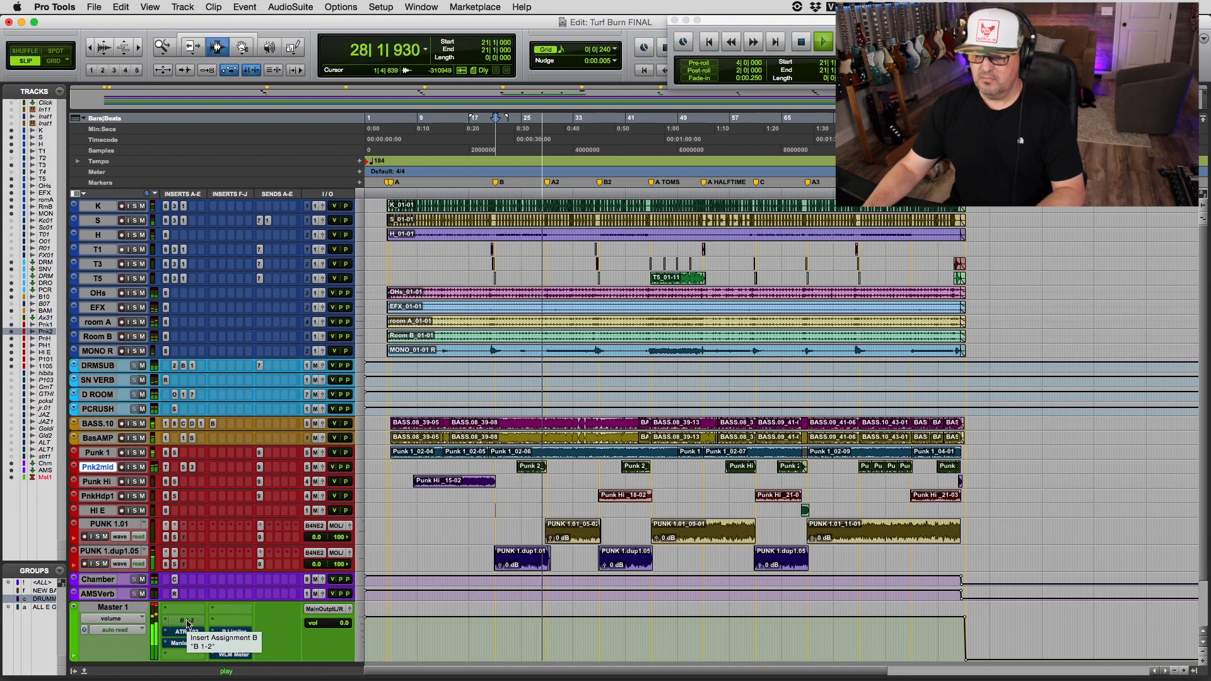
key("space")
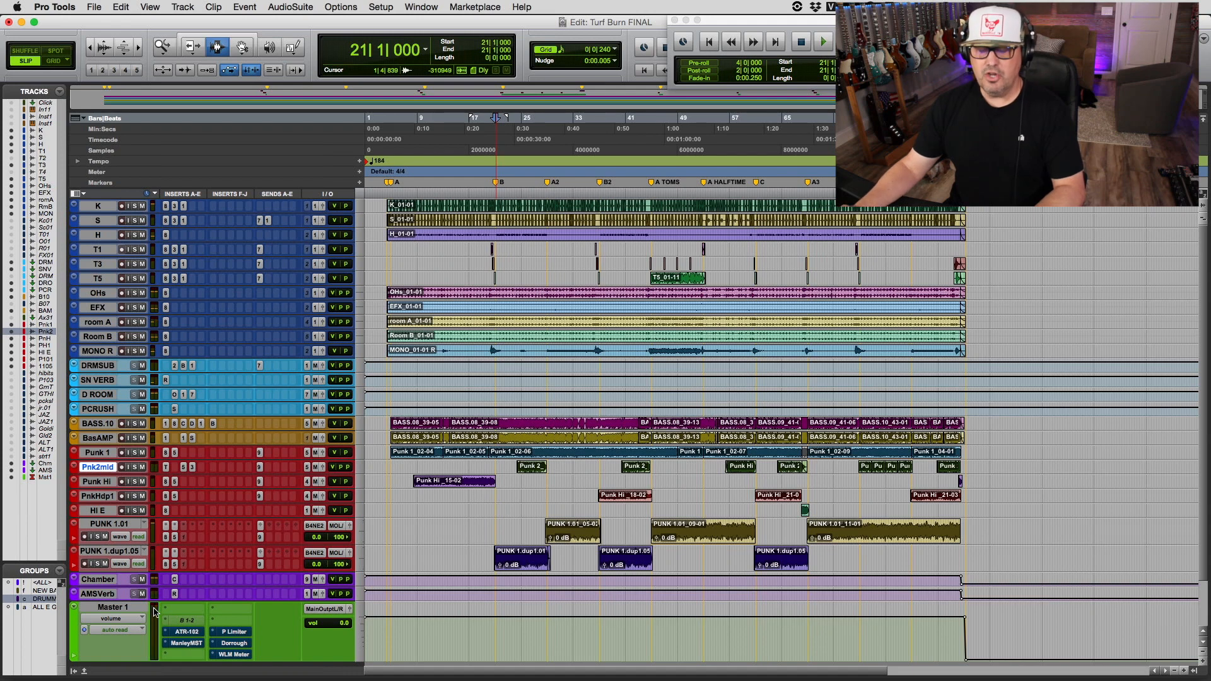
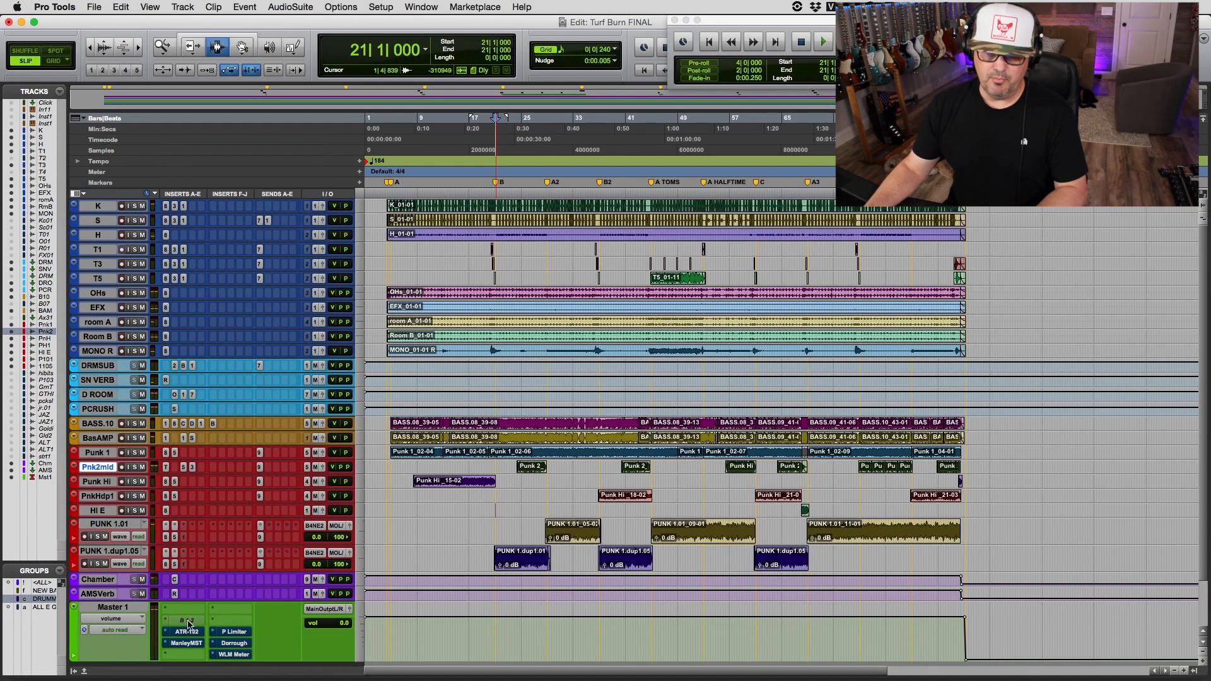
Step: Play the mix from marker B, reactivate the B 1-2 insert on Master 1 during playback, and replay the section with it on
key("space")
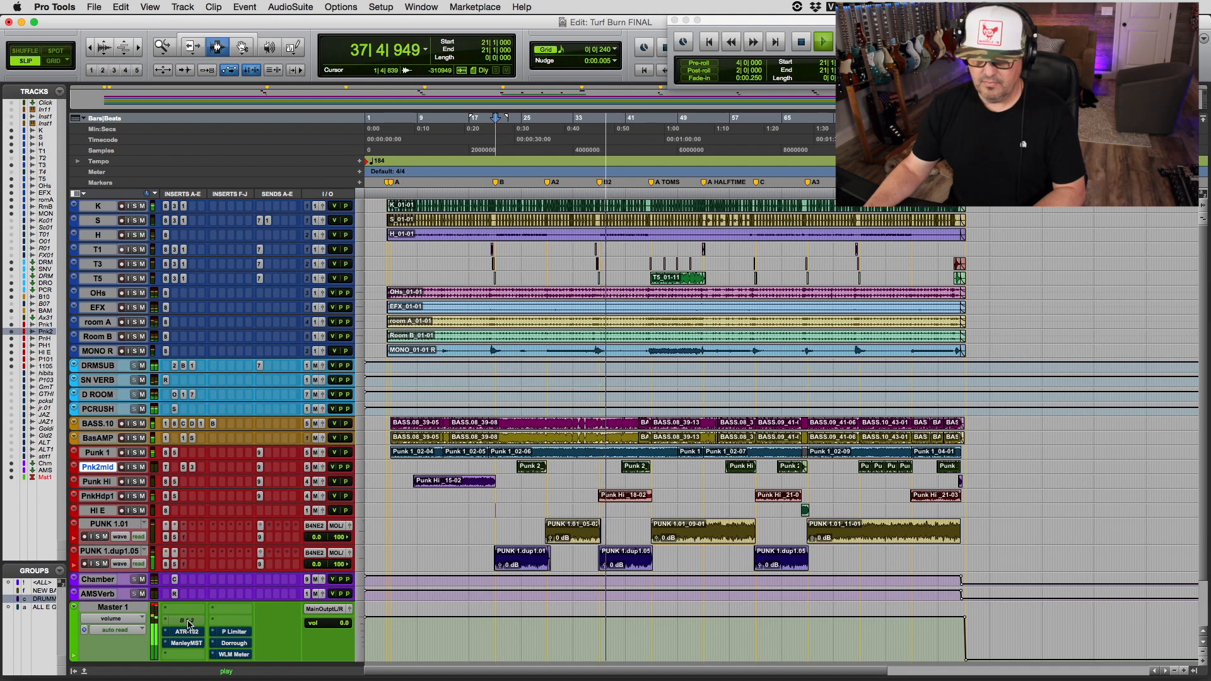
left_click(189, 623)
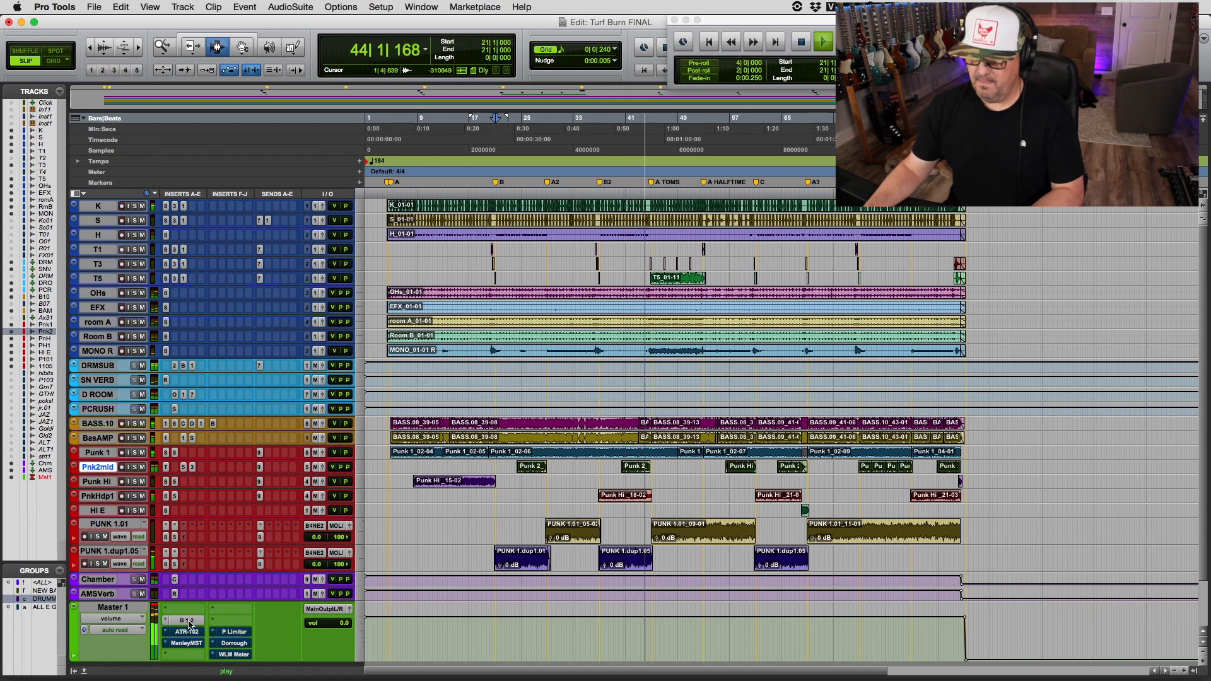
key("space")
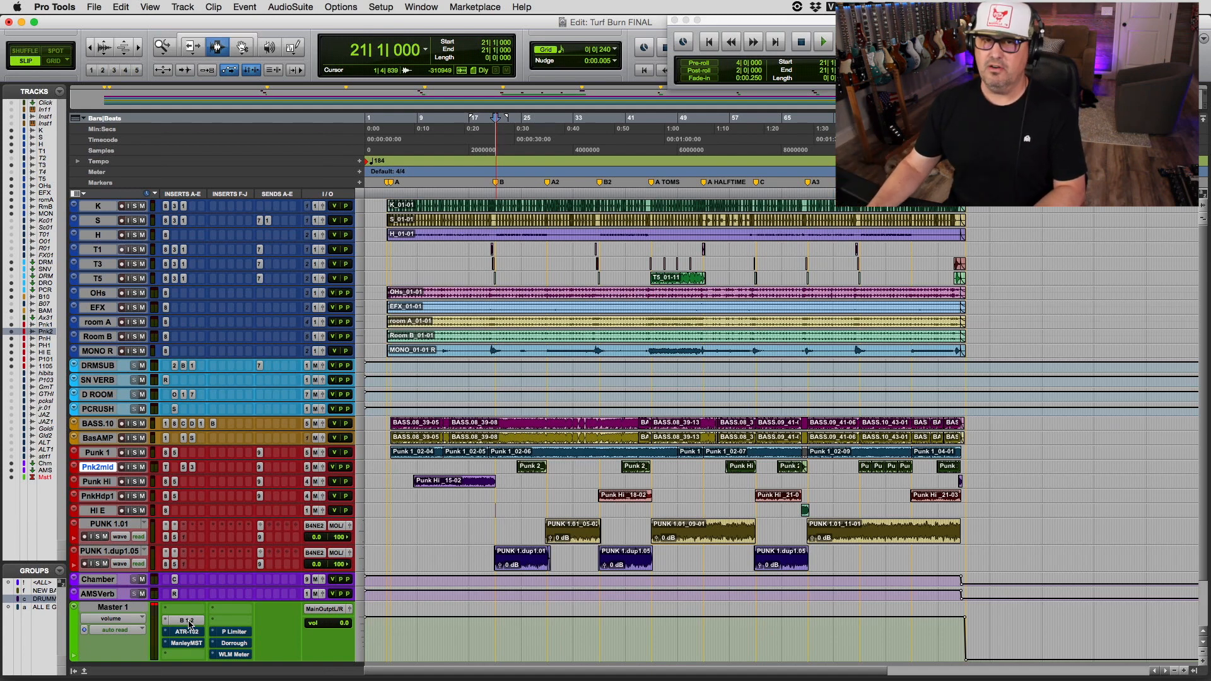
key("space")
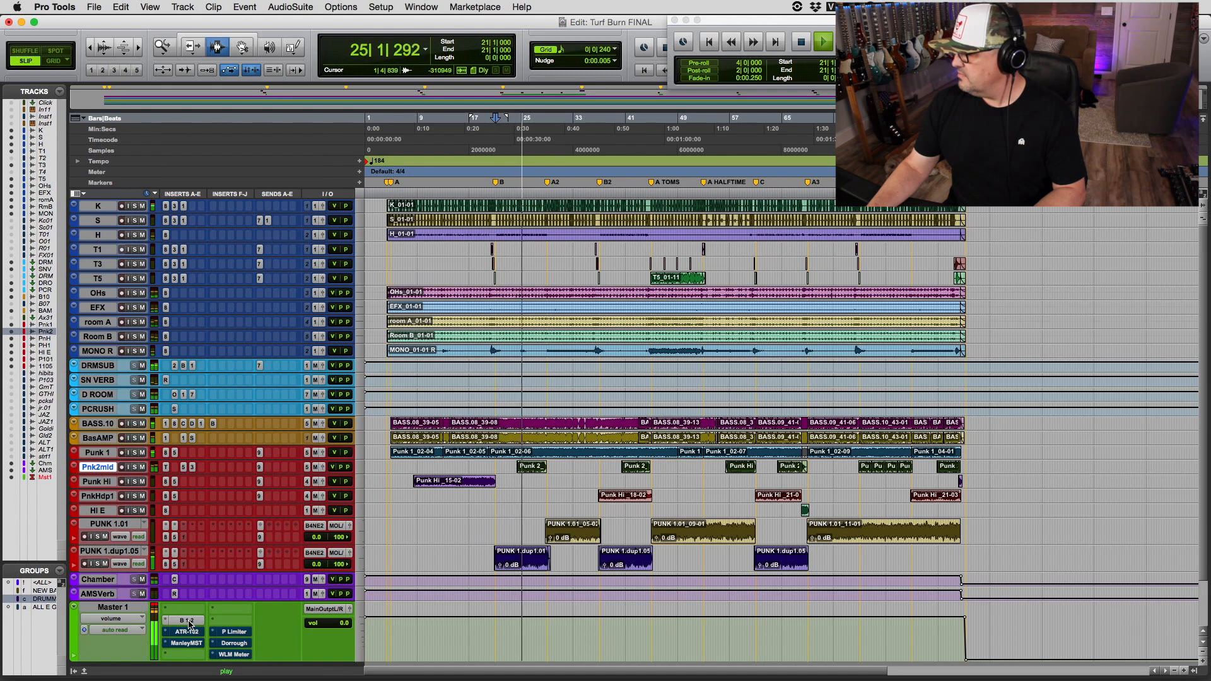
key("space")
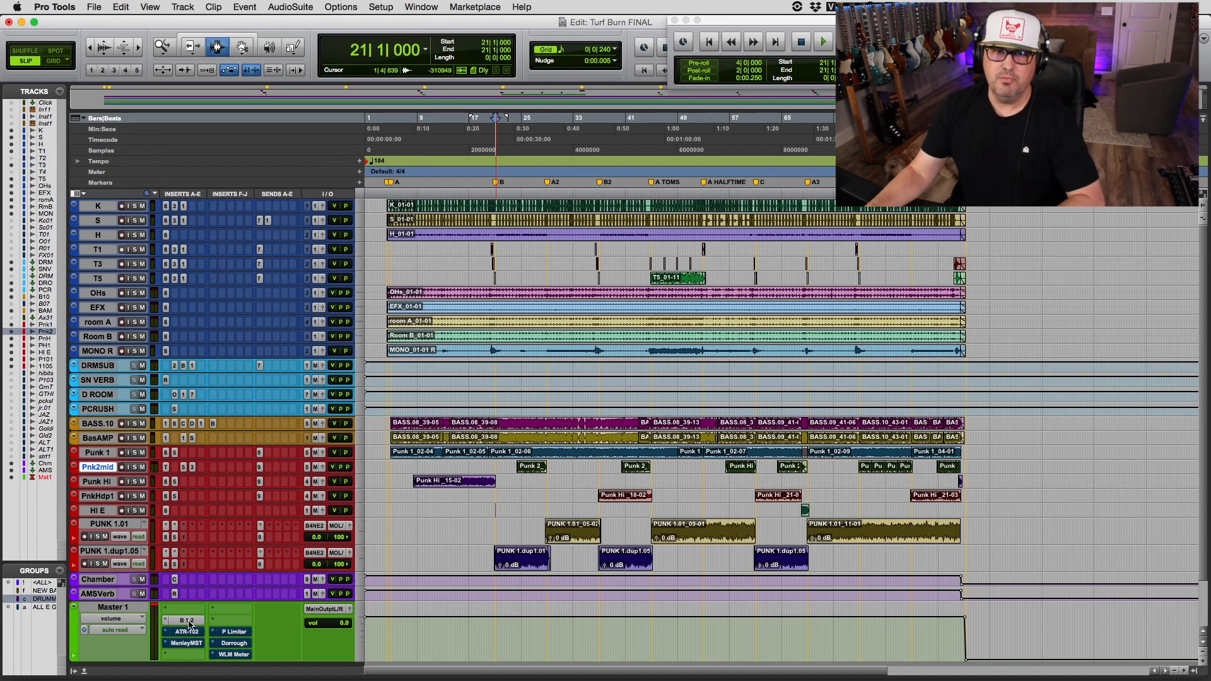
Step: Open the UAD Ampex ATR-102 on Master 1 and activate it during playback to compare it with the bypassed sound
left_click(187, 631)
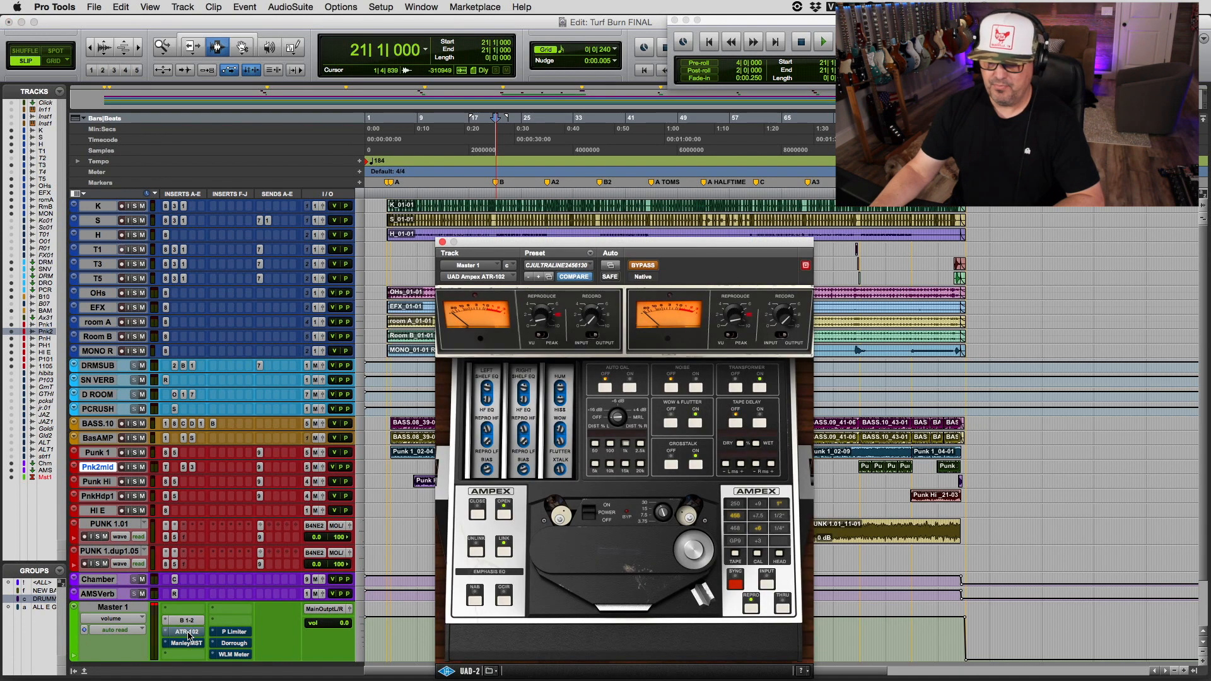
left_click_drag(522, 242, 347, 59)
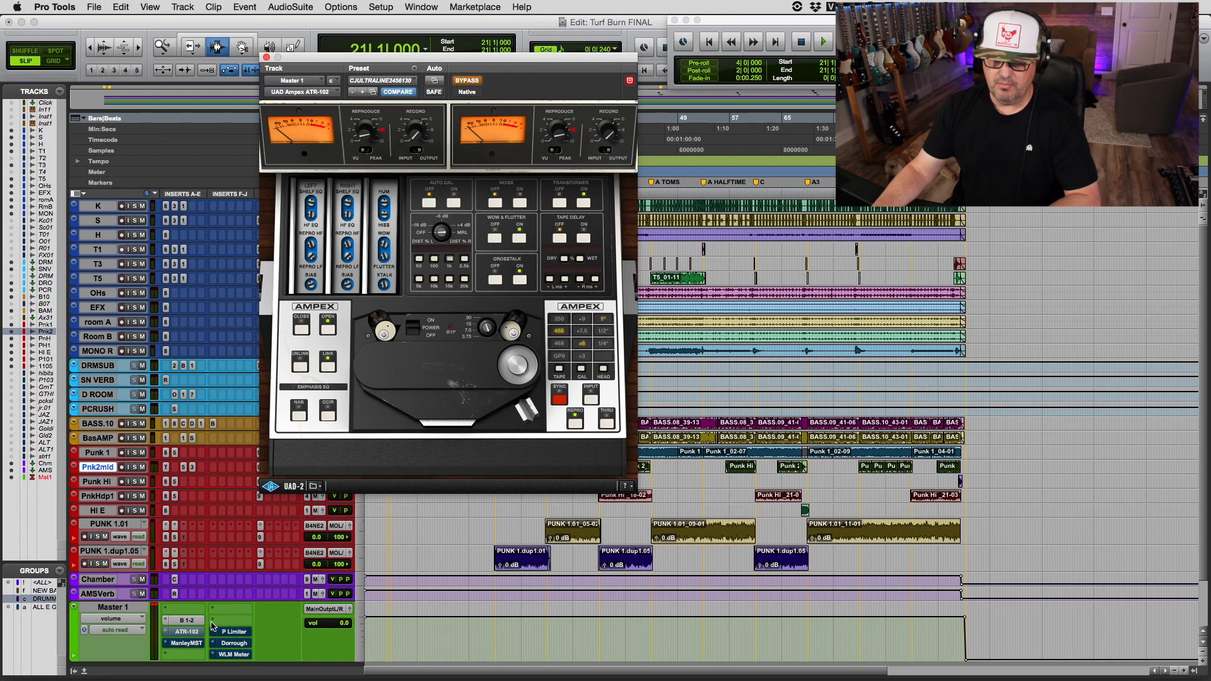
key("space")
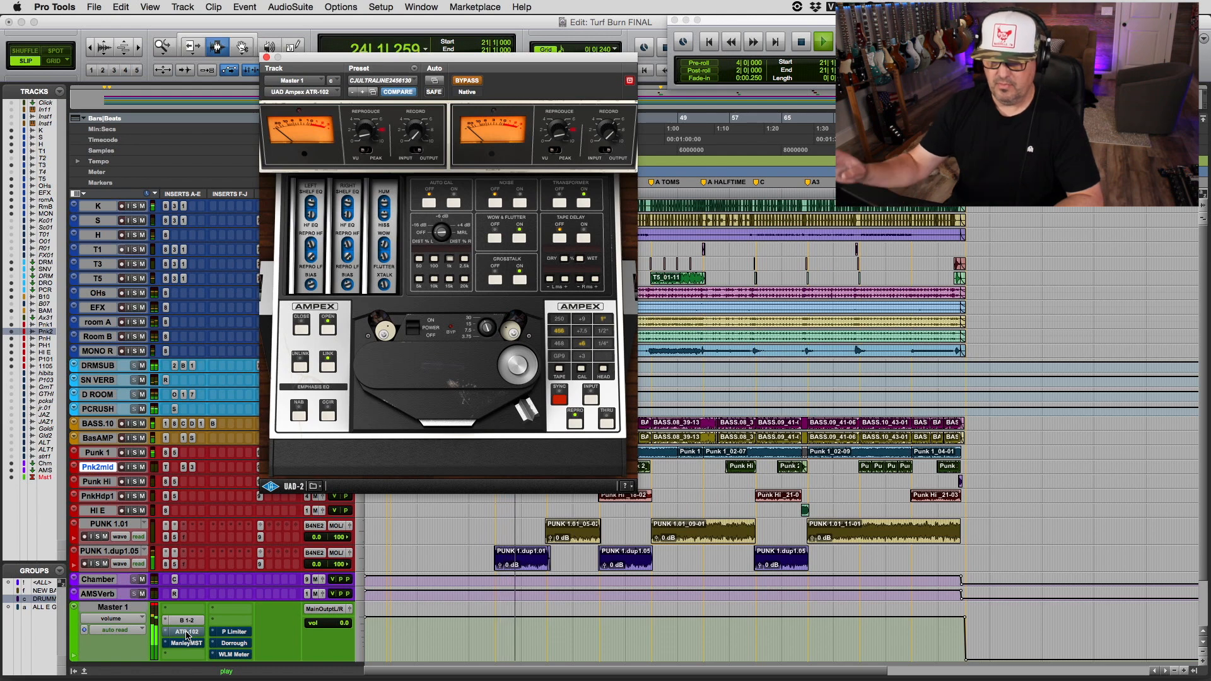
left_click(186, 633, "super")
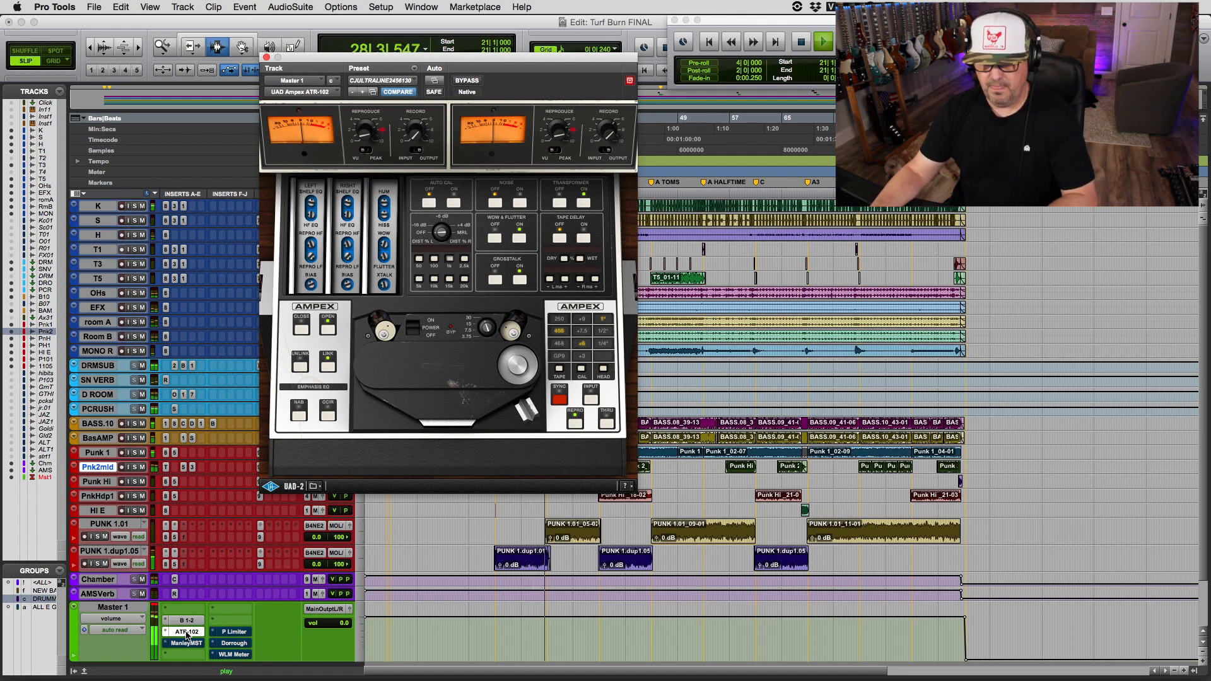
key("space")
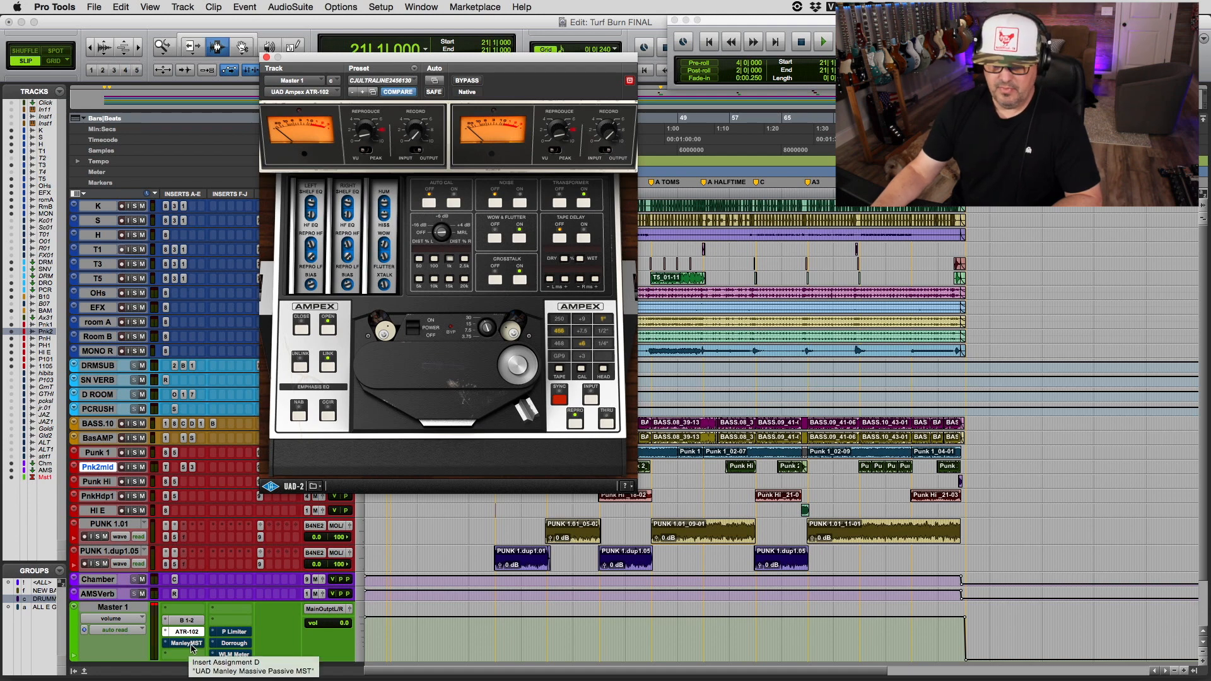
Step: Open the UAD Manley Massive Passive MST on Master 1 and compare it bypassed and active during playback, leaving it active
left_click(192, 648)
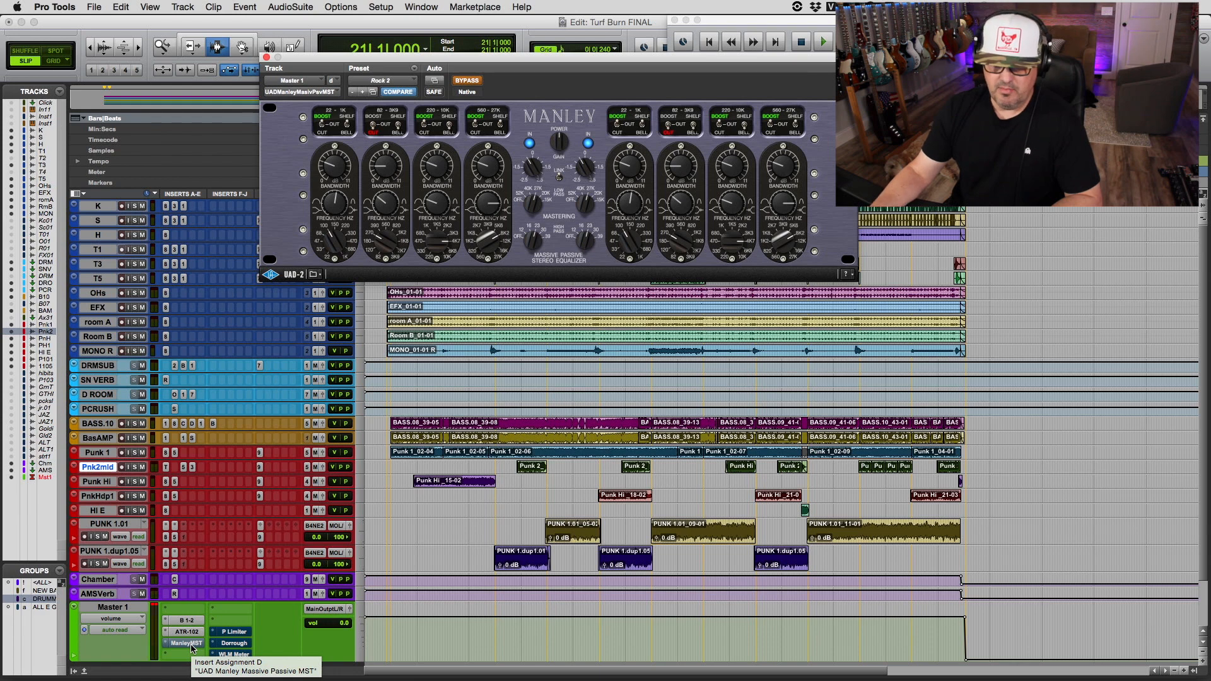
key("space")
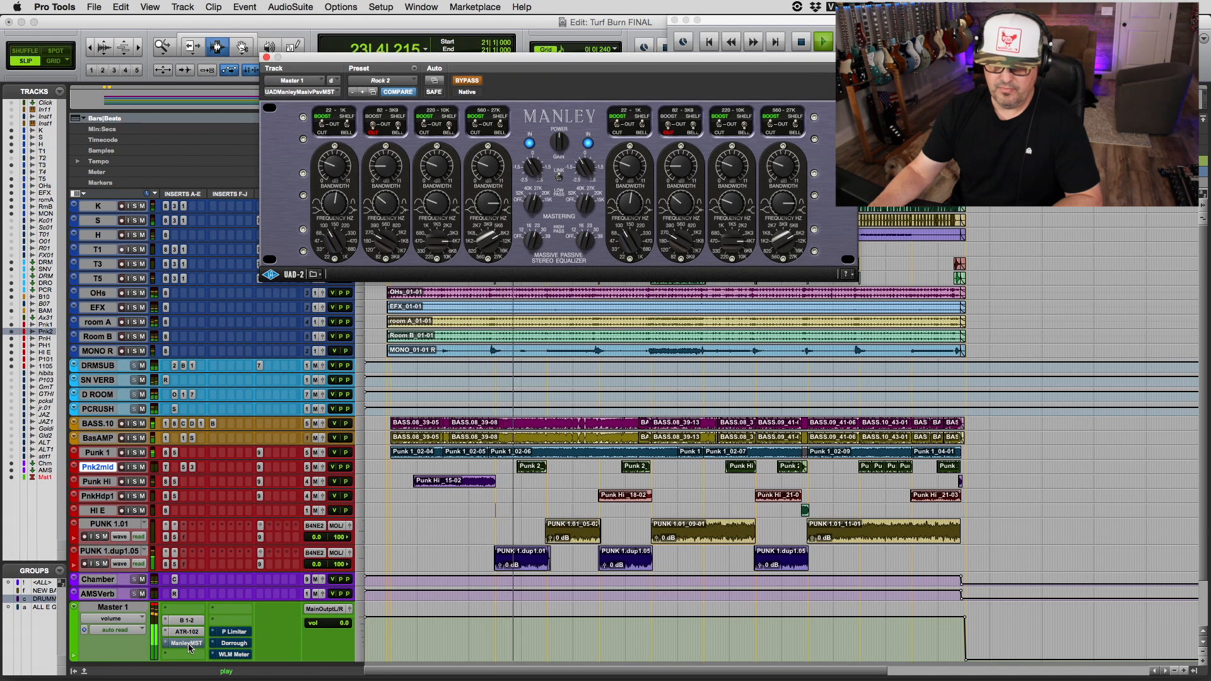
left_click(187, 643, "super")
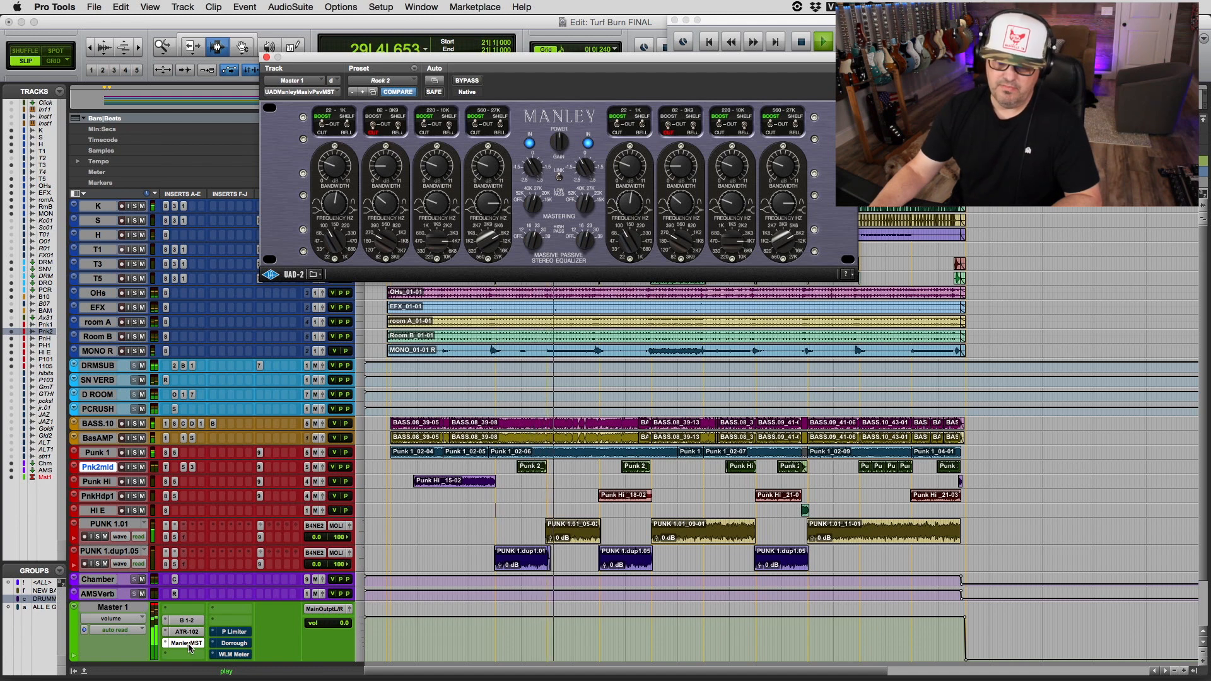
left_click(186, 644, "super")
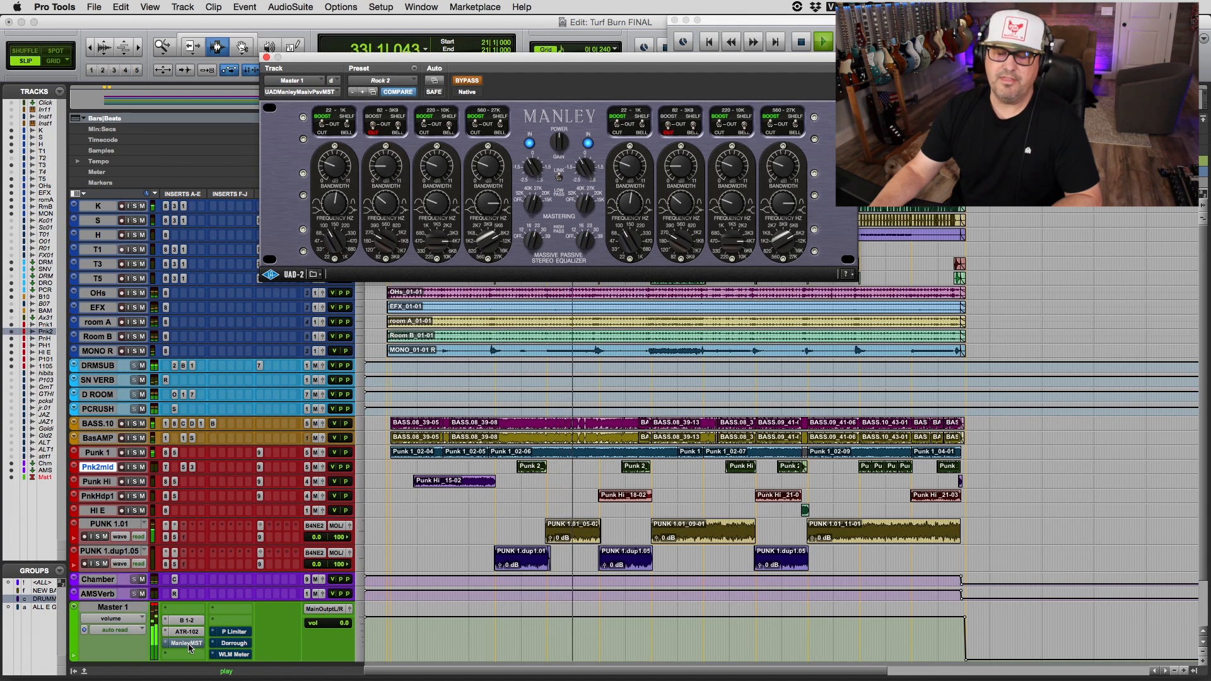
left_click(188, 644, "super")
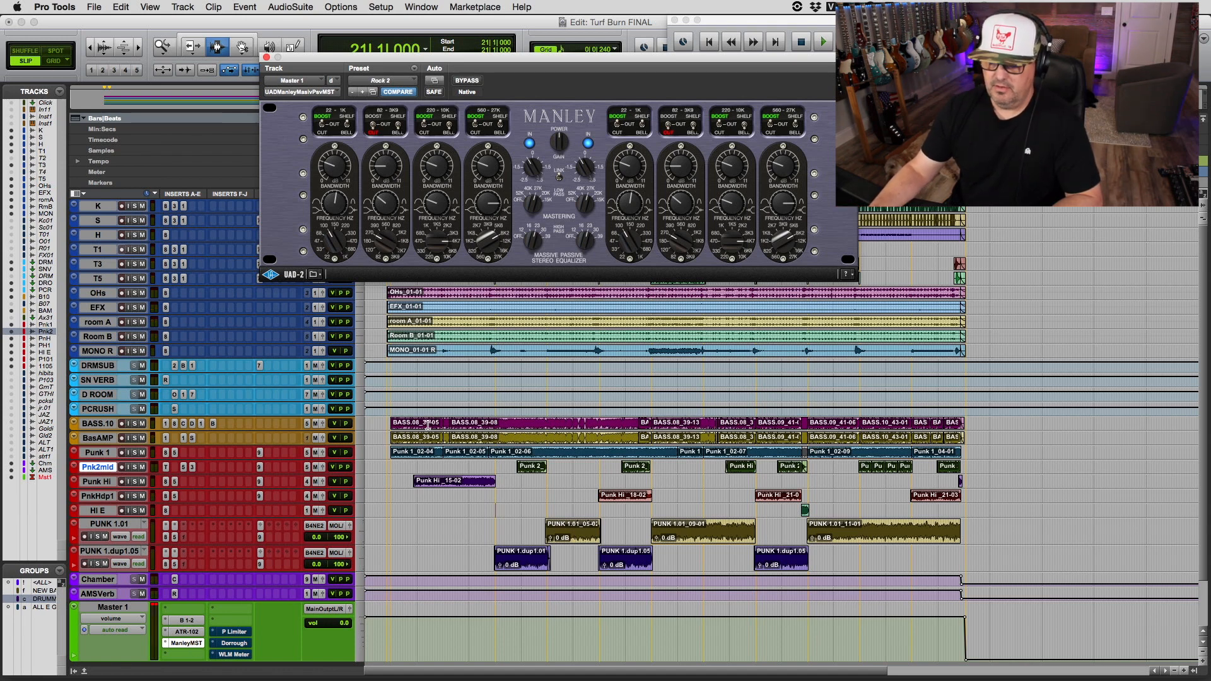
Step: Open the UAD Precision Limiter on Master 1, and activate the Dorrough meter, checking it during brief playback before closing its window
left_click(235, 632)
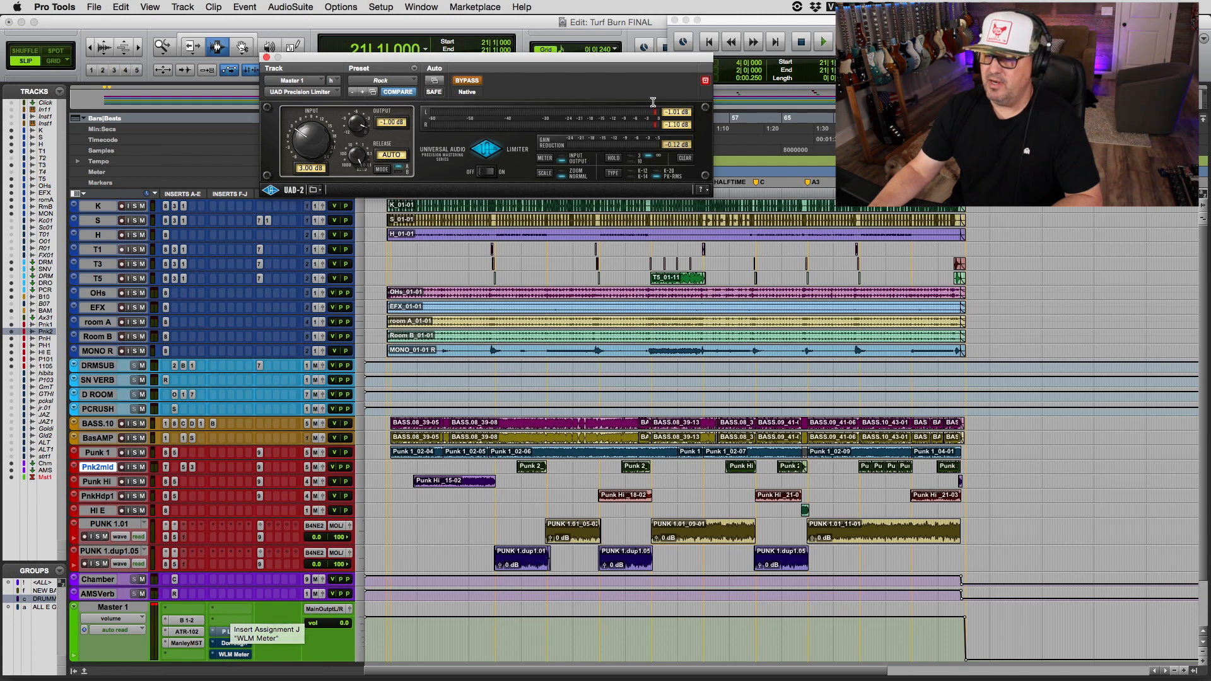
left_click_drag(695, 61, 609, 91)
left_click(237, 644)
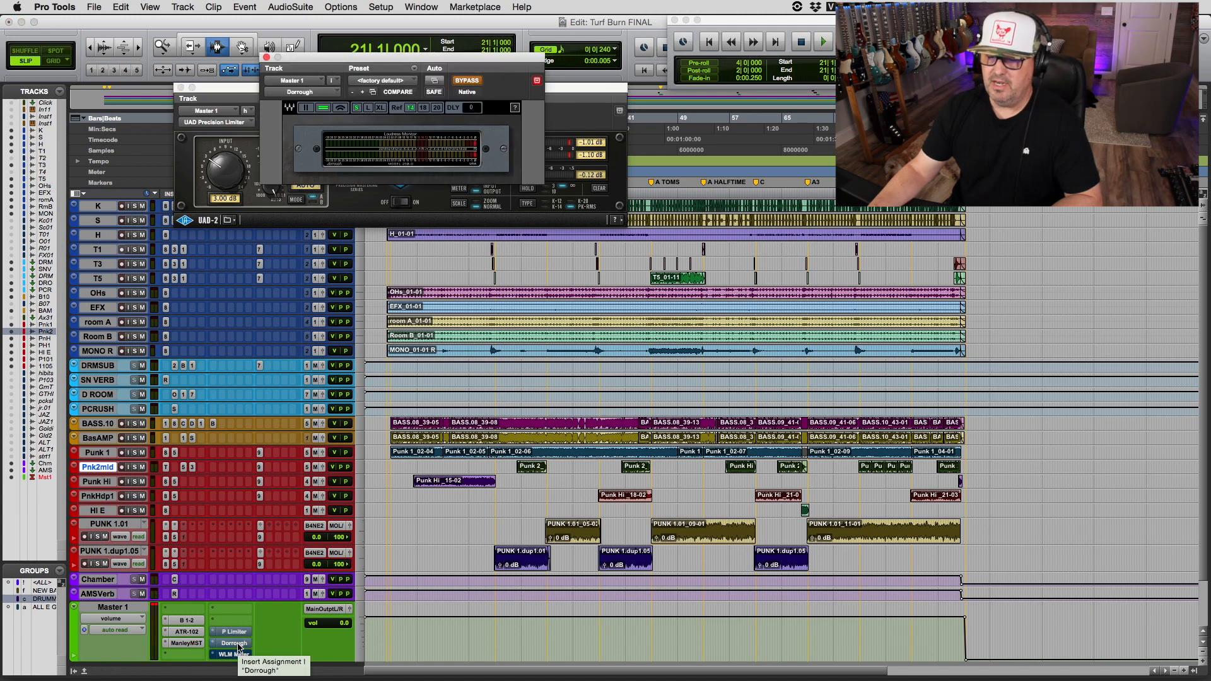
left_click(237, 644, "super")
key("space")
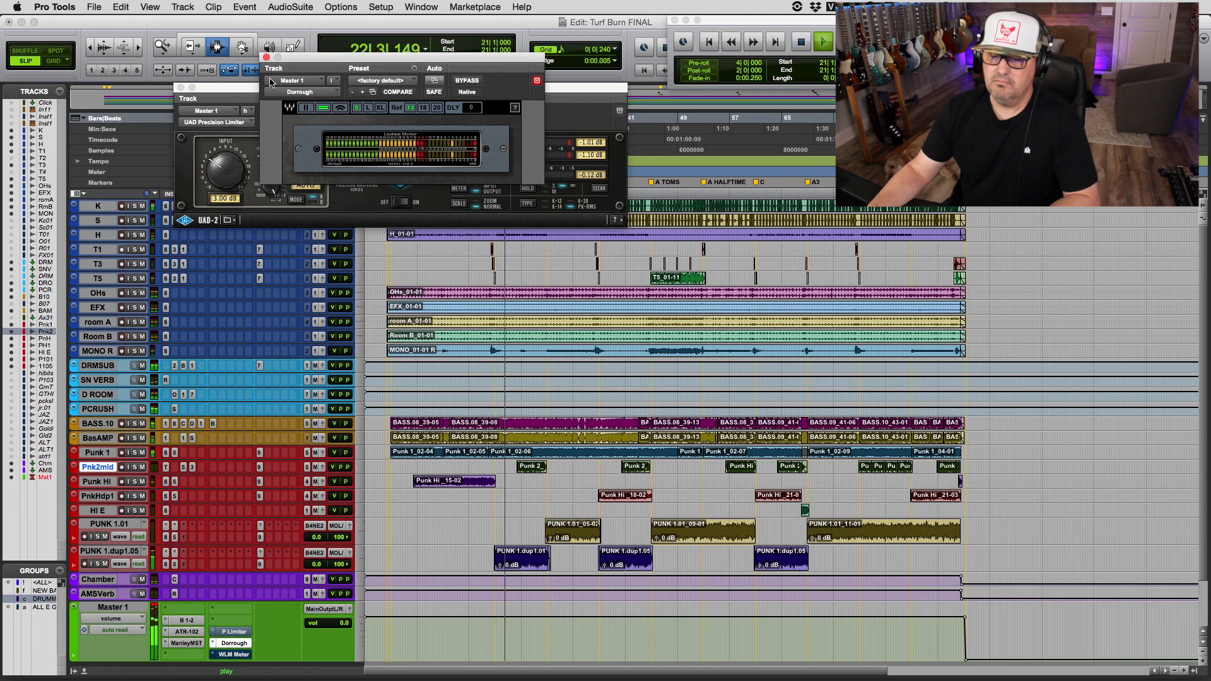
key("space")
left_click(266, 57)
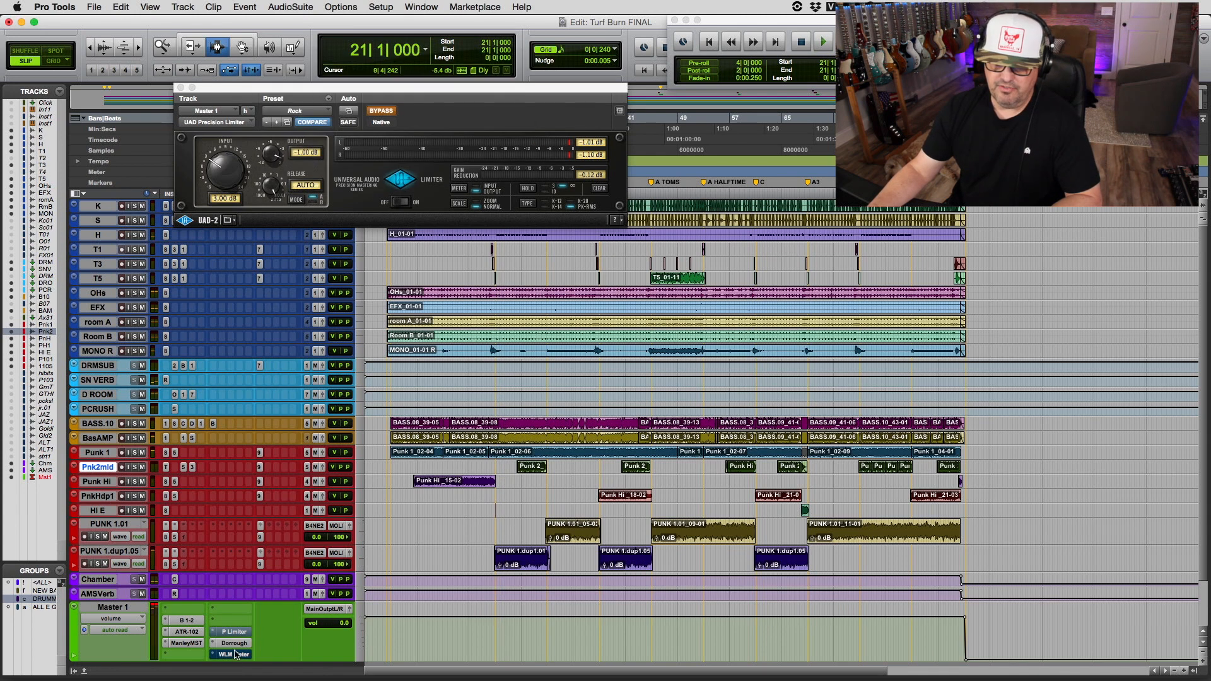
Step: Open the WLM Meter on Master 1, place it clear of the limiter window, activate it and reset its loudness readings
left_click(233, 655)
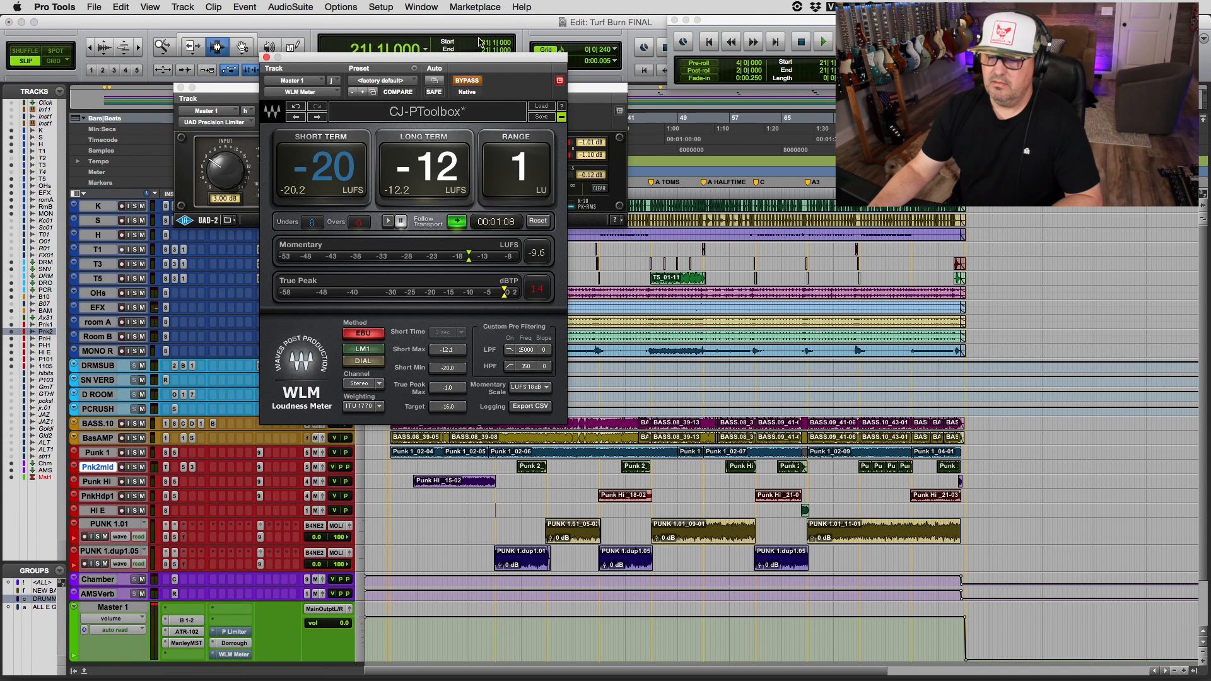
left_click_drag(473, 60, 460, 237)
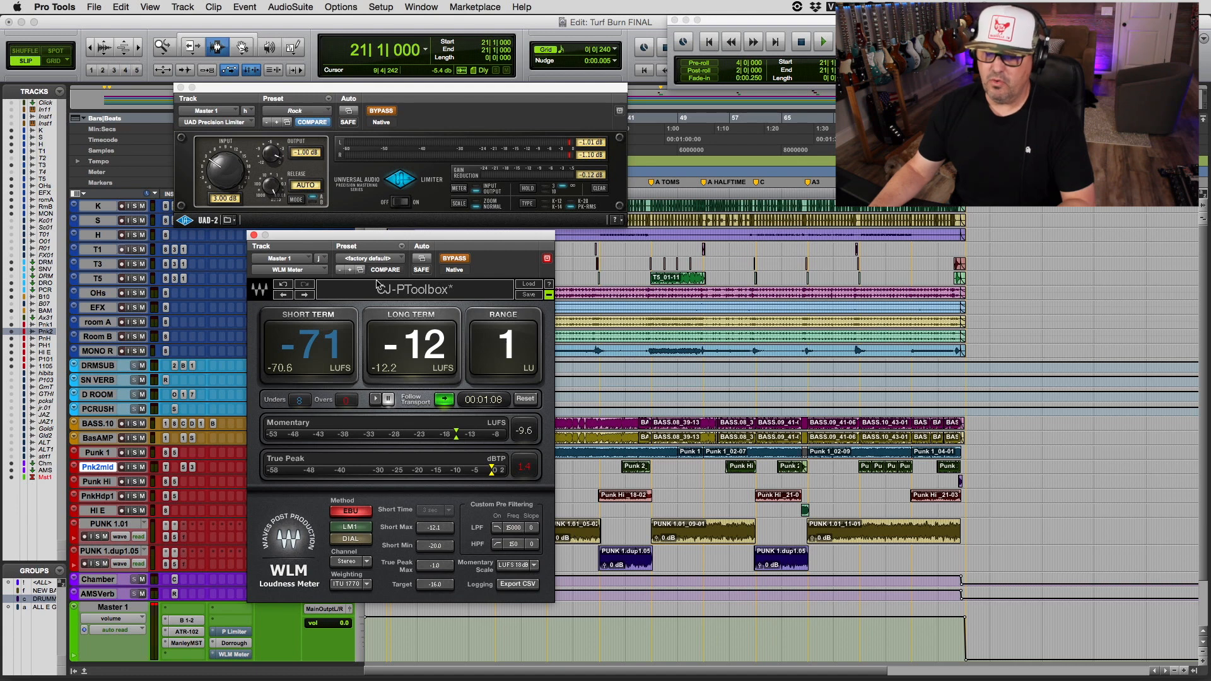
left_click_drag(386, 240, 400, 243)
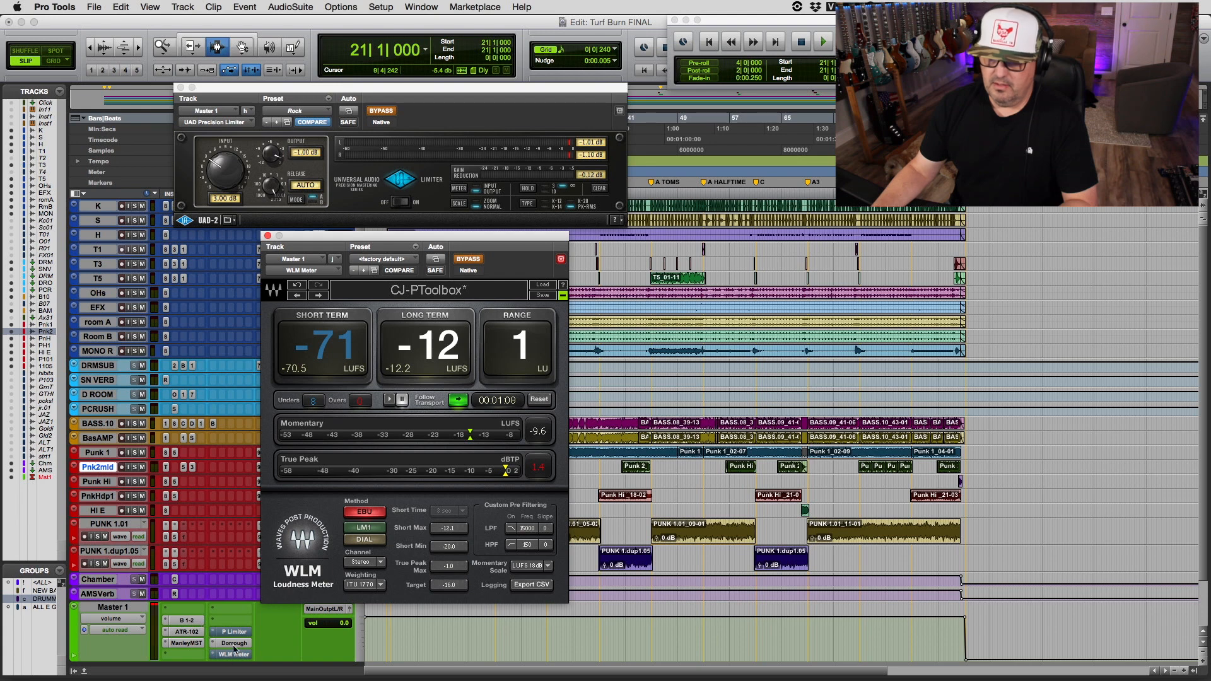
left_click(470, 260)
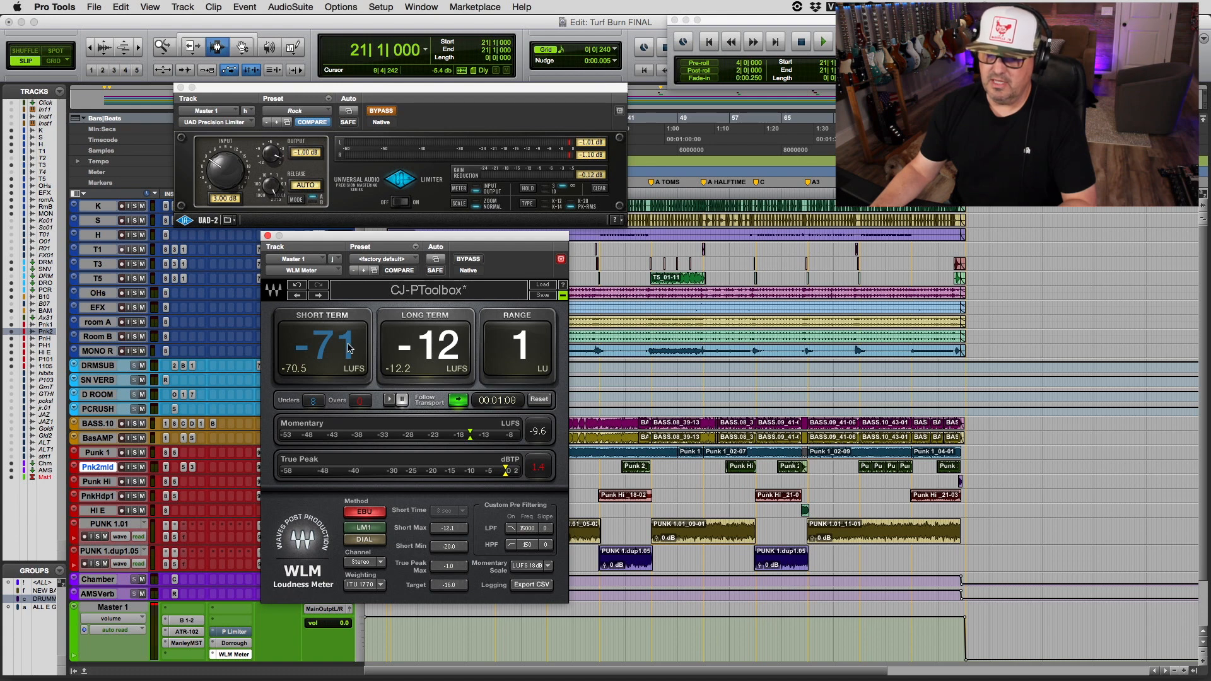
left_click(538, 403)
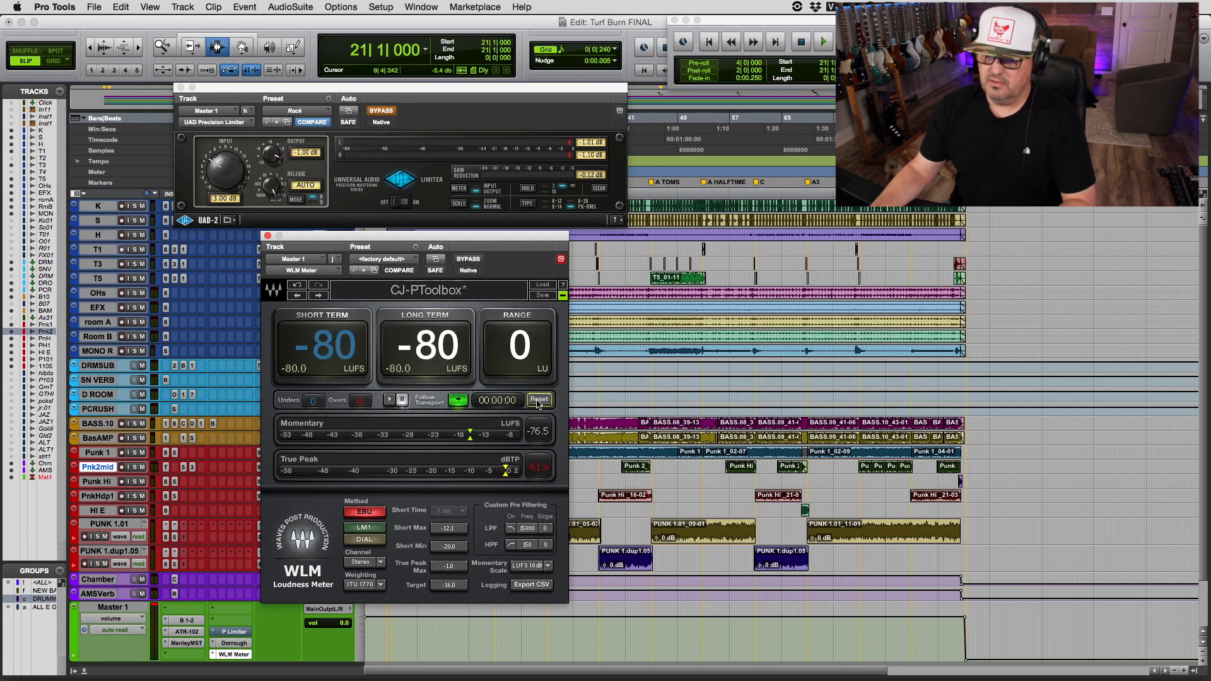
left_click_drag(444, 238, 787, 289)
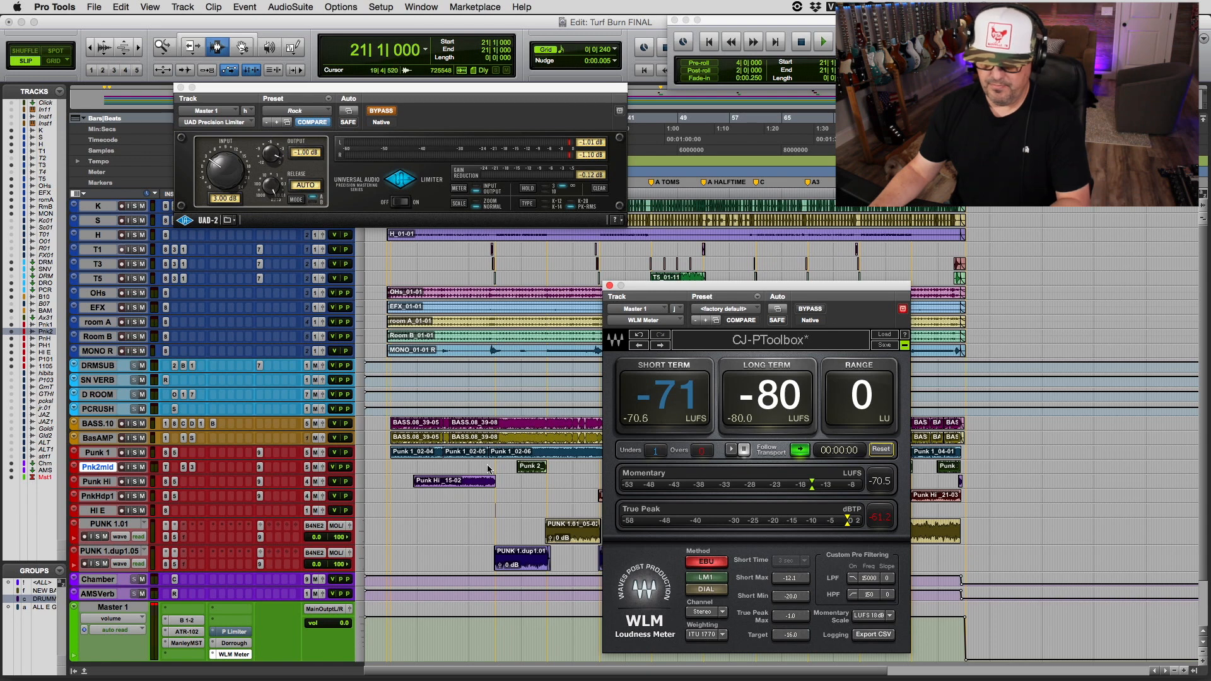
left_click(884, 450)
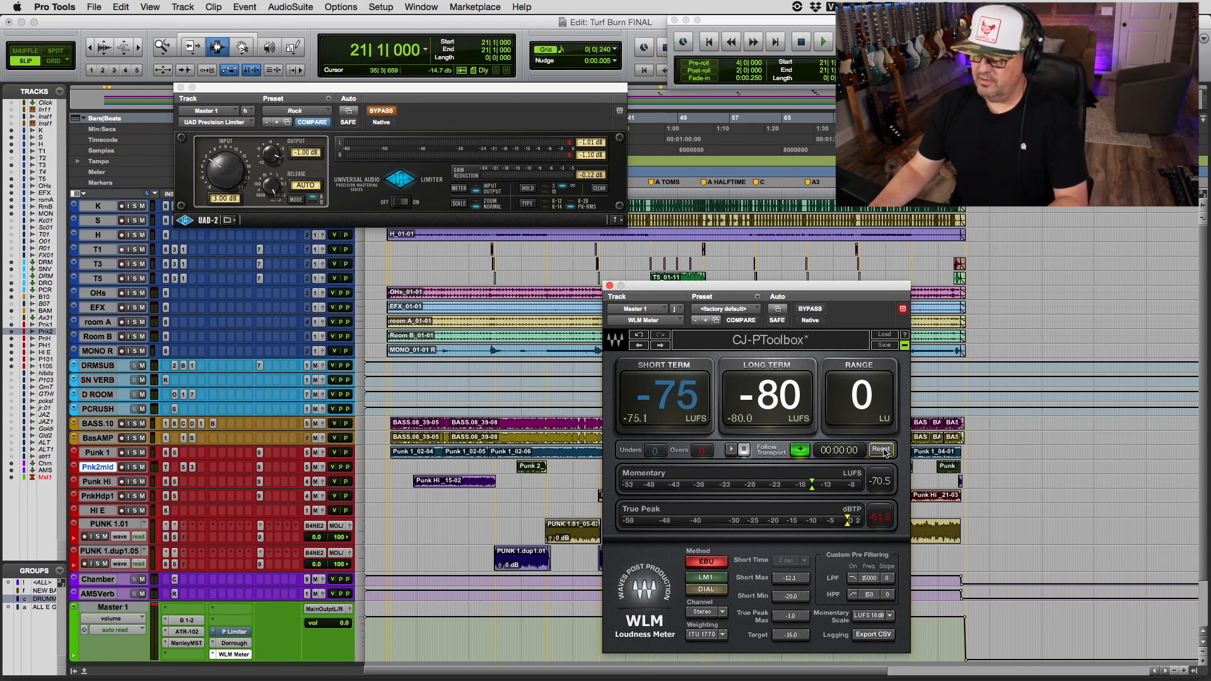
Step: Measure the mix's loudness from marker B with the Precision Limiter bypassed, and again with the meter reset and the limiter active
key("space")
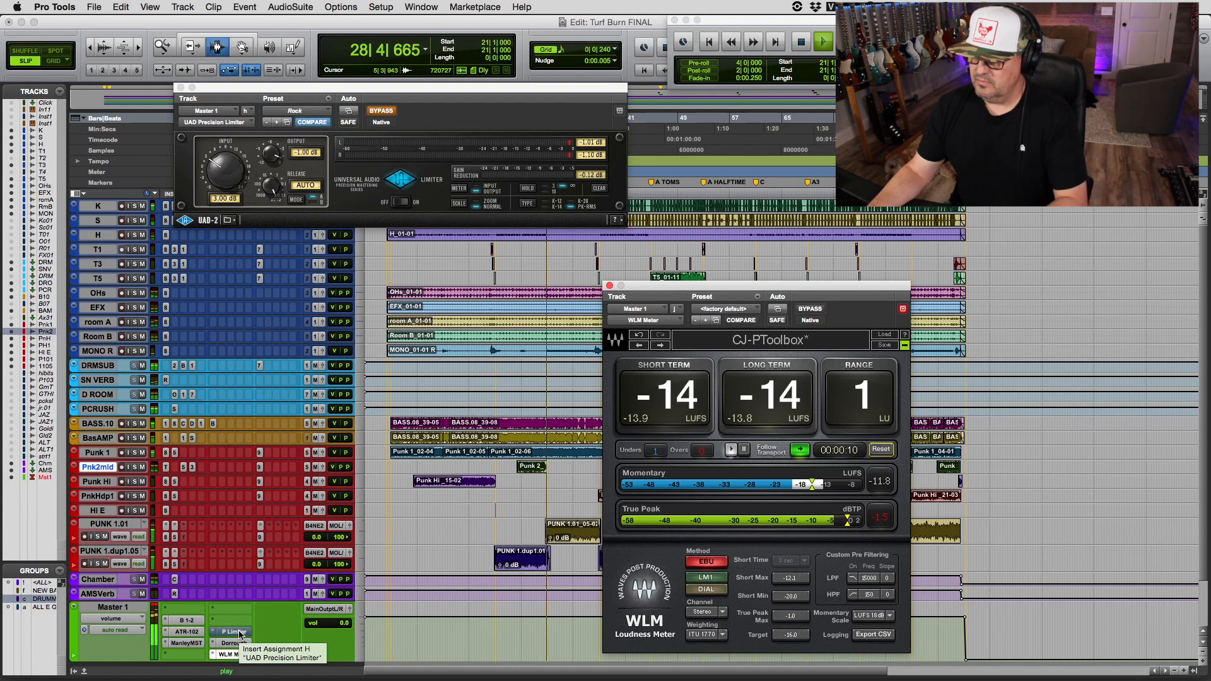
key("space")
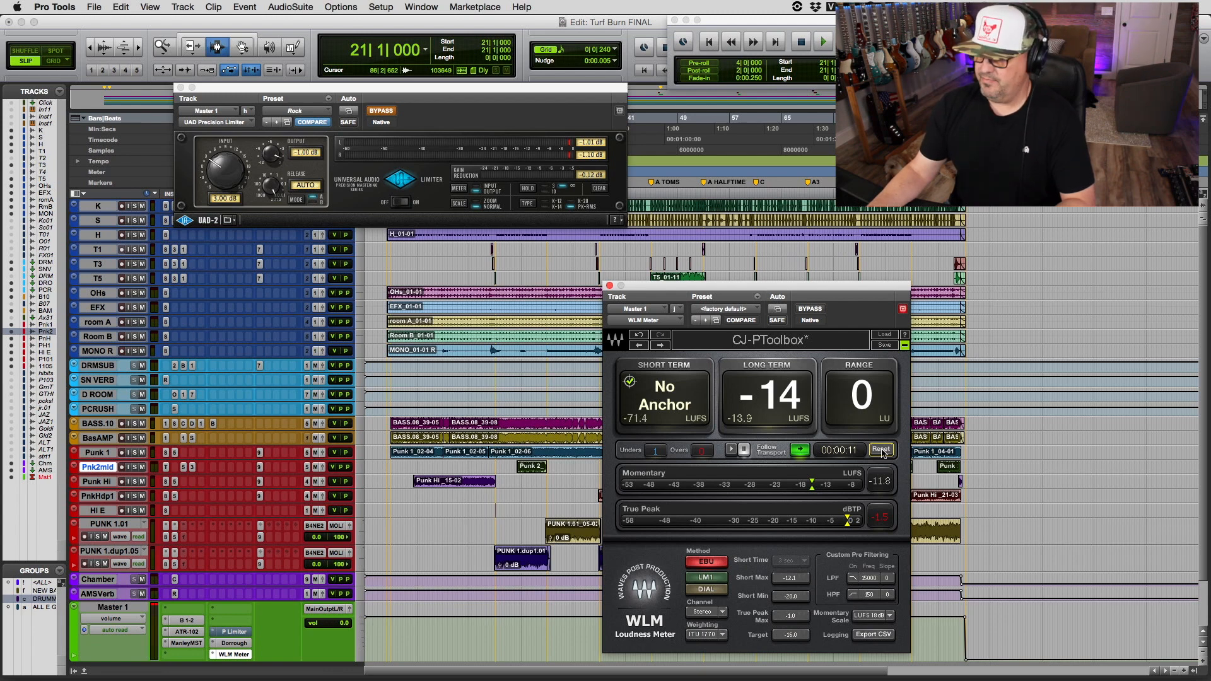
left_click(881, 450)
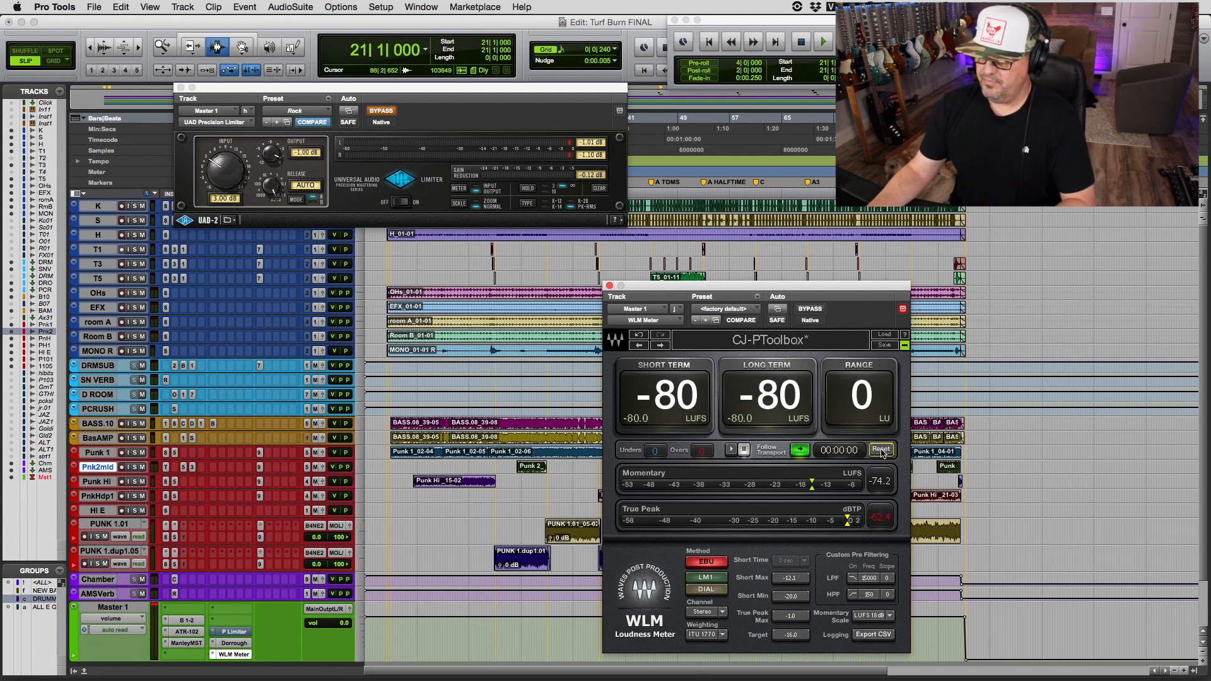
left_click(232, 634, "super")
key("space")
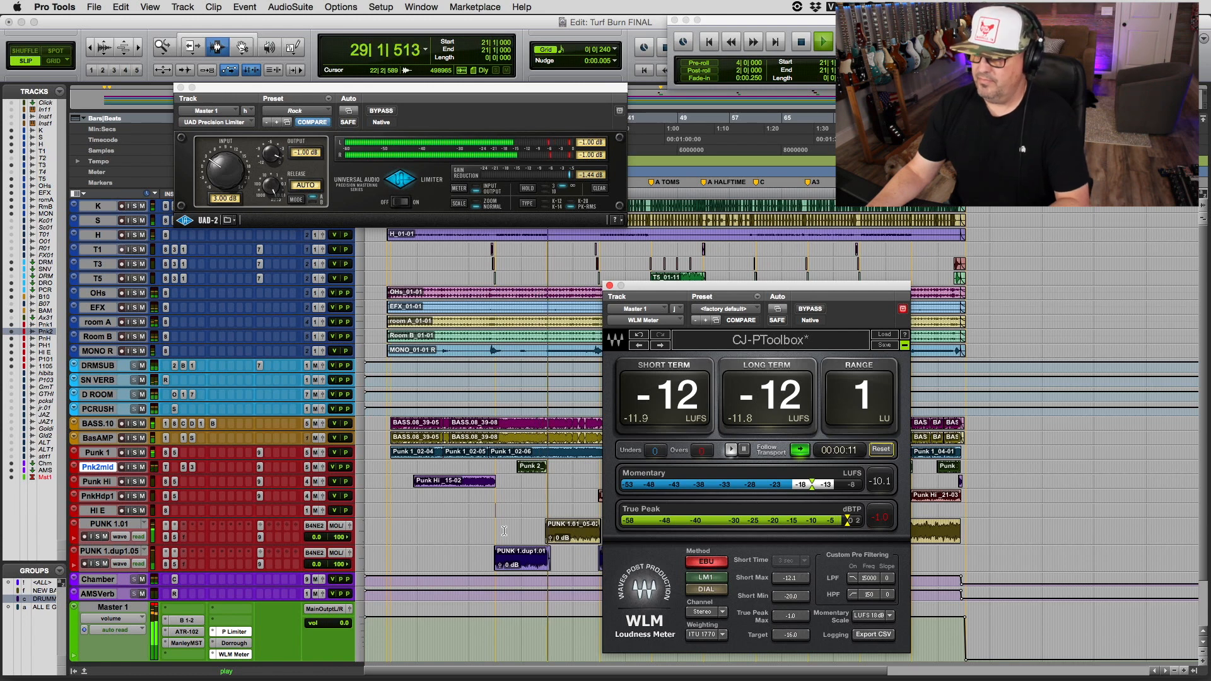
key("space")
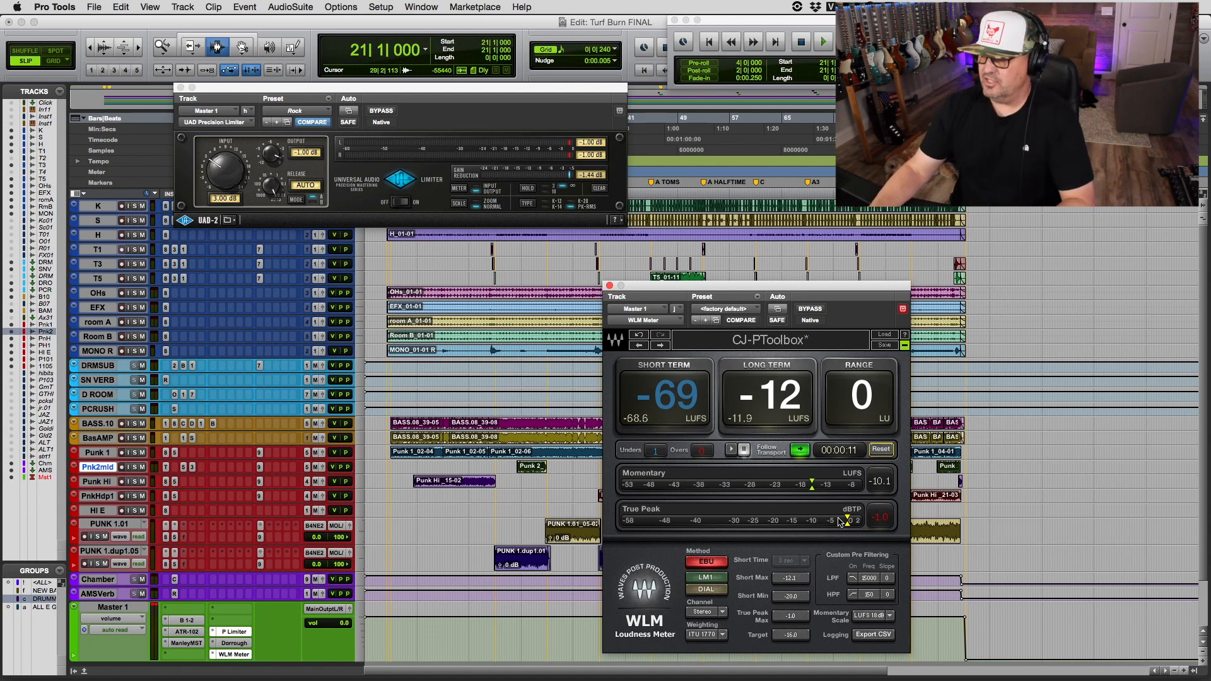
Step: Compare the Precision Limiter bypassed and active during playback with the WLM Meter beneath its window, leaving the limiter active
left_click(236, 633, "super")
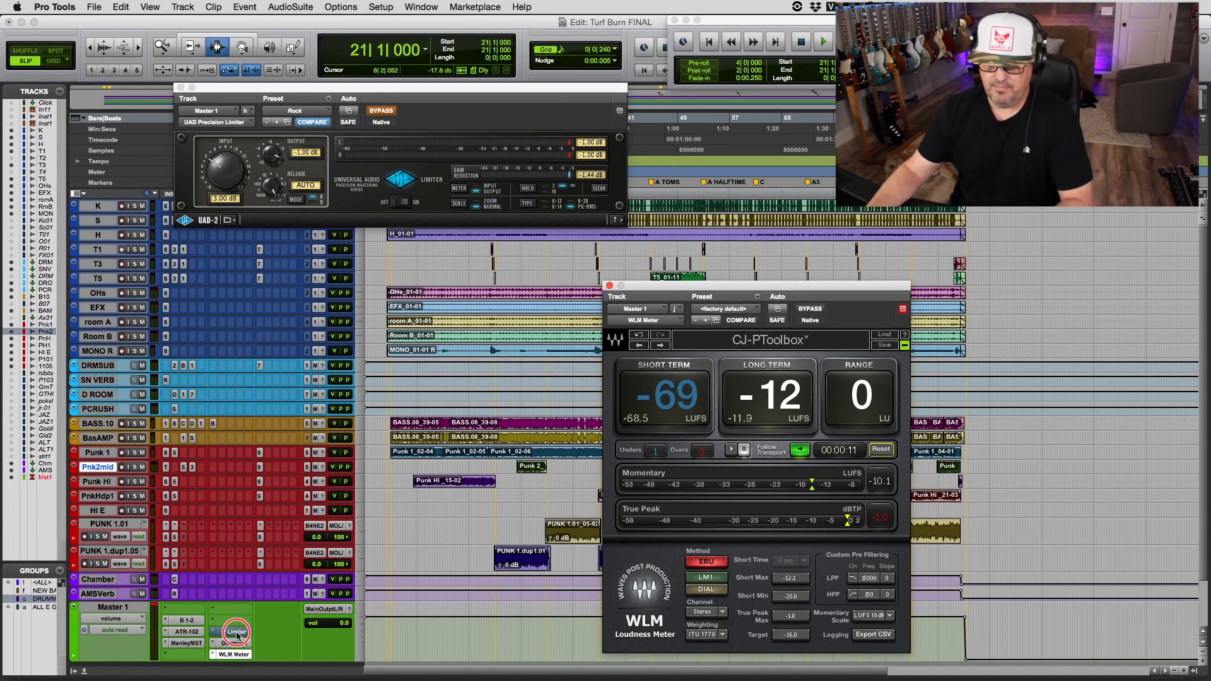
key("space")
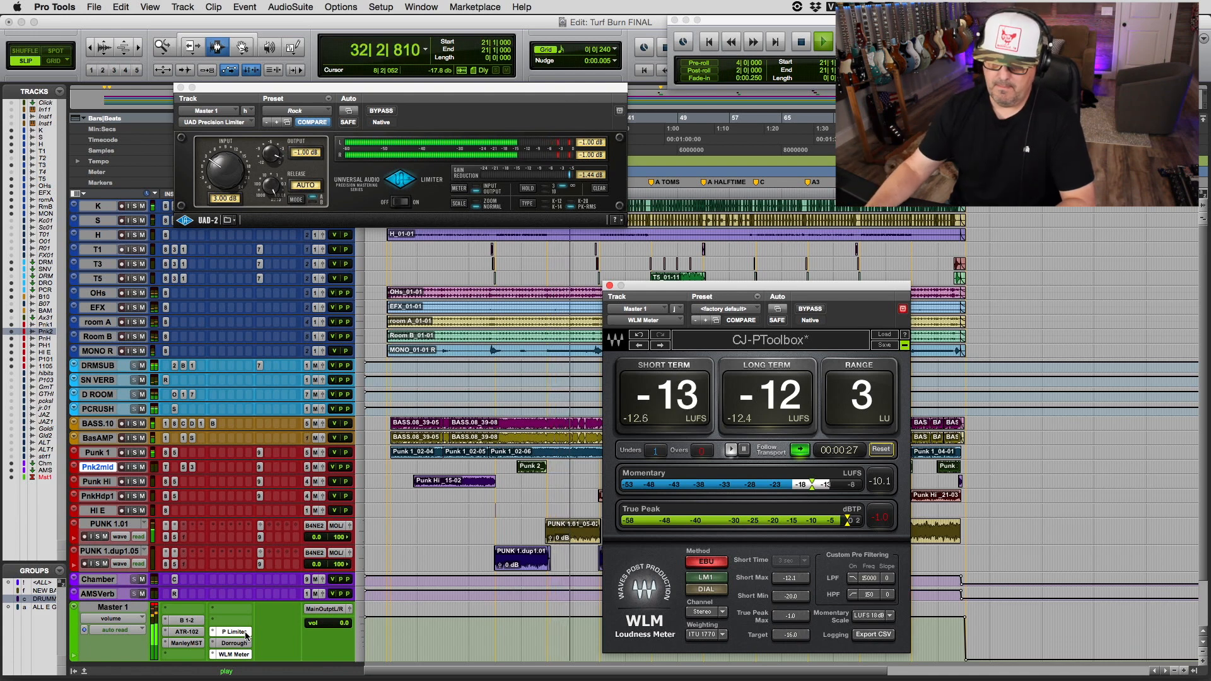
left_click(246, 636, "super")
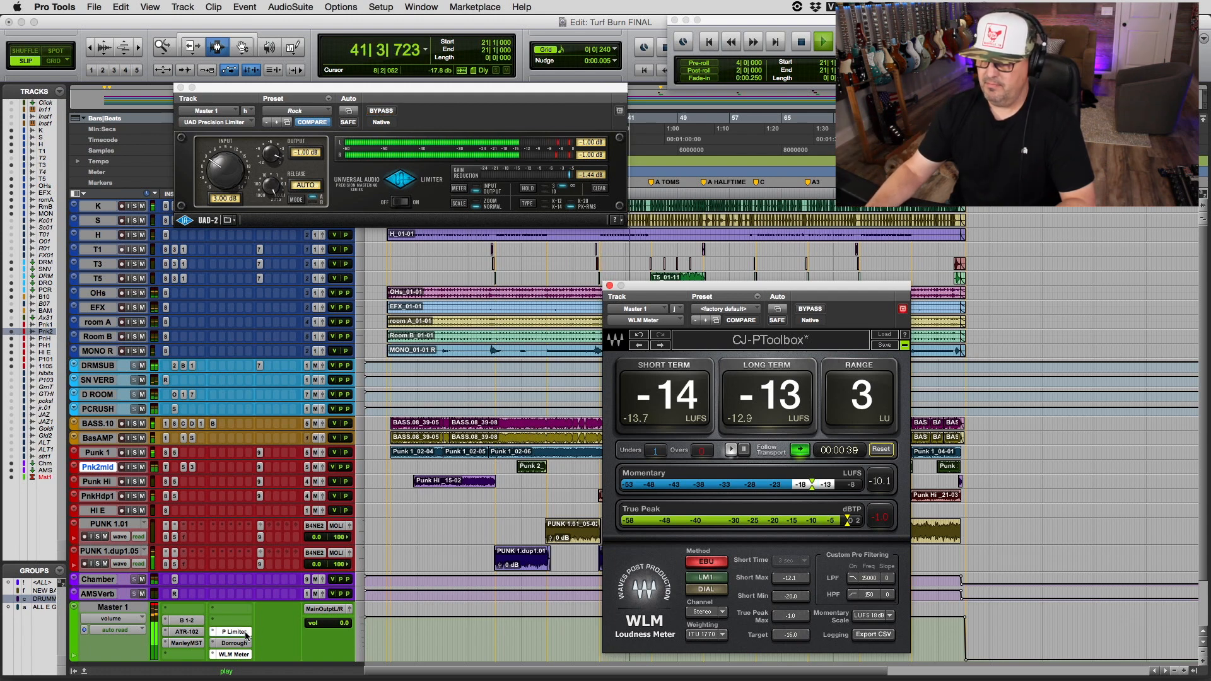
left_click_drag(640, 289, 328, 244)
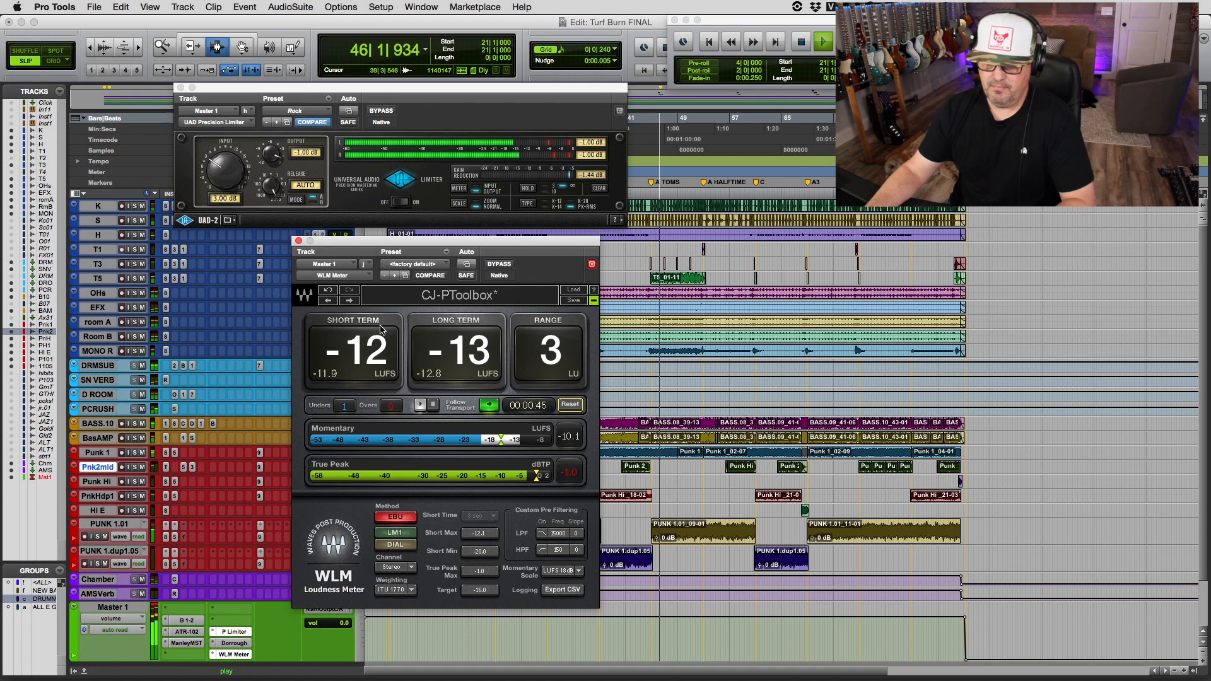
left_click(235, 632, "super")
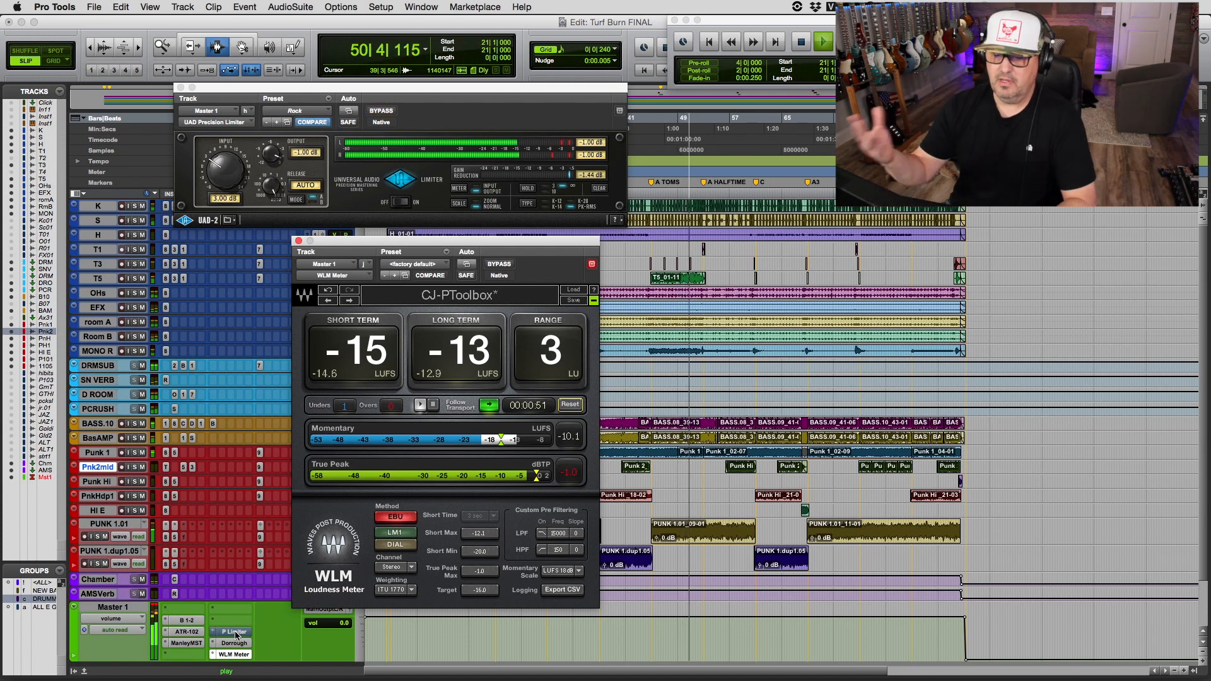
left_click(236, 635, "super")
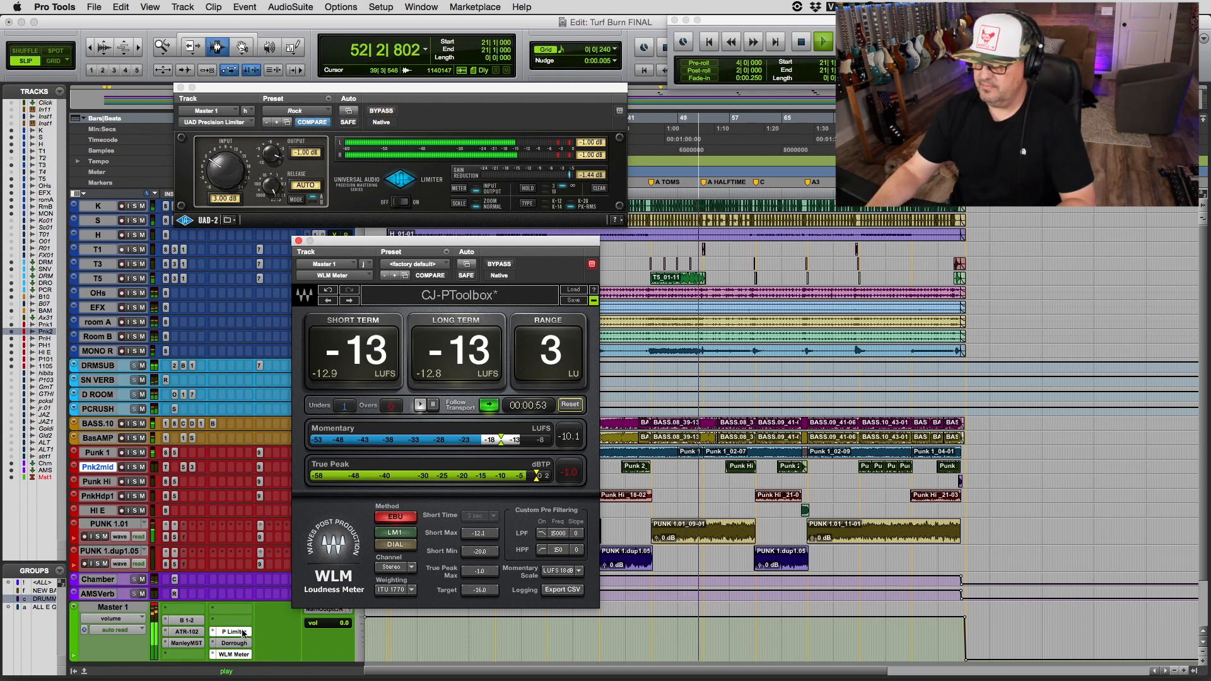